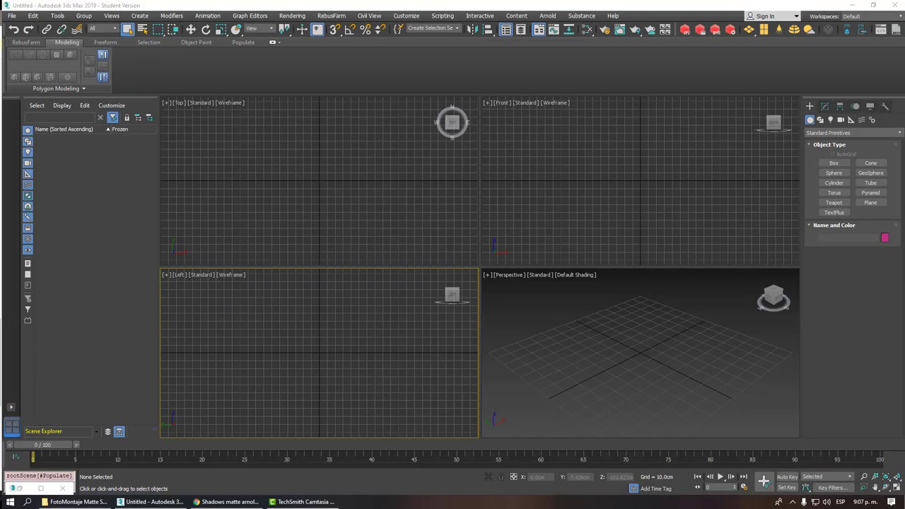
Step: Go from the 'Shadows matte arnold' image results in Chrome to the Arnold Shadow Matte documentation tab
click(212, 502)
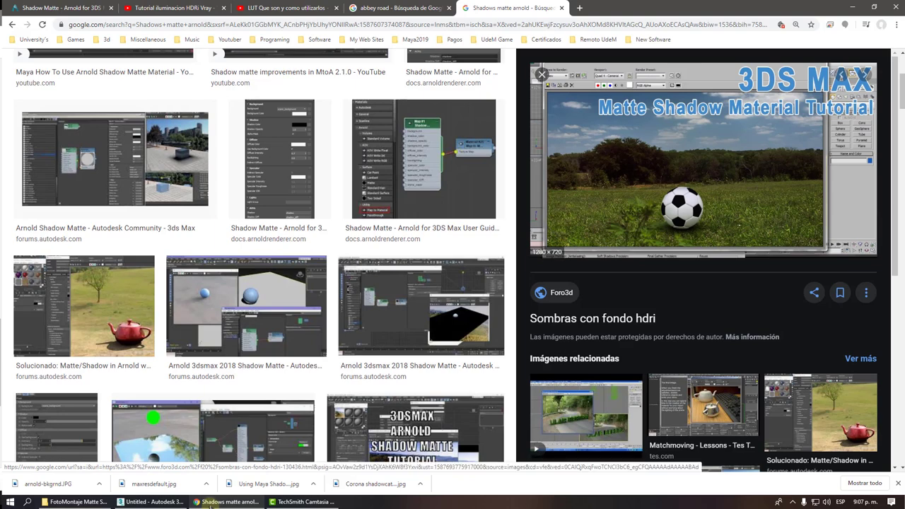
click(55, 7)
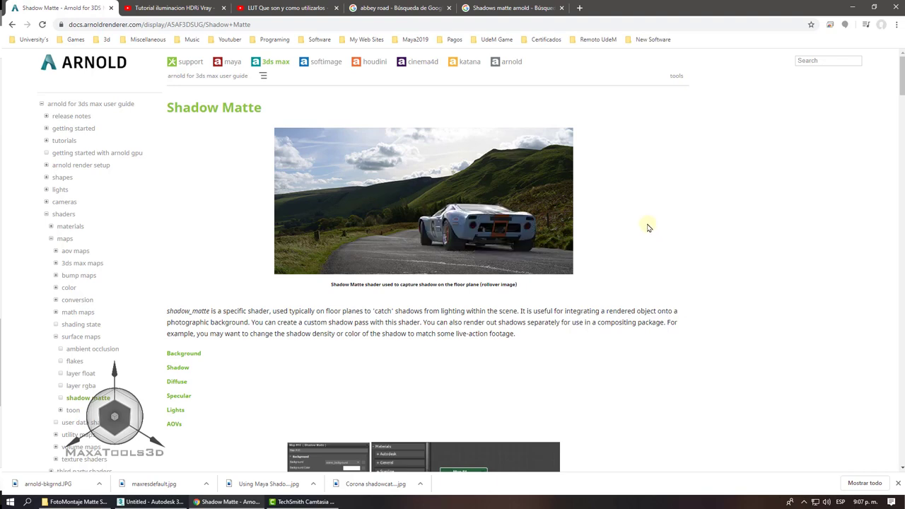
Step: Scroll through the Shadow Matte page, reviewing the Shadow Color and Opacity settings
scroll(648, 227, down, 2)
scroll(648, 227, down, 2)
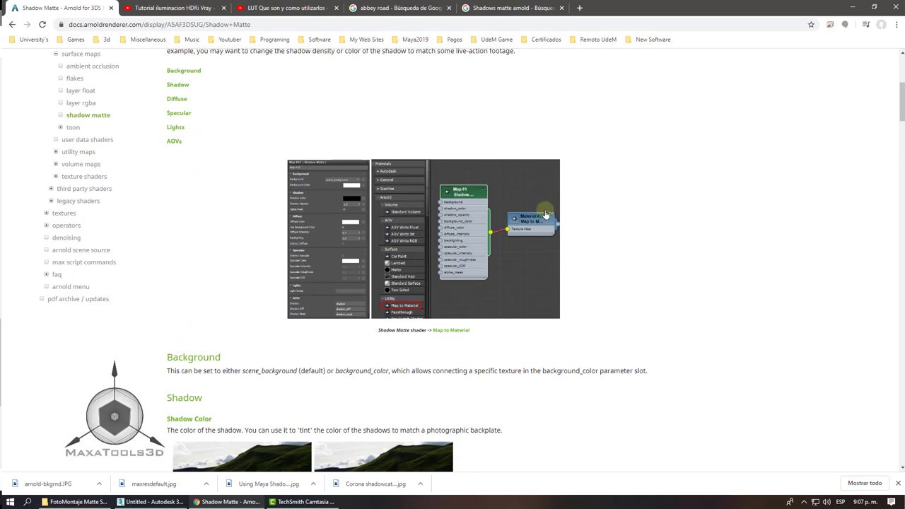
scroll(546, 214, down, 3)
scroll(546, 214, down, 1)
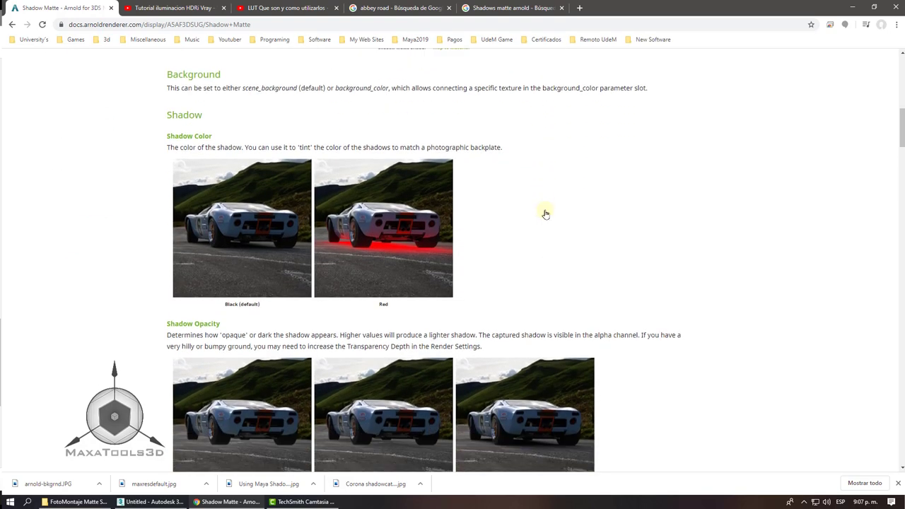
scroll(545, 210, down, 2)
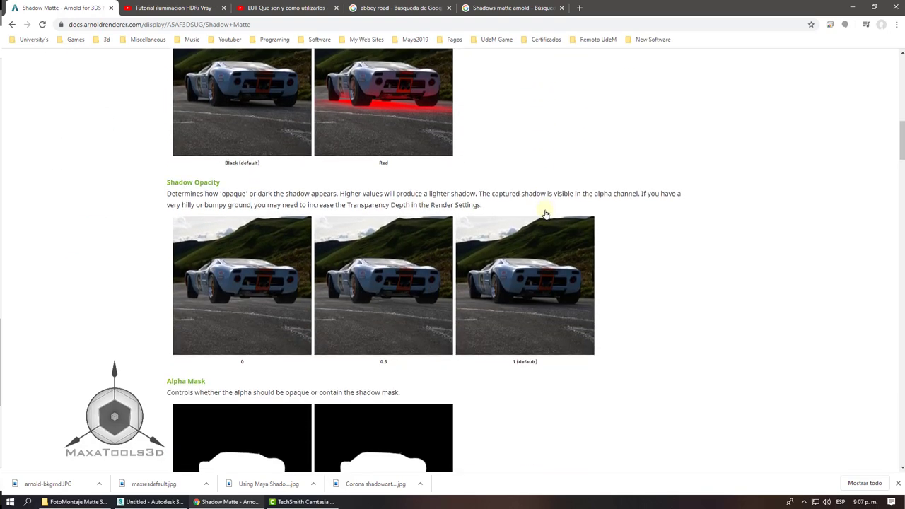
scroll(546, 213, down, 4)
scroll(546, 214, up, 1)
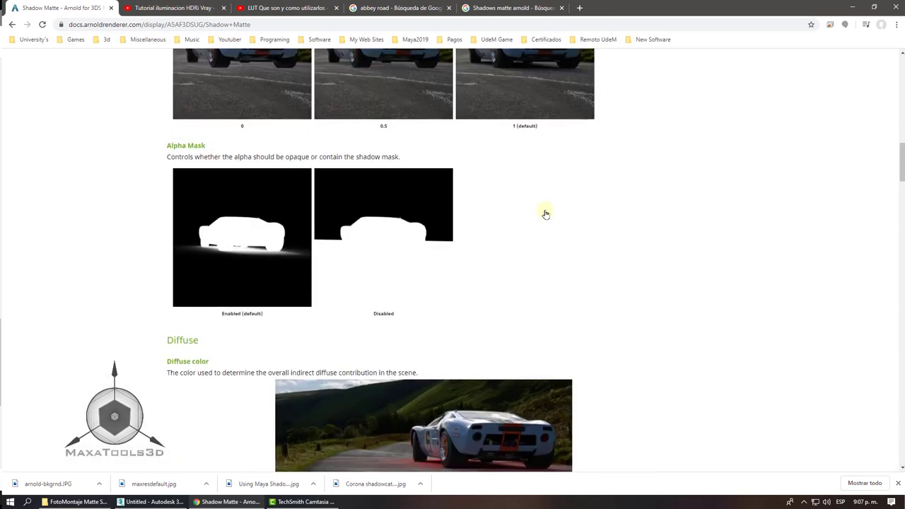
scroll(546, 205, down, 3)
scroll(533, 226, down, 1)
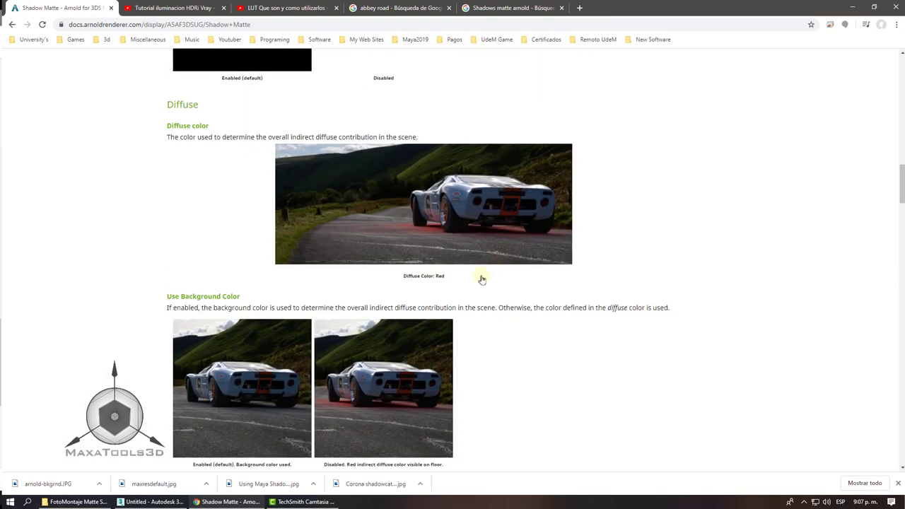
scroll(447, 277, down, 2)
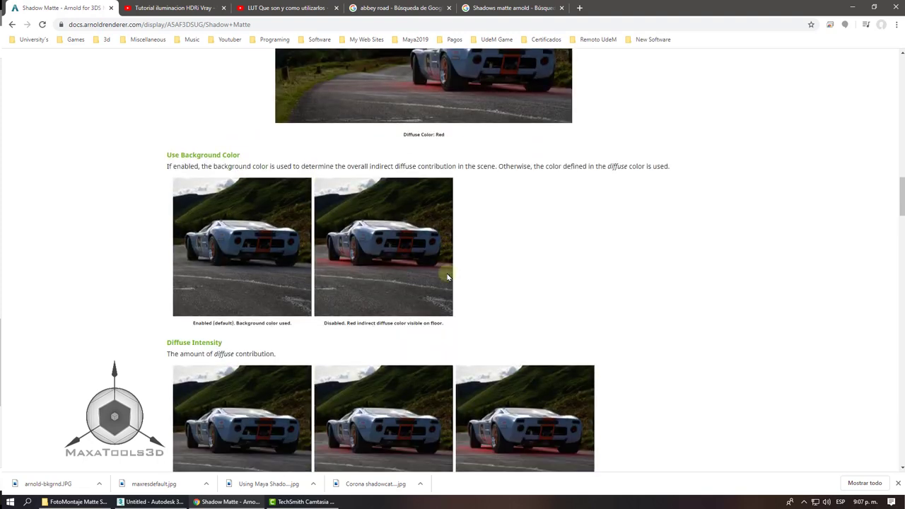
scroll(447, 277, down, 1)
scroll(447, 277, down, 2)
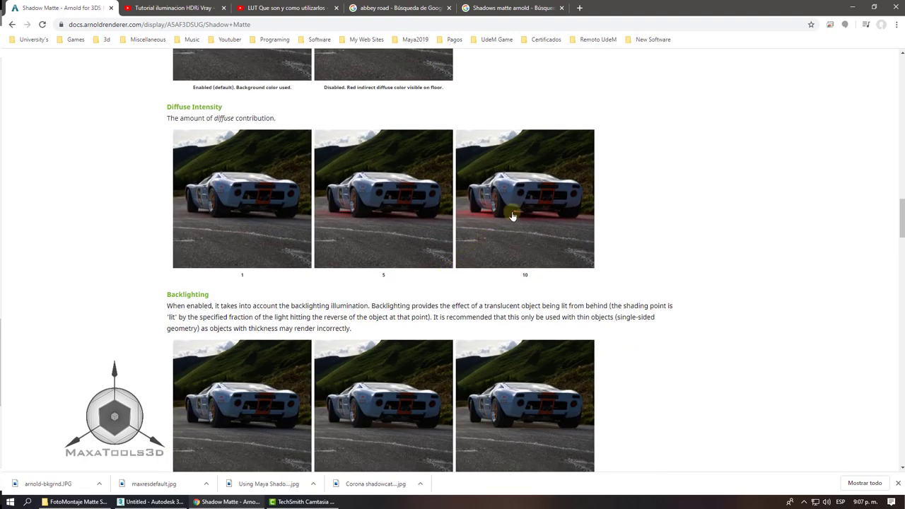
scroll(513, 216, up, 5)
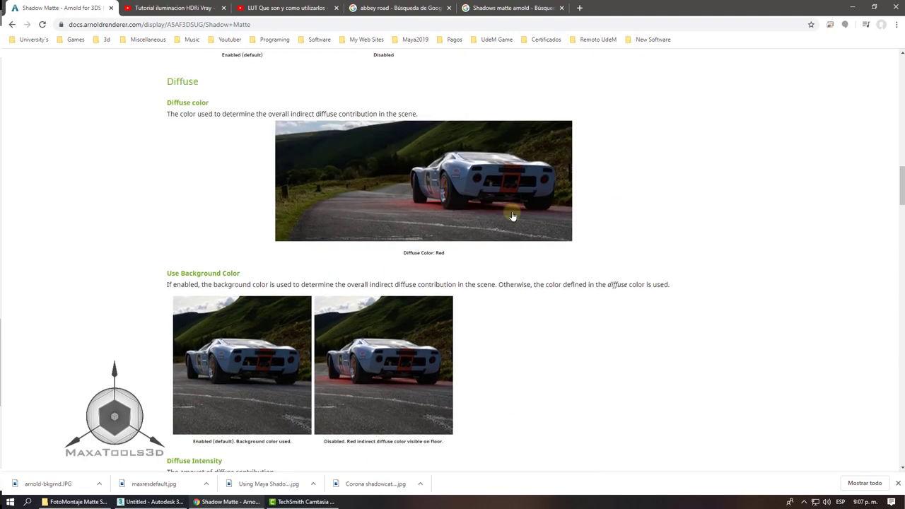
scroll(513, 216, up, 3)
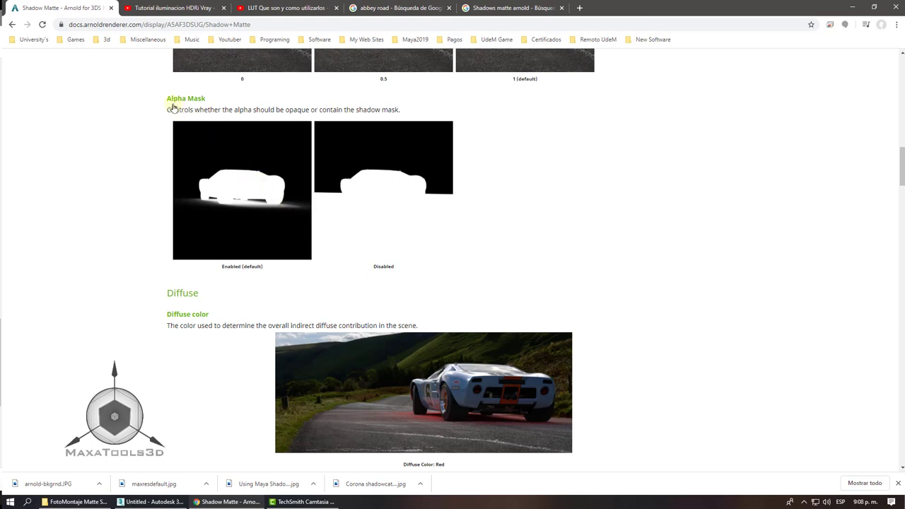
Step: Read the Alpha Mask and Diffuse sections, then return to the empty 3ds Max scene
drag(167, 99, 221, 102)
click(550, 189)
scroll(507, 195, down, 4)
scroll(507, 196, down, 5)
scroll(503, 199, down, 3)
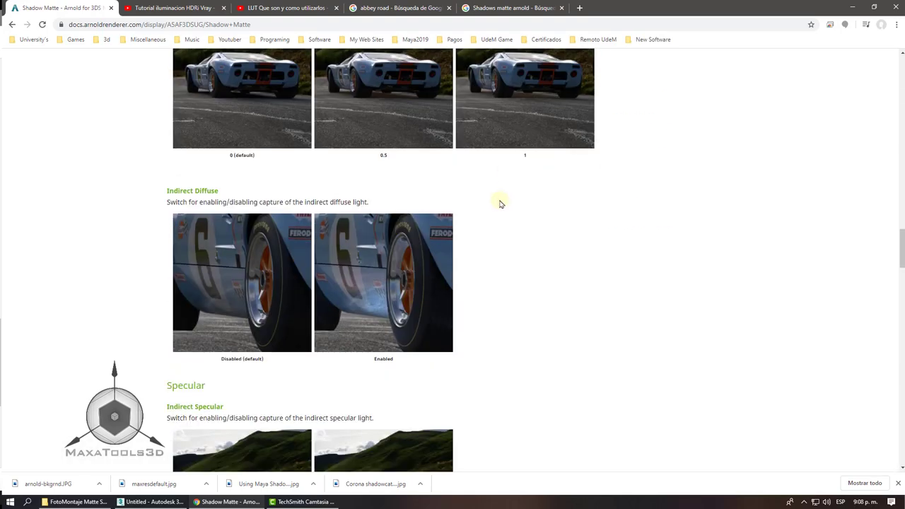
click(150, 501)
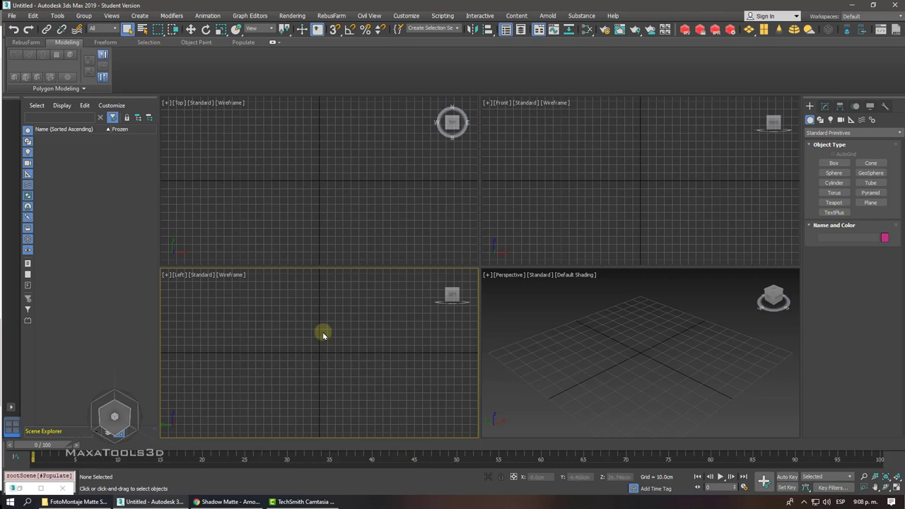
click(521, 251)
click(521, 328)
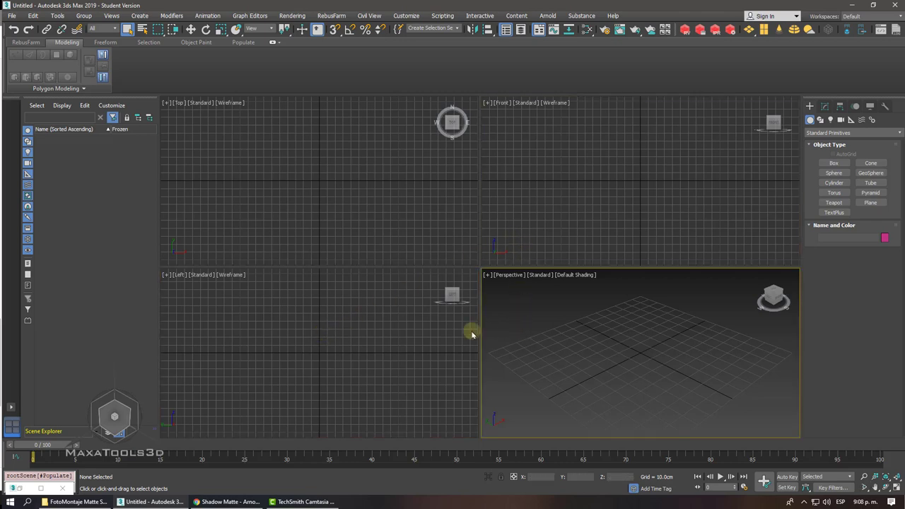
click(380, 333)
click(394, 262)
click(513, 227)
click(521, 325)
click(505, 199)
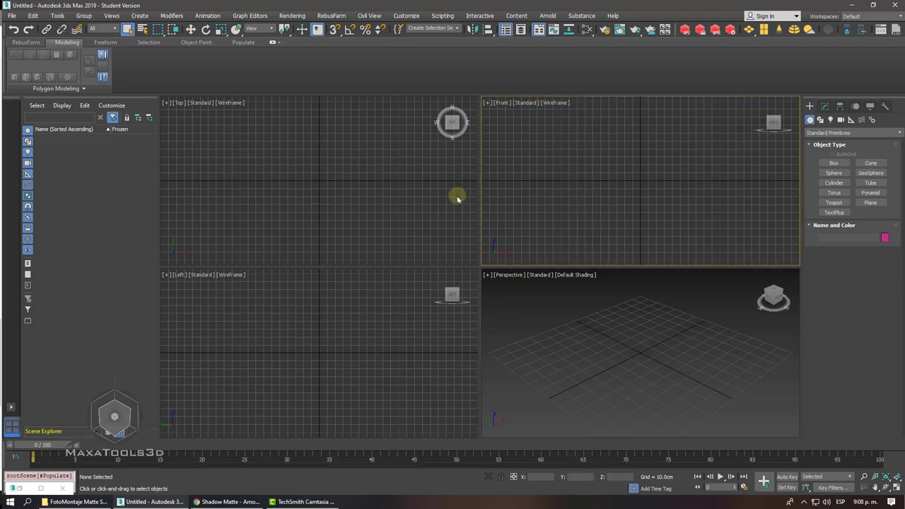
click(457, 196)
click(392, 311)
click(509, 330)
click(525, 230)
click(387, 231)
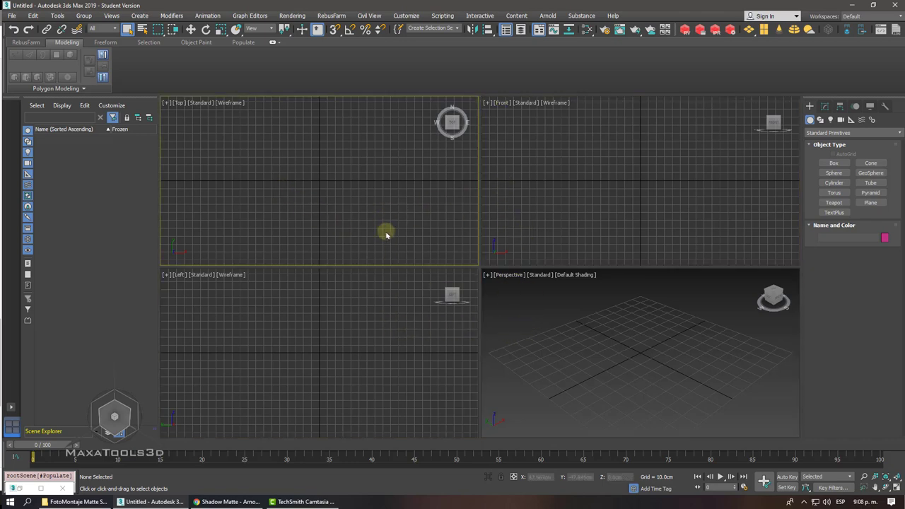
click(357, 363)
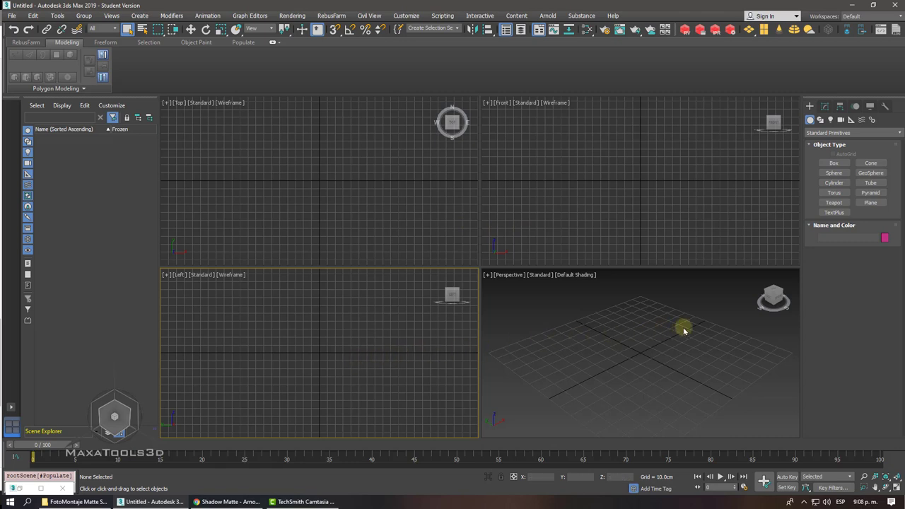
Step: Draw a plane in the maximized Perspective viewport
click(870, 203)
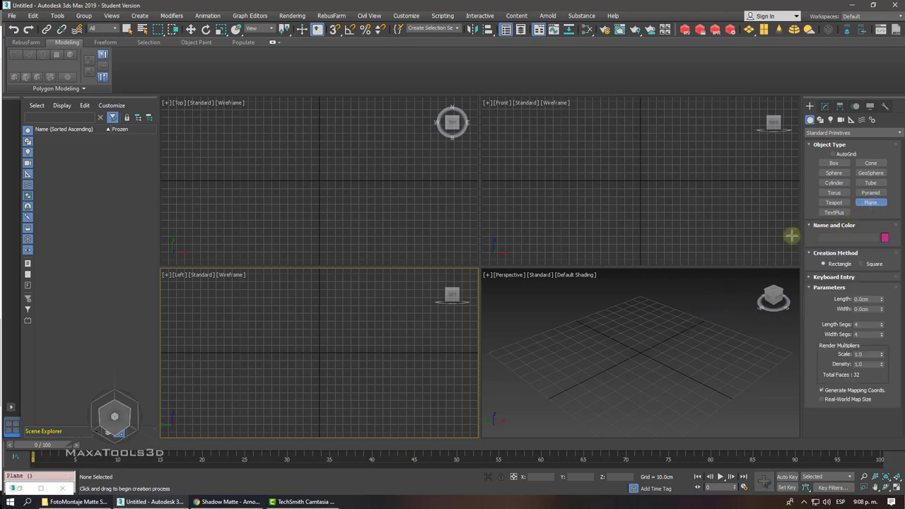
drag(640, 292, 622, 466)
alt+middle_drag(601, 393, 613, 353)
scroll(610, 355, up, 3)
key(alt+w)
scroll(614, 354, down, 2)
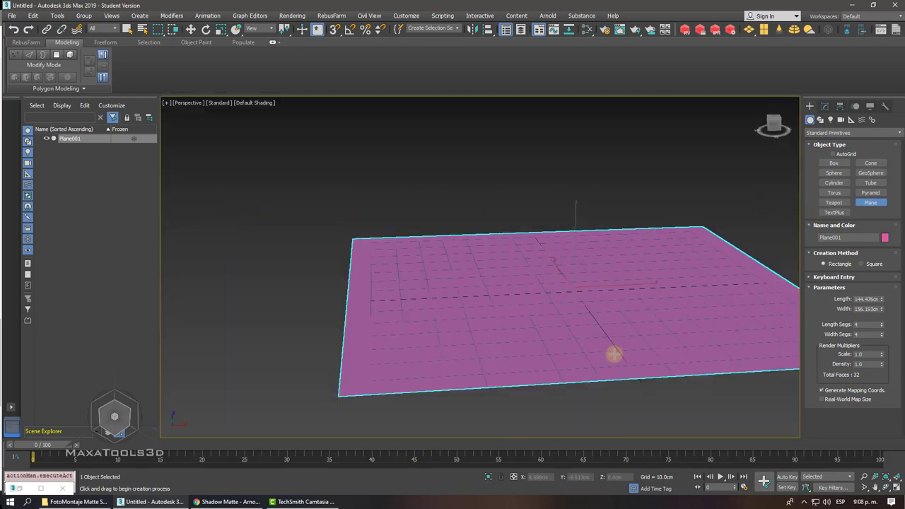
key(ctrl+z)
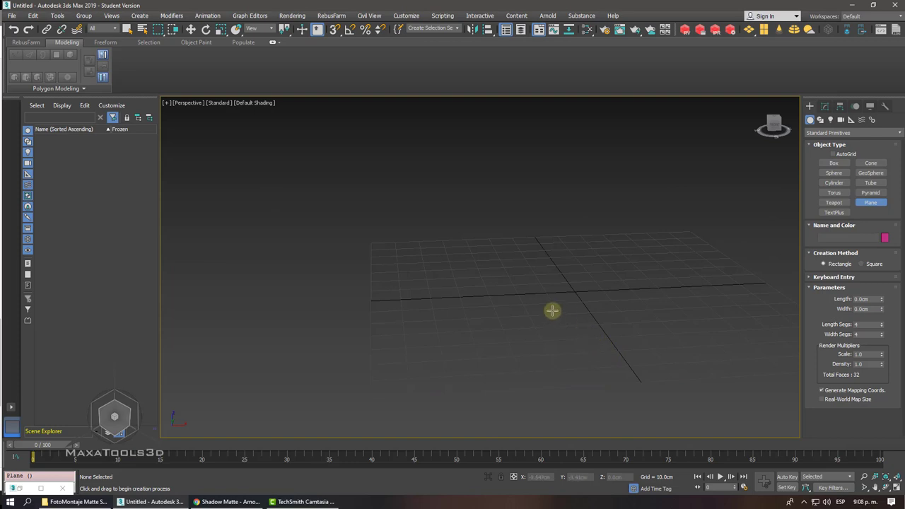
alt+middle_drag(552, 310, 553, 310)
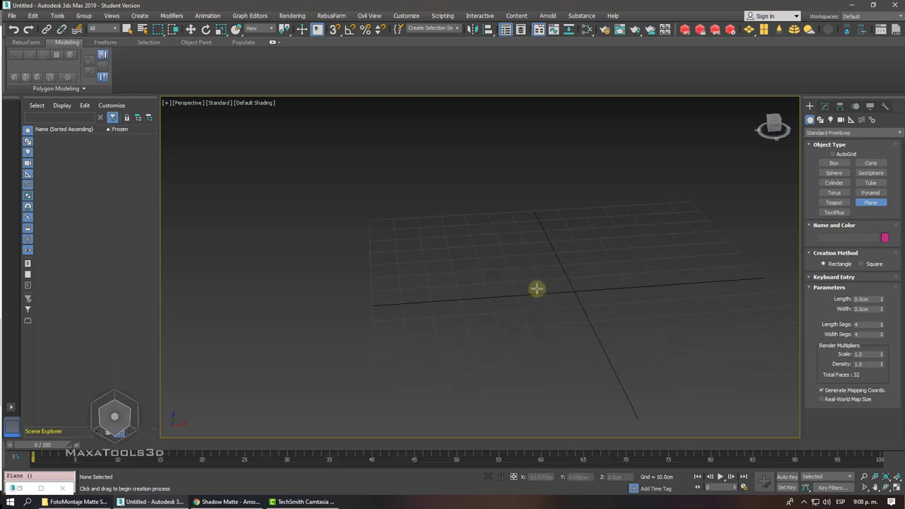
key(ctrl+y)
key(ctrl+y)
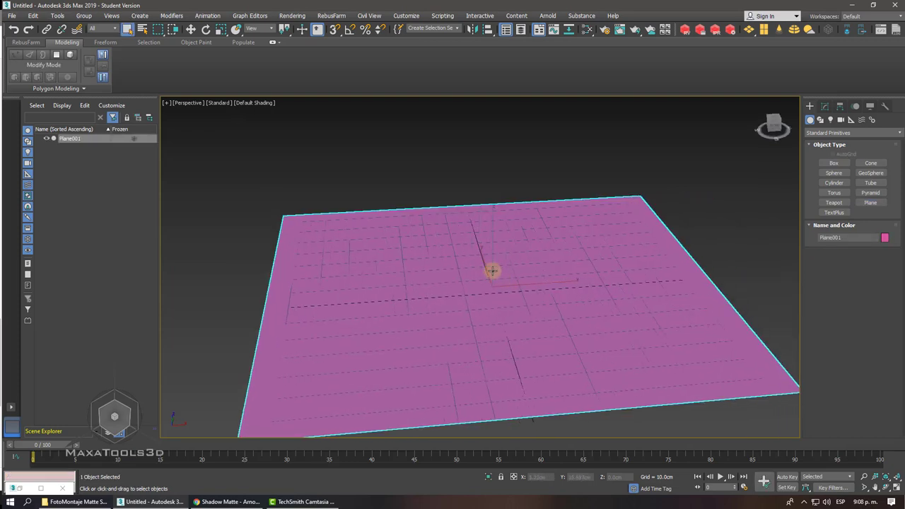
right_click(497, 278)
click(531, 281)
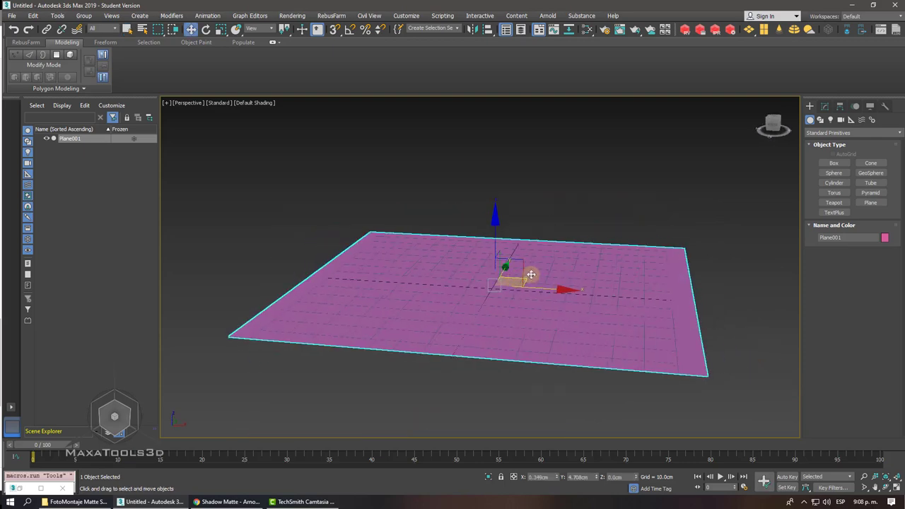
alt+middle_drag(529, 274, 531, 273)
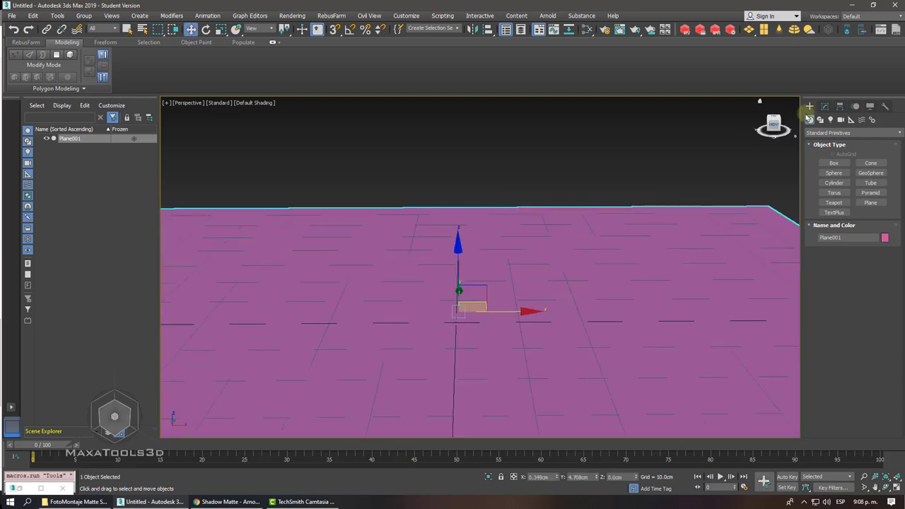
Step: Set the plane's Length and Width to 200 cm and frame it in the view
click(823, 106)
double_click(866, 261)
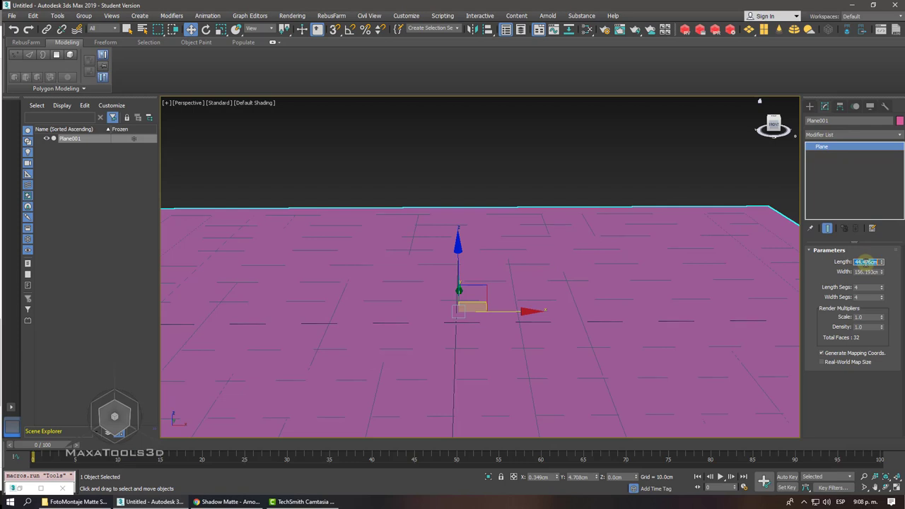
text(200)
double_click(864, 272)
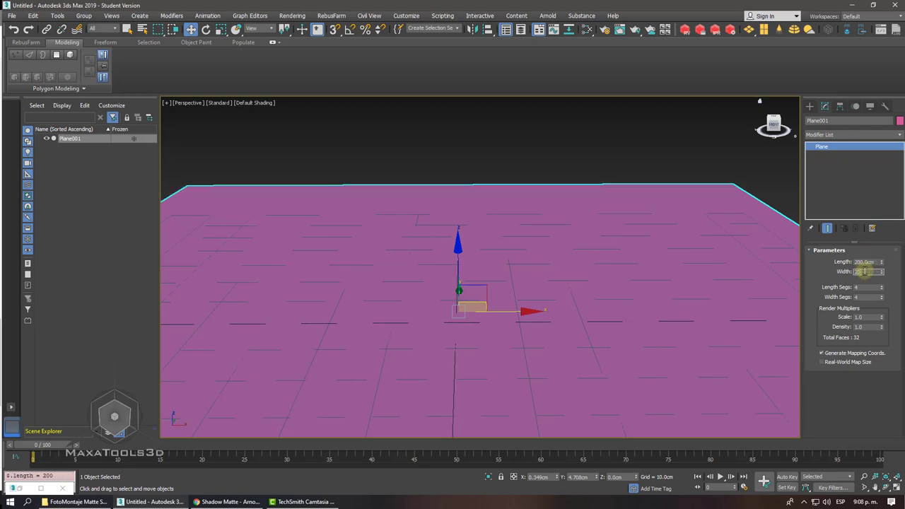
text(200.0cm)
key(Return)
key(z)
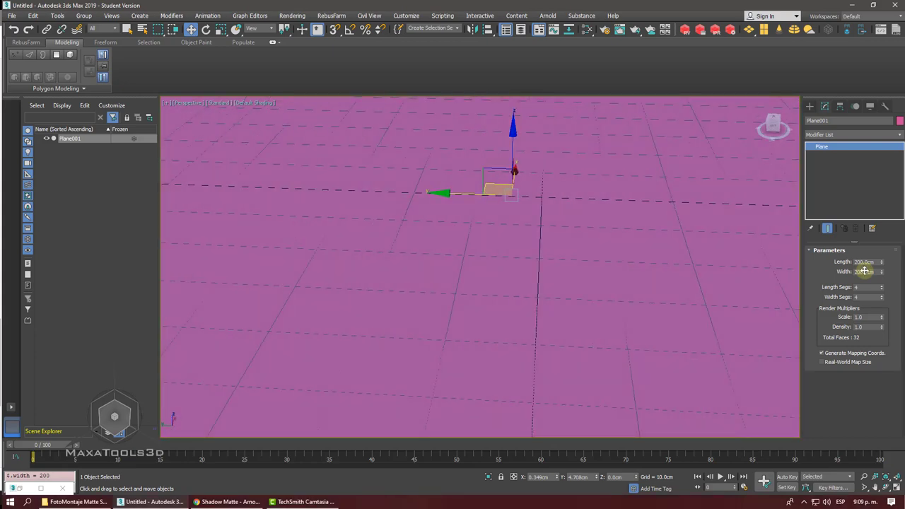
mouse_move(794, 268)
alt+middle_down()
mouse_move(469, 269)
mouse_move(458, 240)
mouse_move(461, 269)
mouse_move(495, 275)
alt+middle_up()
Step: Draw Teapot001 on the plane and move it to near the plane's centre
click(353, 183)
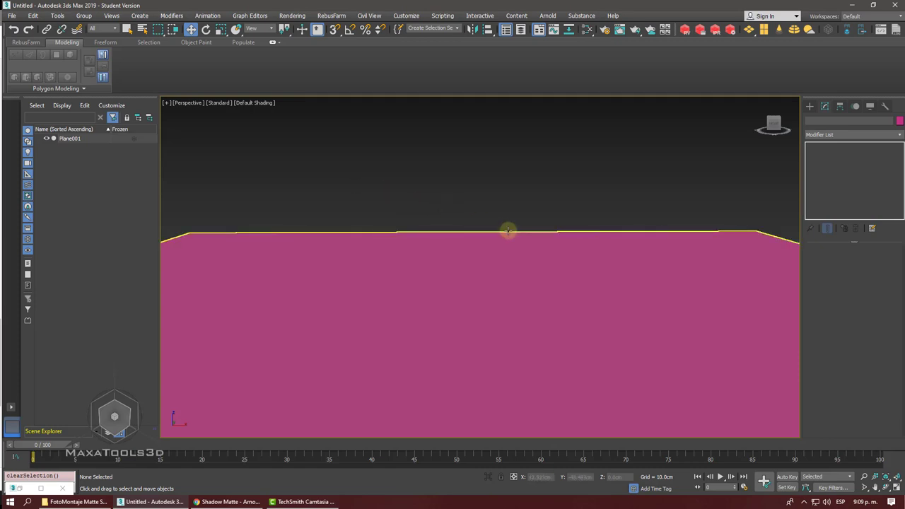
click(810, 106)
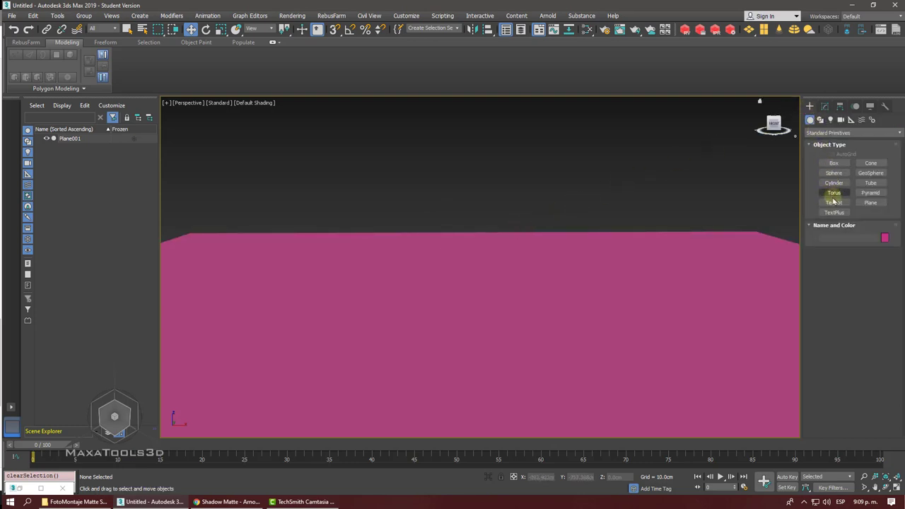
click(834, 202)
mouse_move(463, 315)
mouse_down()
mouse_move(467, 300)
mouse_move(478, 321)
mouse_move(476, 357)
mouse_up()
key(w)
mouse_move(475, 357)
middle_down()
mouse_move(474, 339)
mouse_move(476, 352)
middle_up()
drag(476, 352, 483, 314)
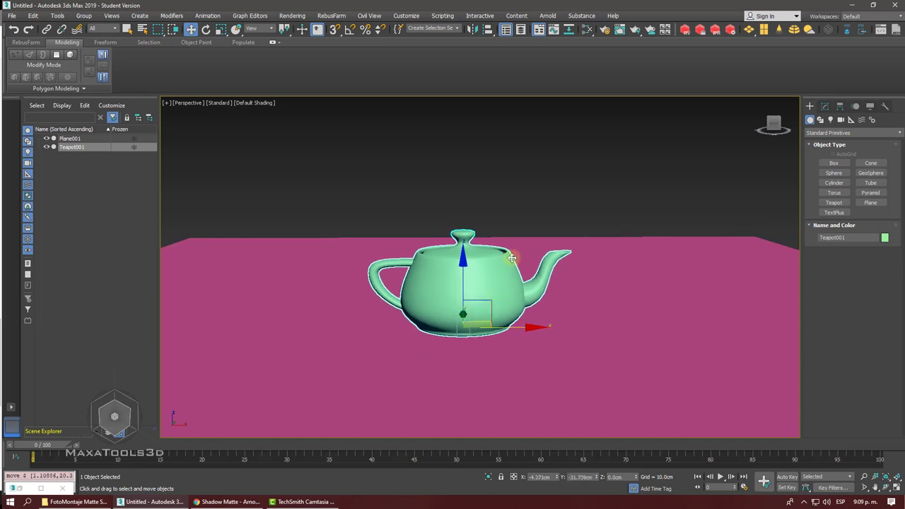
Step: Create PhysCamera001, a physical camera with target, matching the current view of the teapot
key(ctrl+c)
click(191, 103)
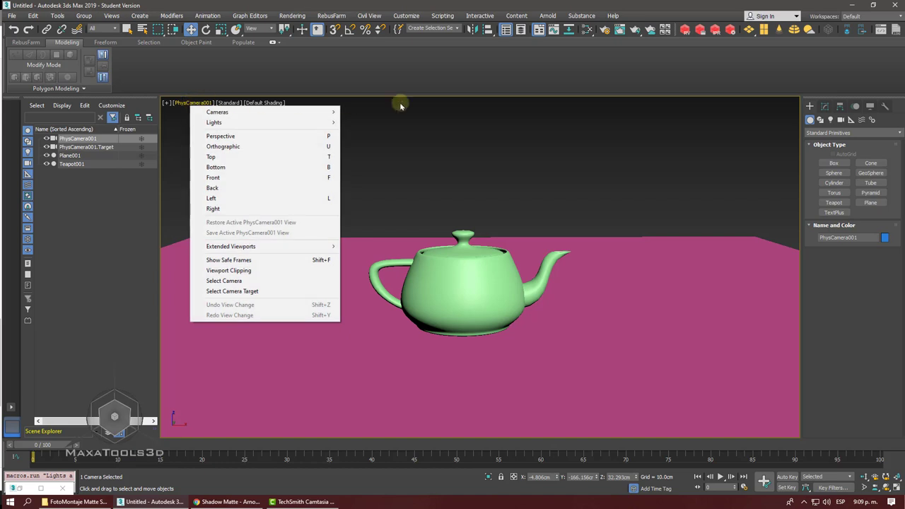
click(810, 106)
click(840, 120)
click(835, 164)
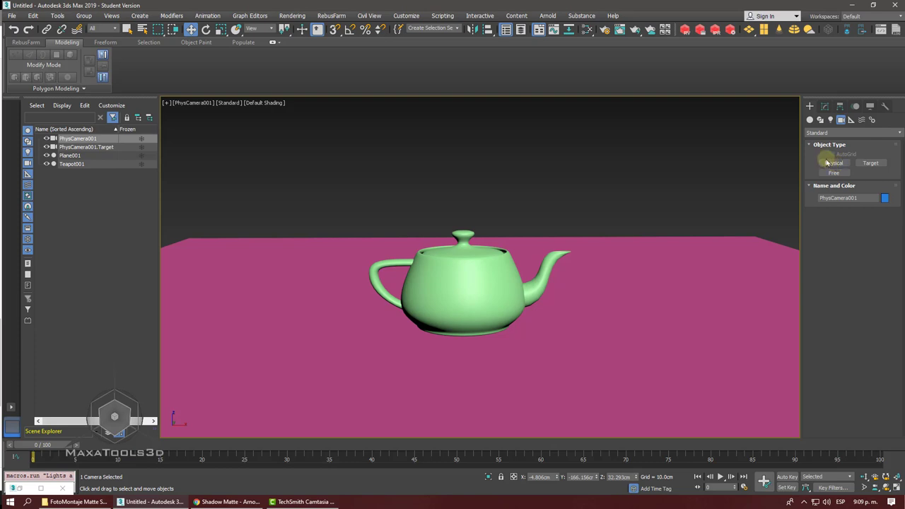
Step: Look at Physical Material in the Slate Material Editor, then close the editor
click(588, 32)
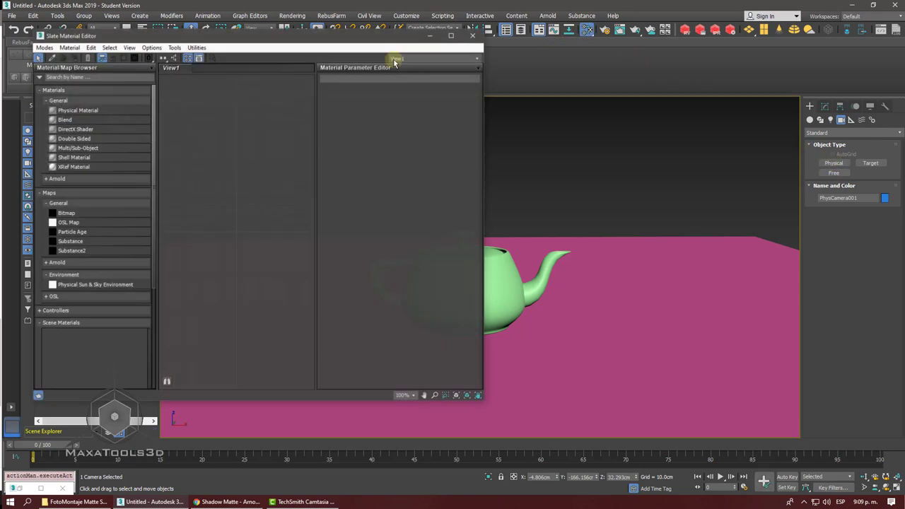
click(74, 110)
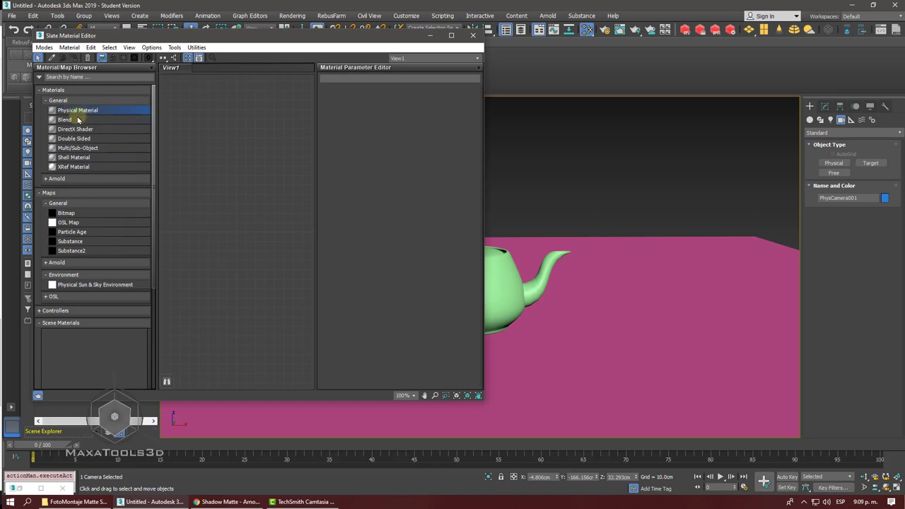
click(472, 35)
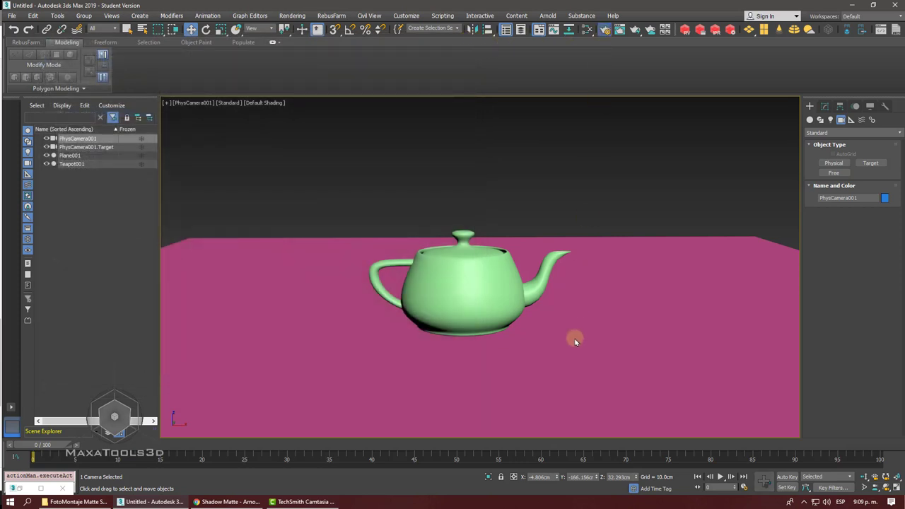
click(605, 32)
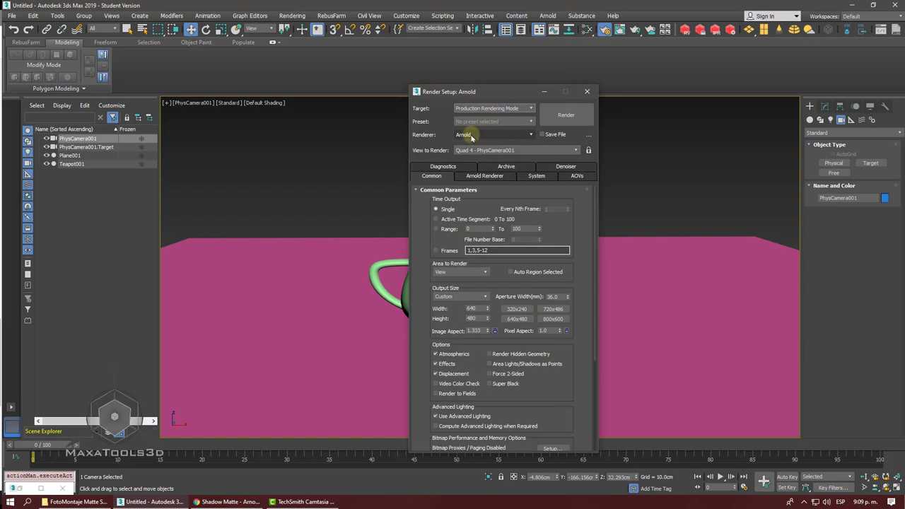
scroll(582, 354, down, 5)
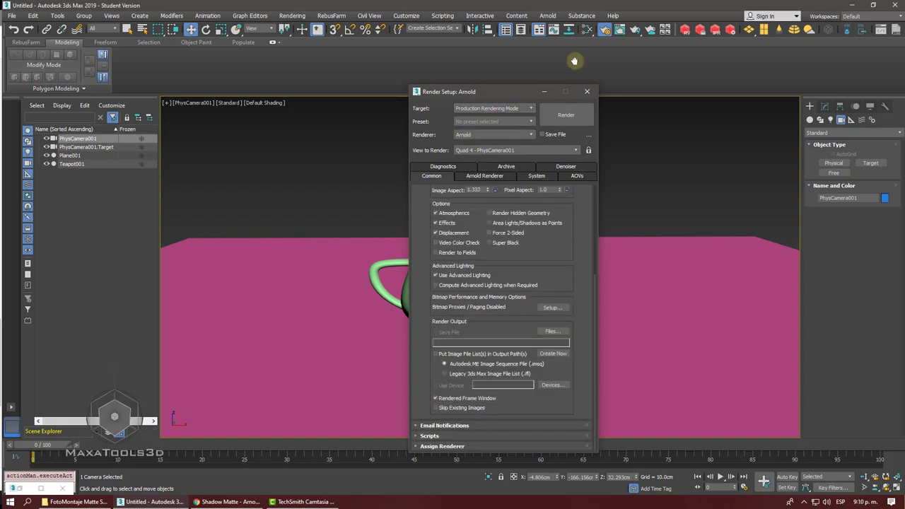
click(443, 446)
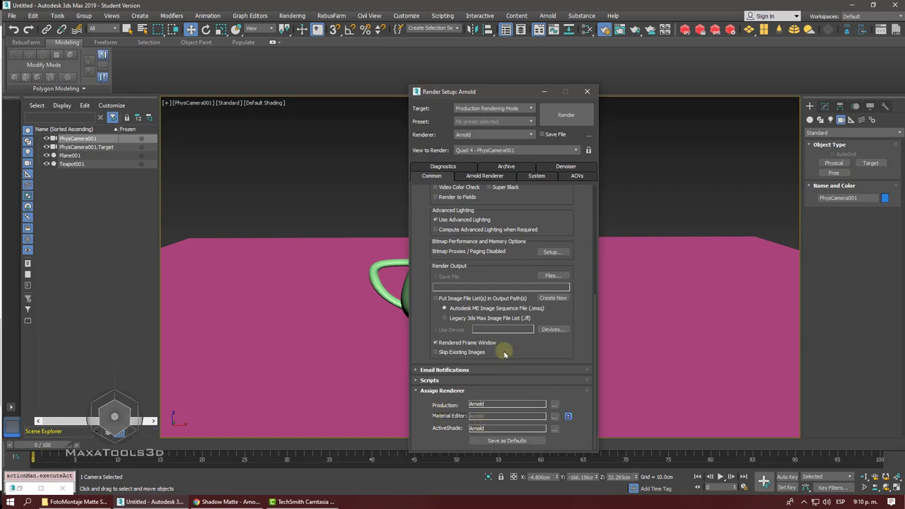
click(586, 91)
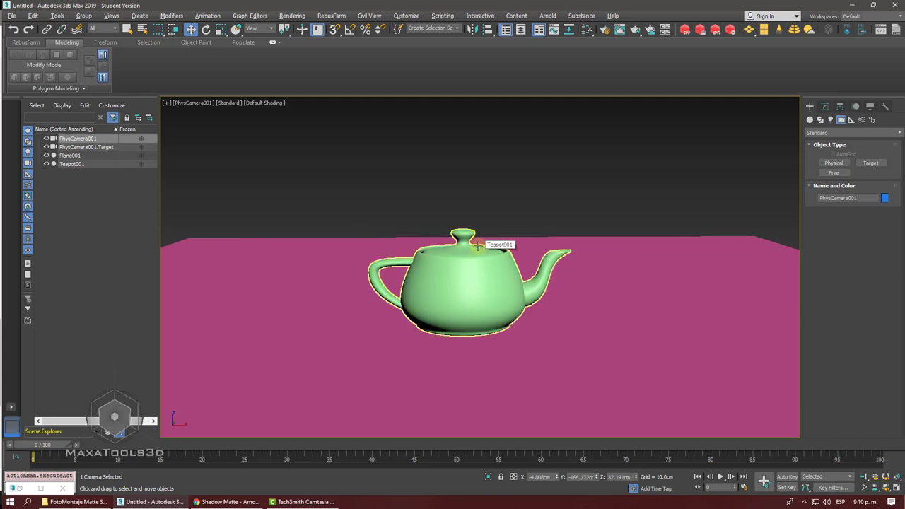
Step: Render the PhysCamera001 view with Arnold and close the rendered frame window
key(shift+q)
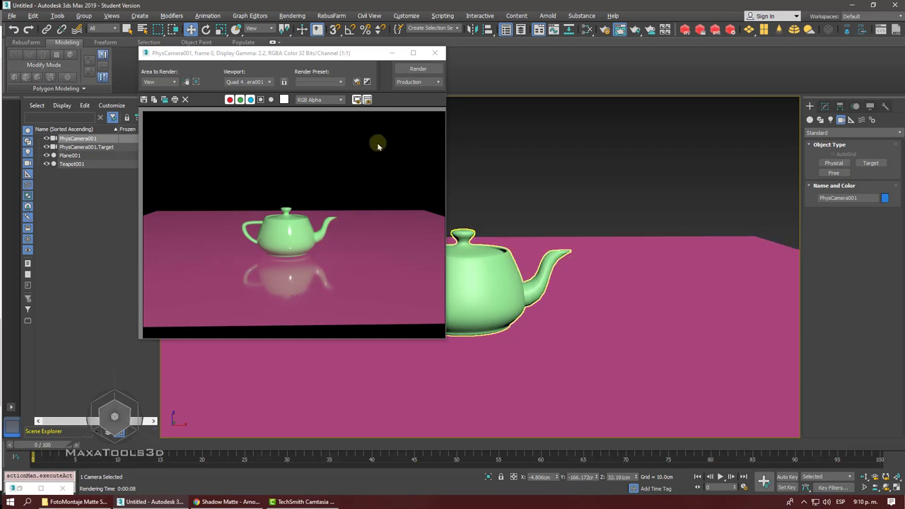
click(434, 52)
Step: Add a Standard Surface material named 'Piso' in Slate and assign it to the plane
click(586, 29)
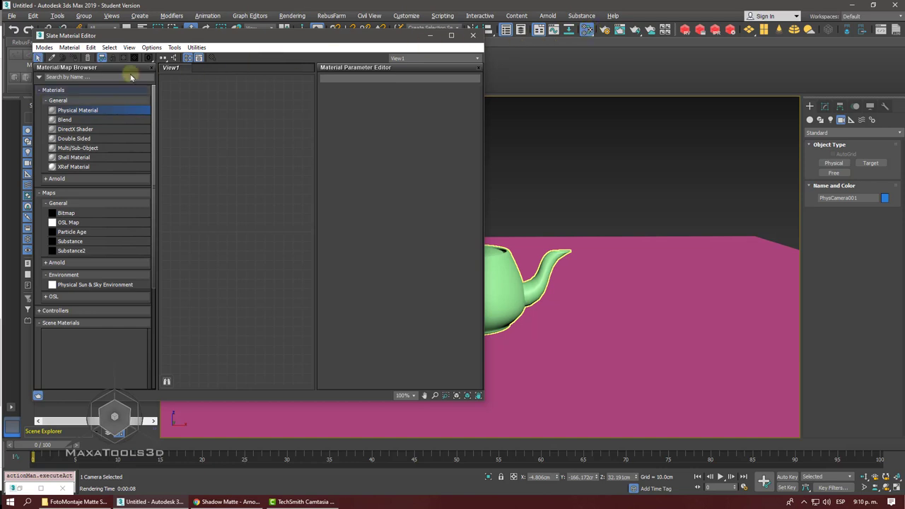
click(73, 77)
text(s)
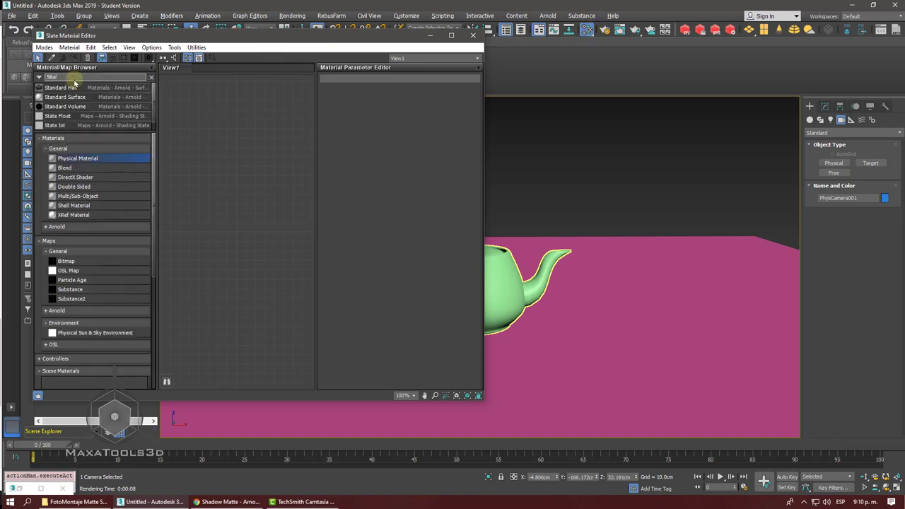
text(ta)
drag(71, 97, 258, 127)
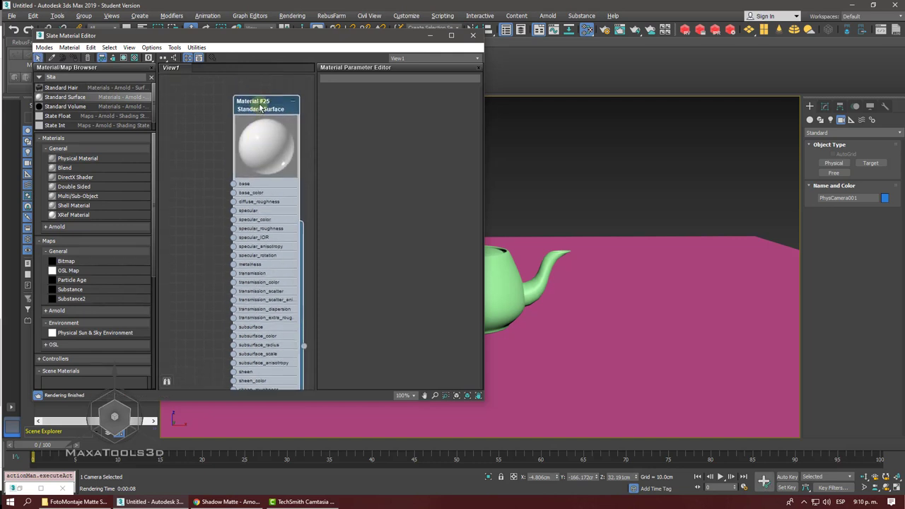
double_click(260, 106)
click(360, 77)
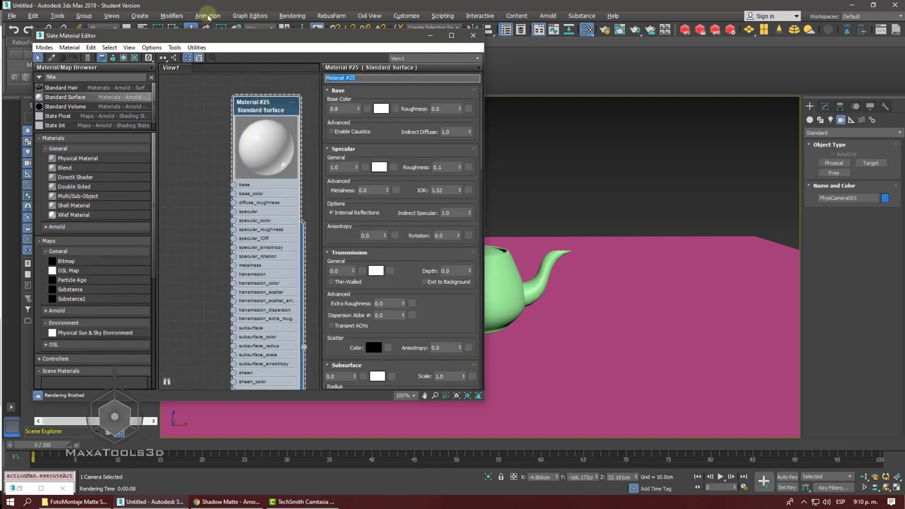
text(Piso)
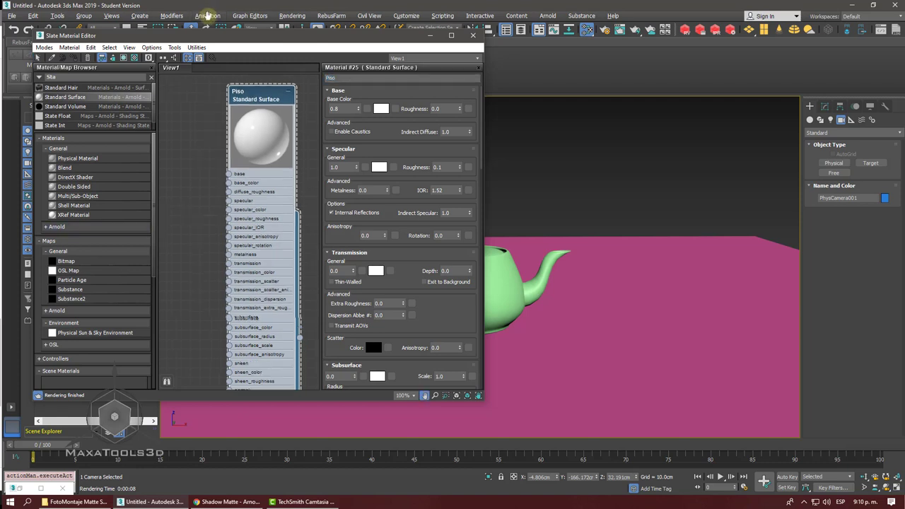
scroll(253, 196, down, 2)
mouse_move(278, 306)
mouse_down()
mouse_move(508, 307)
mouse_move(592, 354)
mouse_up()
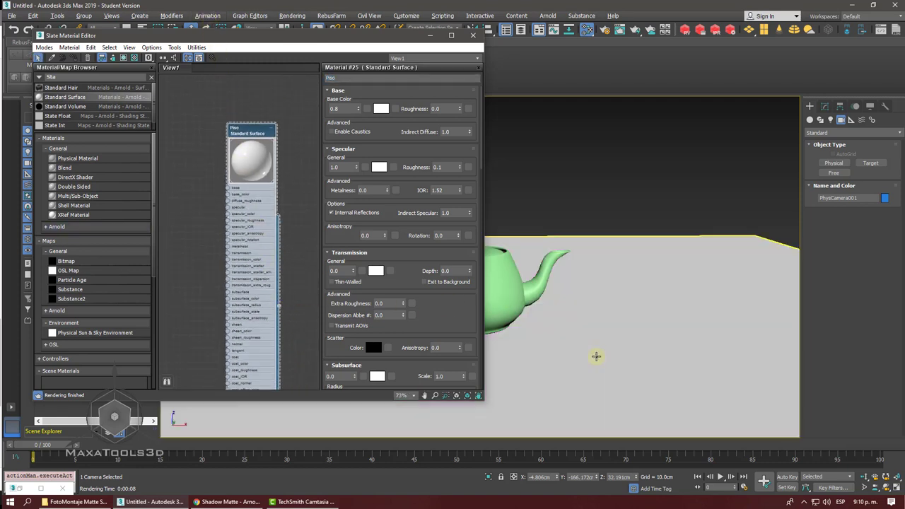
double_click(256, 132)
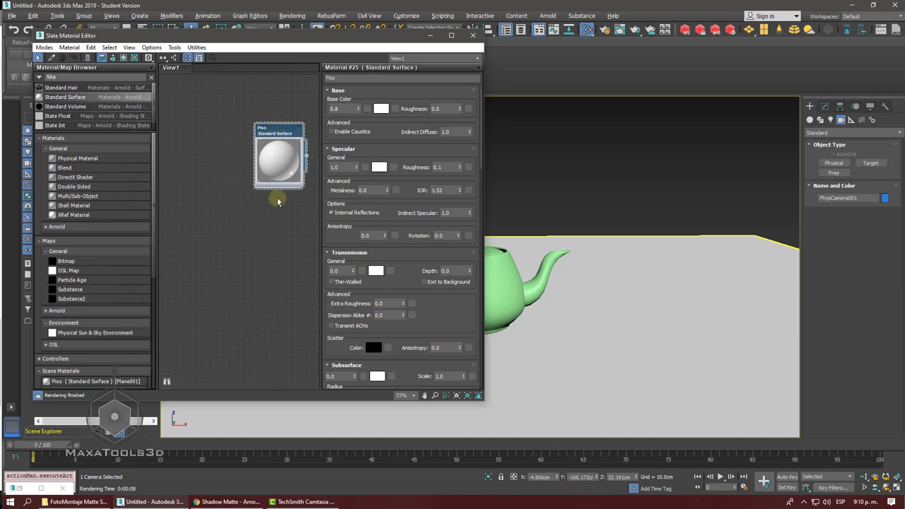
scroll(243, 186, up, 2)
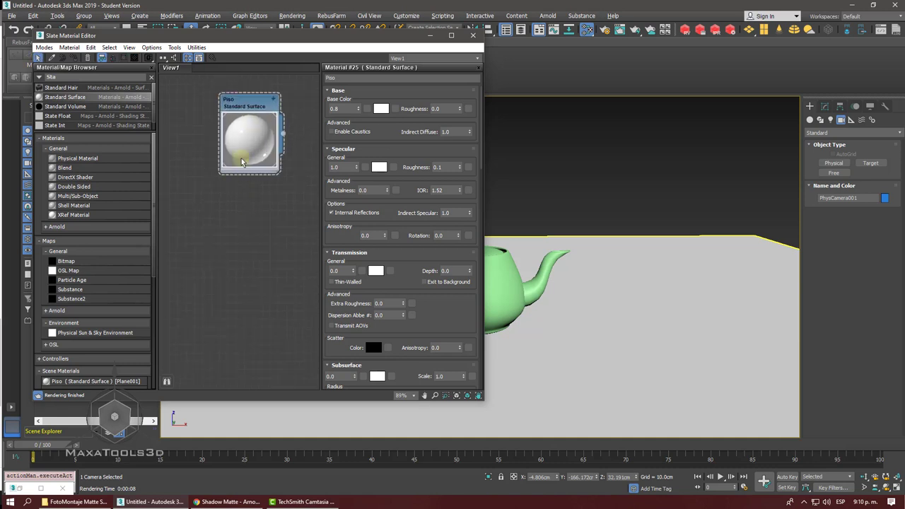
Step: Duplicate it as a 'Teapot' material on the teapot with a dark blue base colour
shift+drag(247, 108, 258, 222)
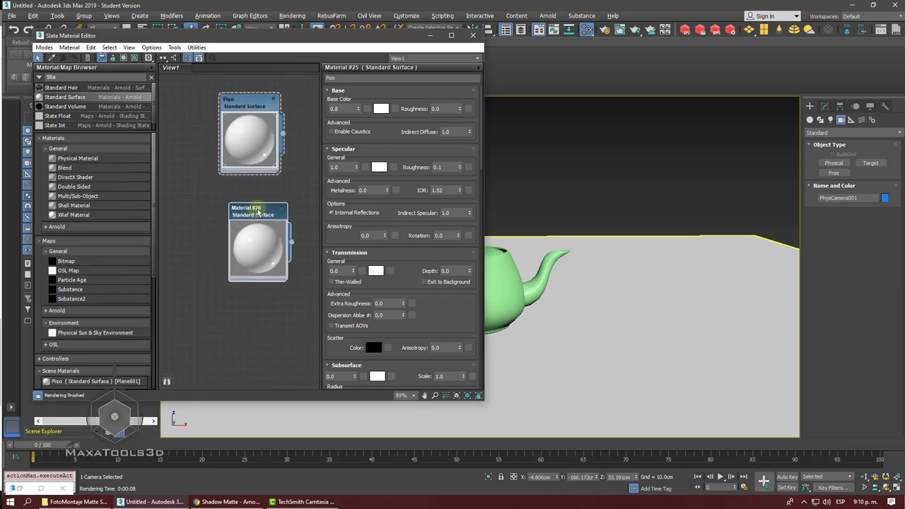
click(242, 106)
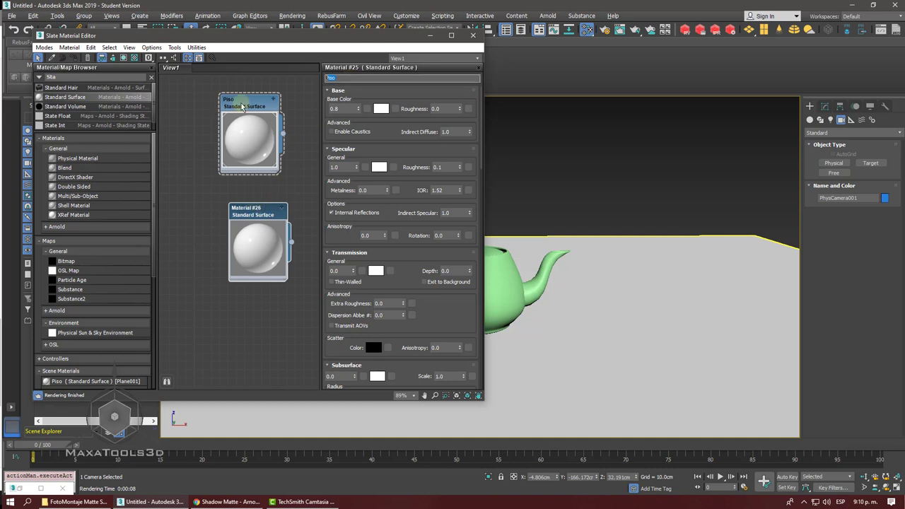
text(Teapot)
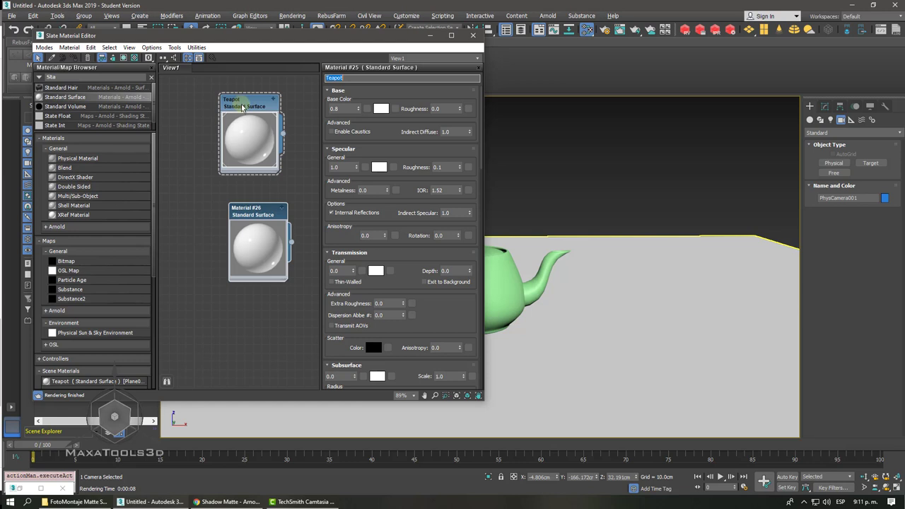
drag(290, 242, 491, 274)
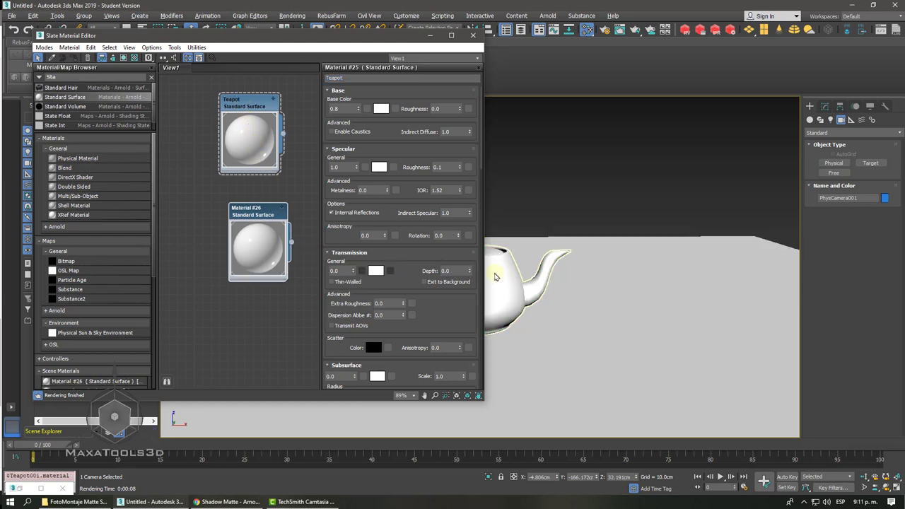
click(248, 212)
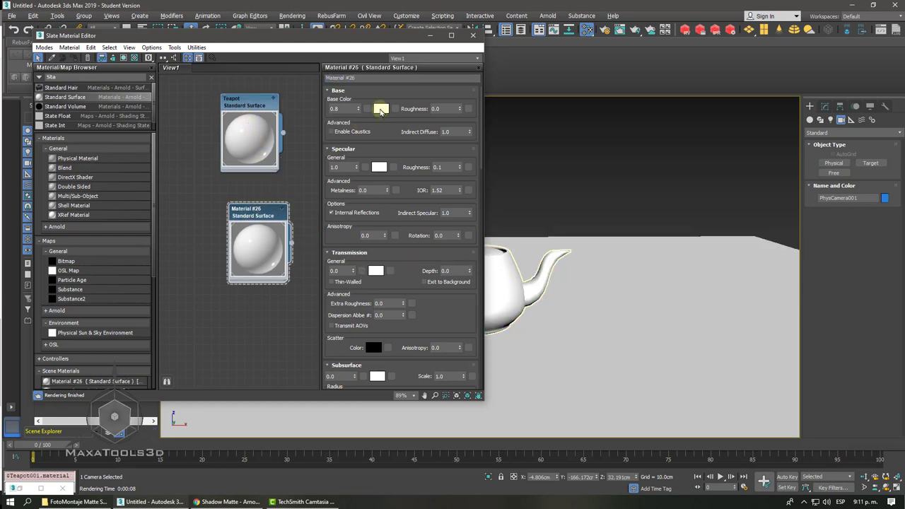
click(381, 108)
drag(243, 90, 238, 125)
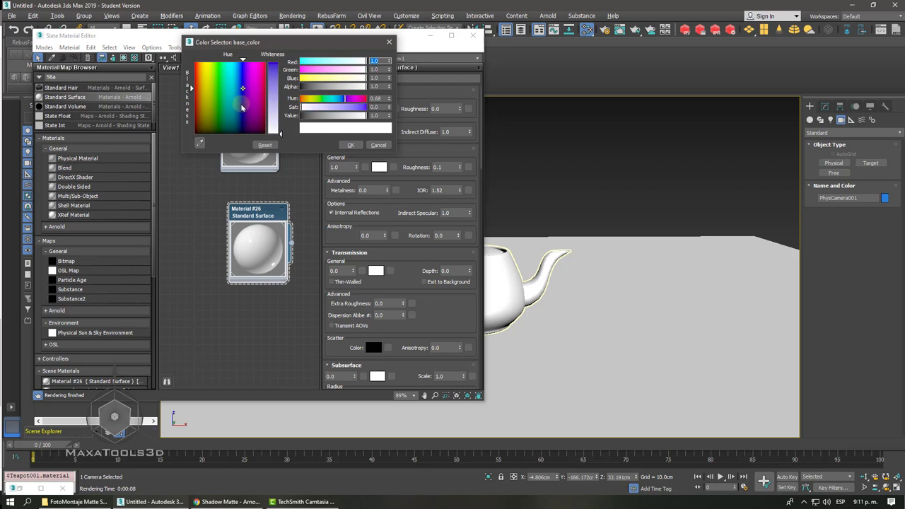
drag(273, 92, 276, 68)
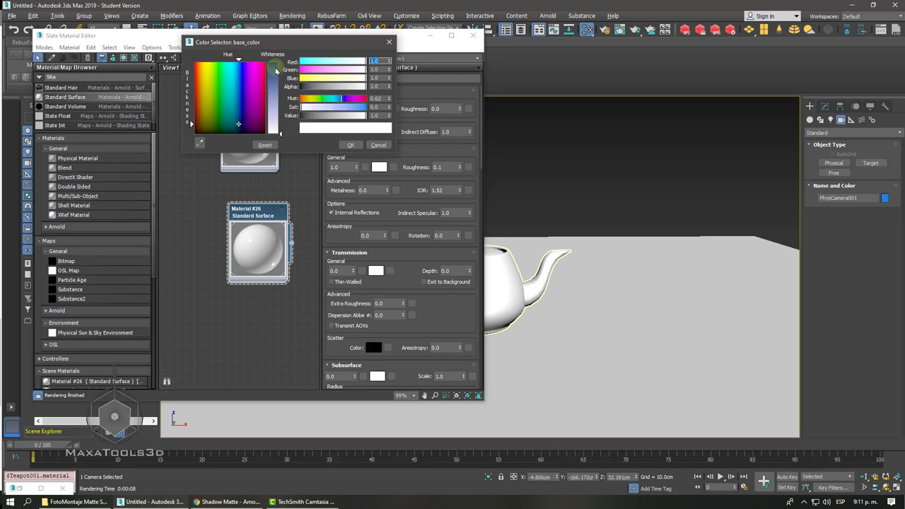
click(348, 146)
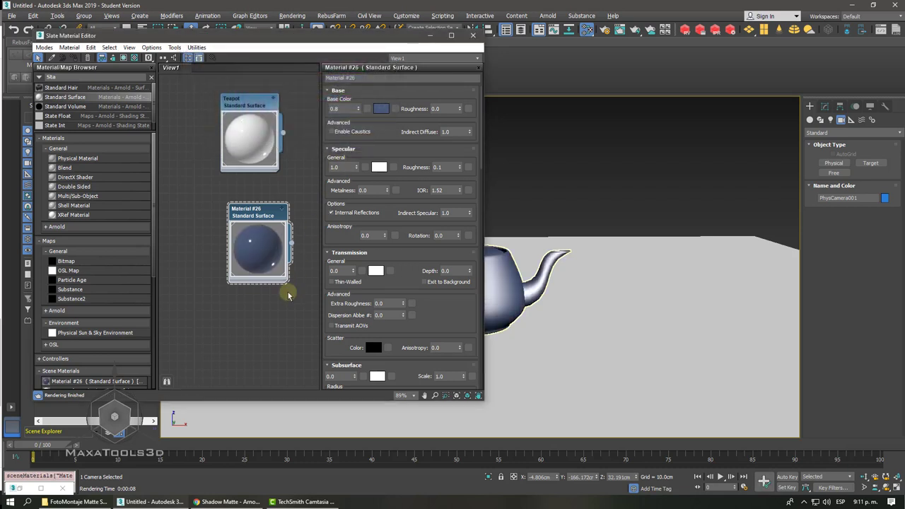
drag(256, 223, 248, 198)
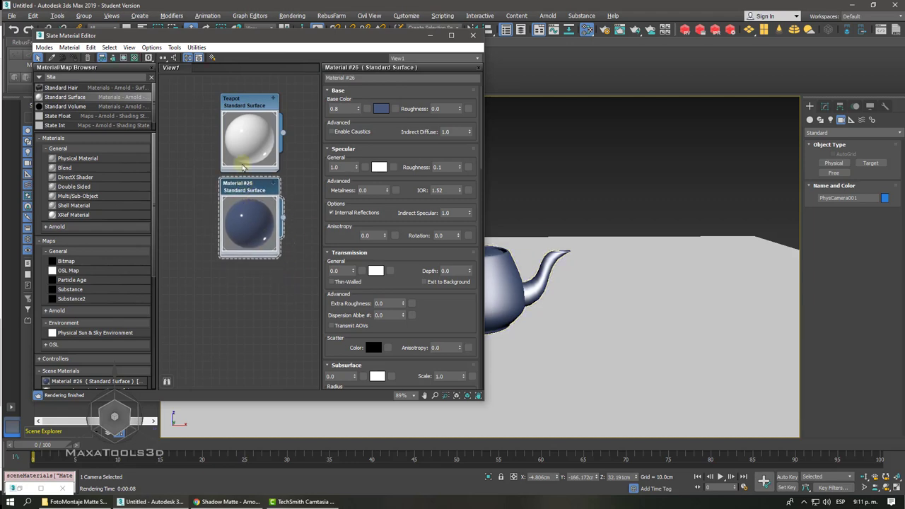
click(242, 126)
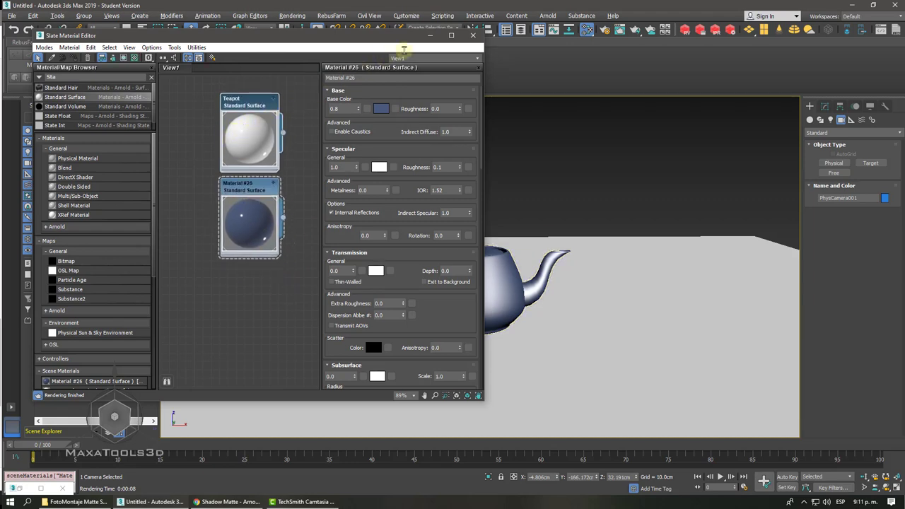
click(473, 35)
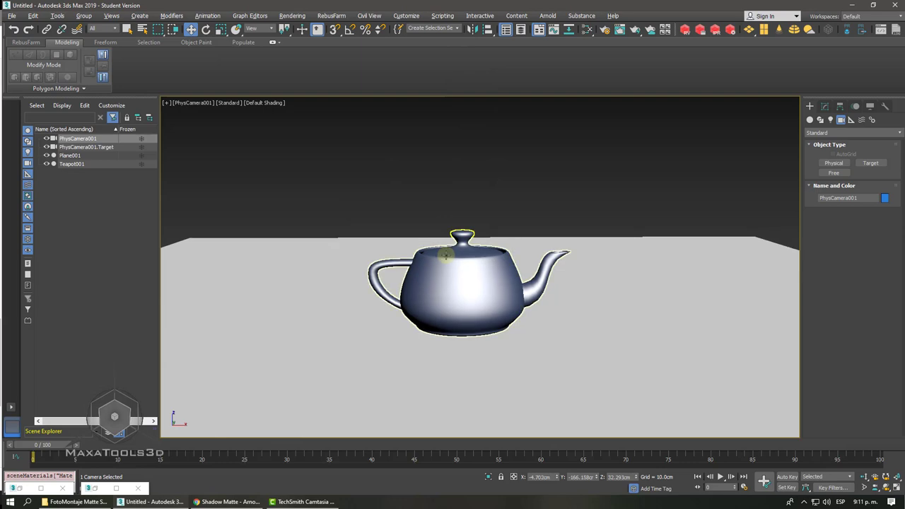
Step: Select the teapot and inspect its spout and lid openings in Perspective with edged faces
click(452, 289)
key(p)
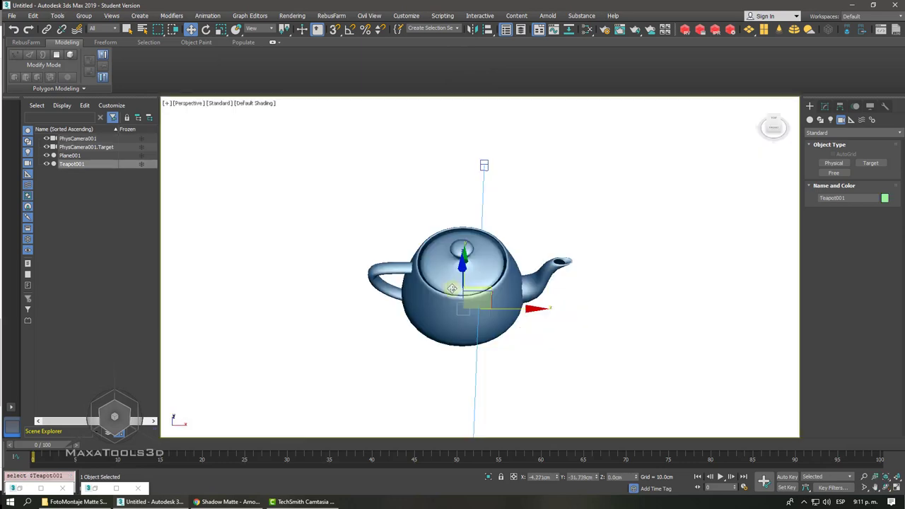
scroll(452, 288, up, 5)
alt+middle_drag(451, 288, 452, 289)
scroll(451, 289, up, 3)
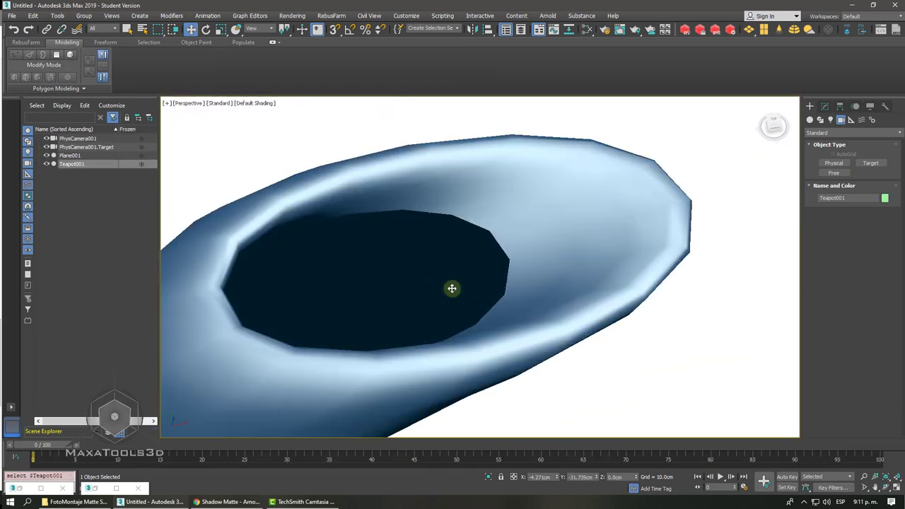
scroll(452, 288, up, 2)
key(F4)
scroll(452, 288, down, 5)
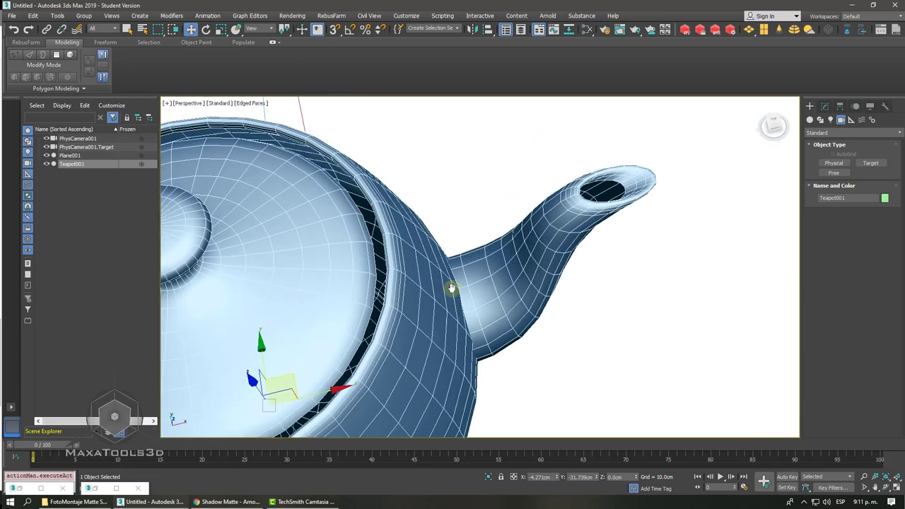
alt+middle_drag(451, 289, 491, 264)
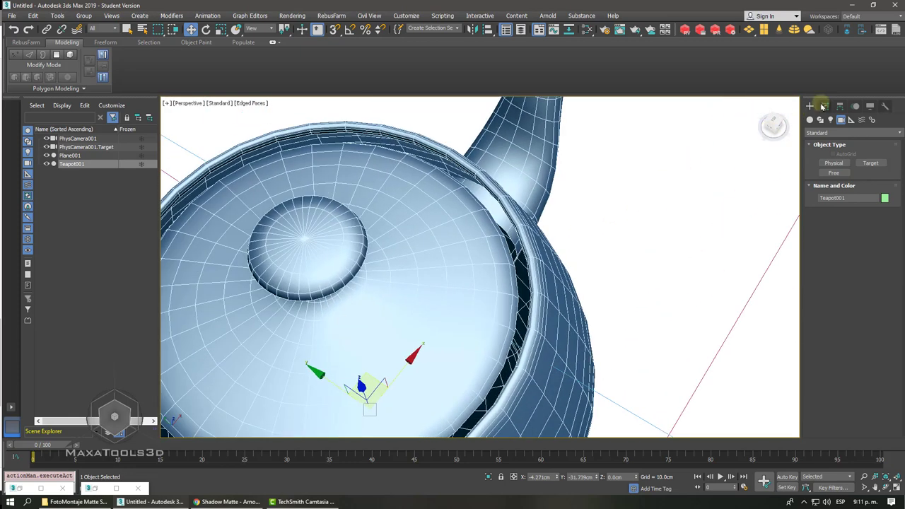
Step: Add a Cap Holes modifier to Teapot001, switch to the PhysCamera001 view, and select the plane
click(825, 106)
click(843, 136)
scroll(843, 138, down, 2)
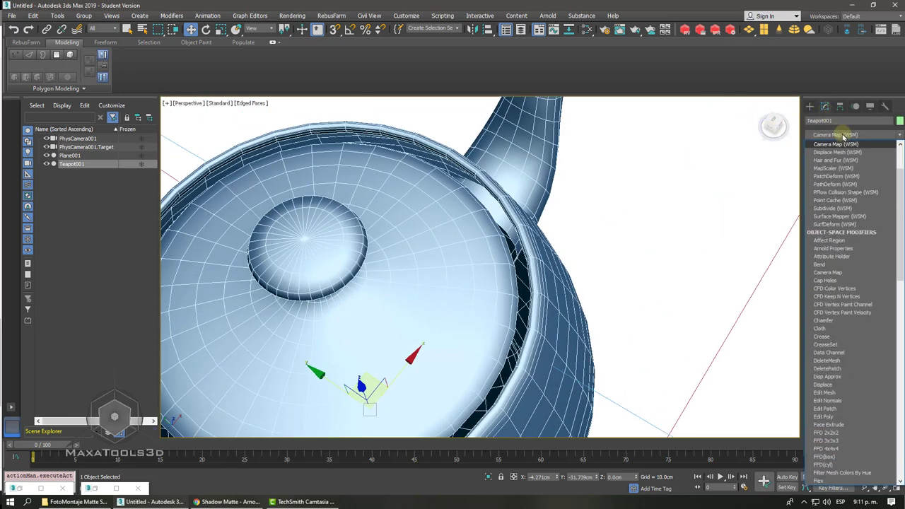
click(831, 281)
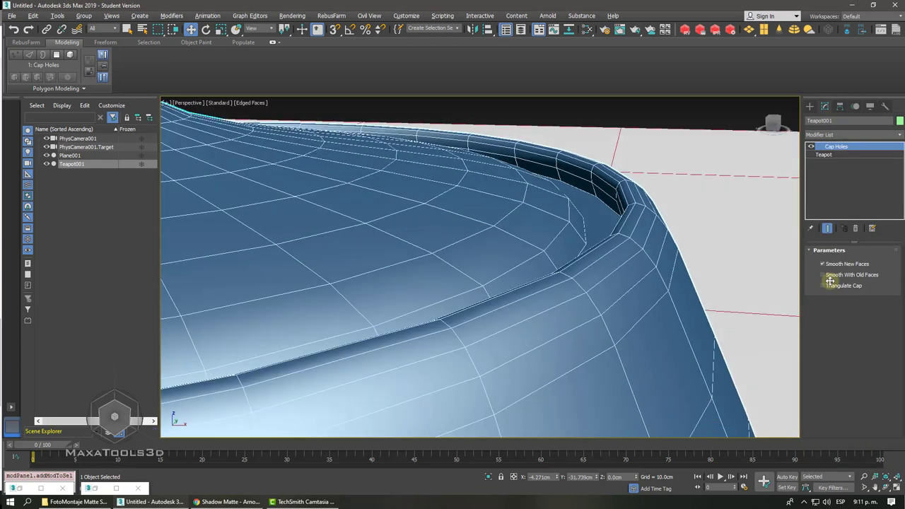
key(F4)
key(z)
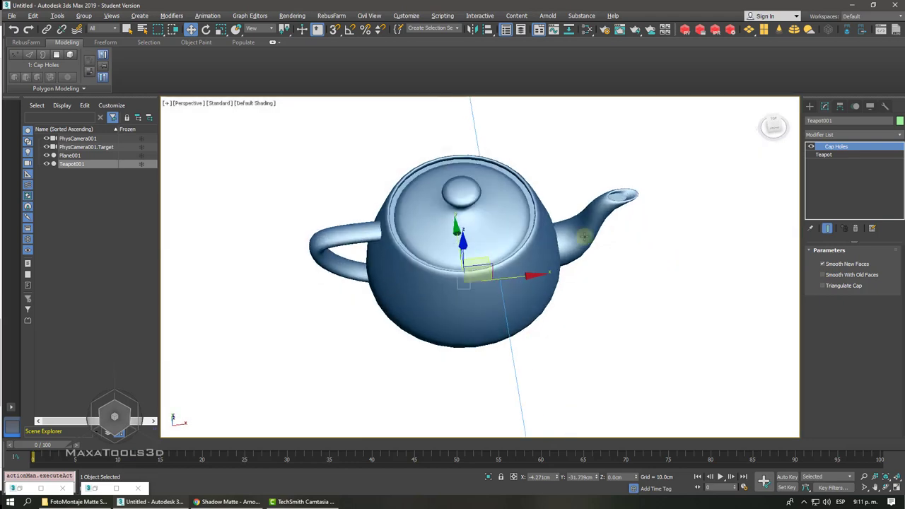
key(c)
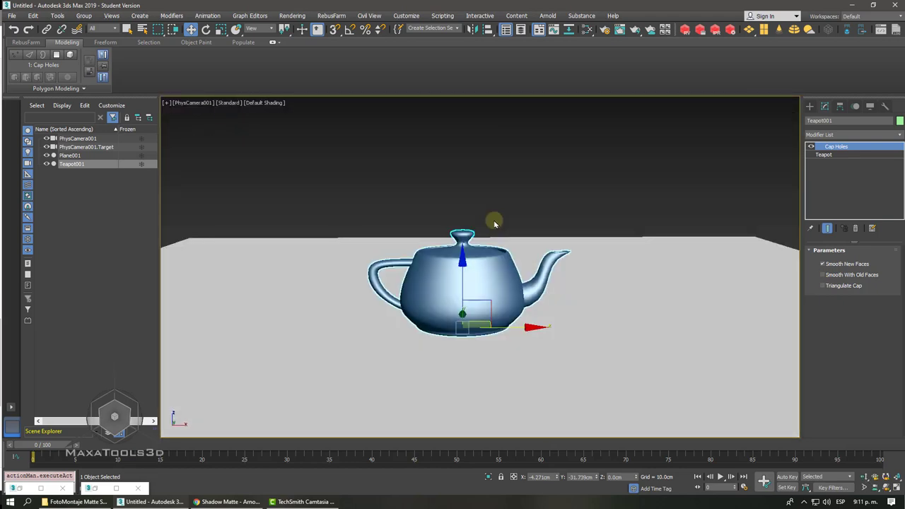
drag(838, 122, 749, 121)
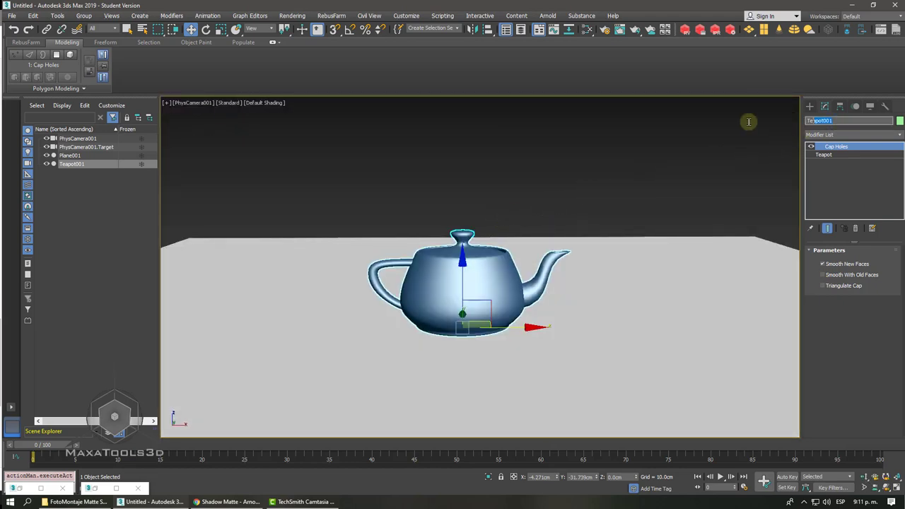
click(594, 140)
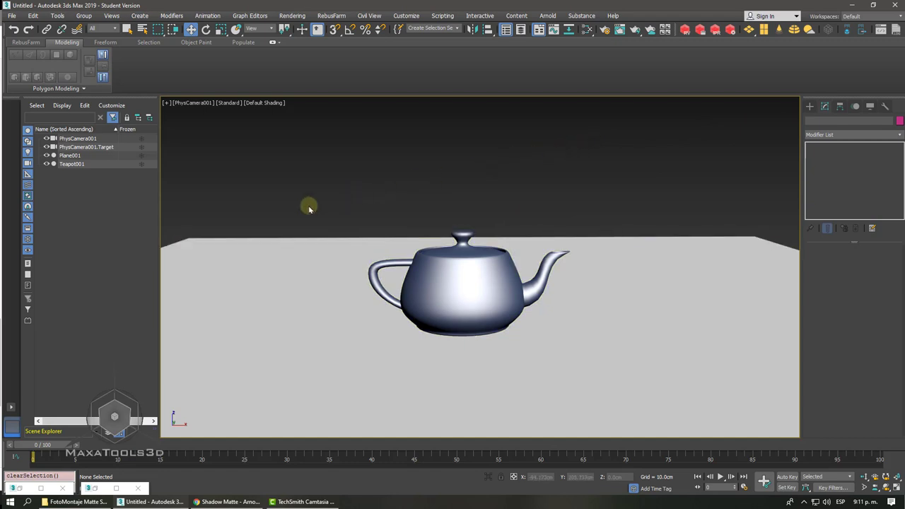
click(306, 241)
Step: Render the camera view of the teapot on the plane, then close the Slate Material Editor
key(shift+q)
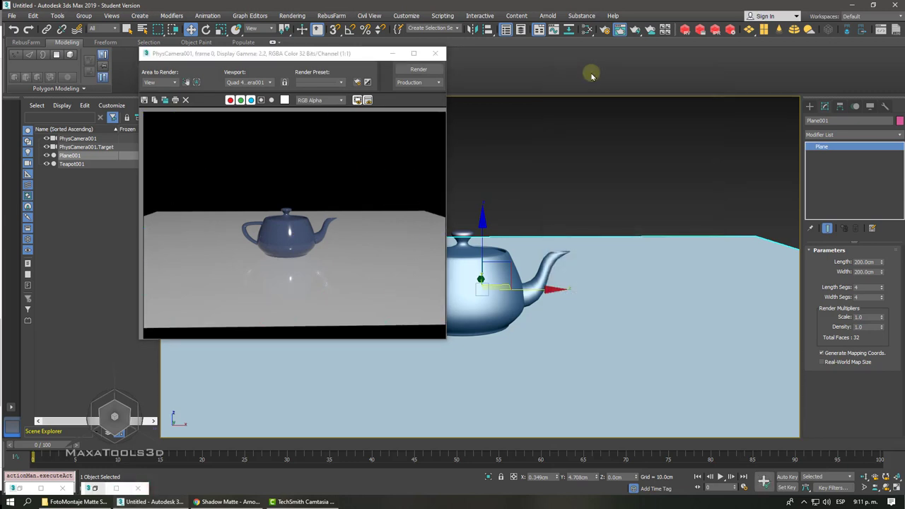
click(95, 488)
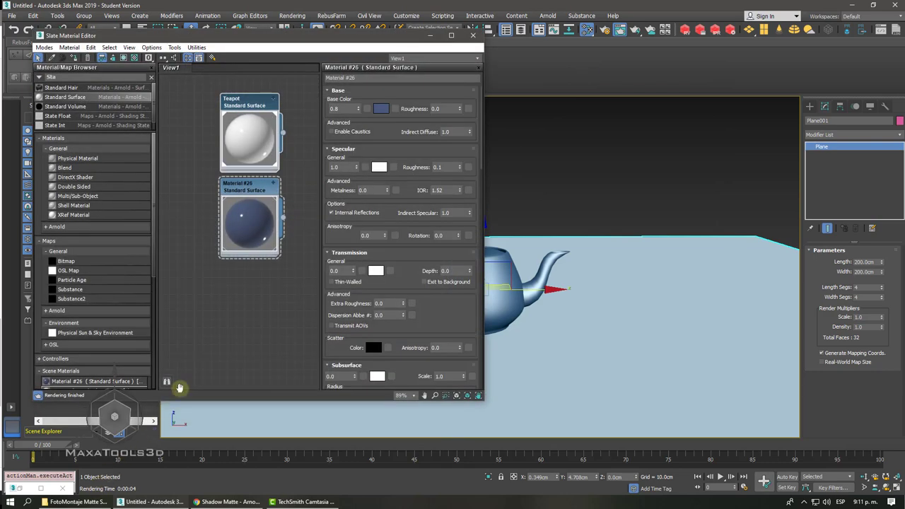
click(473, 36)
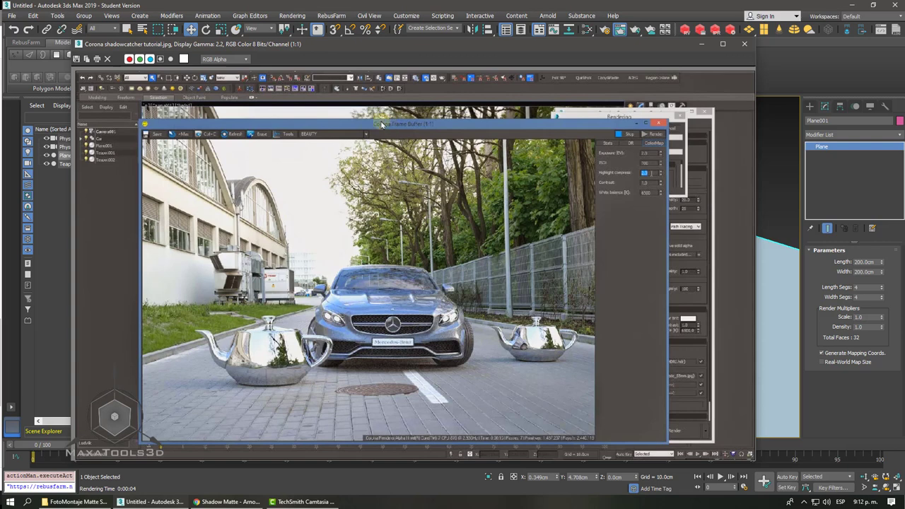
click(12, 15)
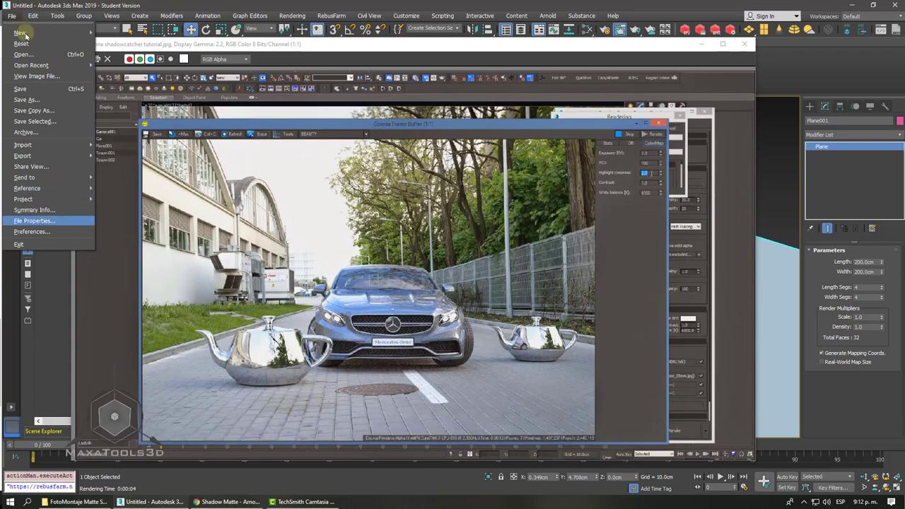
click(62, 76)
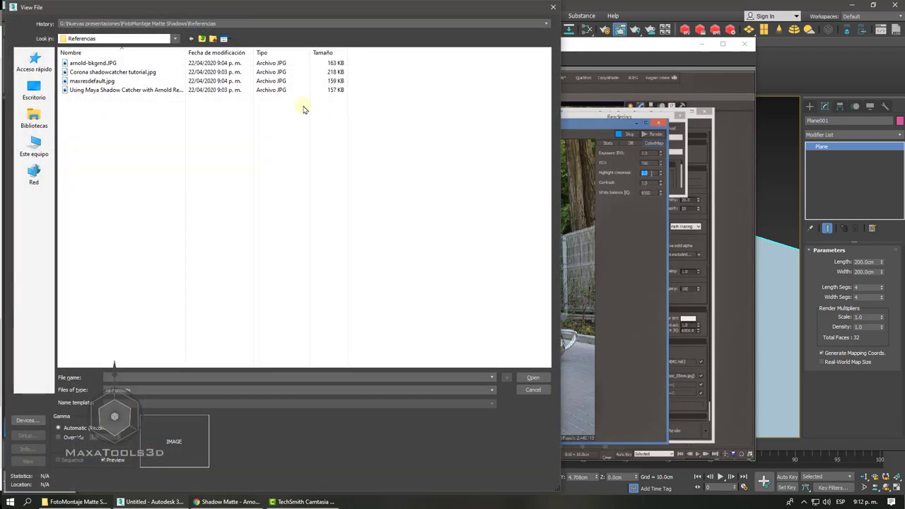
click(93, 63)
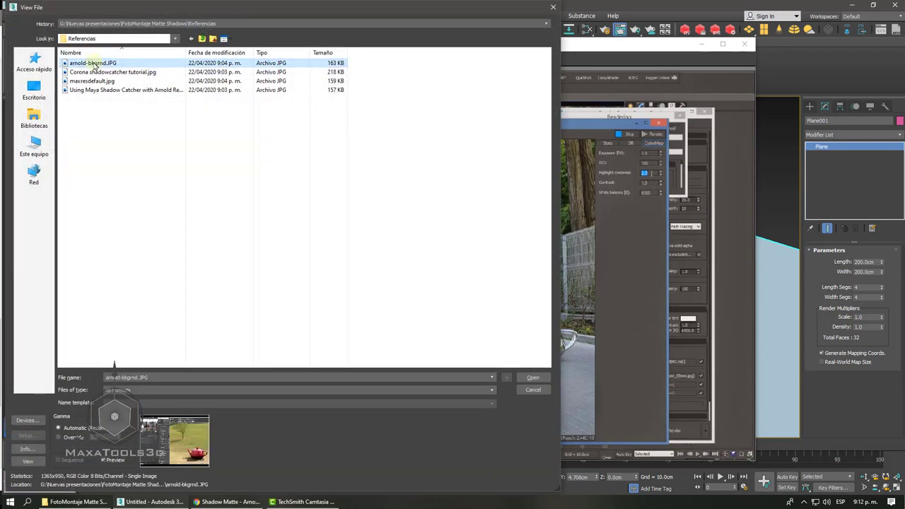
click(527, 377)
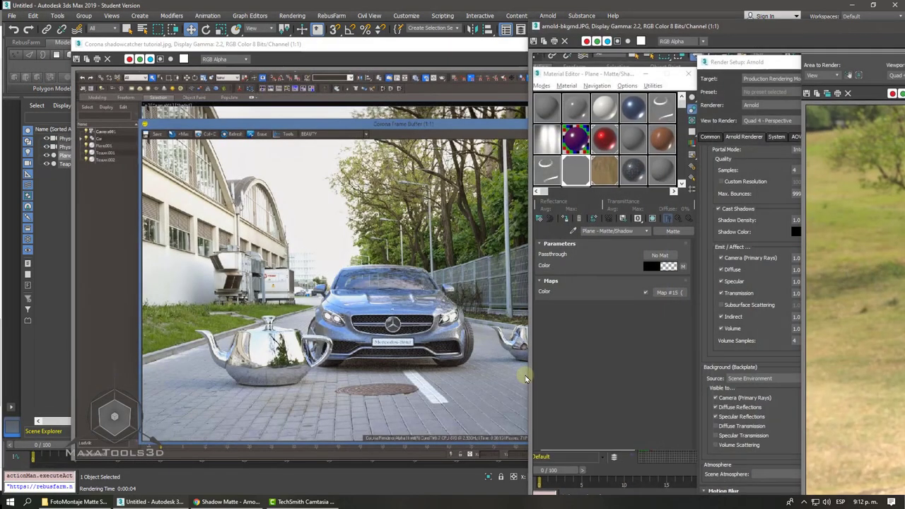
drag(640, 29, 224, 40)
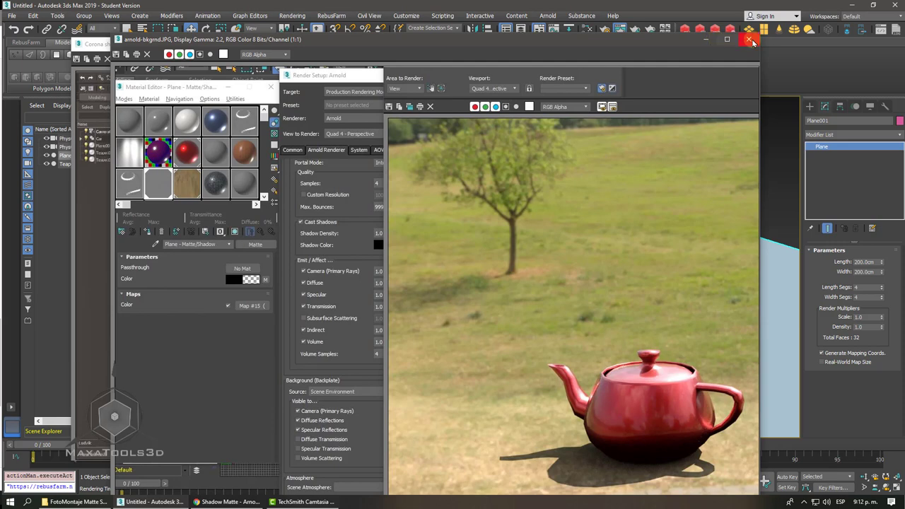
click(749, 39)
click(12, 15)
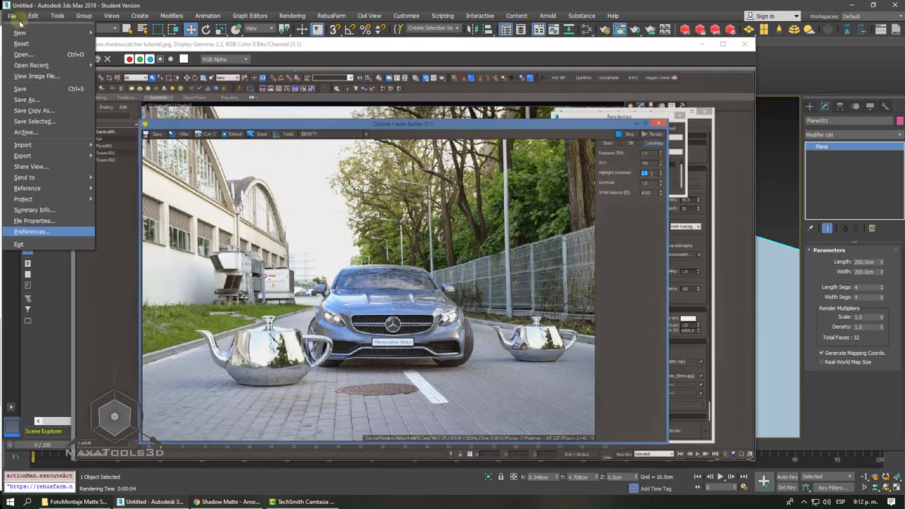
click(53, 76)
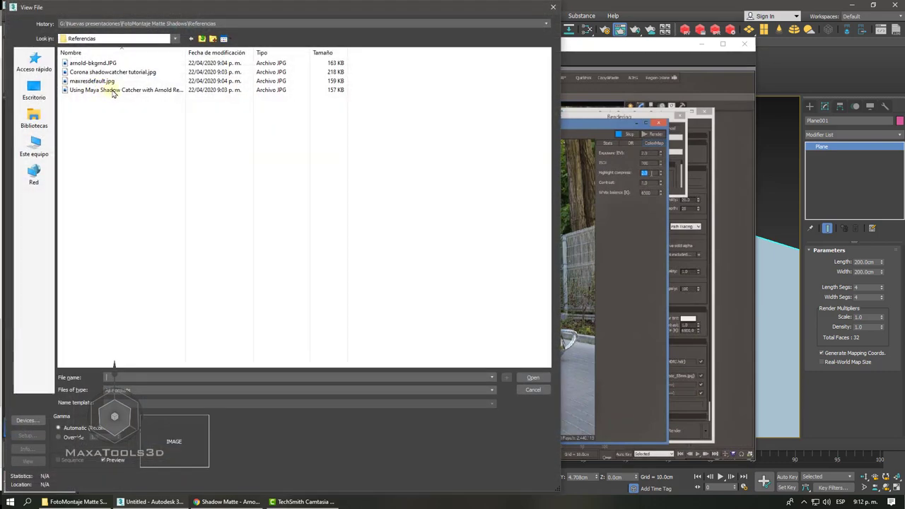
click(112, 91)
key(Up)
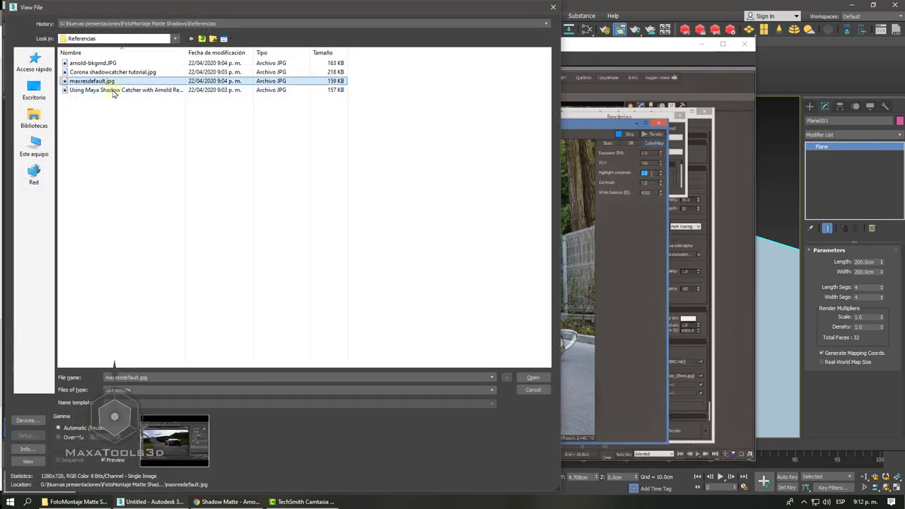
key(Up)
key(Down)
key(Down)
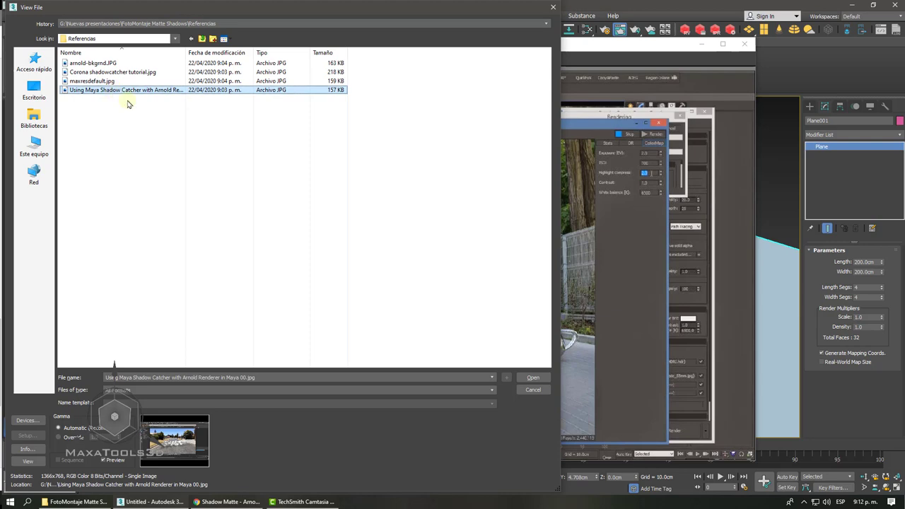
click(533, 378)
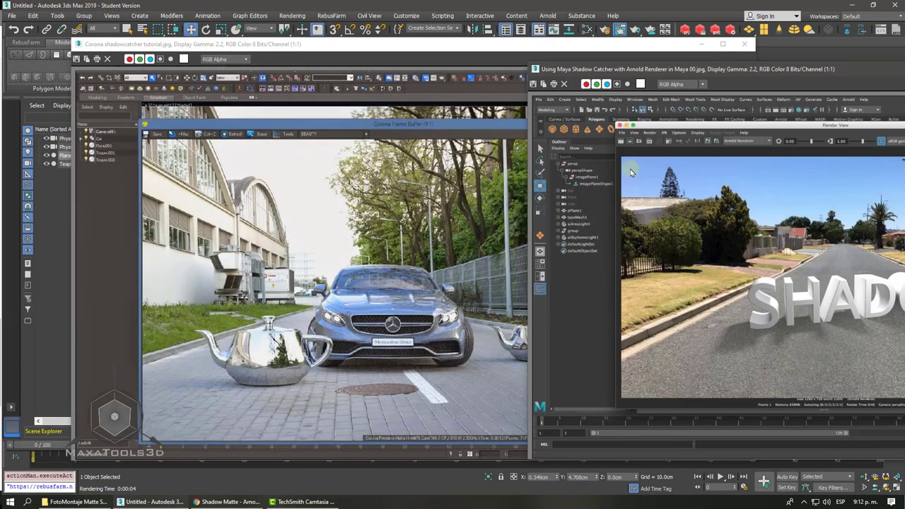
drag(678, 71, 261, 85)
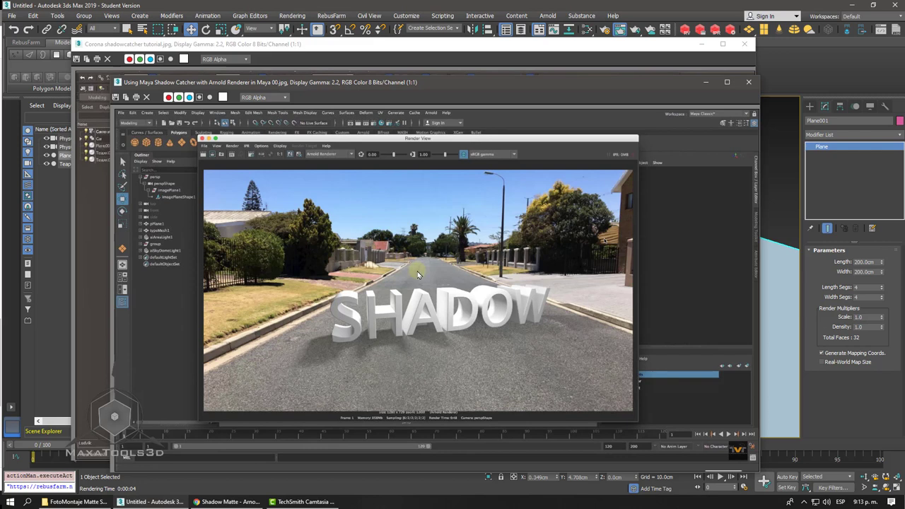
click(743, 84)
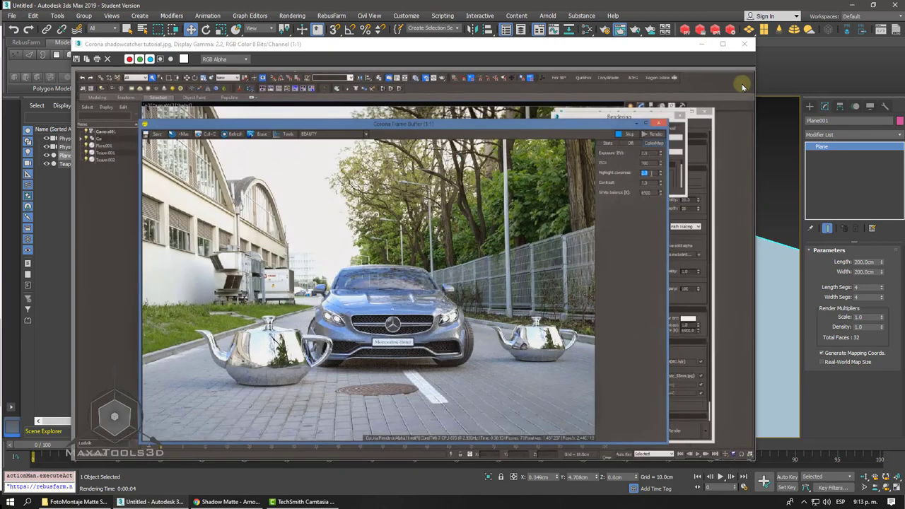
Step: Close the Corona reference image and confirm the 640×480 output size in Render Setup
click(742, 44)
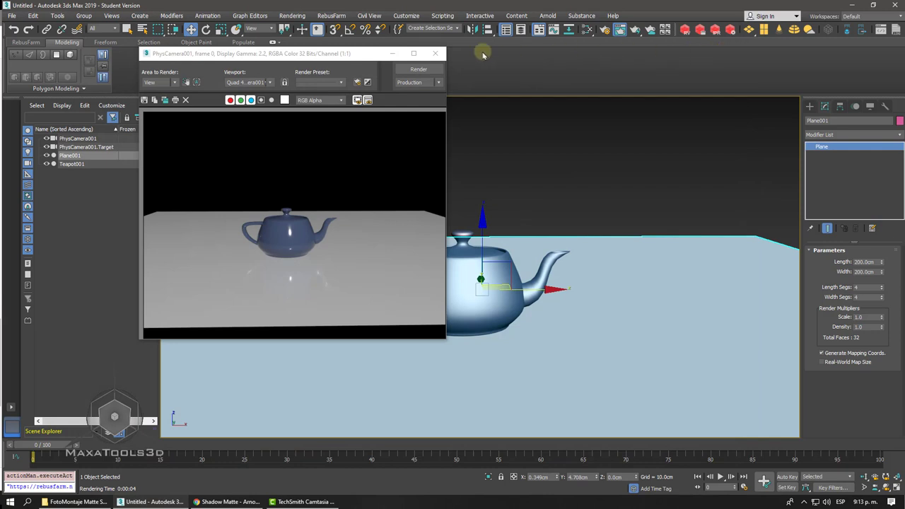
drag(330, 55, 496, 71)
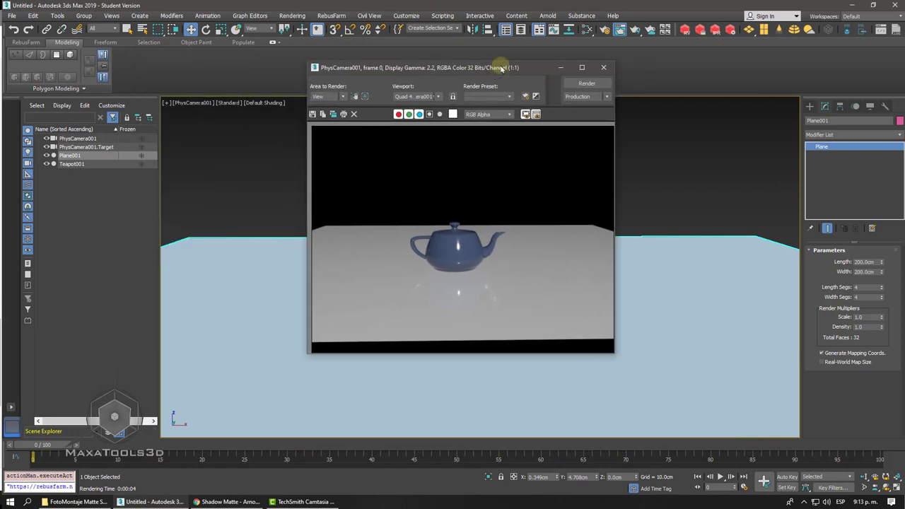
click(603, 33)
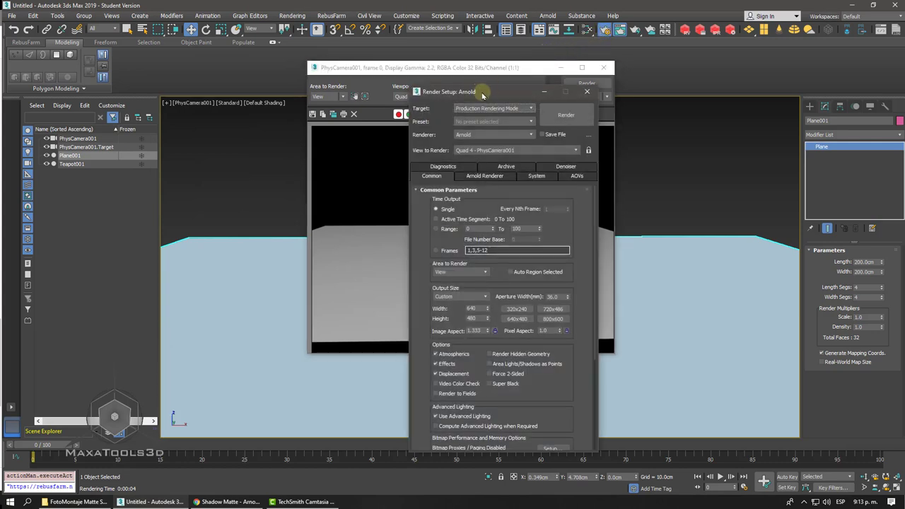
drag(482, 94, 479, 39)
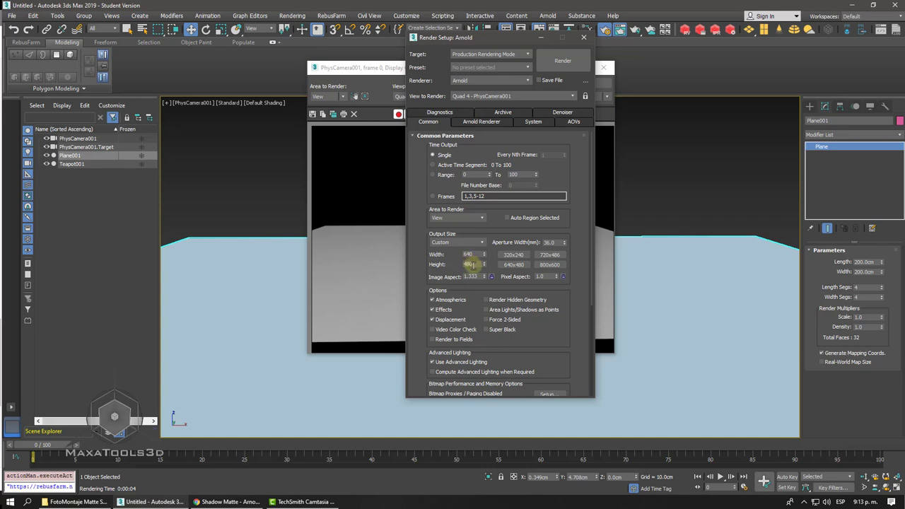
double_click(470, 264)
double_click(470, 254)
double_click(476, 264)
click(585, 37)
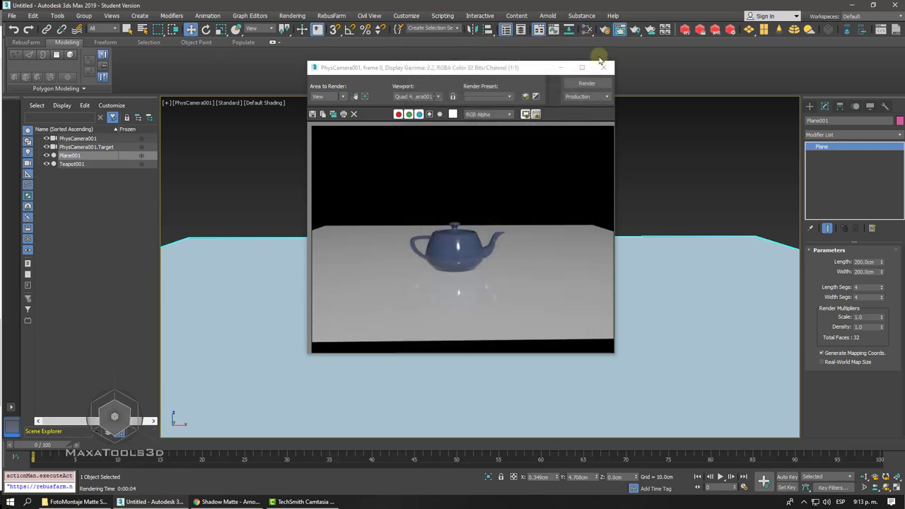
Step: Create a targeted Arnold Light in the Front view, aimed down at the teapot
click(605, 68)
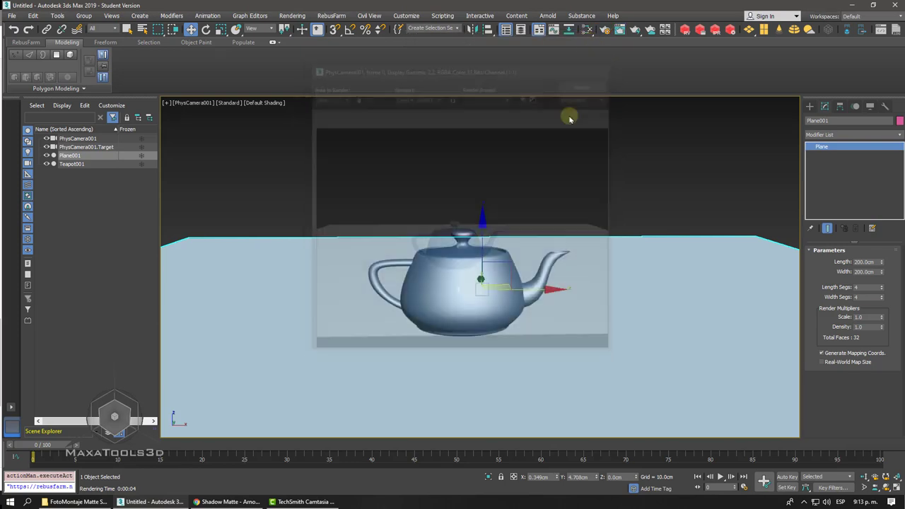
key(f)
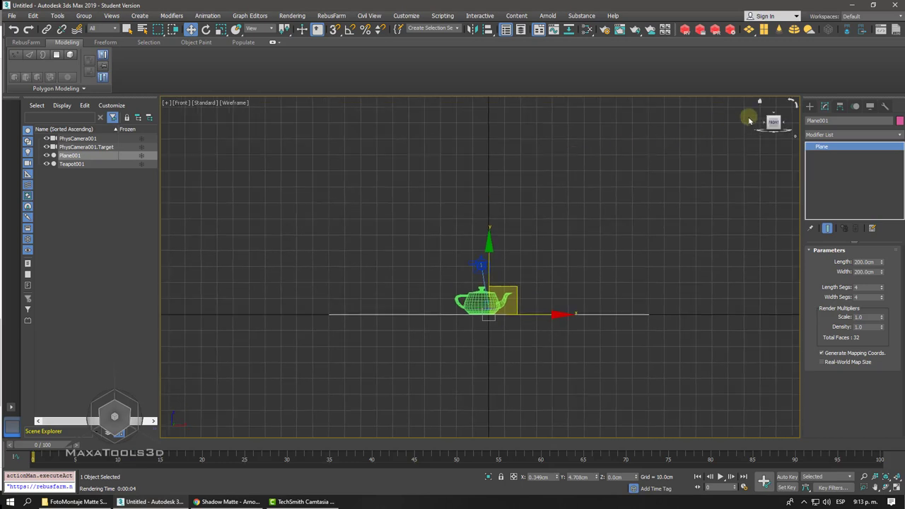
click(807, 106)
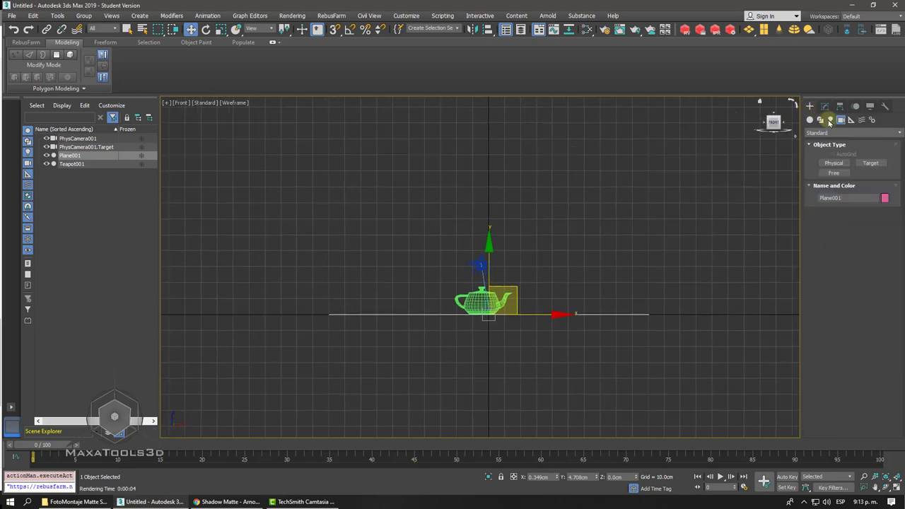
click(831, 120)
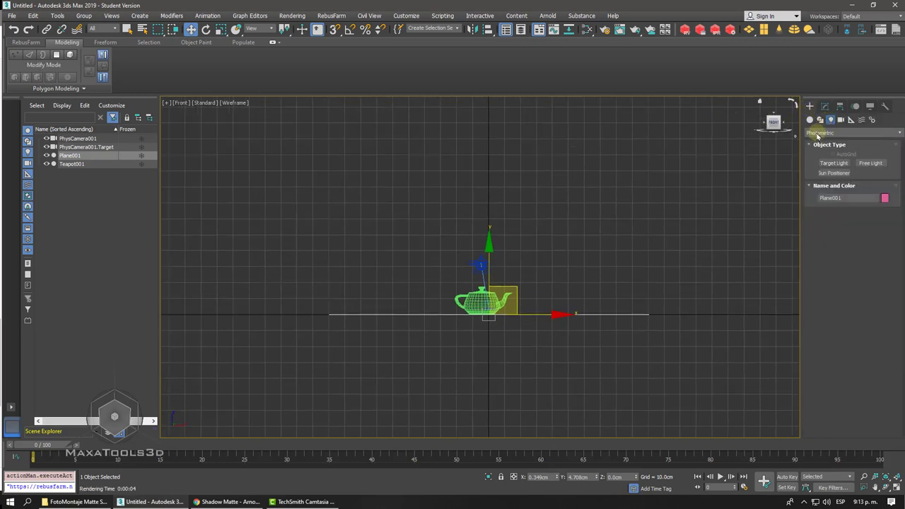
click(817, 133)
click(818, 169)
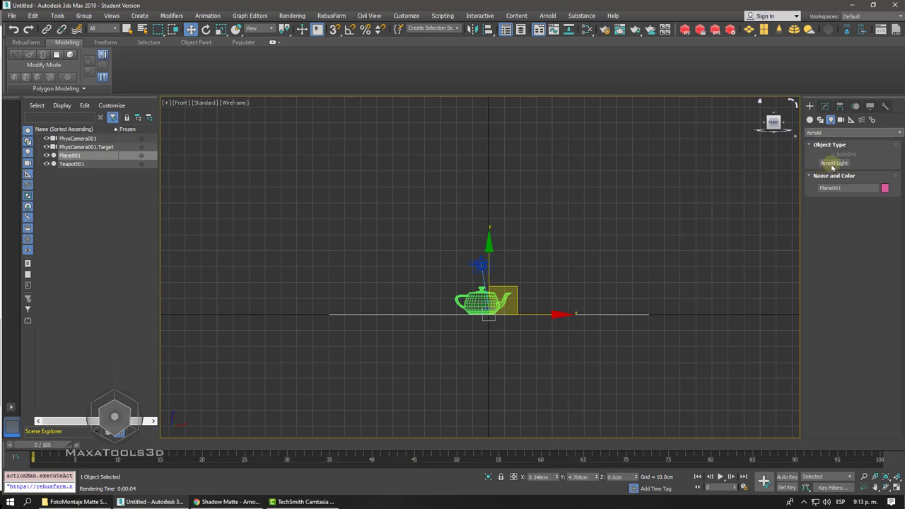
click(834, 163)
drag(563, 144, 490, 306)
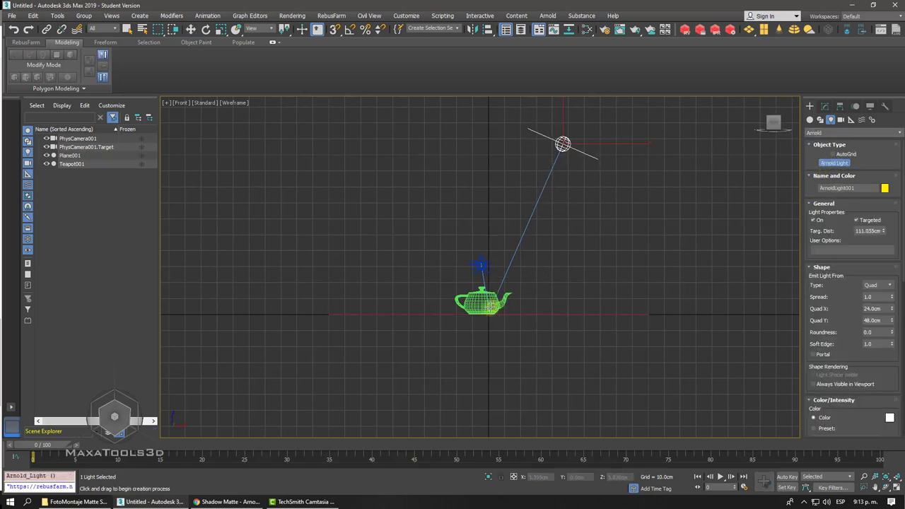
right_click(563, 279)
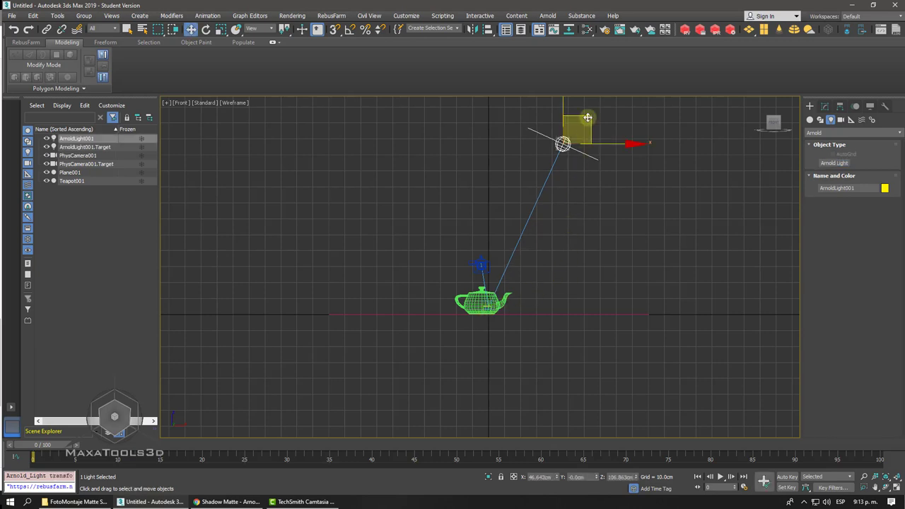
Step: Move the Arnold light above the scene and view it through PhysCamera001
mouse_move(587, 117)
mouse_down()
mouse_move(385, 121)
mouse_move(654, 113)
mouse_move(401, 125)
mouse_move(541, 119)
mouse_move(440, 117)
mouse_up()
key(p)
mouse_move(440, 117)
alt+middle_down()
mouse_move(492, 130)
mouse_move(473, 124)
mouse_move(456, 212)
alt+middle_up()
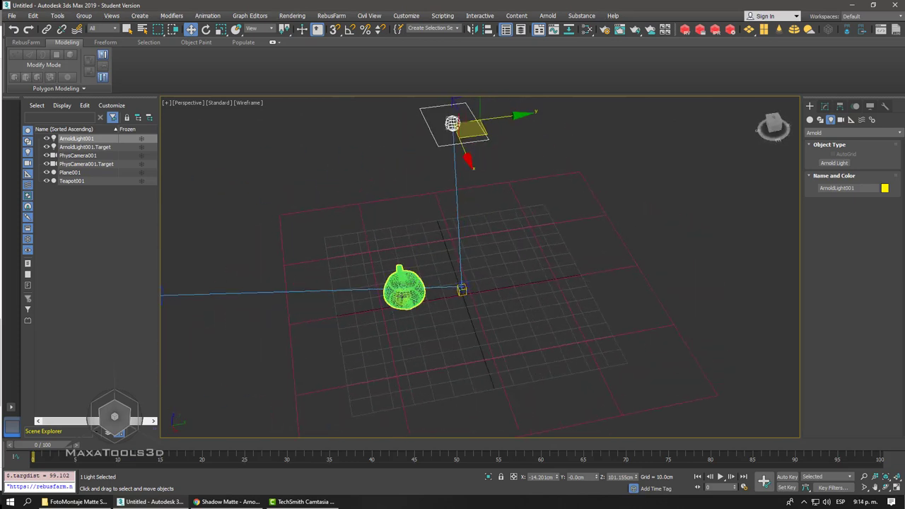
click(403, 290)
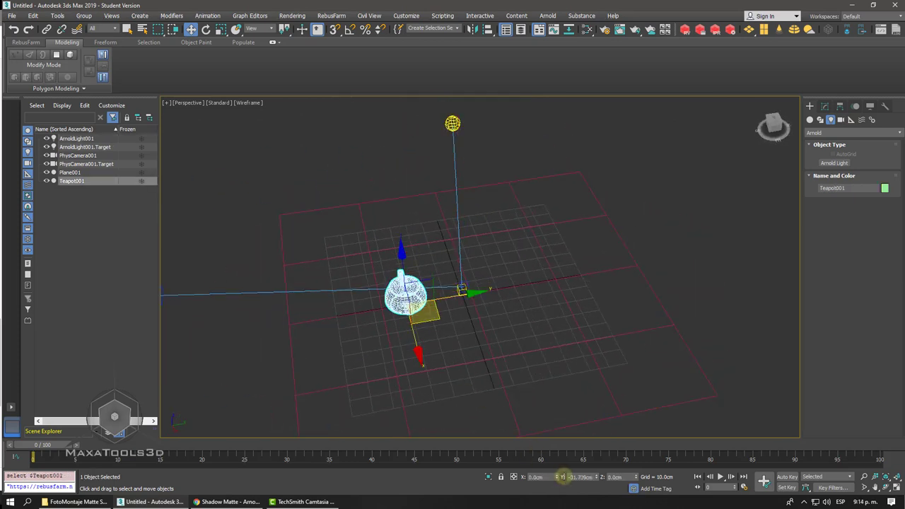
mouse_move(599, 476)
alt+middle_down()
mouse_move(587, 477)
mouse_move(582, 434)
mouse_move(483, 166)
alt+middle_up()
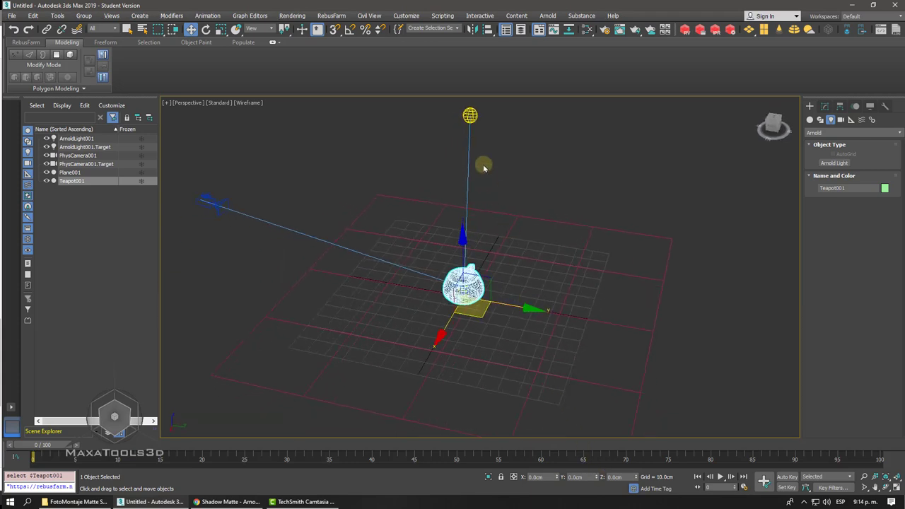
click(469, 114)
key(c)
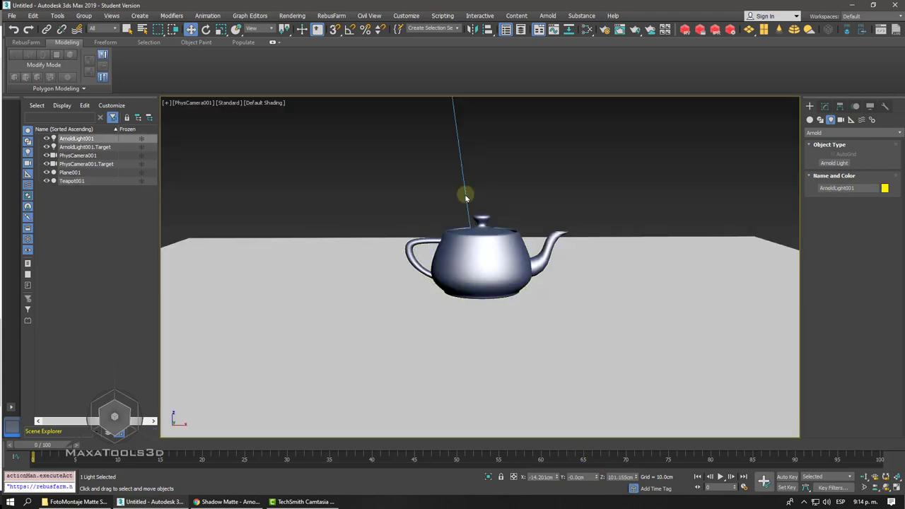
Step: Render the camera view with Arnold, producing a dim, barely lit teapot
click(634, 29)
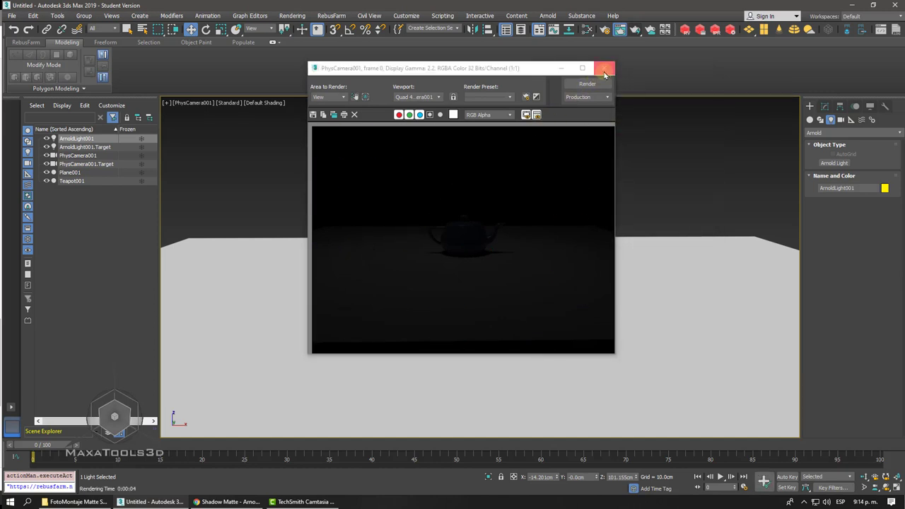
click(604, 69)
key(p)
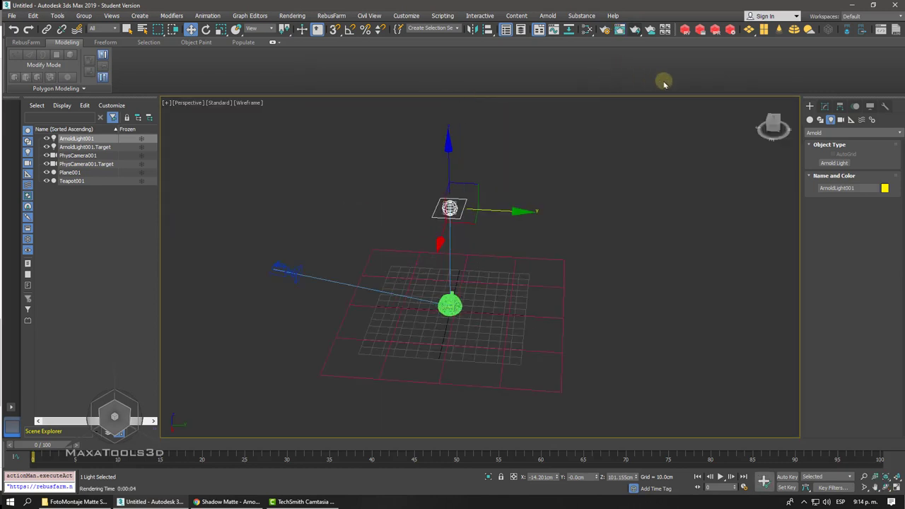
Step: Keep the Arnold light's shape Type as Quad and bring up the Shadow Matte docs
click(825, 106)
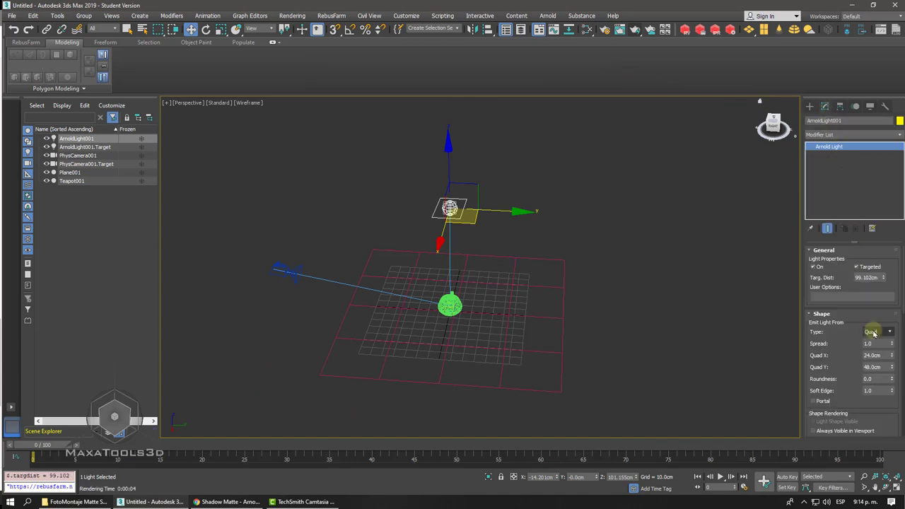
click(874, 333)
click(878, 334)
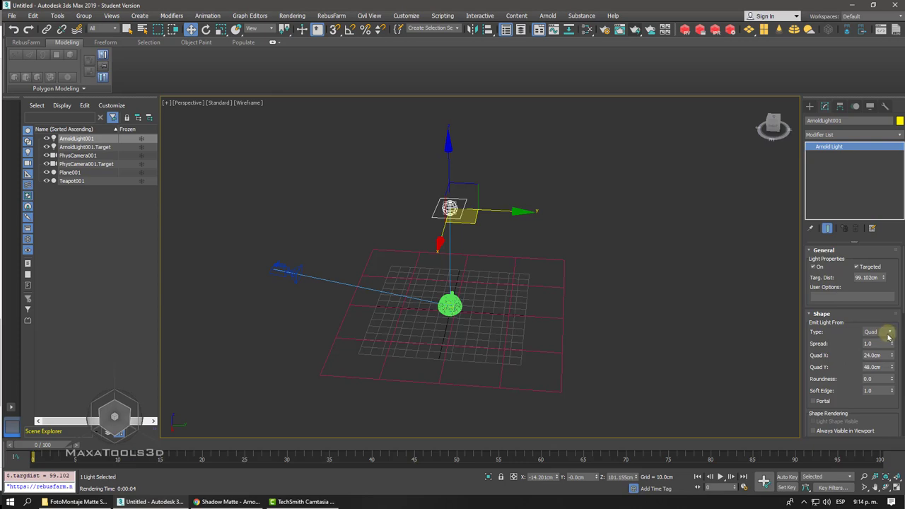
click(233, 502)
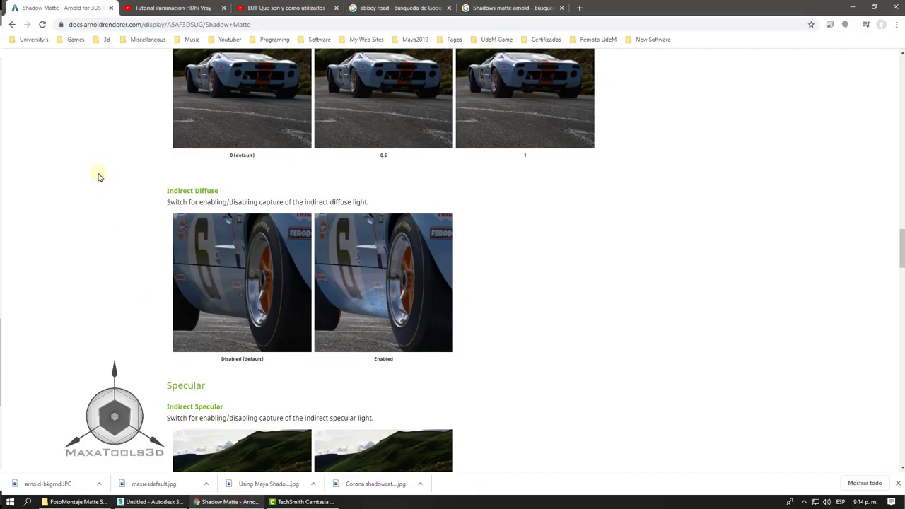
Step: Open the Lights page from the Arnold documentation sidebar
scroll(99, 177, up, 2)
scroll(99, 176, up, 5)
scroll(99, 176, up, 5)
scroll(96, 169, up, 5)
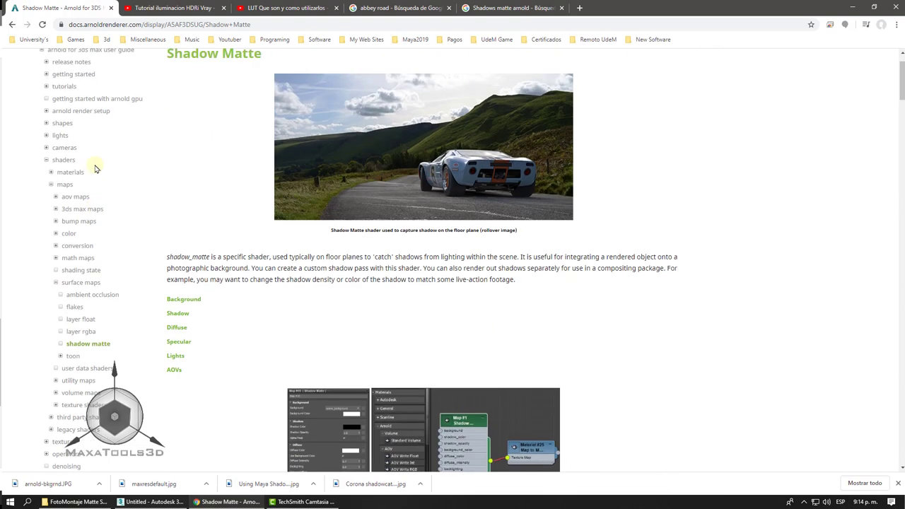
scroll(96, 168, up, 1)
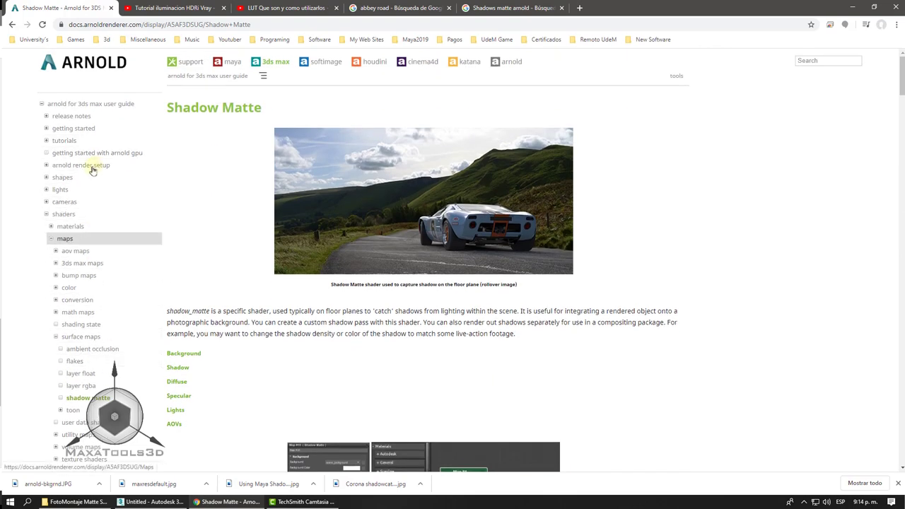
click(61, 189)
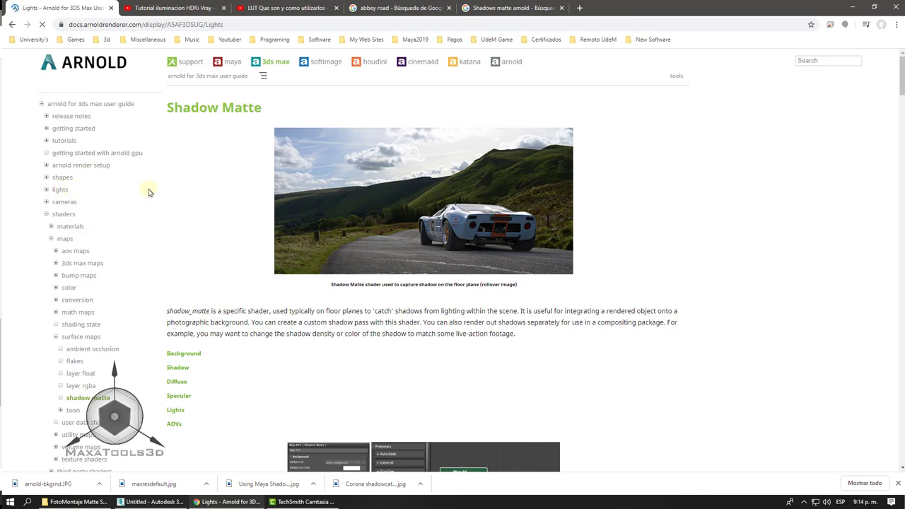
Step: Read through the Lights page's Intensity and Exposure sections
scroll(382, 198, down, 5)
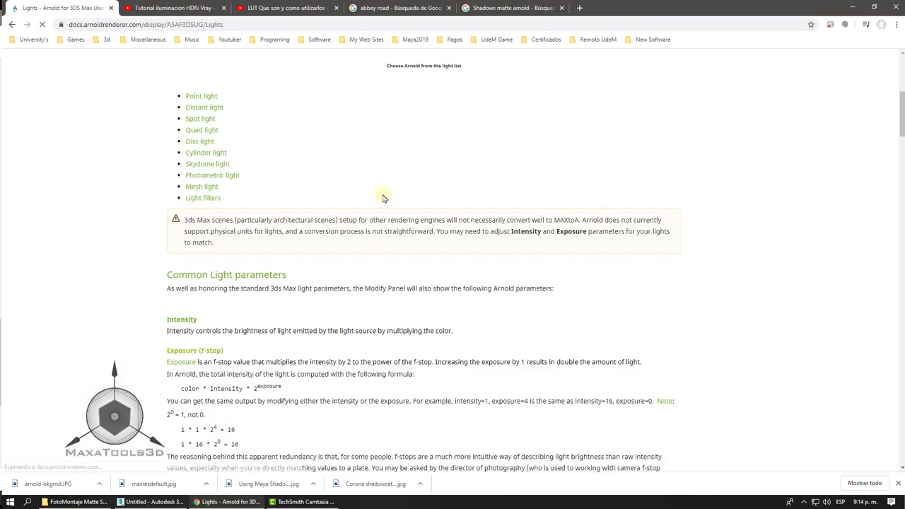
scroll(383, 198, down, 1)
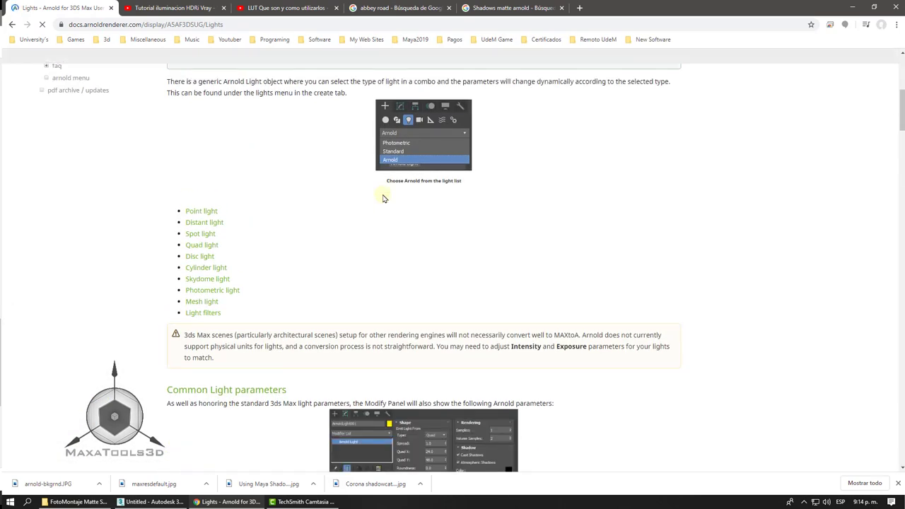
scroll(382, 198, down, 3)
scroll(382, 198, down, 3)
scroll(383, 198, down, 3)
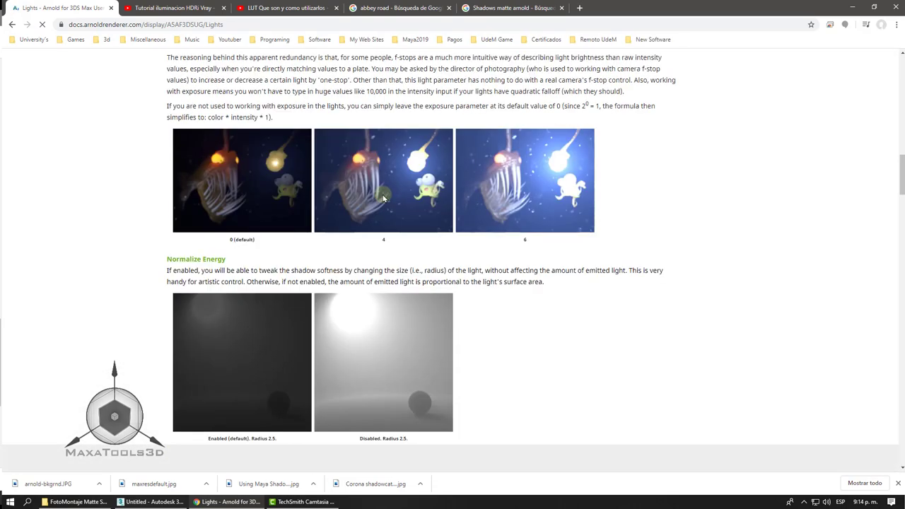
scroll(382, 198, down, 2)
scroll(382, 198, down, 4)
scroll(383, 198, down, 4)
scroll(383, 198, up, 2)
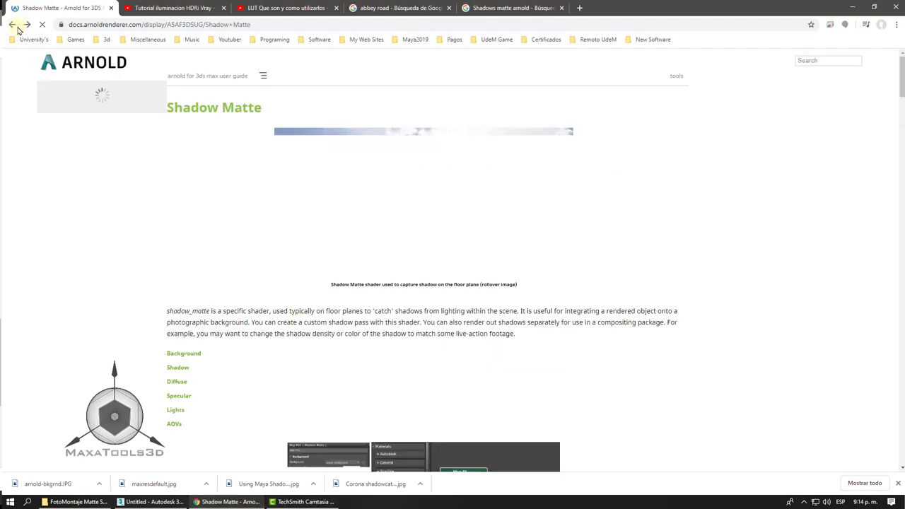
Step: Back in 3ds Max, switch to a three-viewport layout with one large right viewport
click(150, 501)
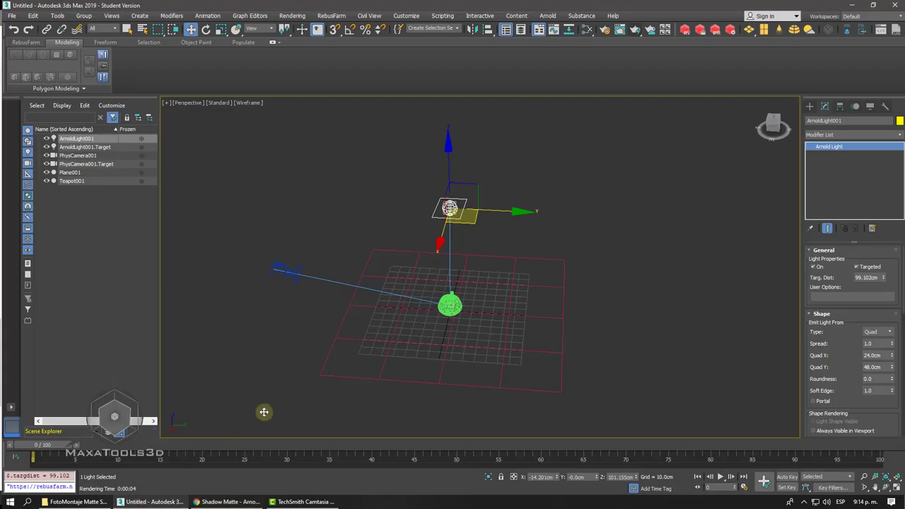
key(c)
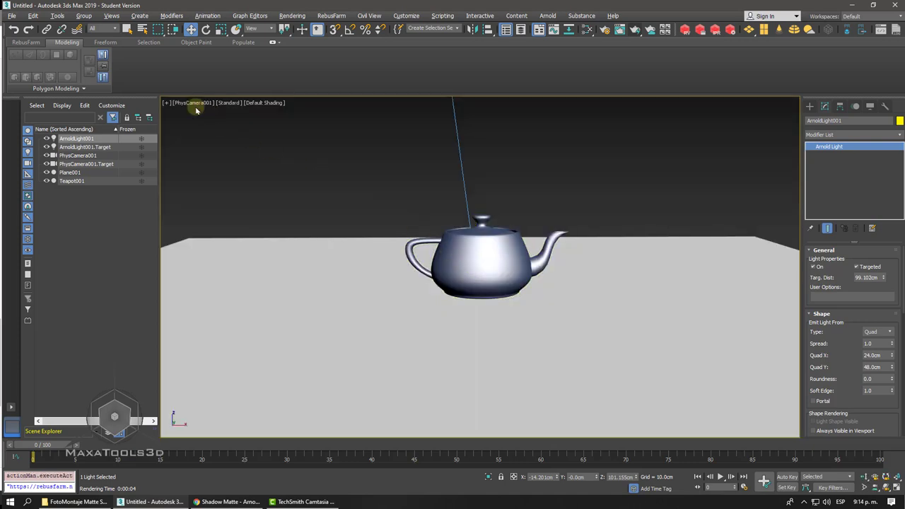
key(alt+w)
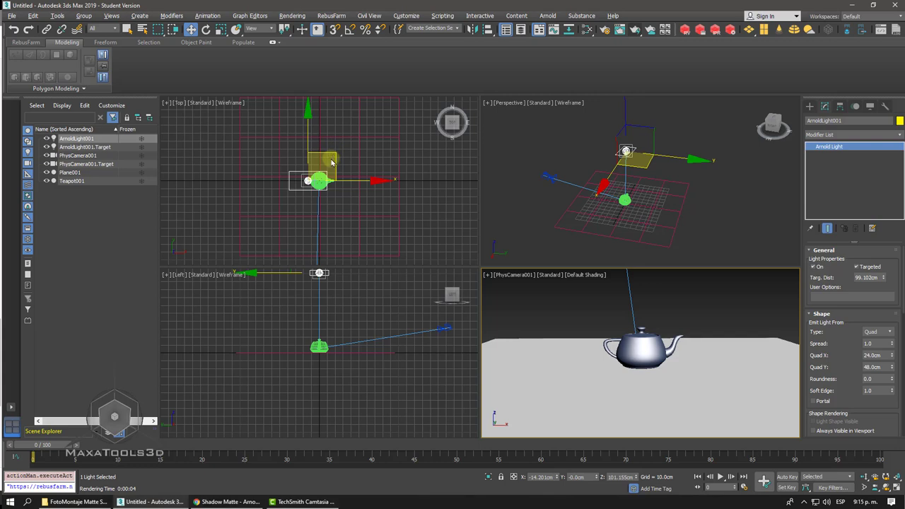
click(11, 408)
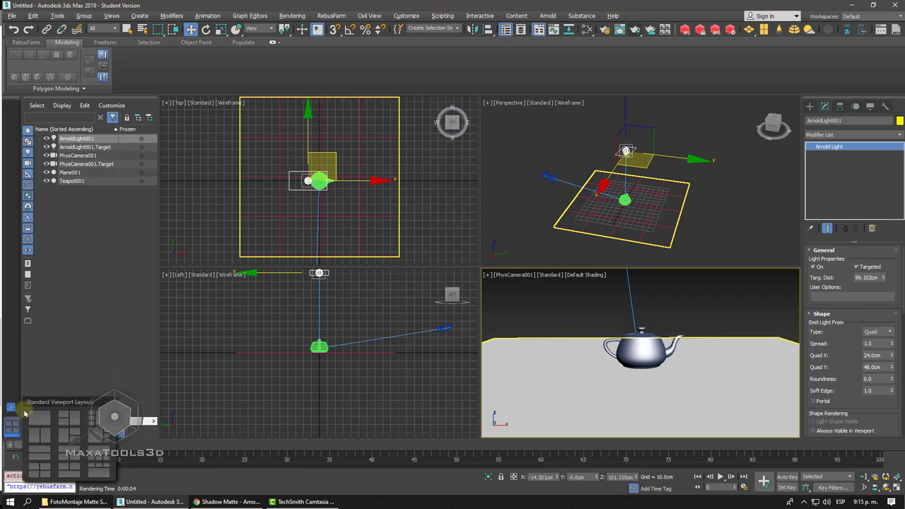
click(67, 418)
Step: Make the large right viewport Perspective and the top-left a shaded camera view
middle_click(562, 225)
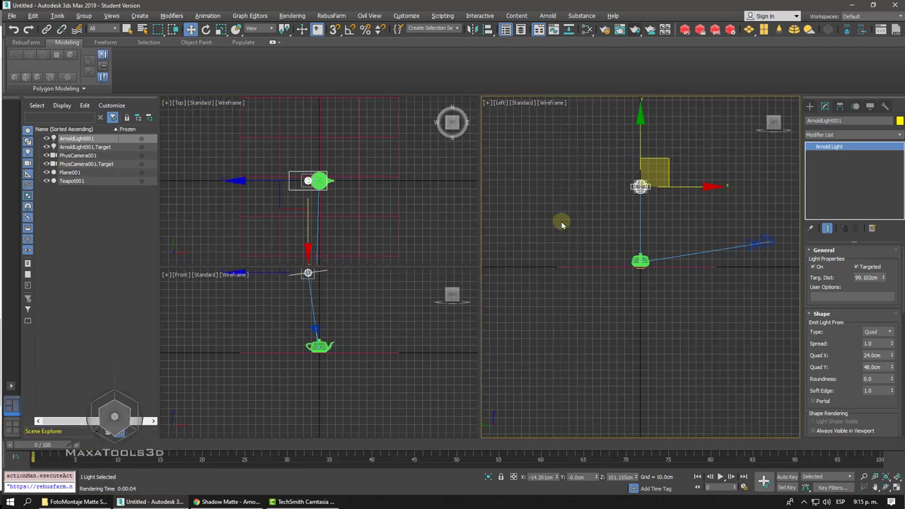
key(p)
alt+middle_drag(562, 225, 304, 215)
scroll(304, 216, down, 1)
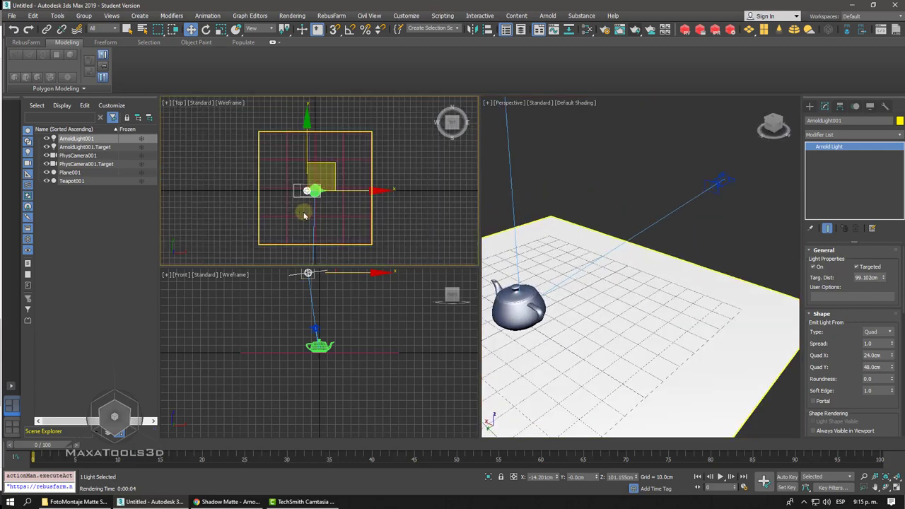
key(c)
key(F3)
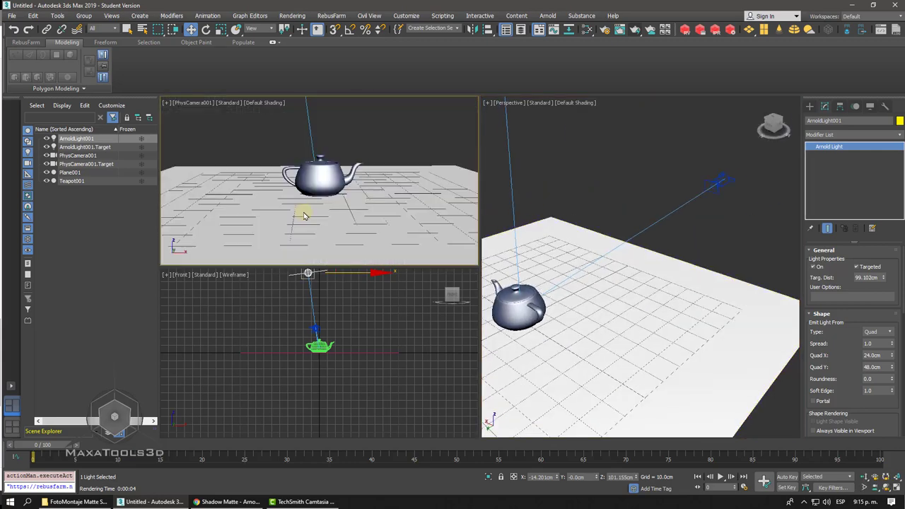
Step: Make the bottom-left viewport a wireframe Top view framing the Arnold light
middle_click(272, 324)
key(t)
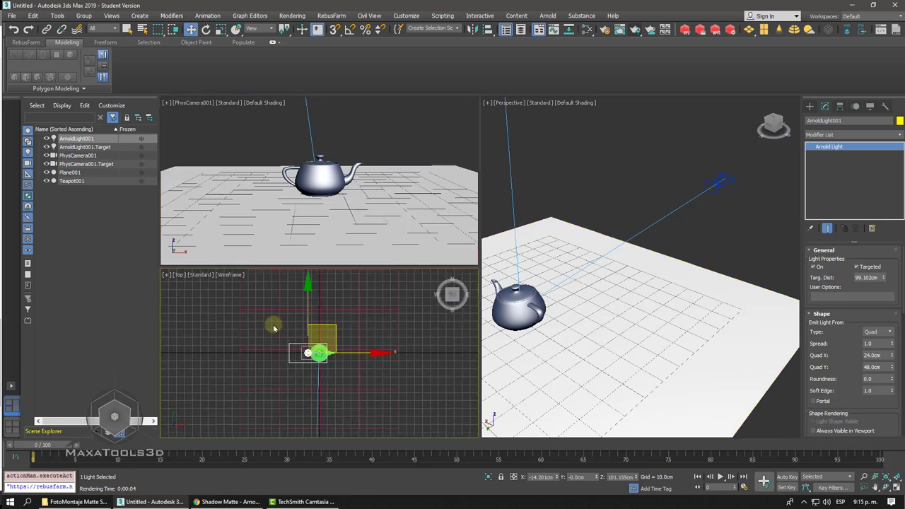
key(F3)
scroll(313, 347, up, 3)
scroll(313, 347, down, 4)
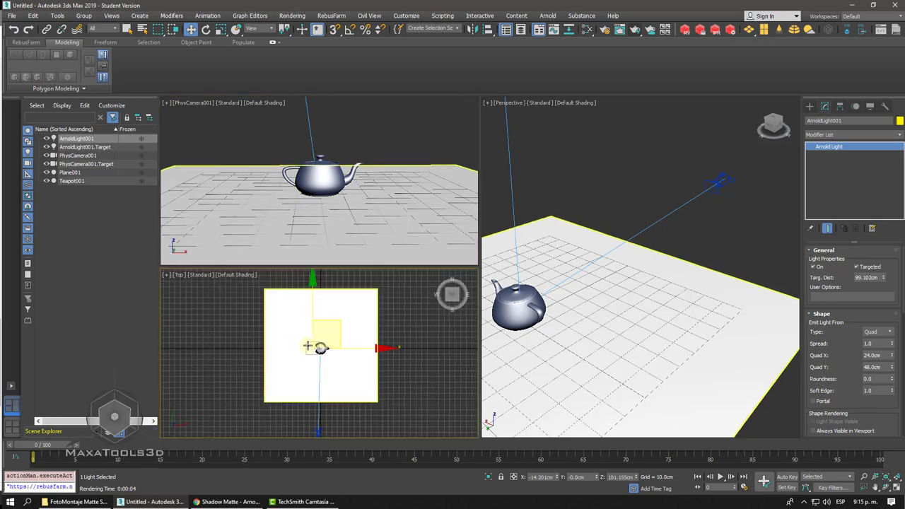
scroll(313, 347, up, 4)
scroll(313, 349, up, 2)
key(F3)
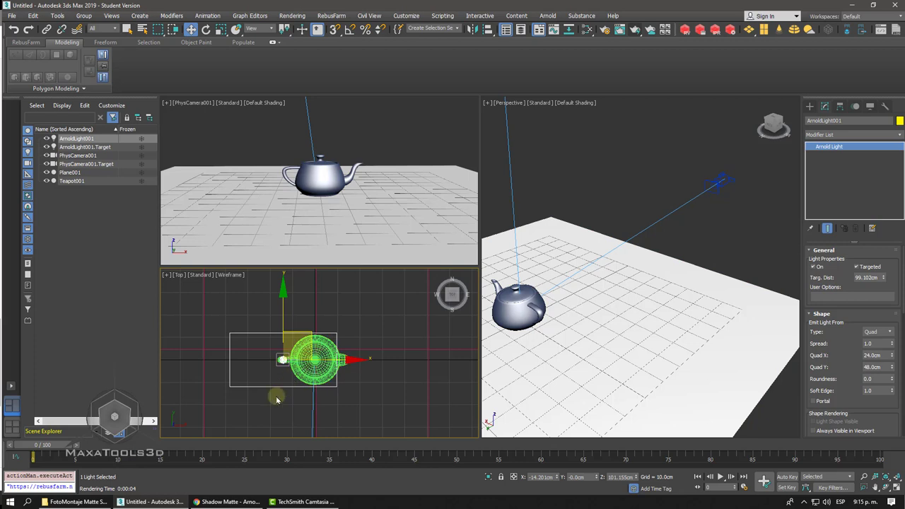
click(276, 360)
middle_drag(322, 323, 353, 281)
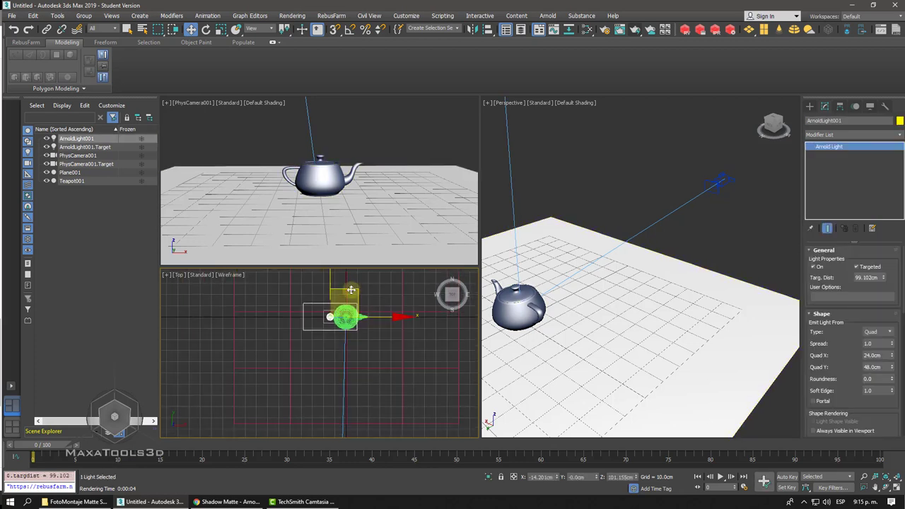
Step: Move the Arnold light right of the teapot and set its shape Type to Distant
mouse_move(319, 304)
mouse_down()
mouse_move(281, 312)
mouse_move(407, 304)
mouse_move(419, 324)
mouse_up()
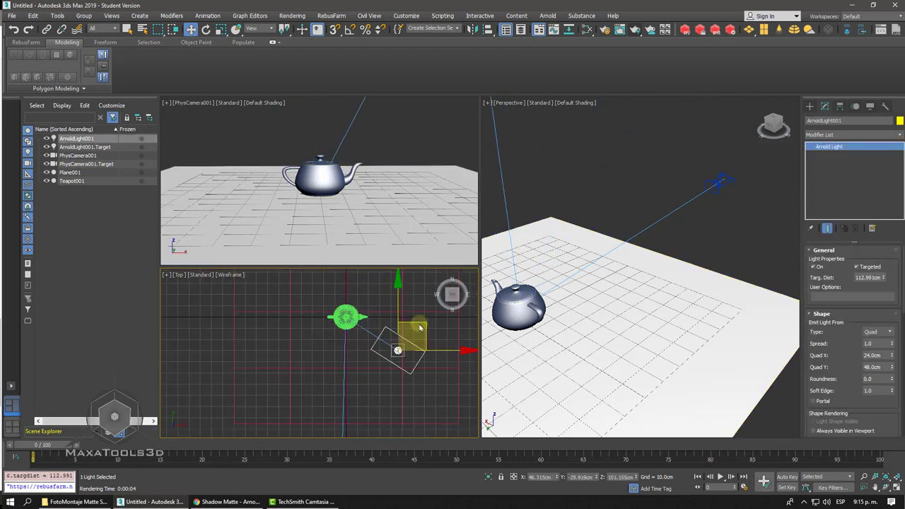
key(F3)
key(F3)
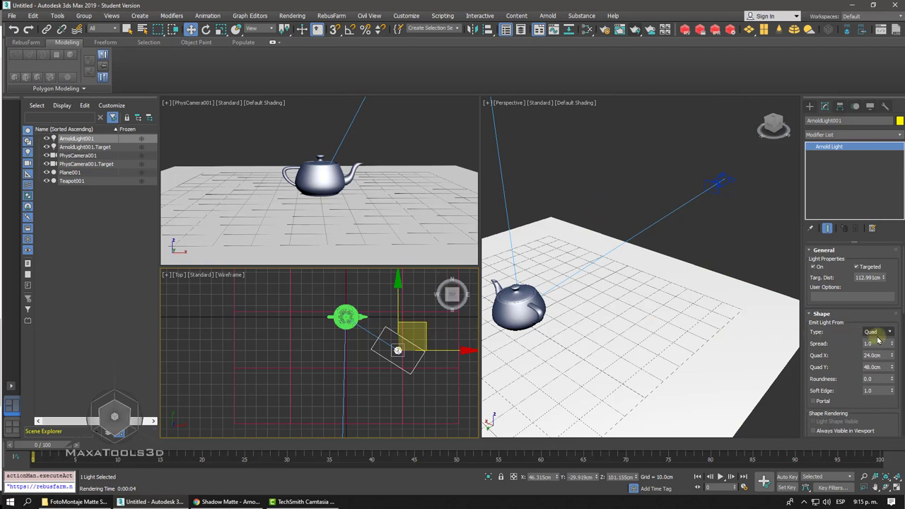
click(877, 331)
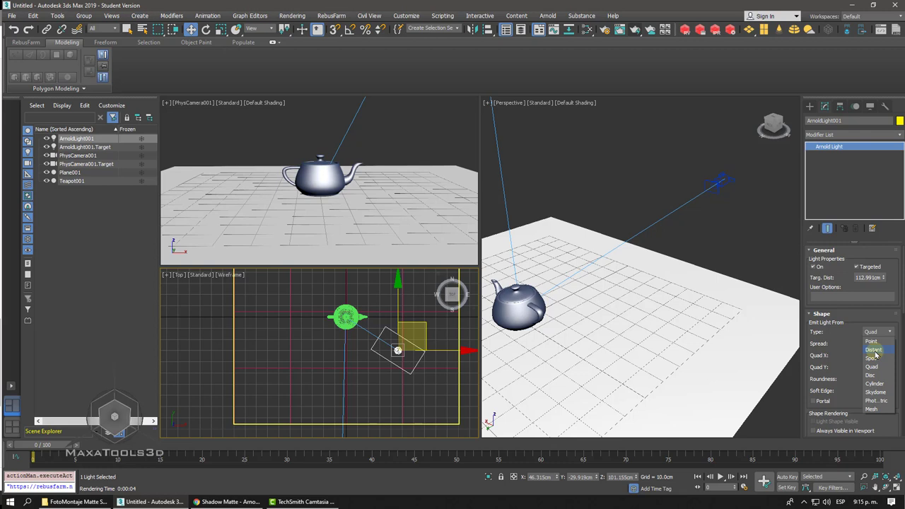
click(875, 350)
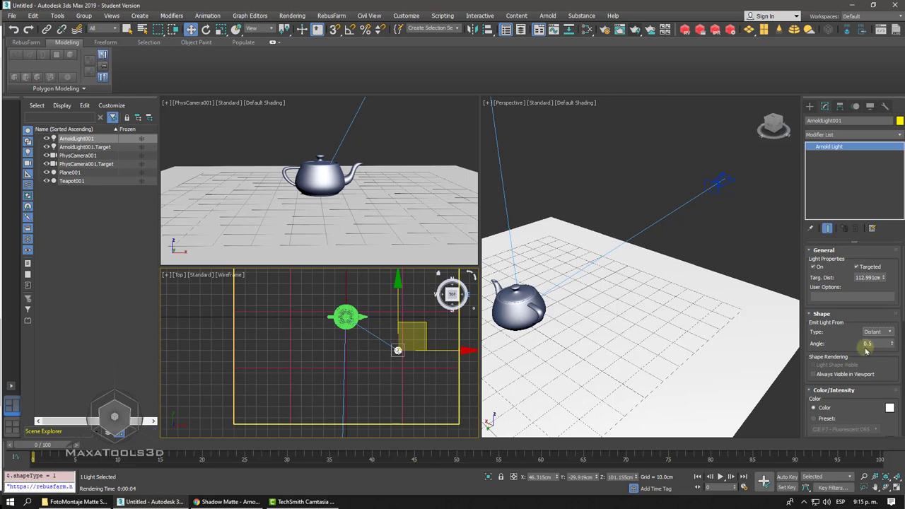
Step: Activate the camera viewport and hide its grid
alt+middle_drag(598, 251, 597, 251)
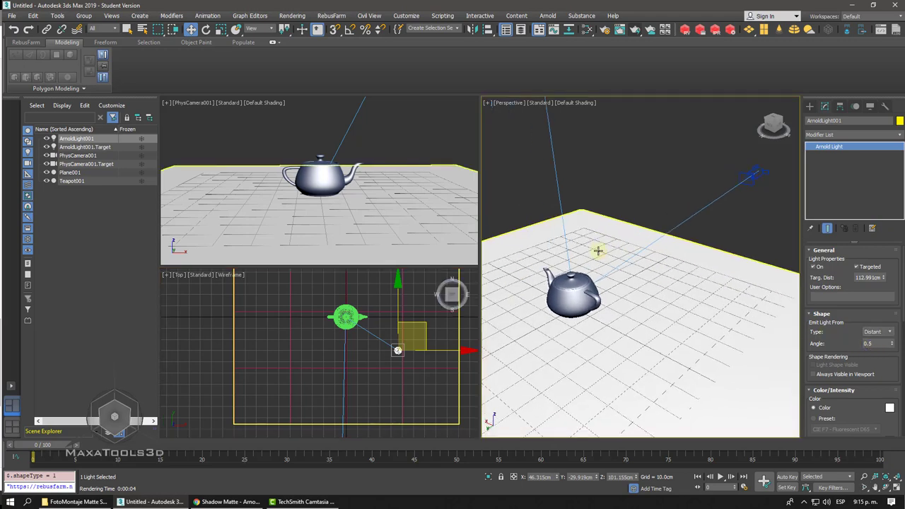
right_click(310, 165)
key(g)
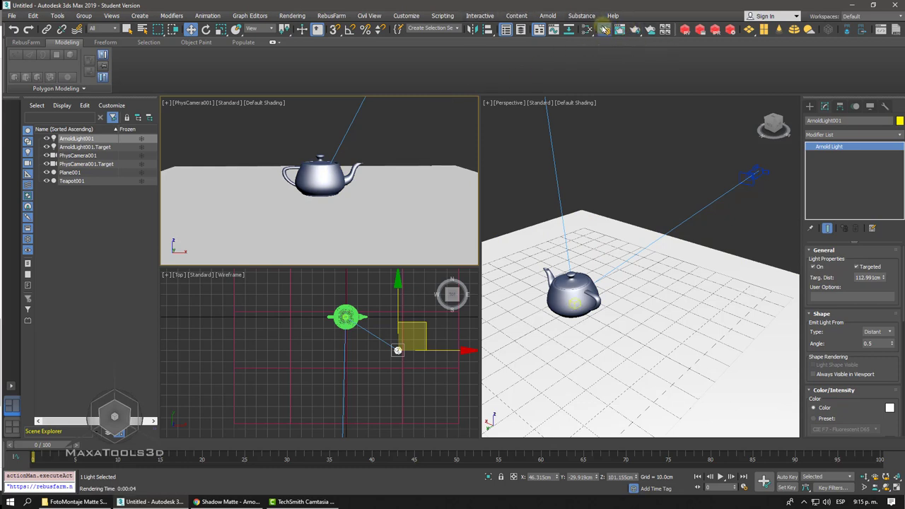
Step: Set the Render Setup Target to ActiveShade Mode
click(604, 29)
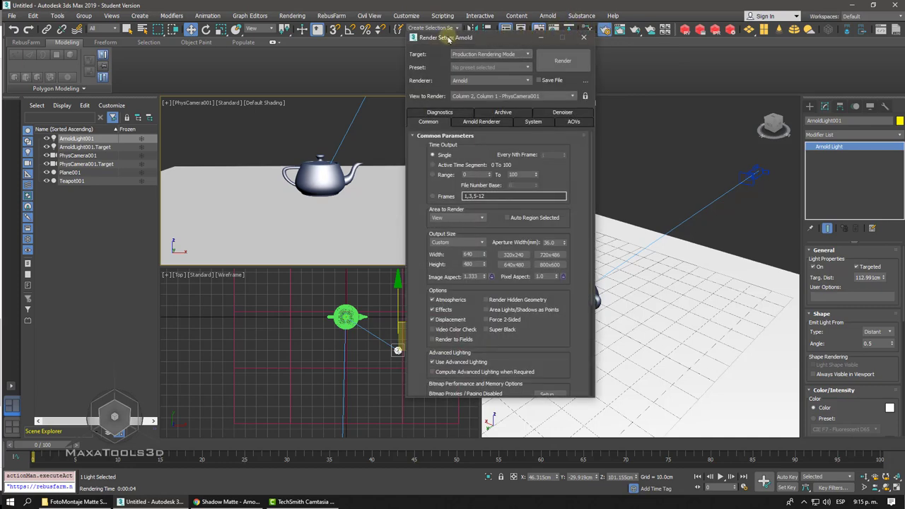
drag(454, 39, 408, 42)
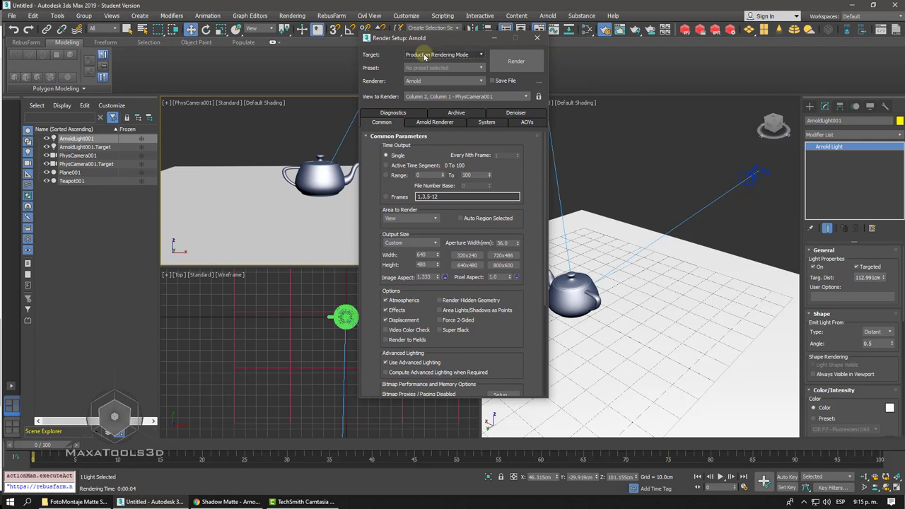
click(425, 57)
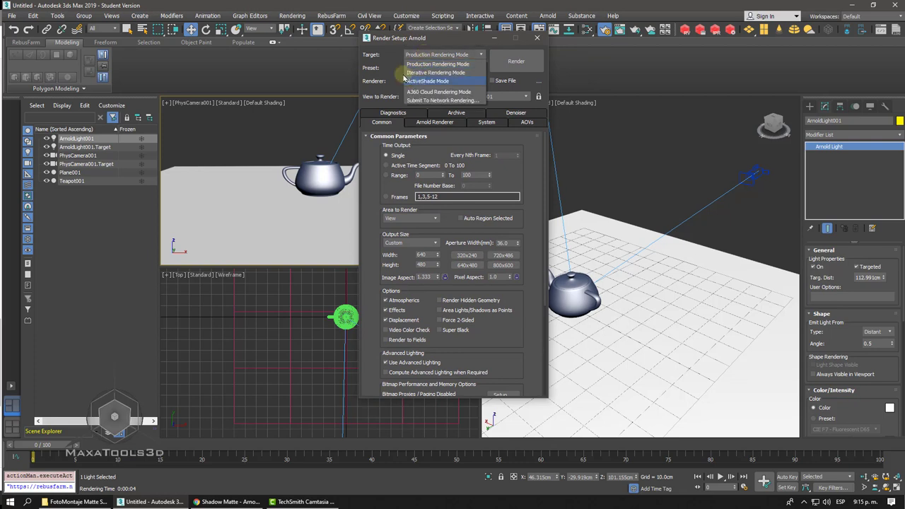
click(392, 60)
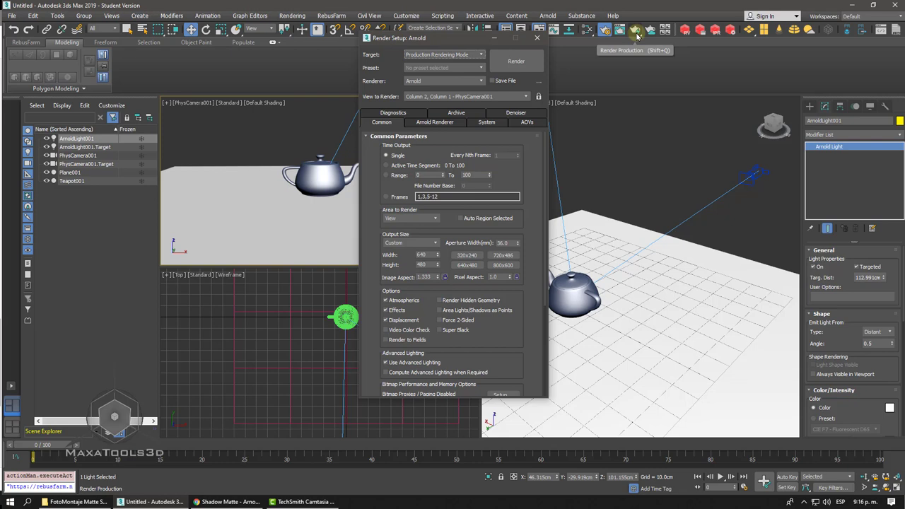
click(472, 54)
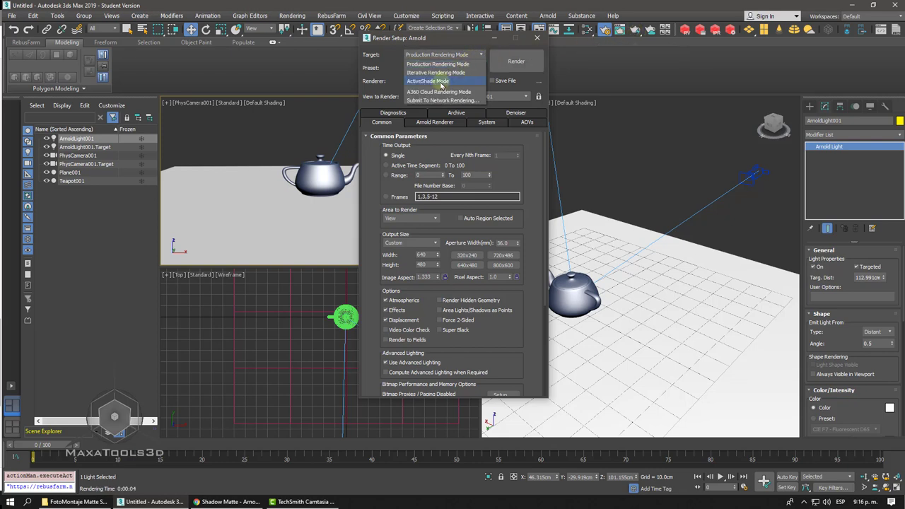
click(442, 77)
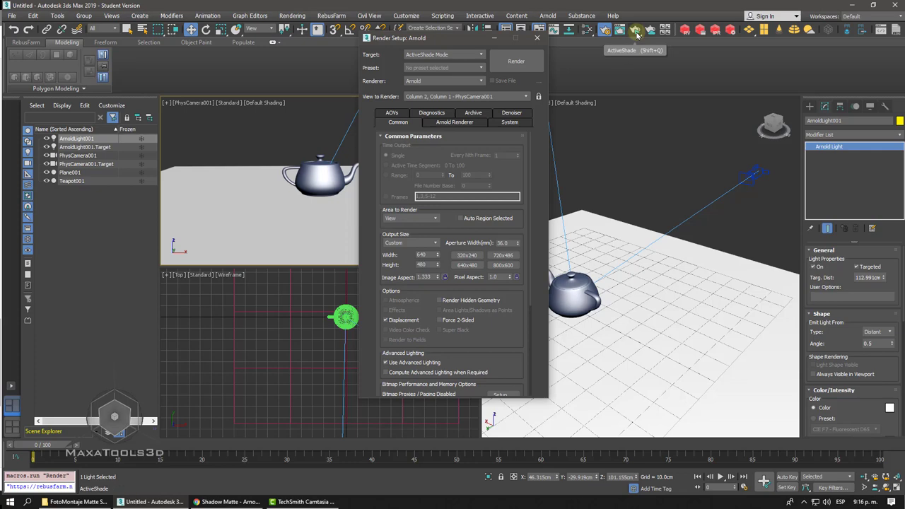
Step: Run ActiveShade, compare views, render from PhysCamera001, then close the ActiveShade window
click(636, 34)
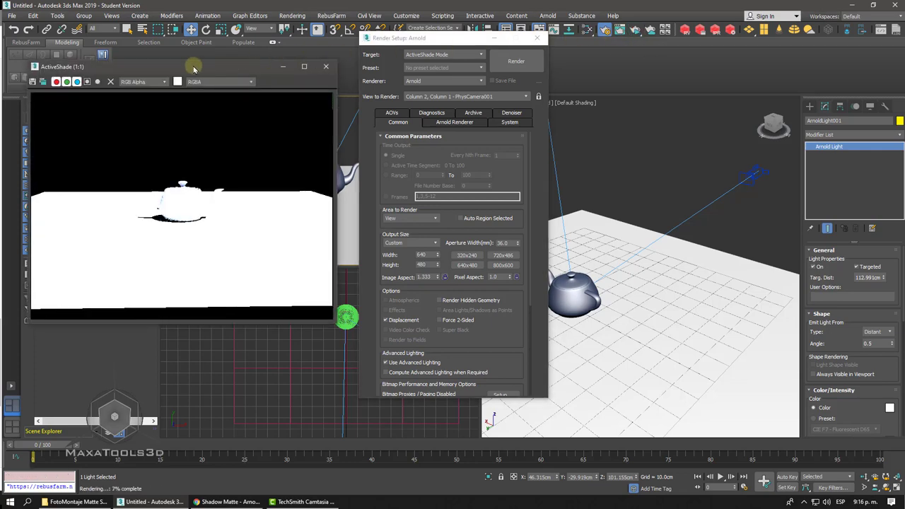
drag(195, 67, 614, 70)
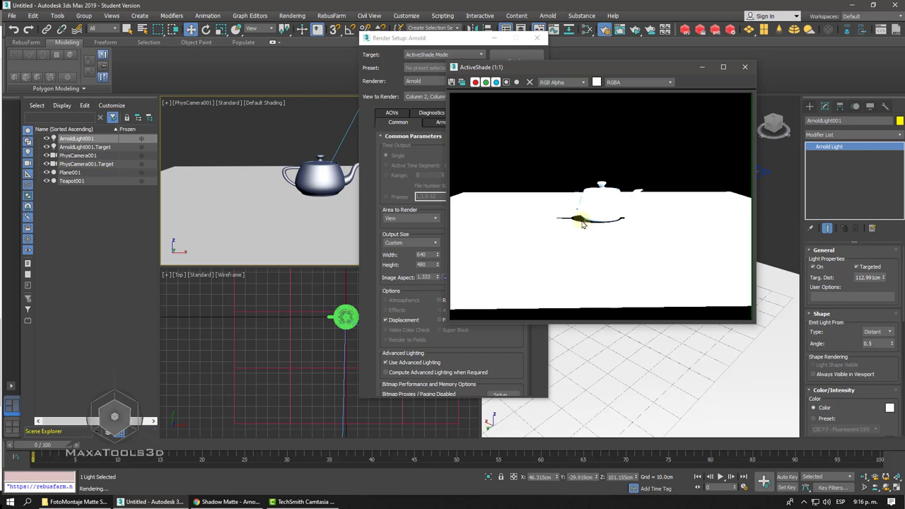
mouse_move(633, 70)
mouse_down()
mouse_move(379, 64)
mouse_move(800, 37)
mouse_move(362, 246)
mouse_move(439, 159)
mouse_move(364, 147)
mouse_move(405, 135)
mouse_up()
right_click(612, 143)
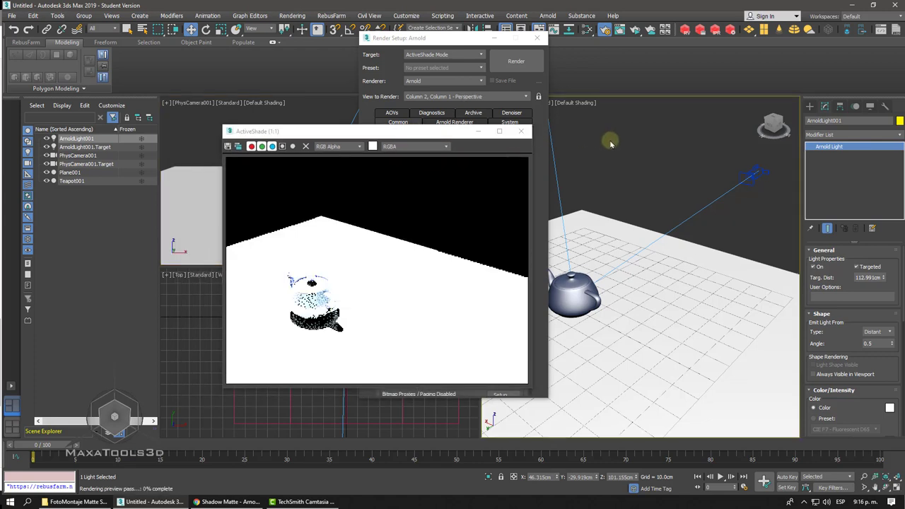
right_click(384, 405)
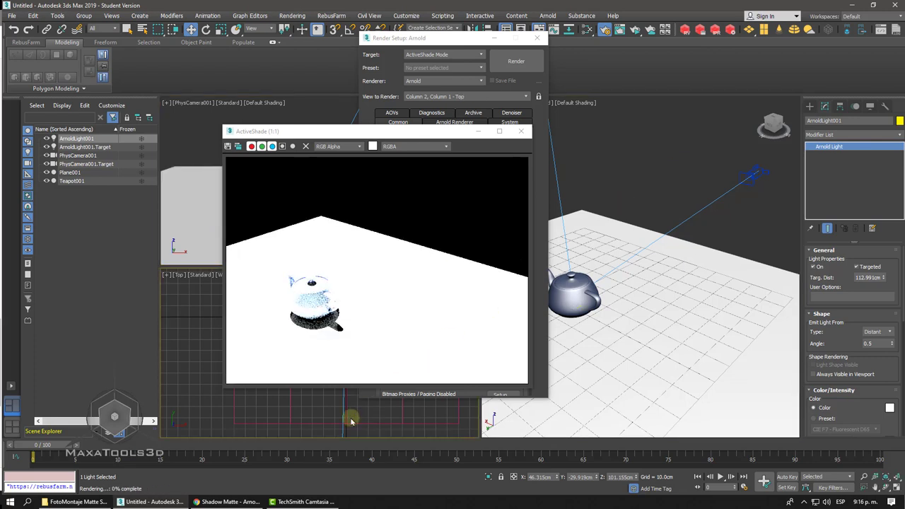
right_click(607, 154)
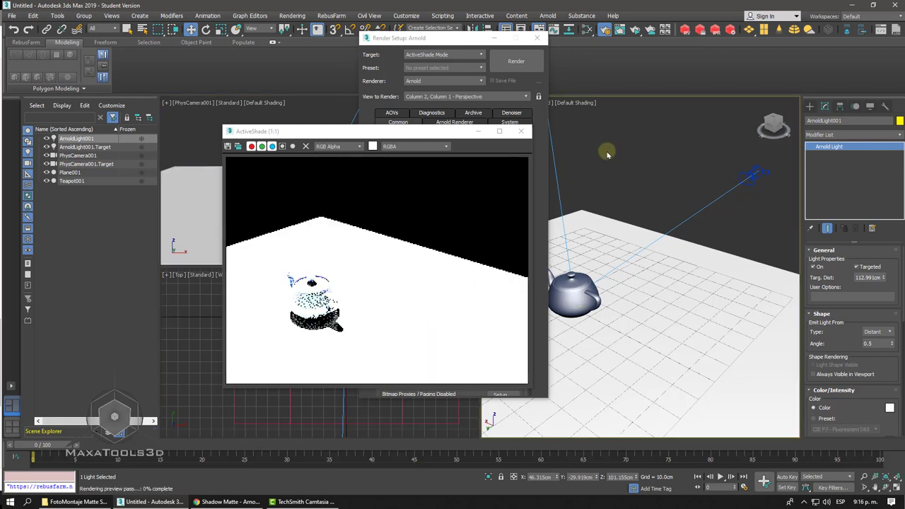
right_click(192, 120)
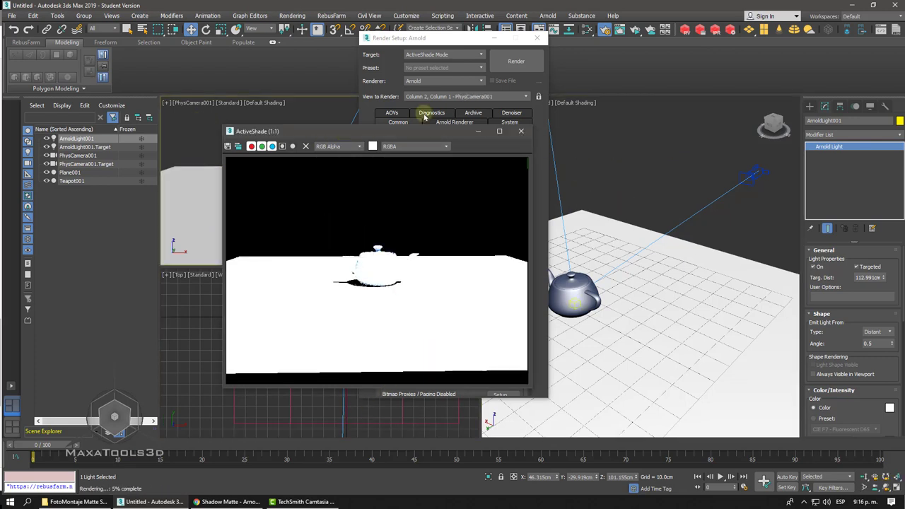
mouse_move(353, 132)
mouse_down()
mouse_move(543, 108)
mouse_move(468, 213)
mouse_up()
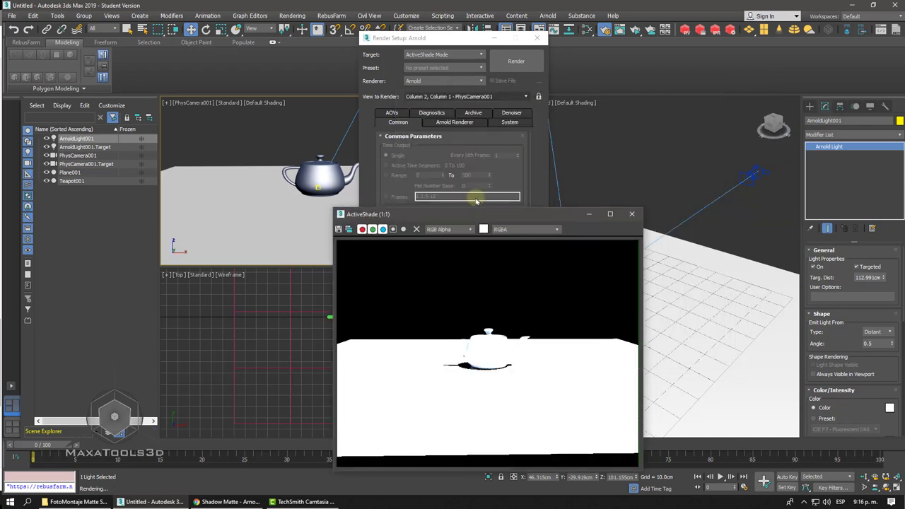
click(538, 98)
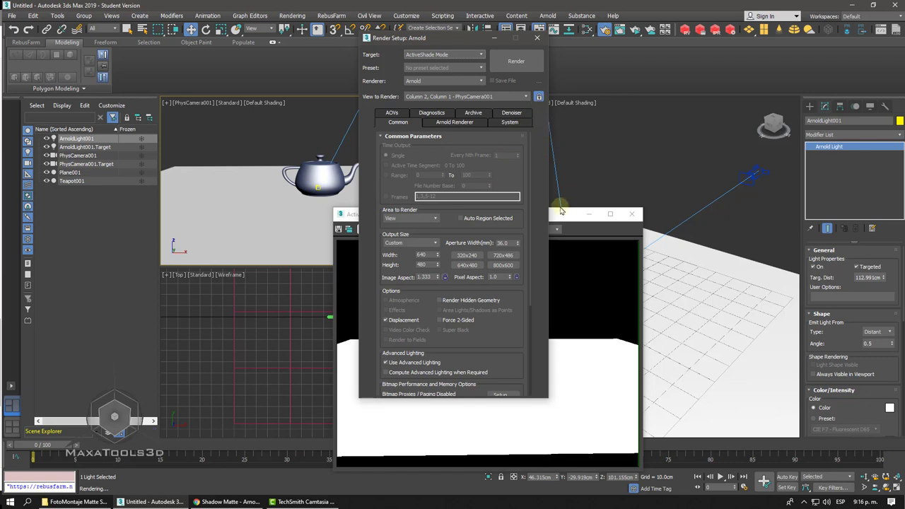
click(562, 214)
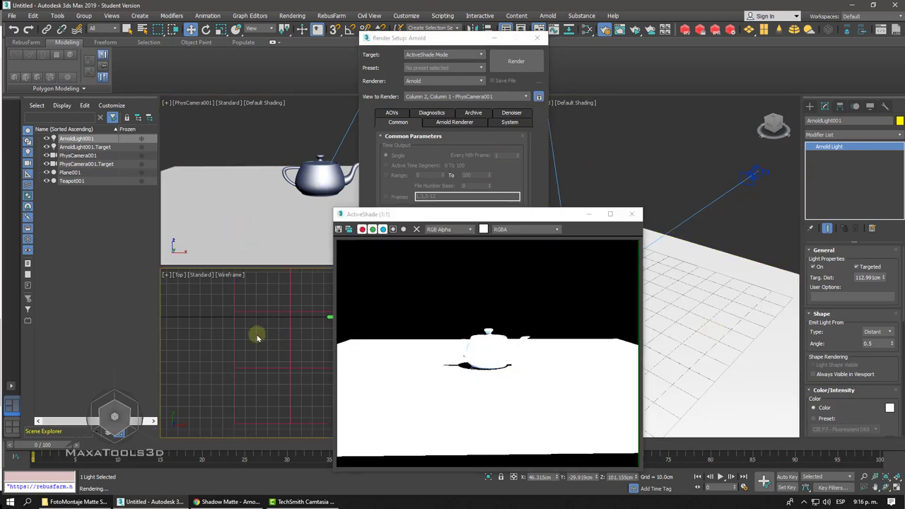
click(631, 214)
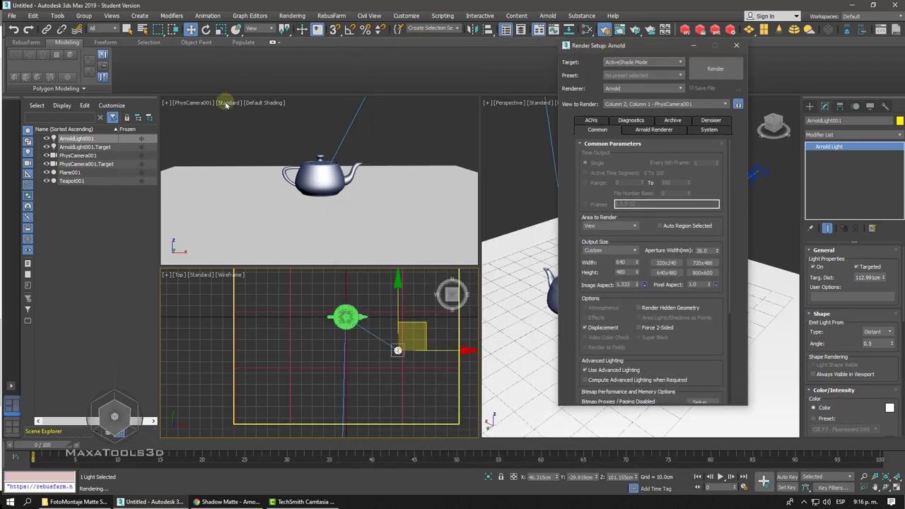
Step: Set the PhysCamera001 viewport to 'ActiveShade - using Arnold' and close Render Setup
click(225, 105)
click(227, 103)
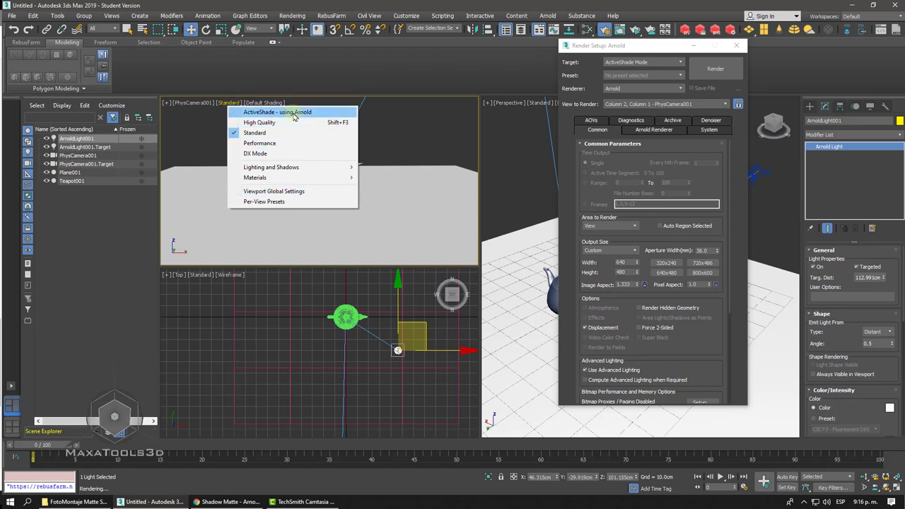
click(290, 112)
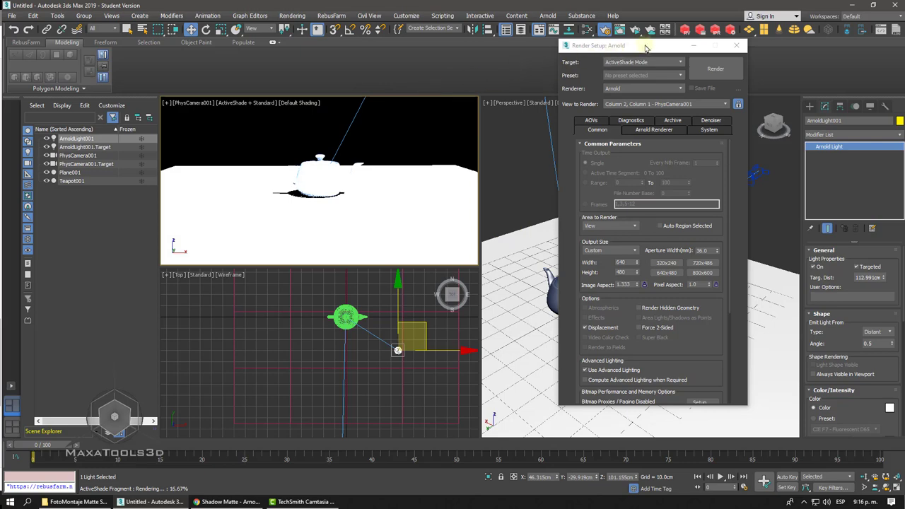
mouse_move(693, 47)
mouse_down()
mouse_move(592, 53)
mouse_move(560, 66)
mouse_up()
click(603, 65)
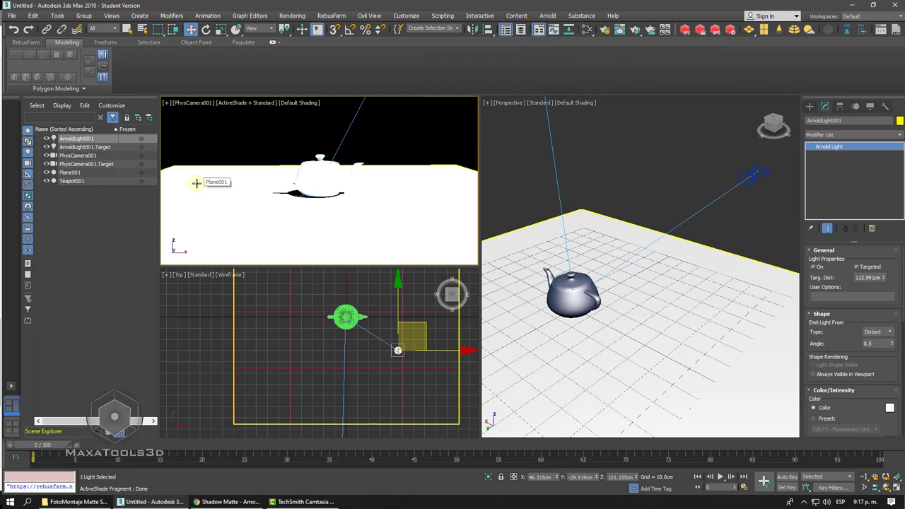
Step: Select PhysCamera001 for moving and hide the grid in the Perspective view
click(751, 176)
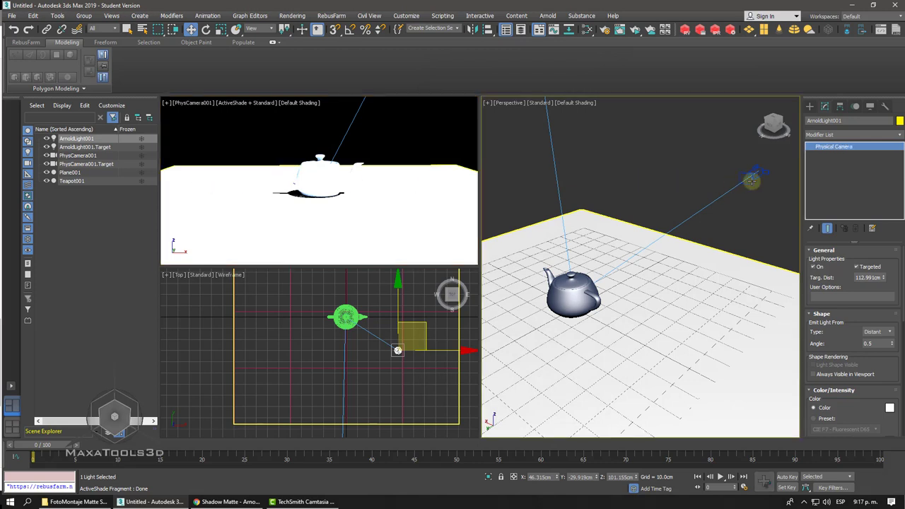
click(728, 180)
right_click(728, 179)
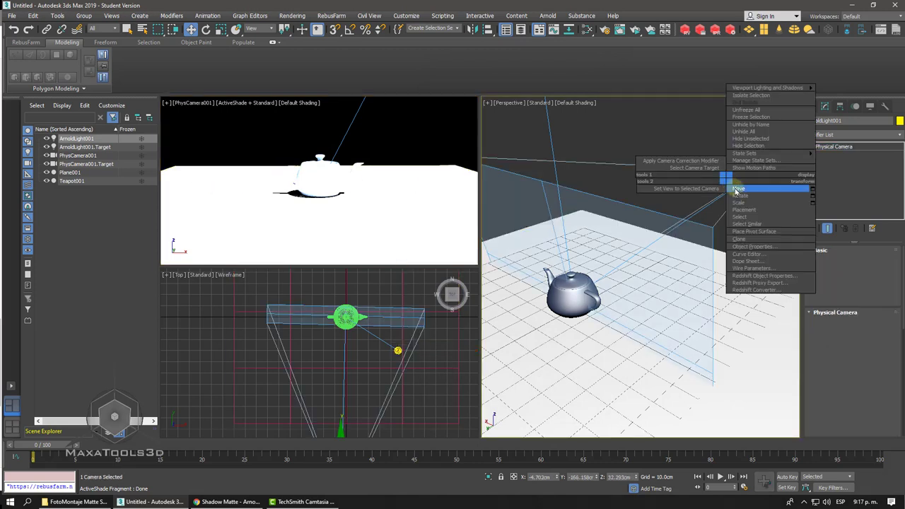
click(737, 188)
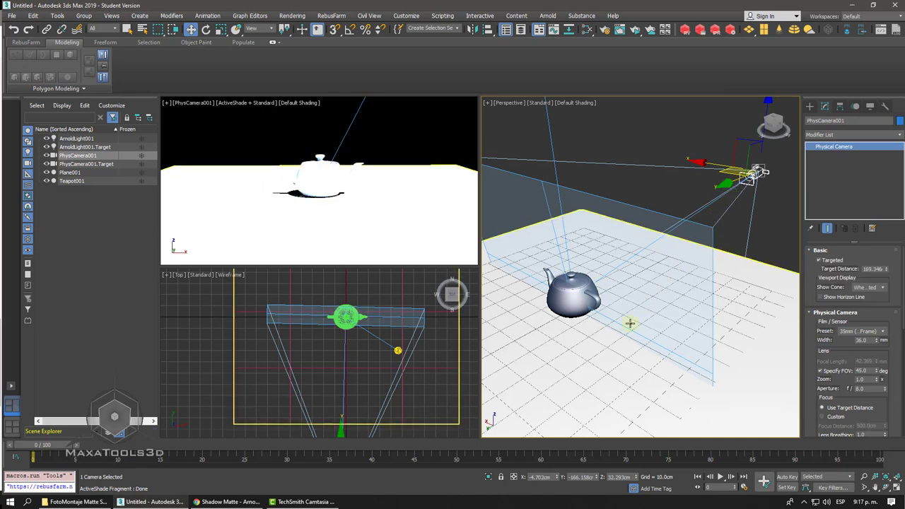
key(g)
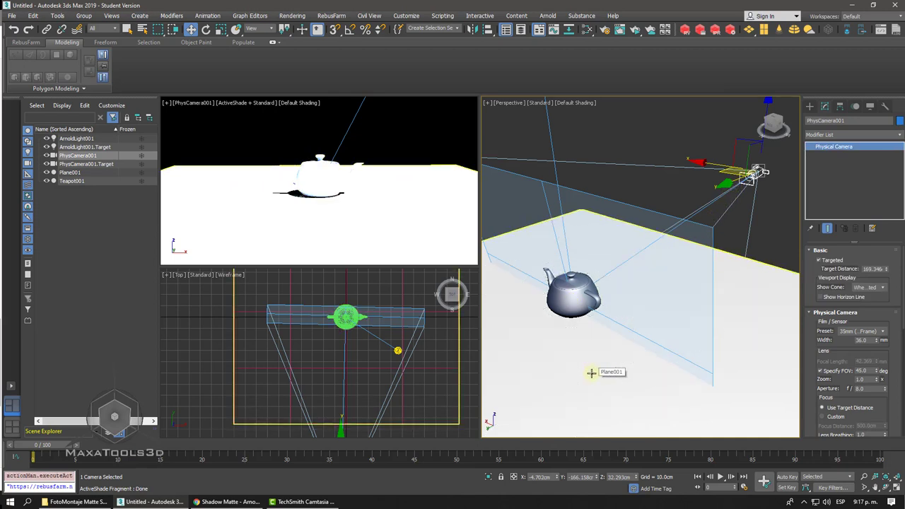
Step: Glance at the Shadow Matte docs, then scroll to PhysCamera001's camera settings
click(209, 502)
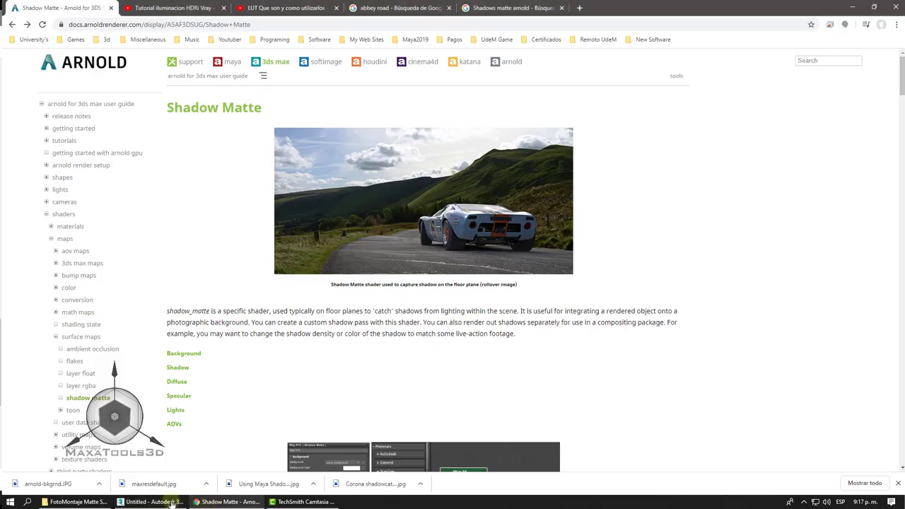
click(154, 502)
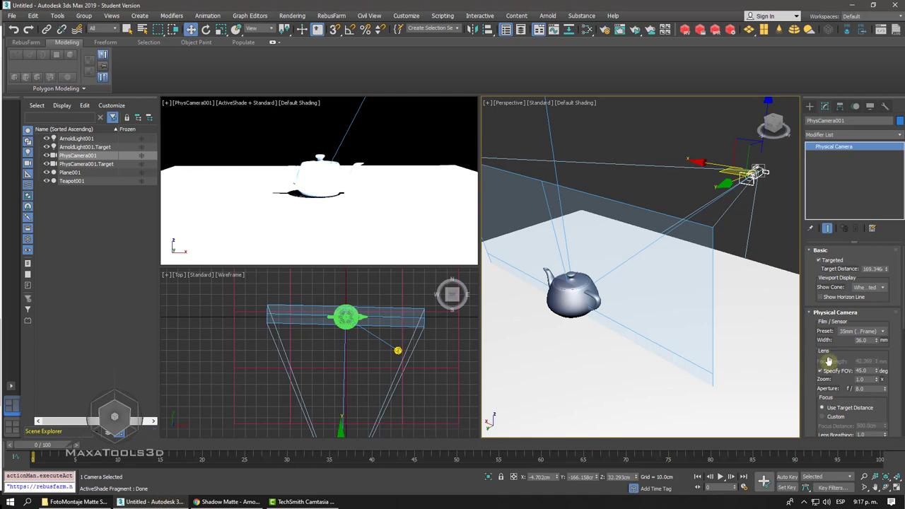
drag(828, 361, 808, 186)
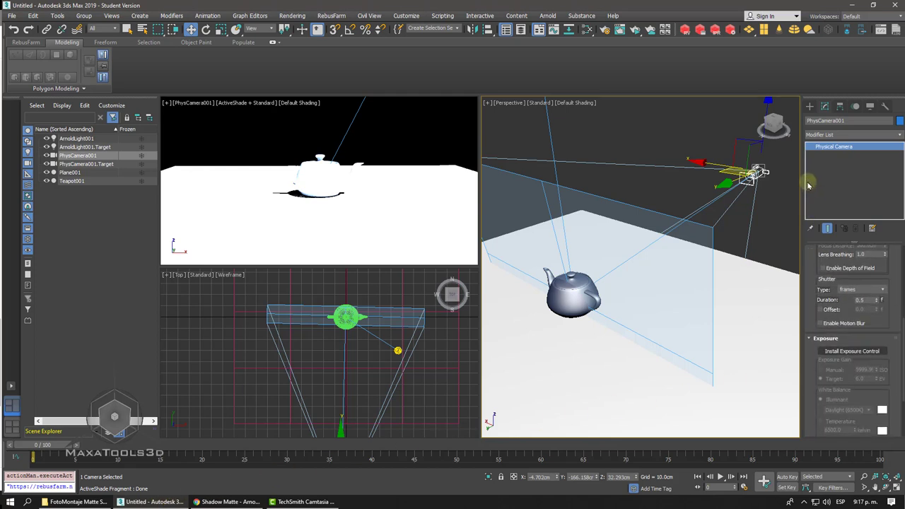
Step: Choose Physical Camera Exposure Control (6.0 EV) in Environment and Effects, then close it
click(292, 15)
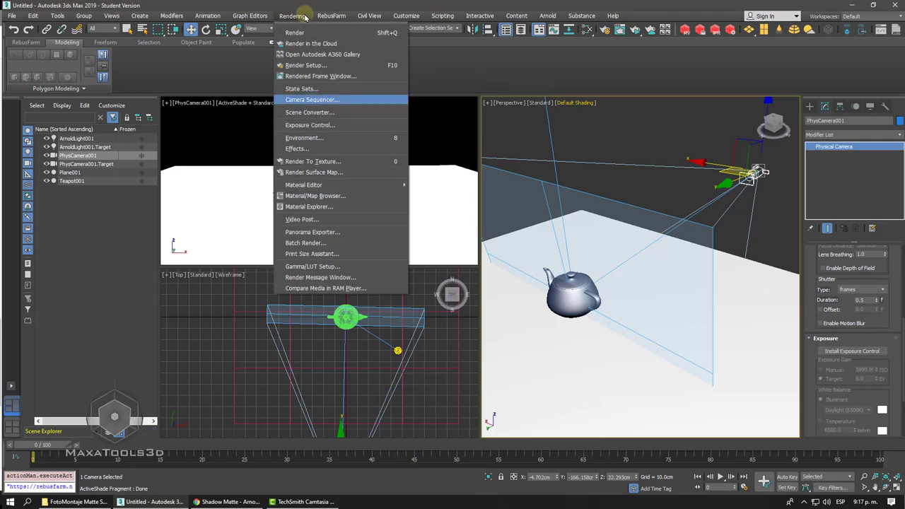
click(304, 138)
drag(147, 56, 592, 53)
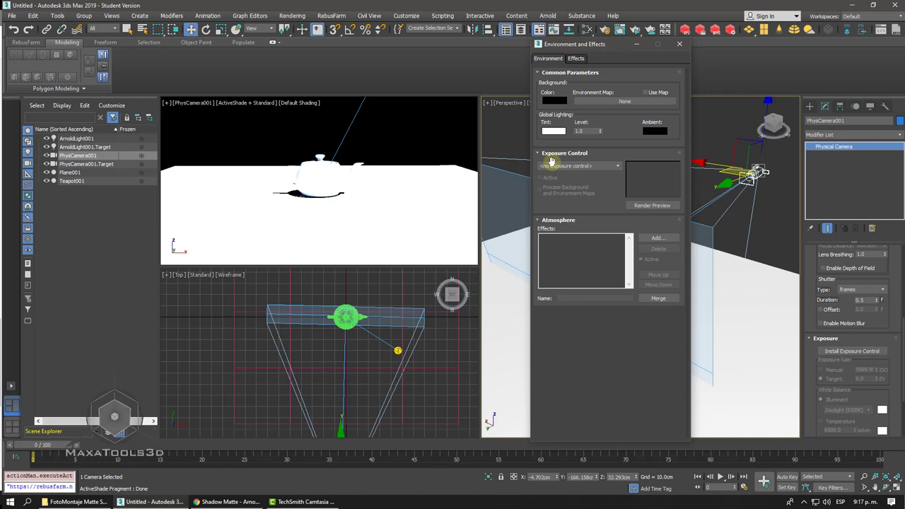
click(592, 167)
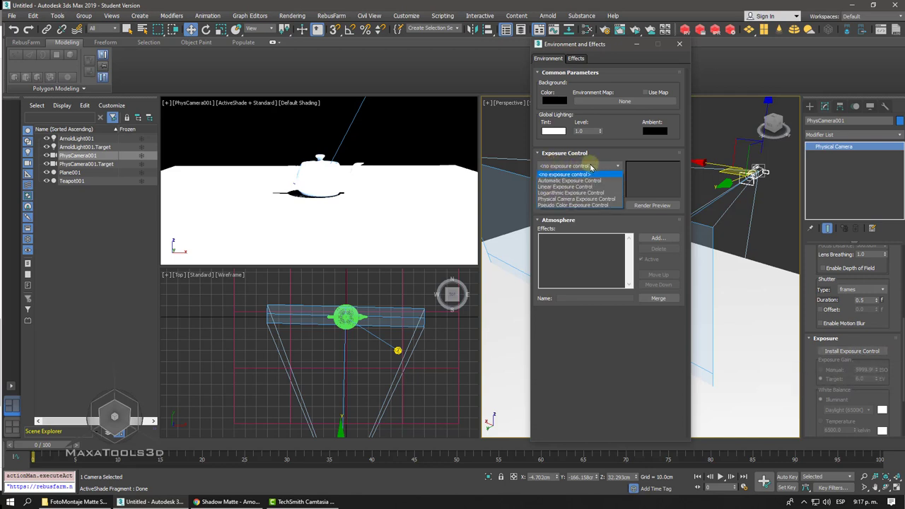
click(576, 199)
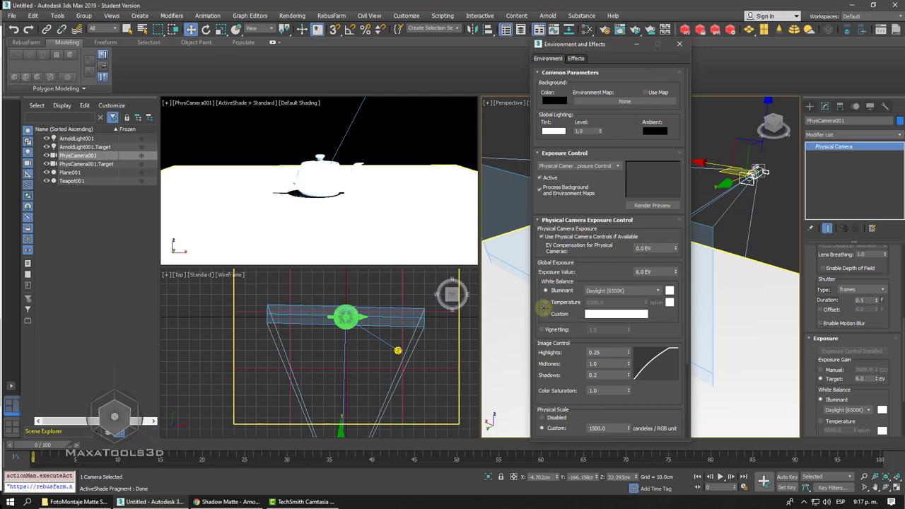
scroll(542, 306, down, 3)
scroll(543, 307, up, 3)
click(680, 46)
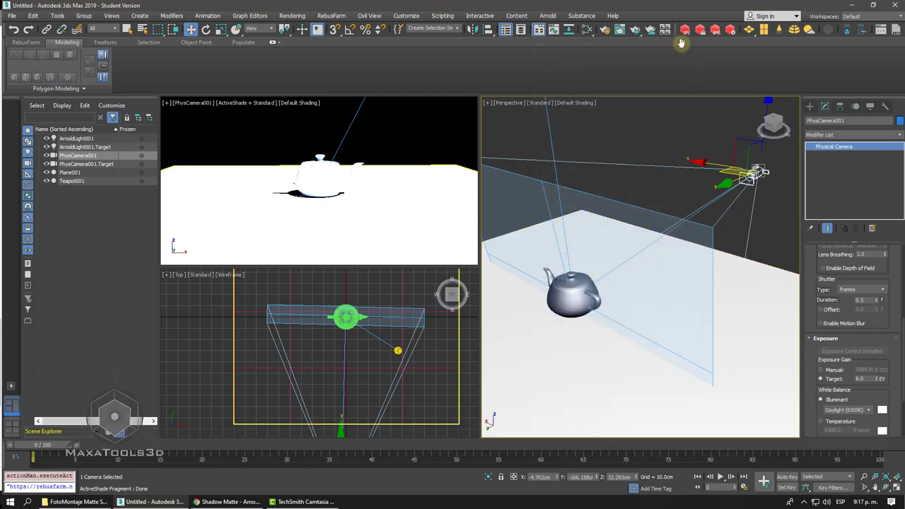
Step: Set the physical camera's exposure target value to 1
double_click(863, 379)
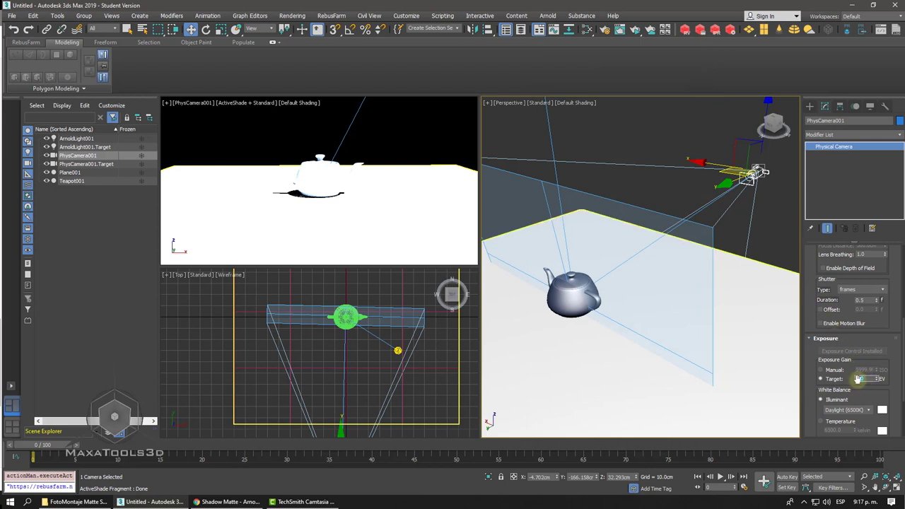
double_click(862, 379)
text(1)
key(Return)
key(Return)
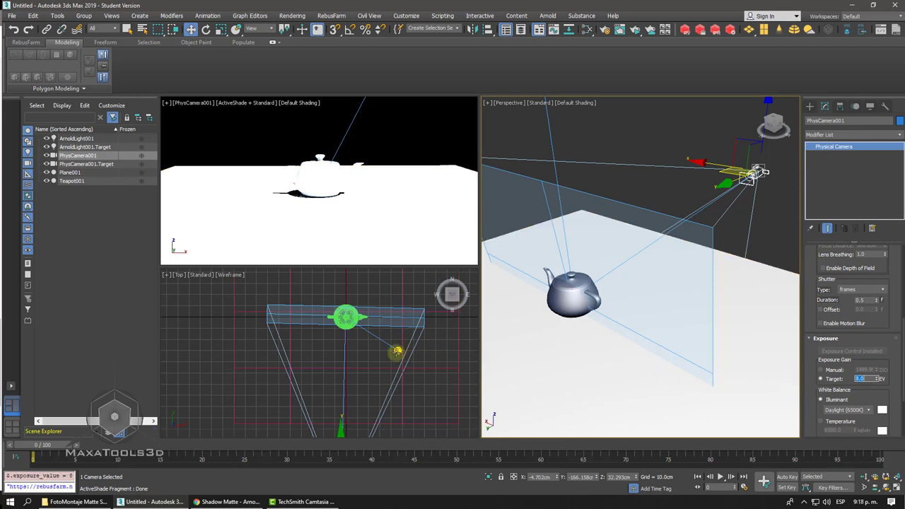
Step: Select ArnoldLight001 and lower its Color/Intensity exposure from 8.0 to 1.0
click(397, 351)
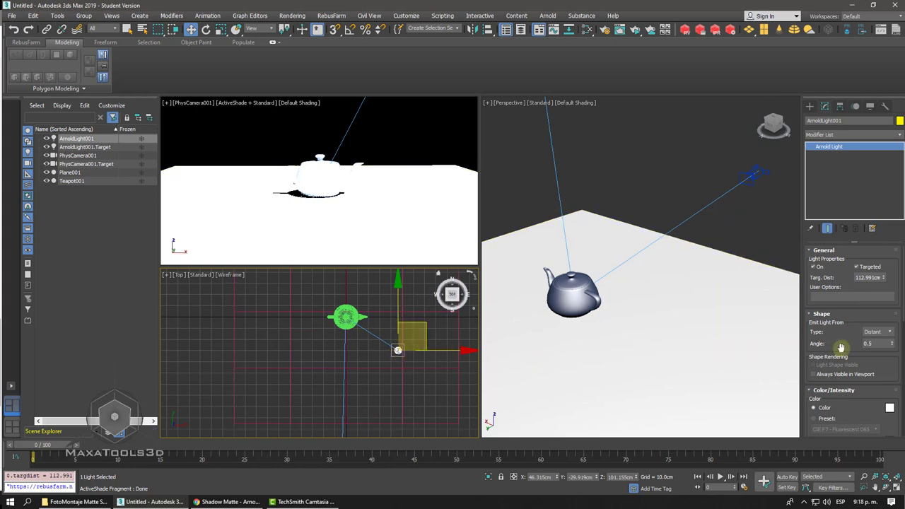
drag(824, 347, 824, 248)
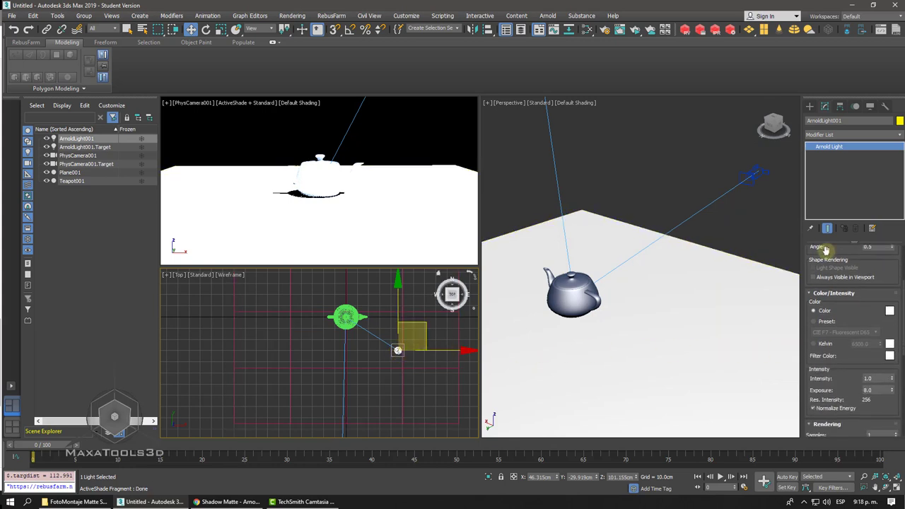
double_click(871, 378)
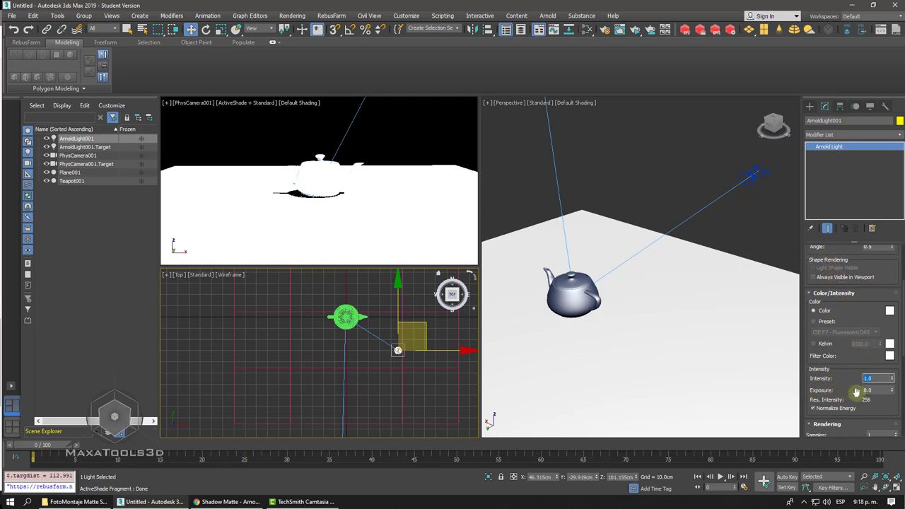
double_click(869, 391)
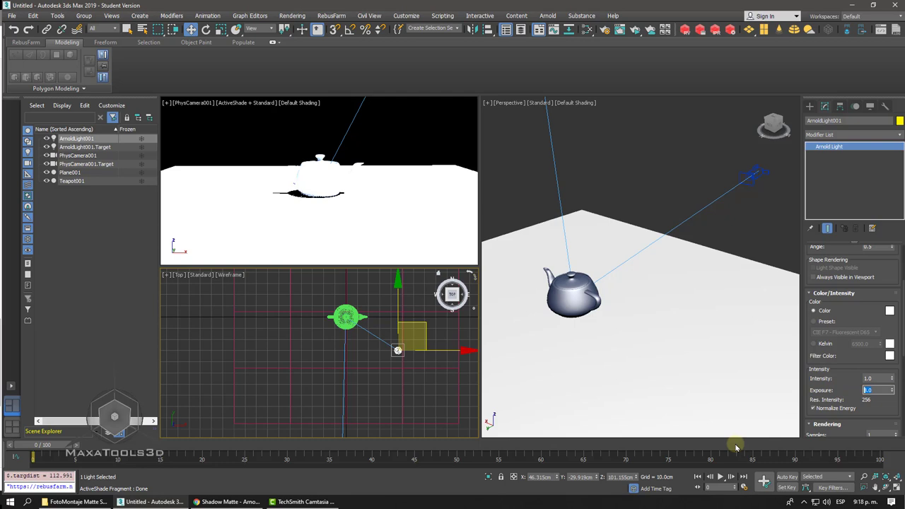
text(1)
key(Return)
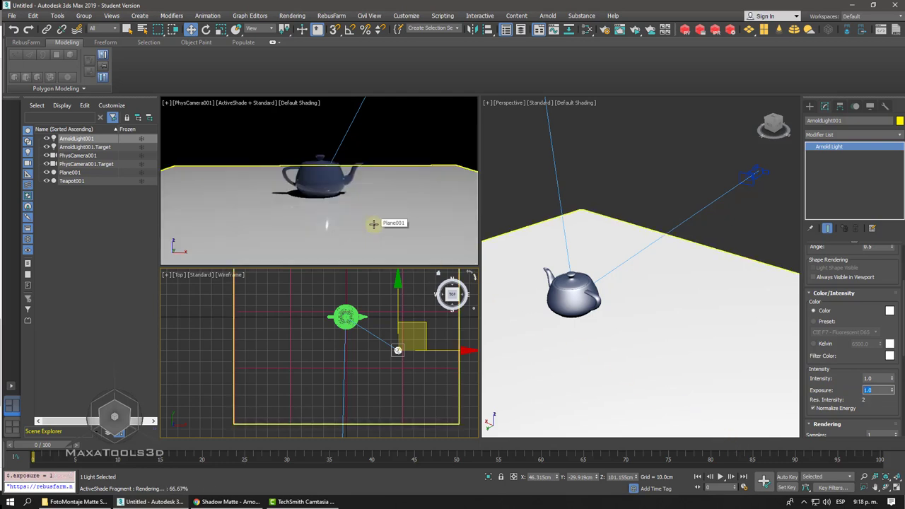
double_click(880, 380)
double_click(879, 390)
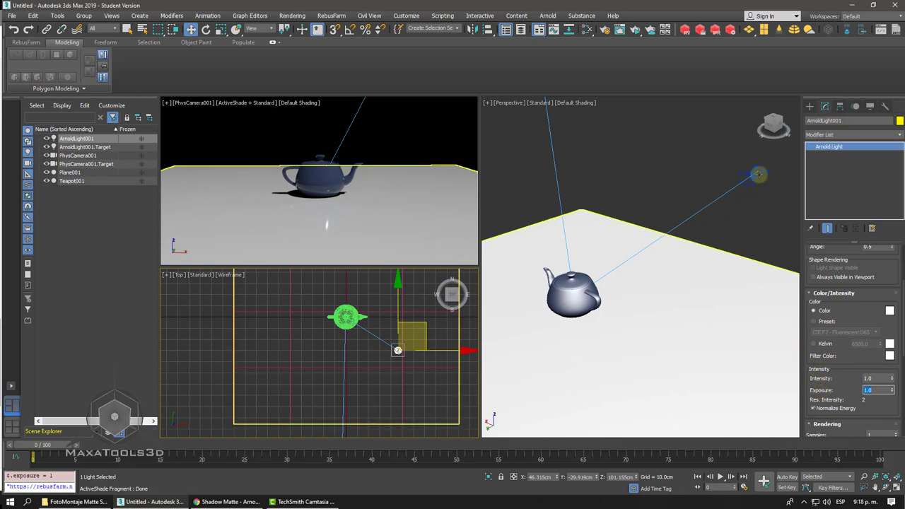
click(758, 175)
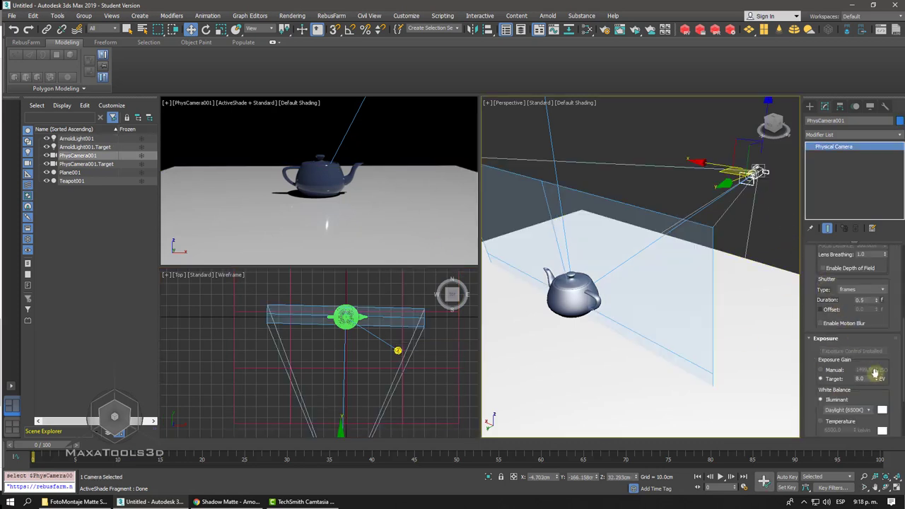
Step: Try camera exposure targets of 4, 8 and 7.5, then settle on 7.0 EV
drag(879, 380, 876, 377)
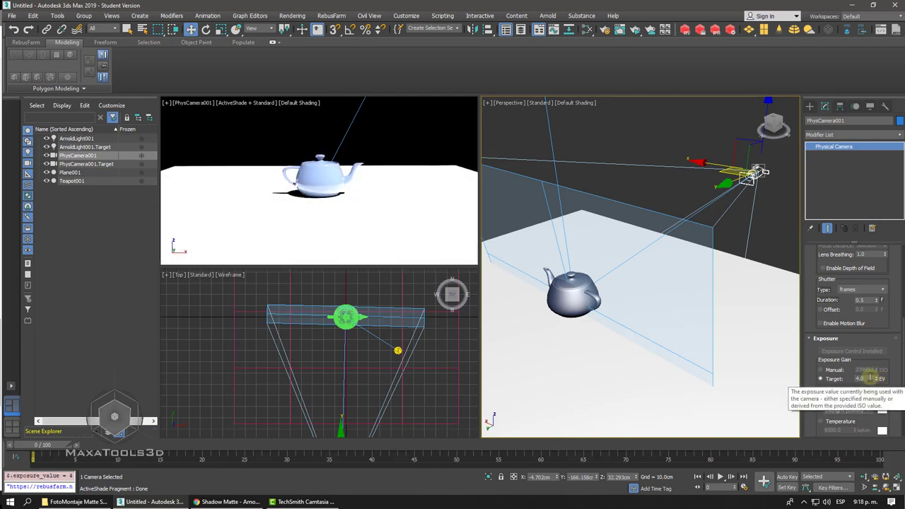
text(8)
key(Return)
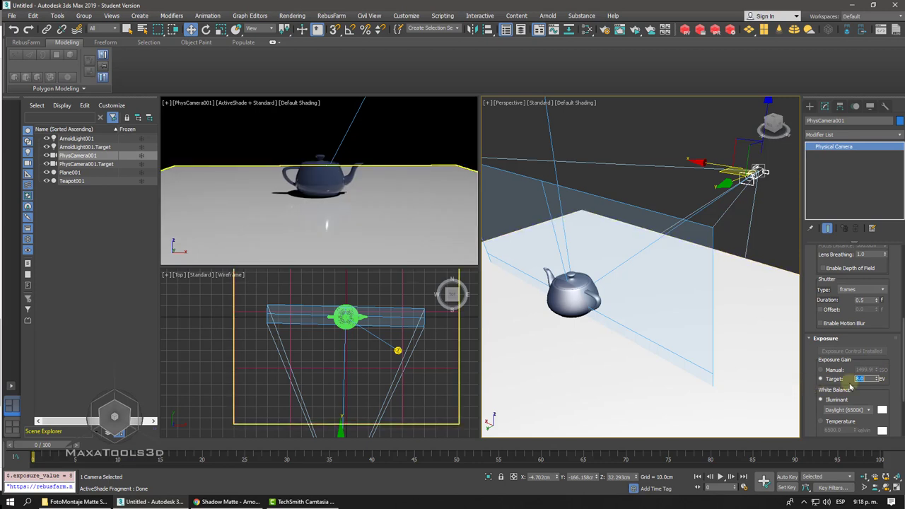
click(880, 381)
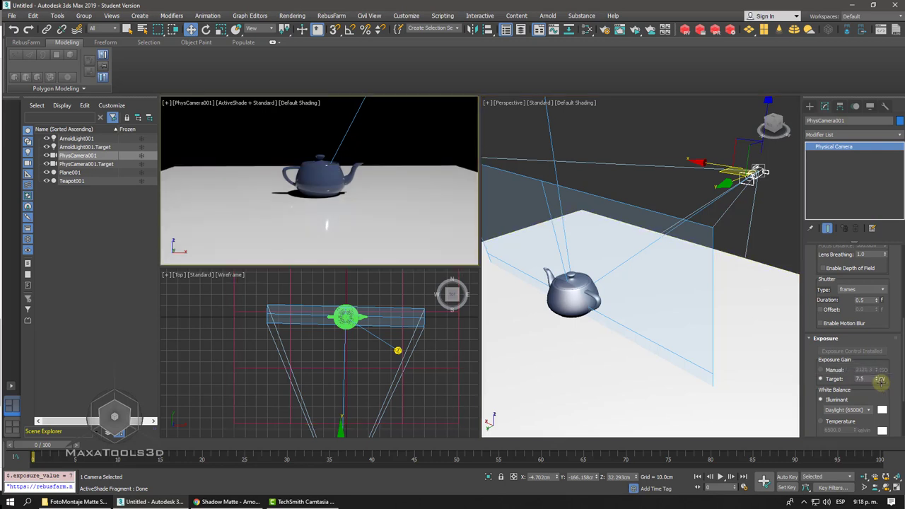
drag(868, 377, 796, 380)
text(7)
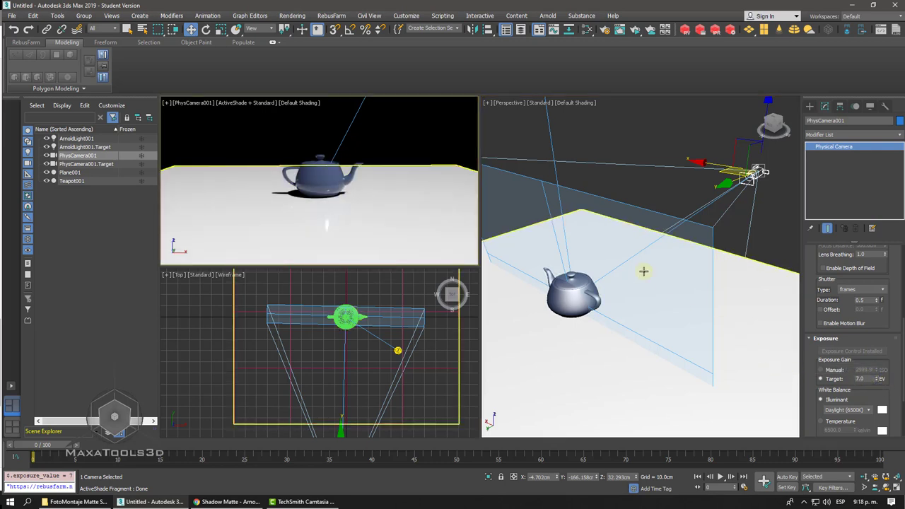
click(445, 134)
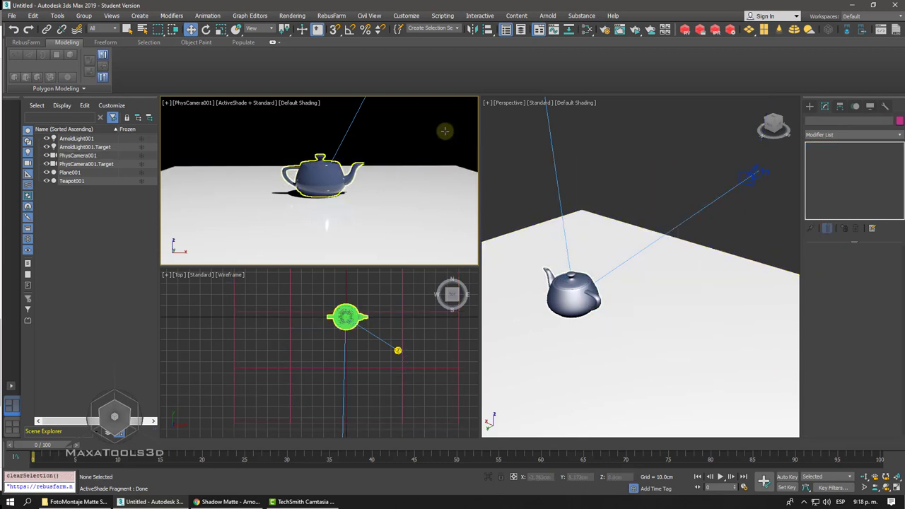
Step: Move ArnoldLight001 in the Top and Perspective views for a longer shadow, then restart ActiveShade
click(398, 350)
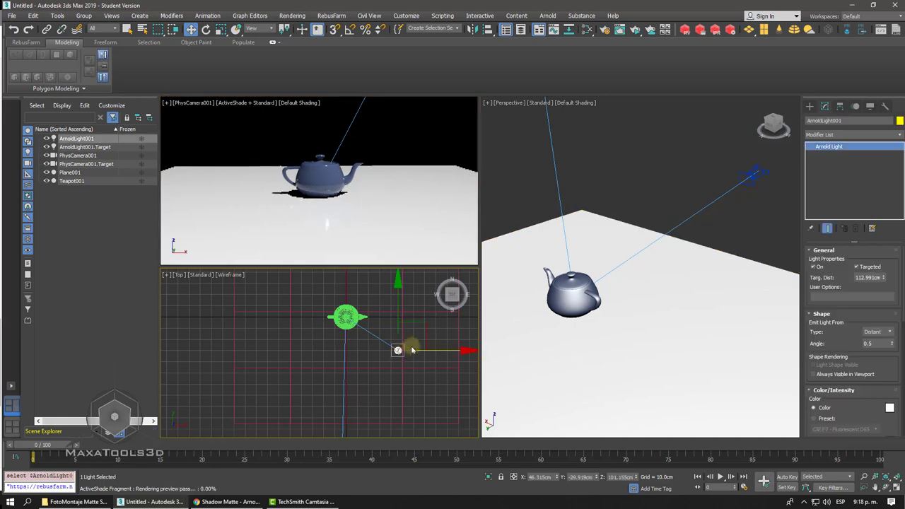
mouse_move(413, 350)
mouse_down()
mouse_move(482, 353)
mouse_move(487, 342)
mouse_move(461, 327)
mouse_up()
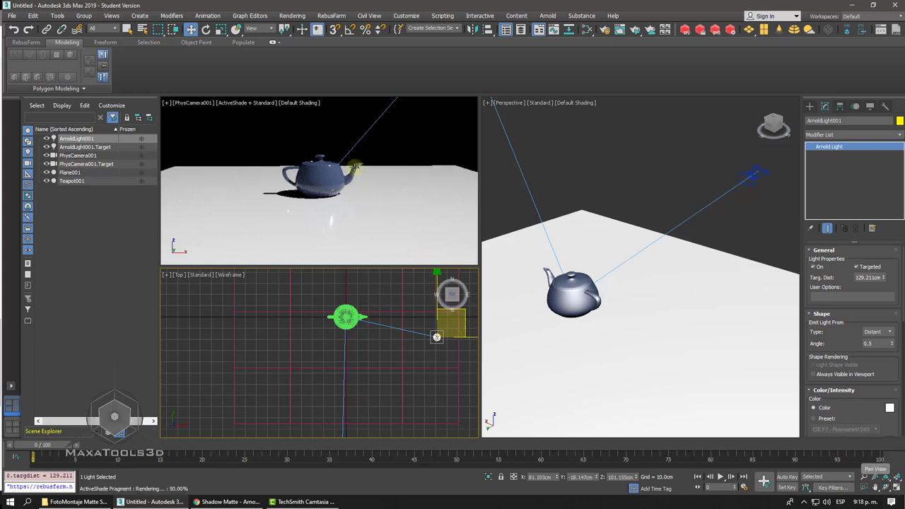
right_click(352, 167)
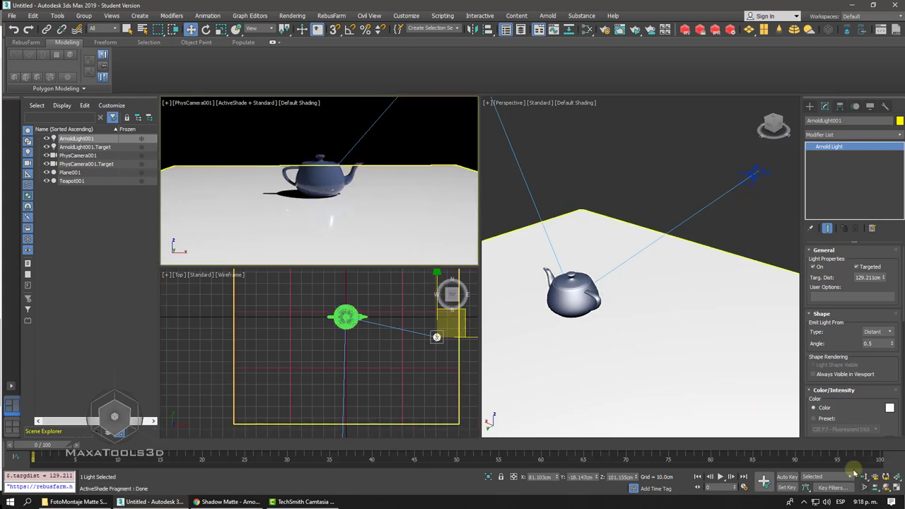
right_click(729, 397)
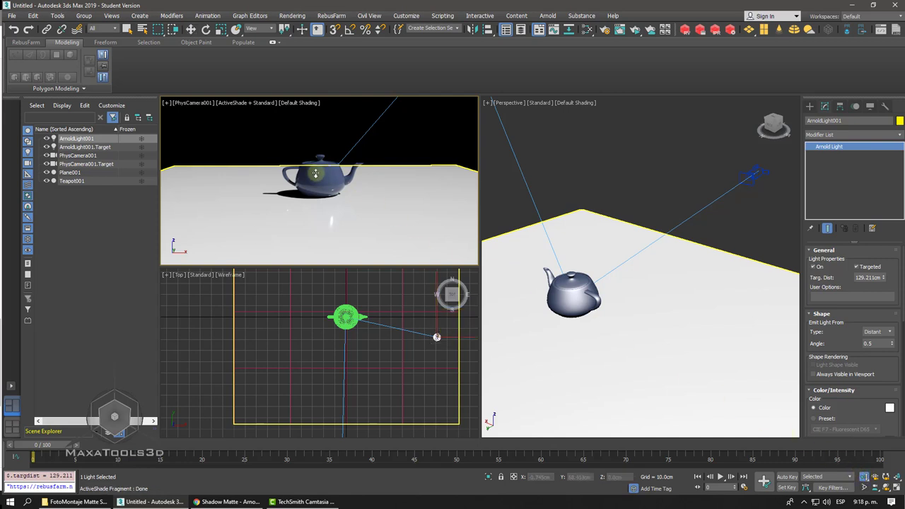
mouse_move(346, 191)
mouse_down()
mouse_move(317, 163)
mouse_move(321, 145)
mouse_move(329, 167)
mouse_up()
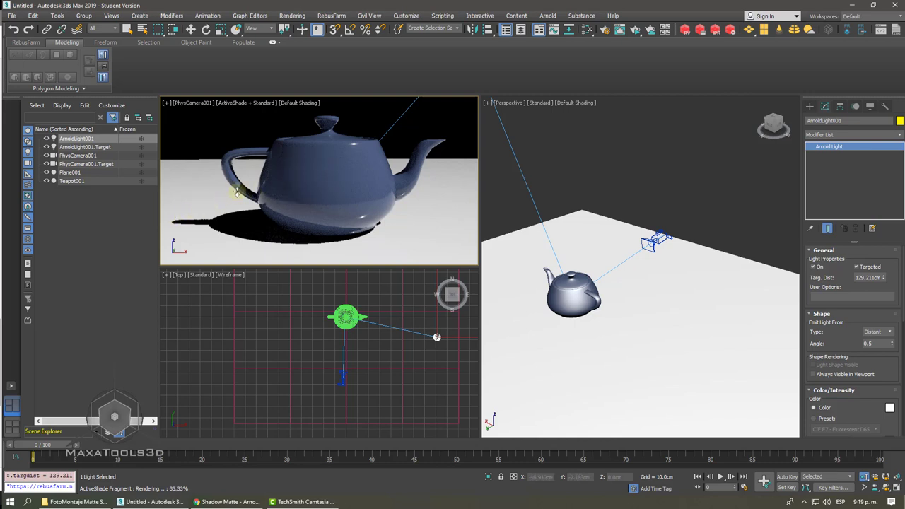
click(603, 30)
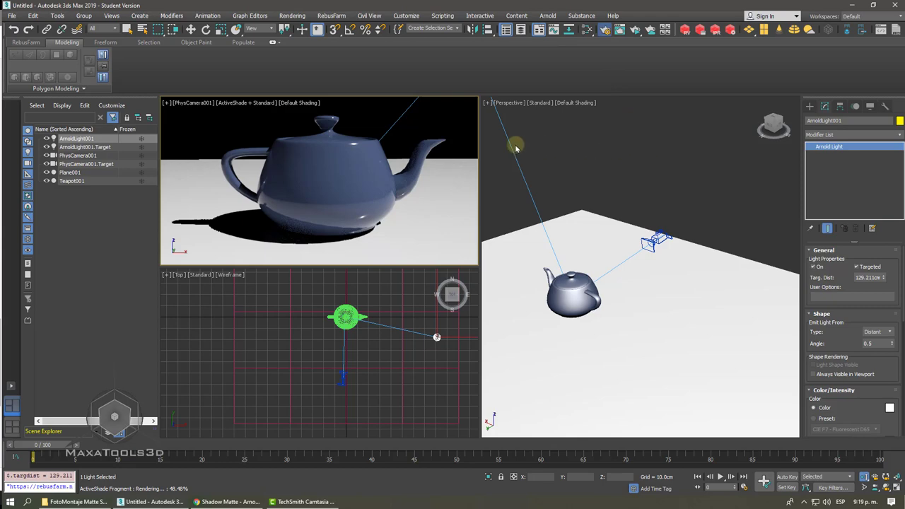
Step: In Render Setup, set Arnold ray depth to Diffuse 3 and Specular 1
key(F10)
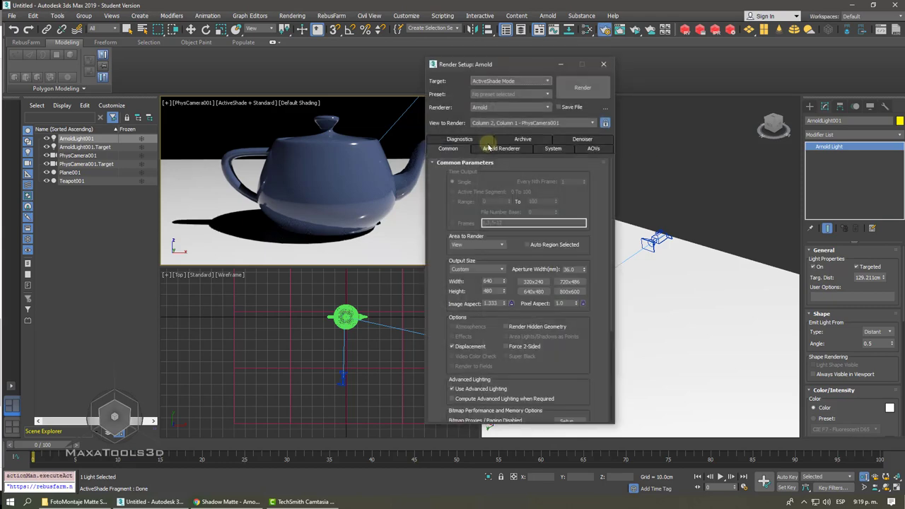
click(492, 149)
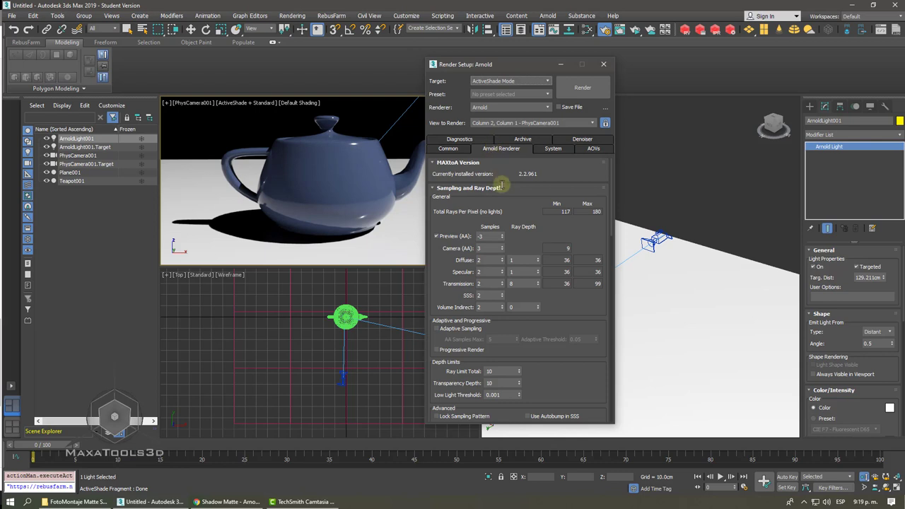
click(516, 261)
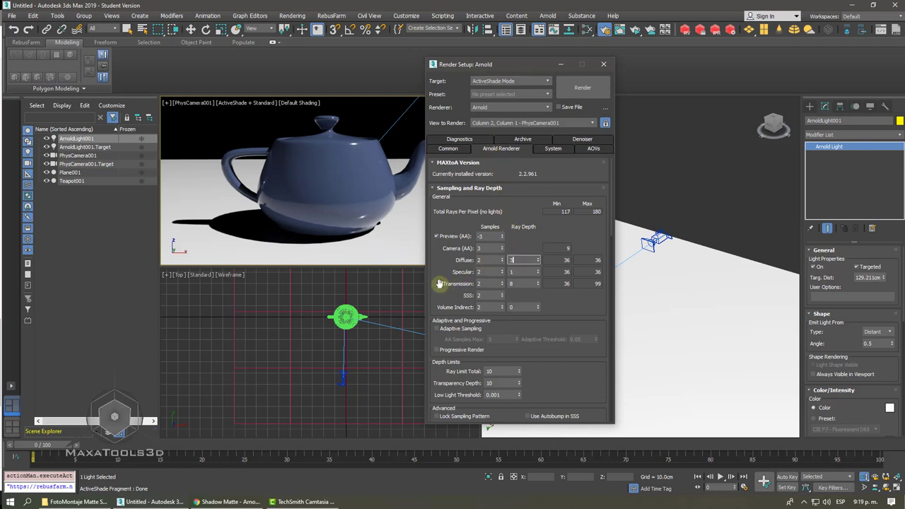
click(516, 274)
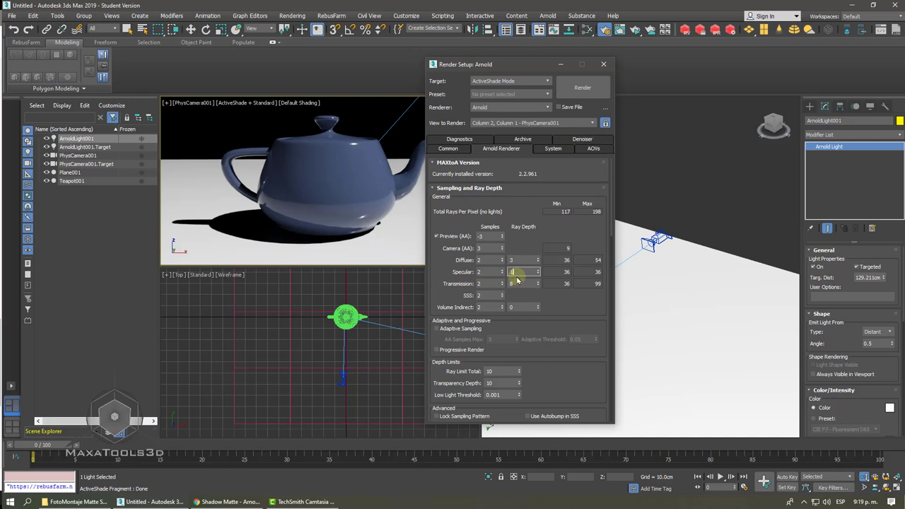
text(1)
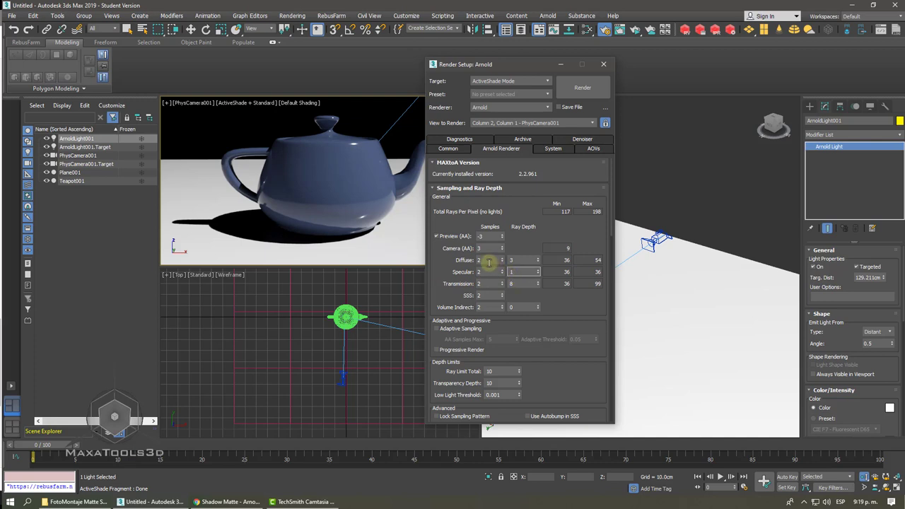
click(520, 261)
Step: Keep ActiveShade Mode as the render target and close Render Setup
click(535, 82)
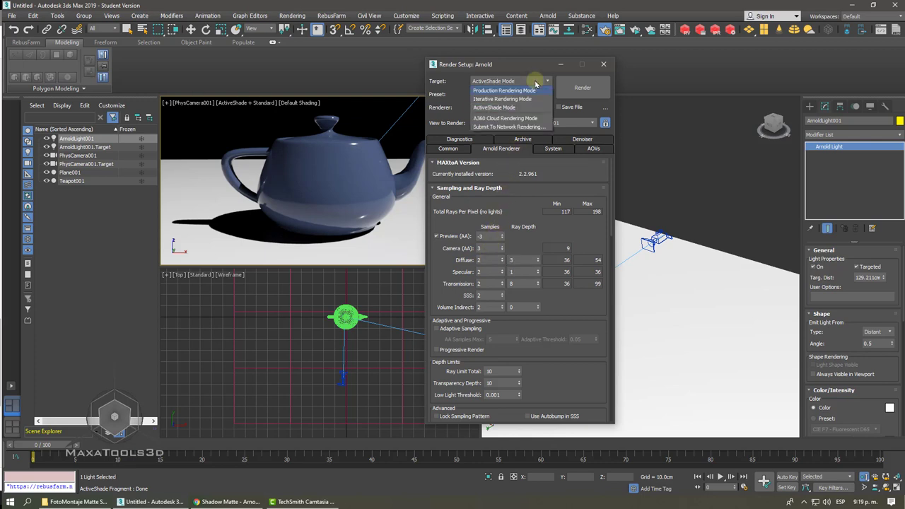
click(519, 260)
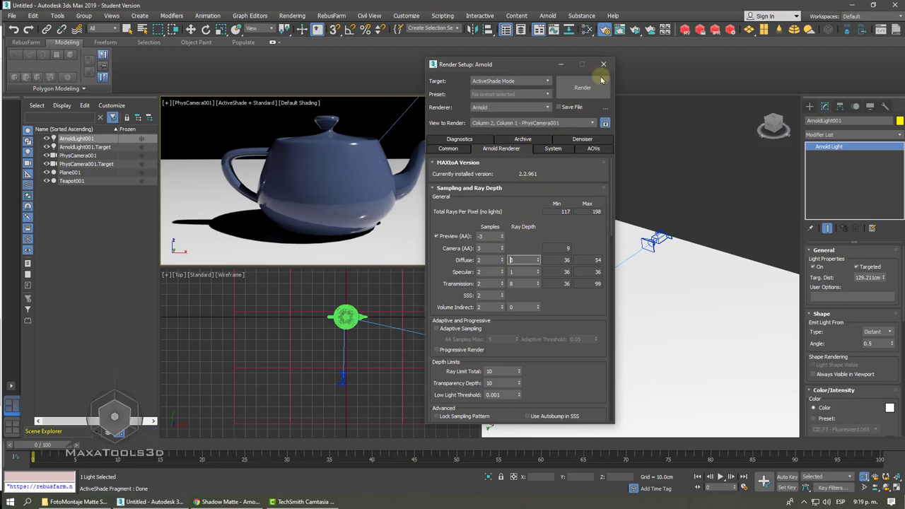
click(603, 65)
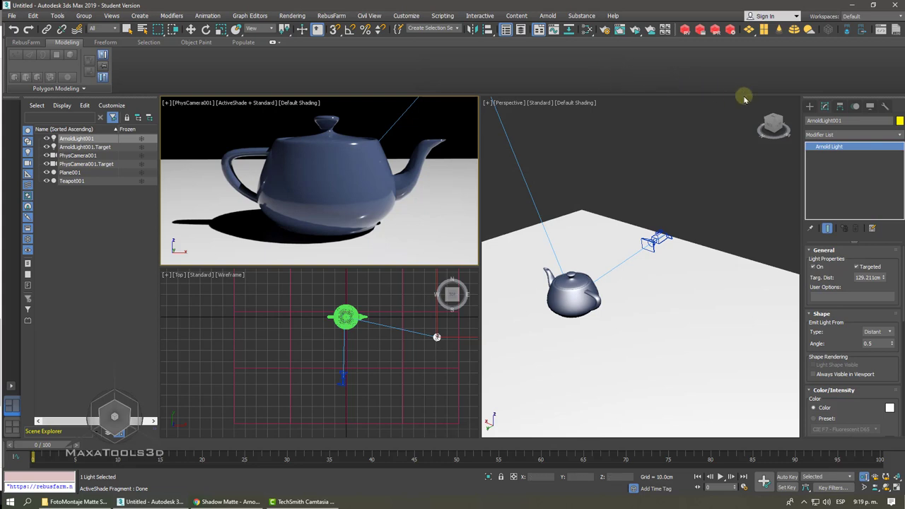
click(809, 107)
click(837, 163)
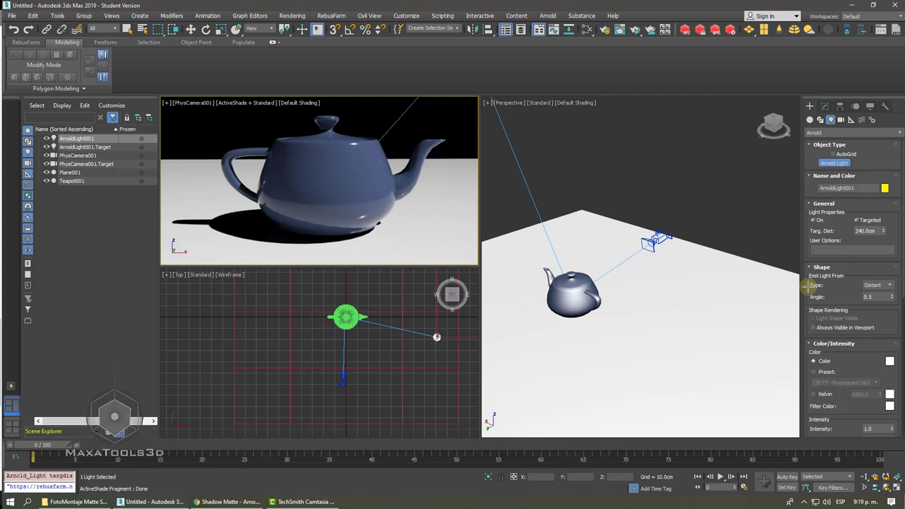
click(440, 227)
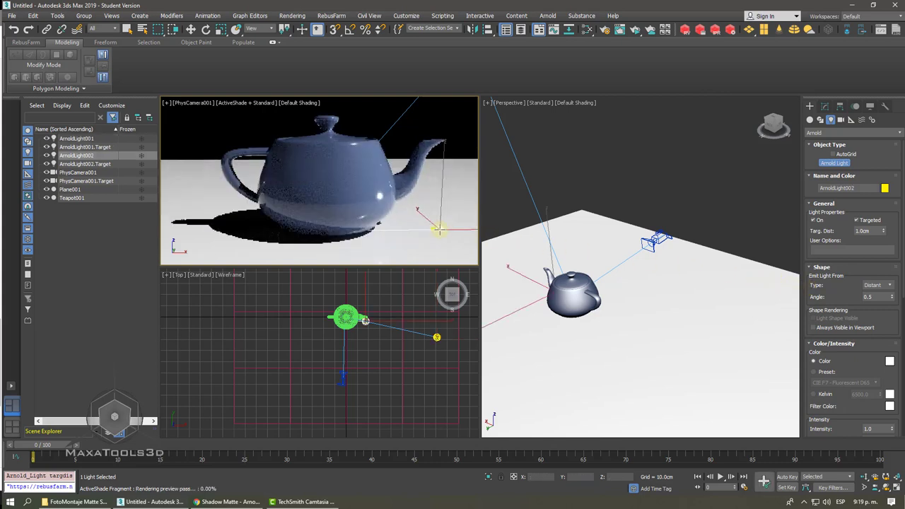
click(824, 106)
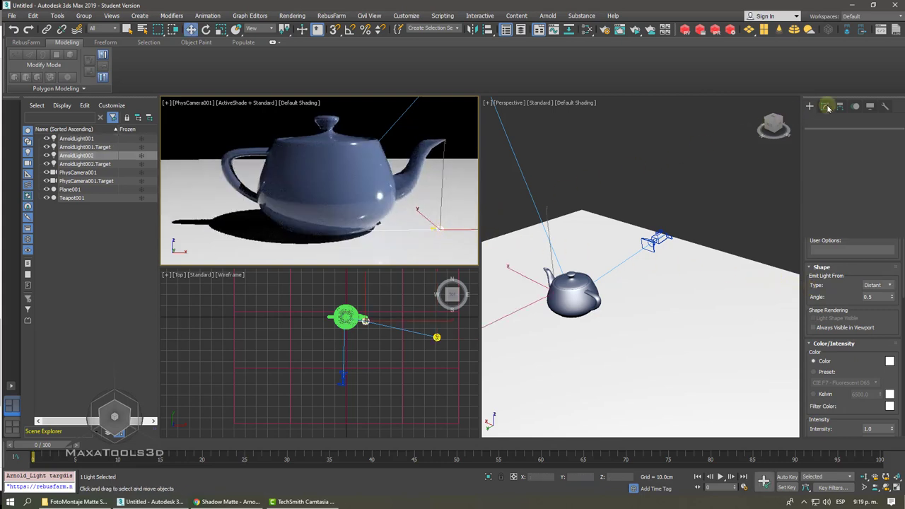
click(882, 331)
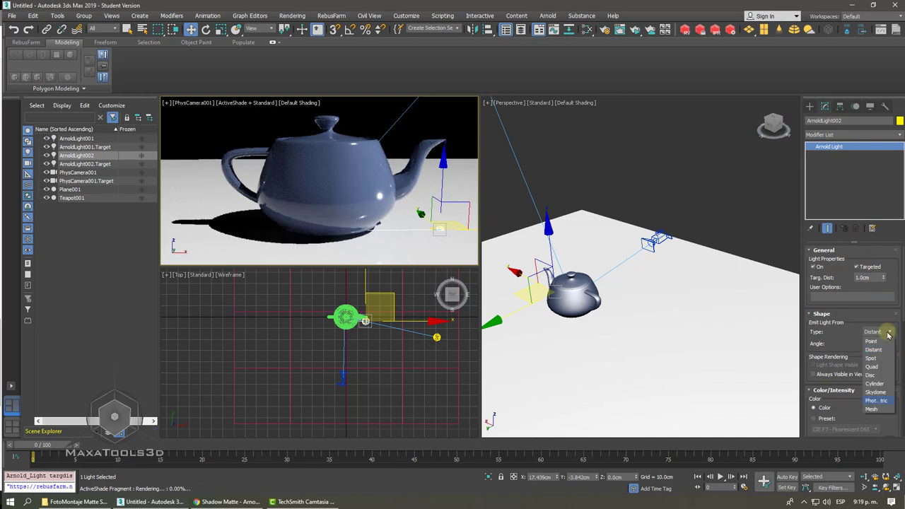
click(877, 394)
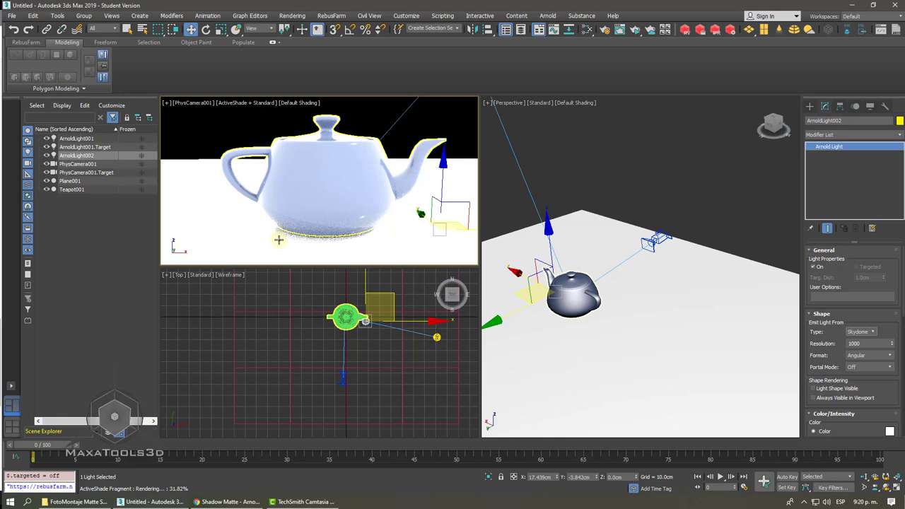
scroll(831, 364, down, 5)
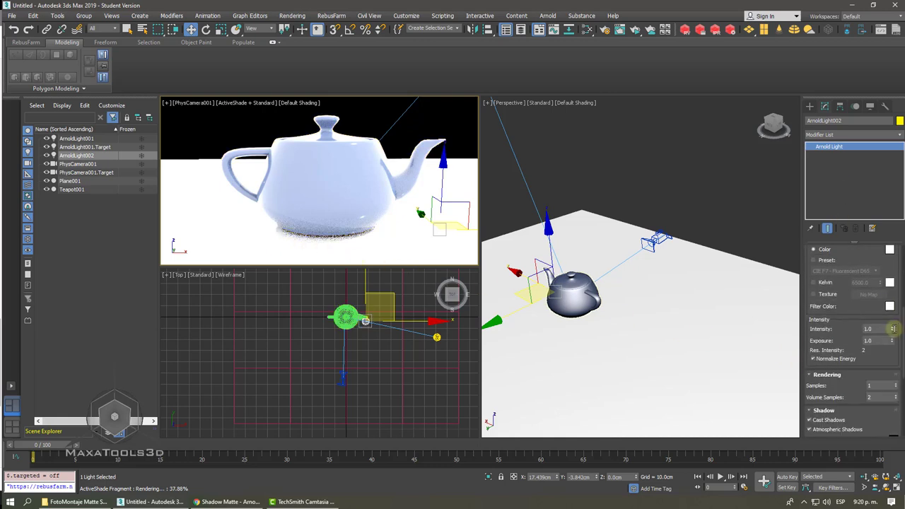
drag(895, 331, 871, 398)
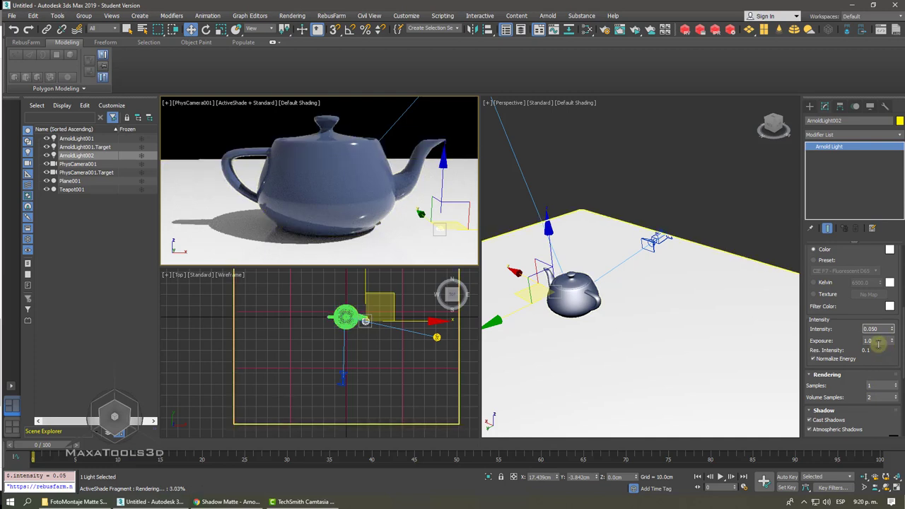
key(Tab)
text(0.5)
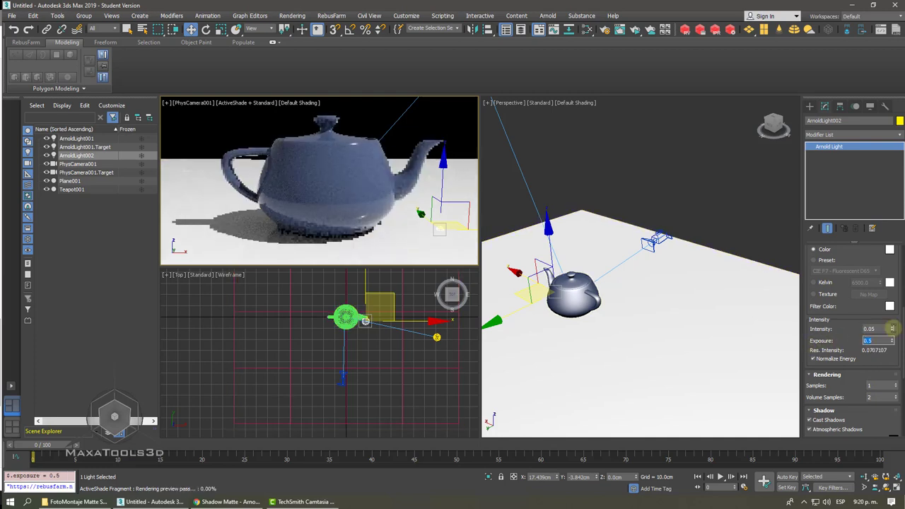
drag(892, 327, 890, 318)
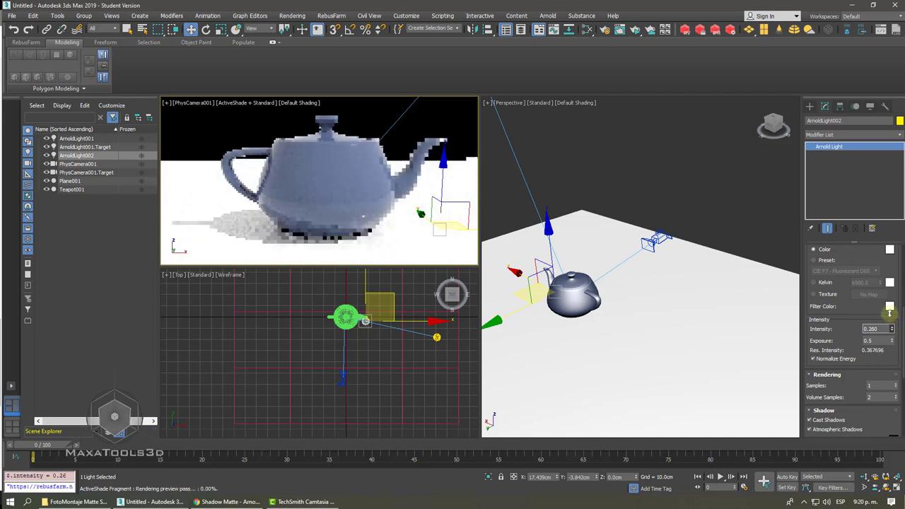
drag(889, 318, 885, 333)
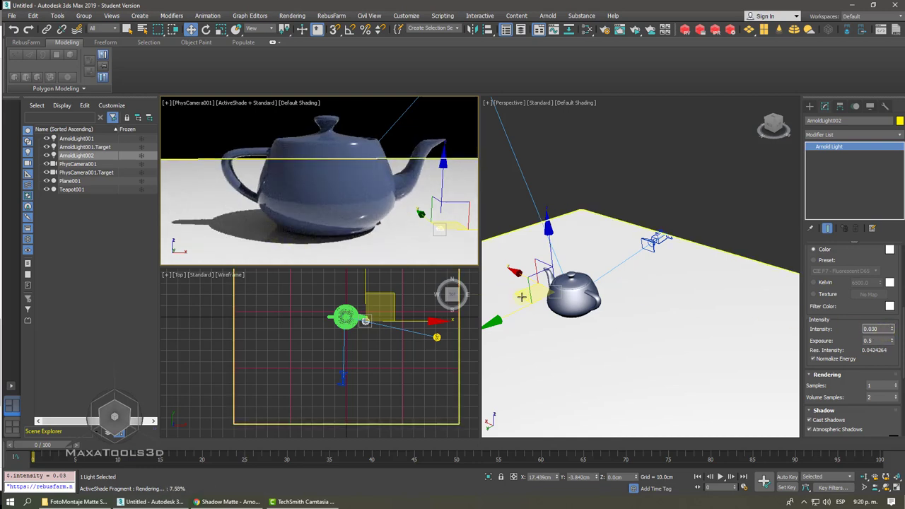
drag(521, 297, 523, 281)
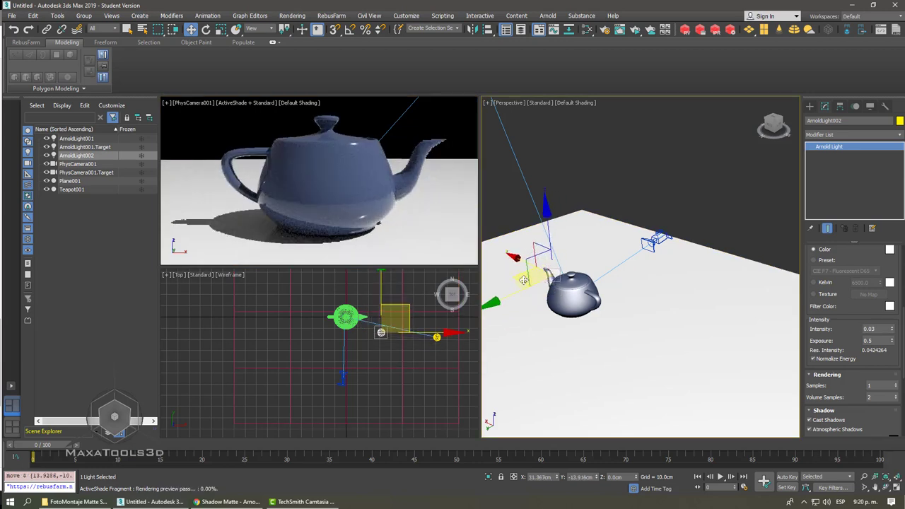
key(Delete)
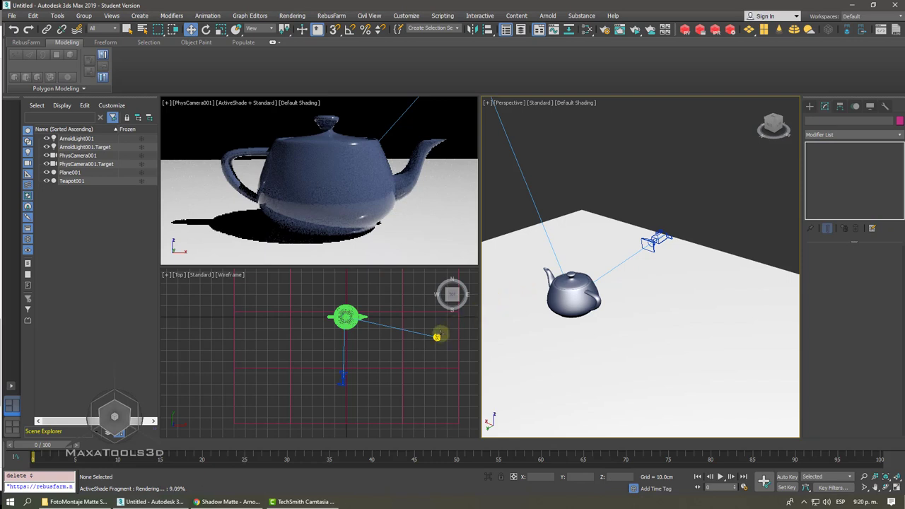
click(436, 338)
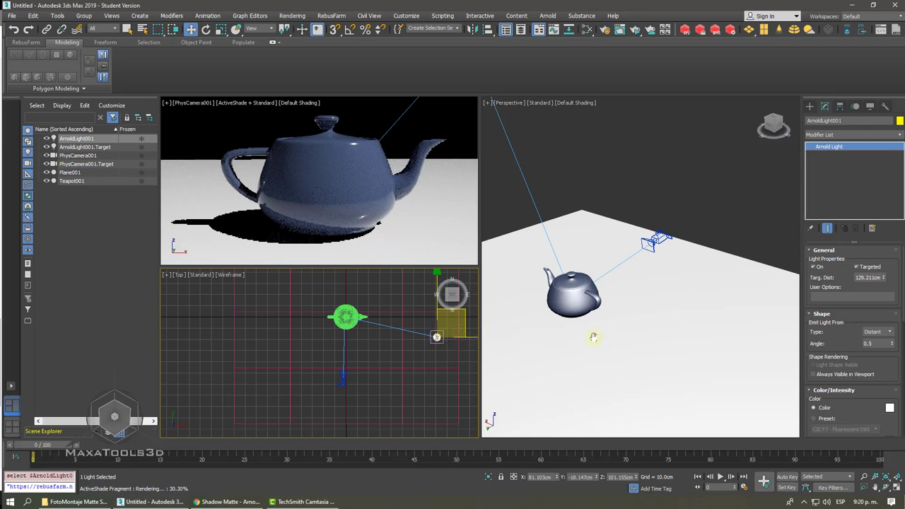
drag(851, 341, 849, 199)
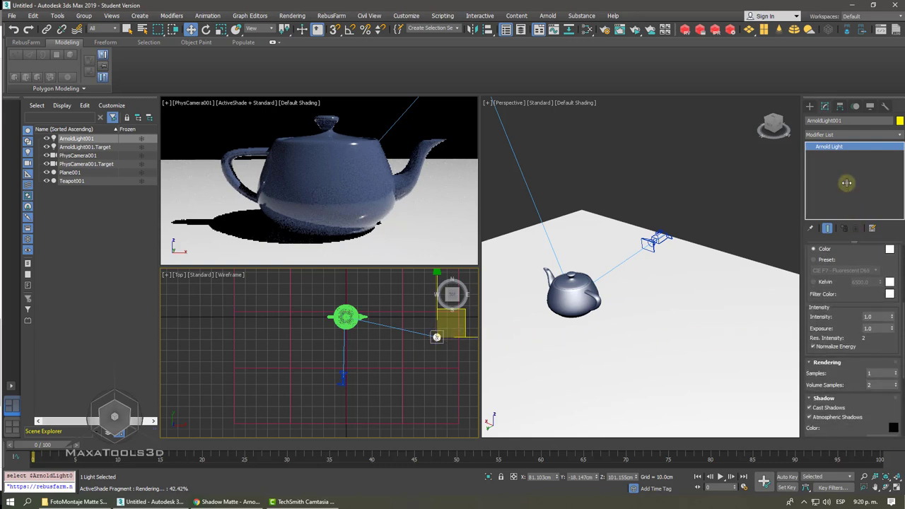
drag(849, 376, 853, 311)
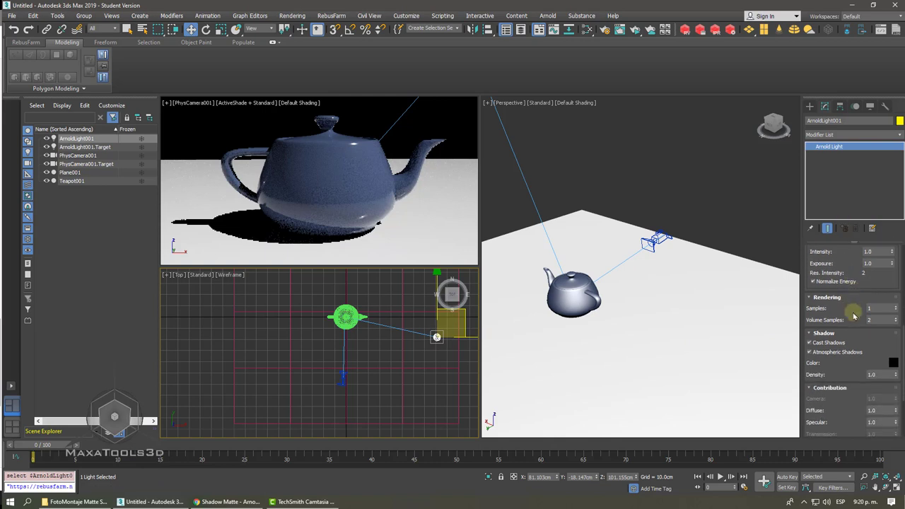
scroll(830, 359, down, 1)
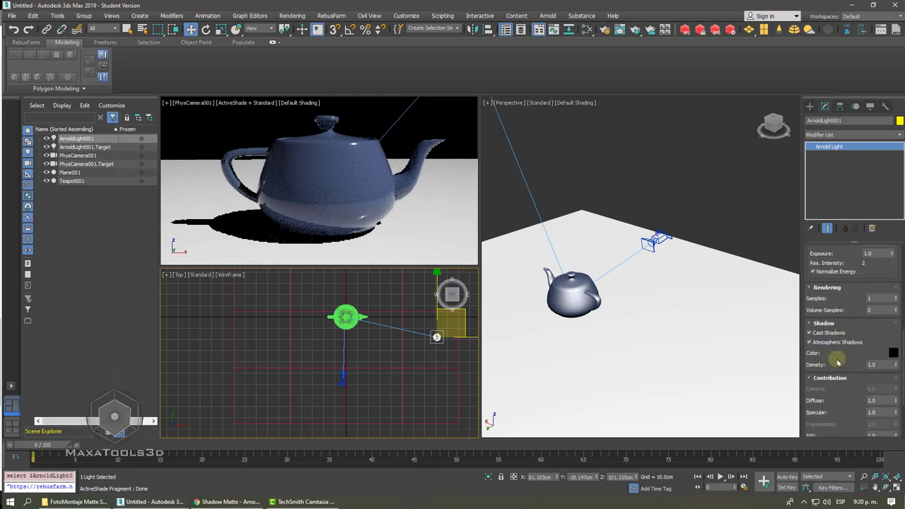
click(893, 353)
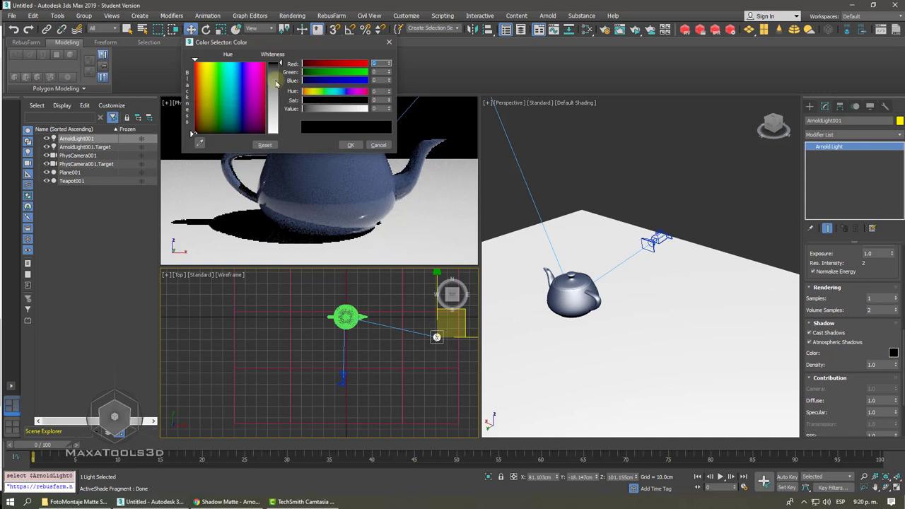
click(259, 67)
click(350, 144)
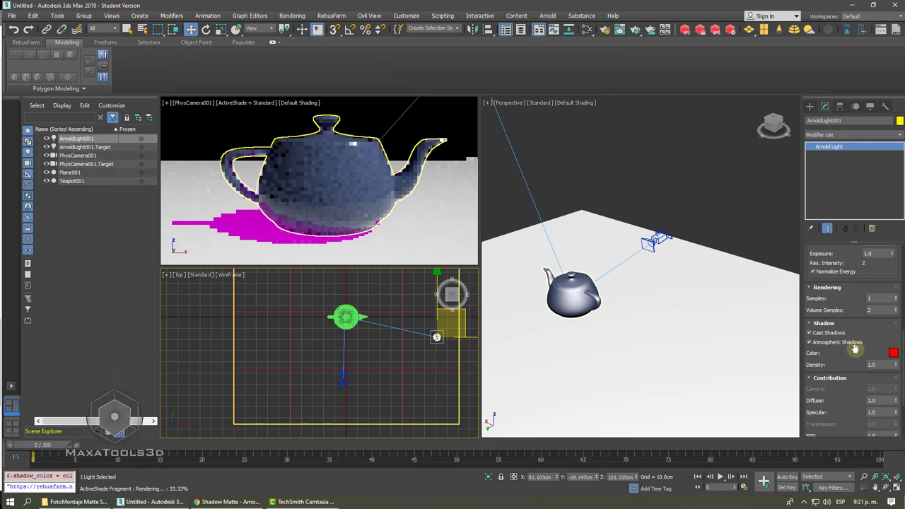
click(893, 352)
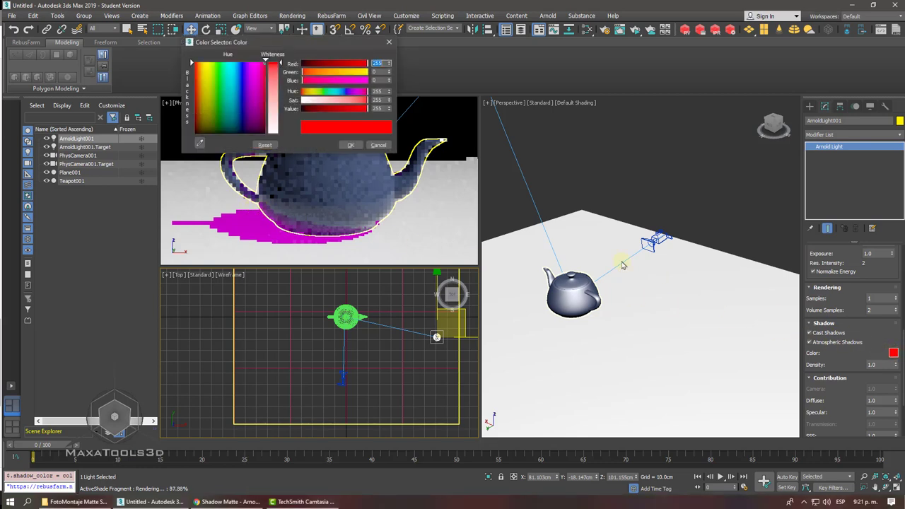
drag(238, 117, 192, 136)
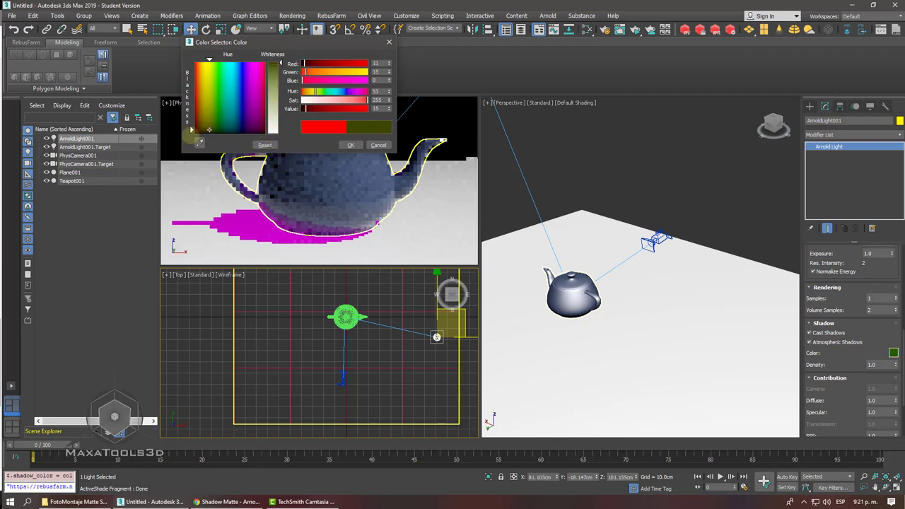
click(346, 144)
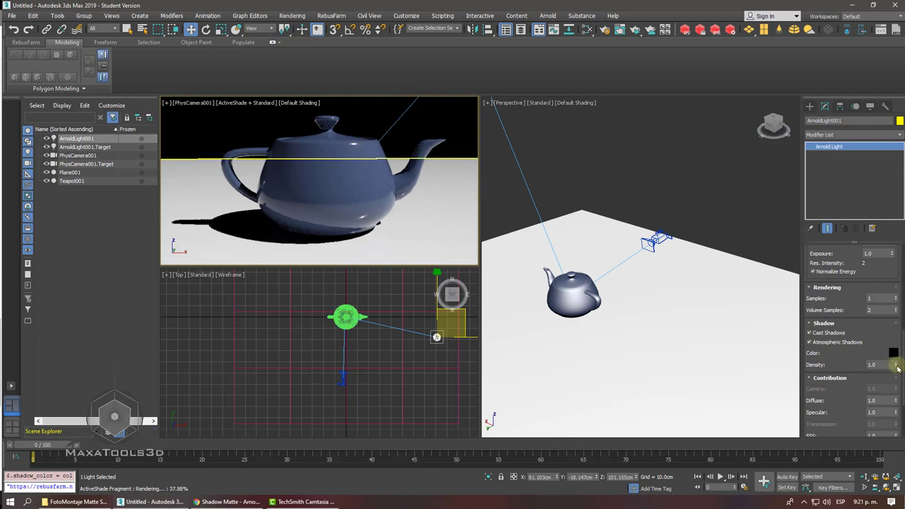
mouse_move(898, 367)
mouse_down()
mouse_move(892, 376)
mouse_move(889, 368)
mouse_up()
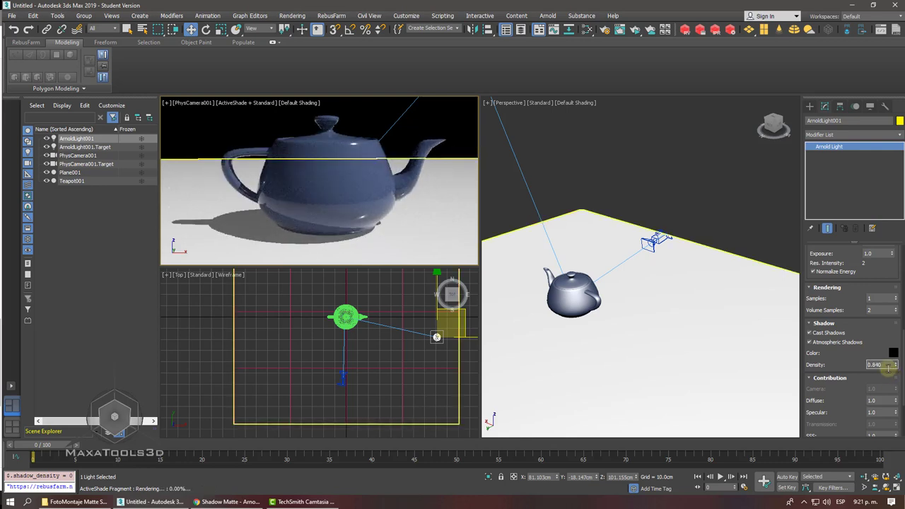
click(813, 106)
Step: Create a new Arnold light and set its intensity and exposure to 0.5
click(835, 163)
click(636, 297)
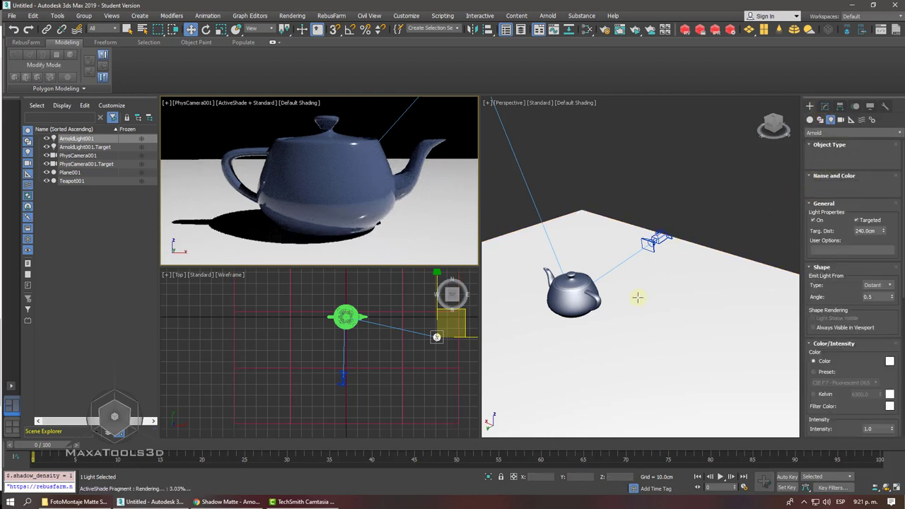
key(w)
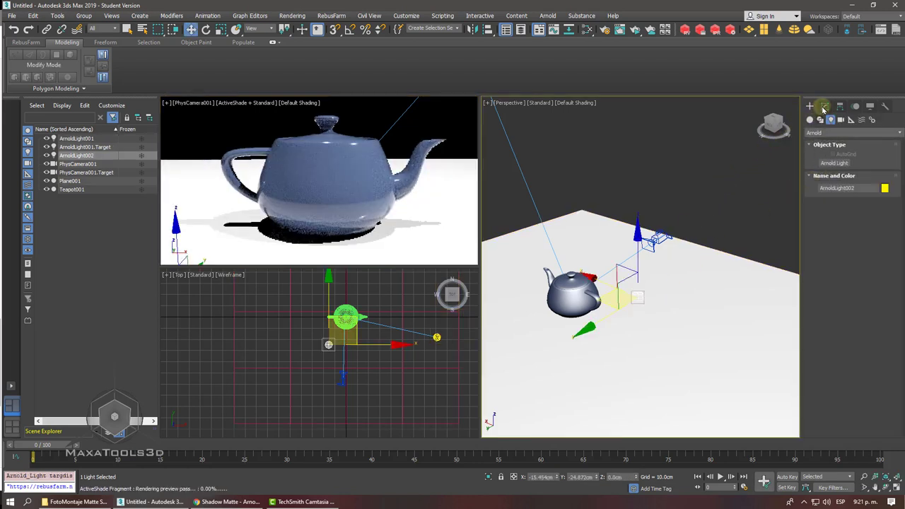
click(822, 106)
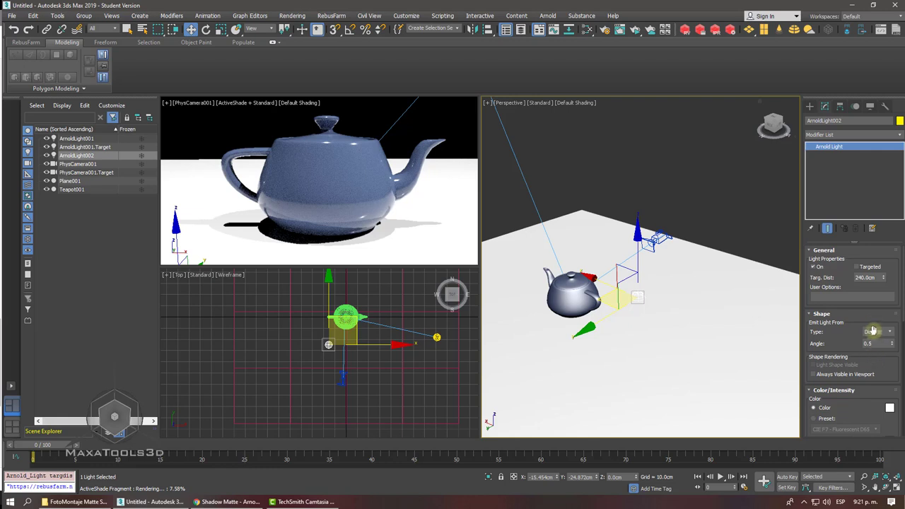
scroll(859, 297, down, 2)
scroll(859, 325, down, 1)
double_click(875, 347)
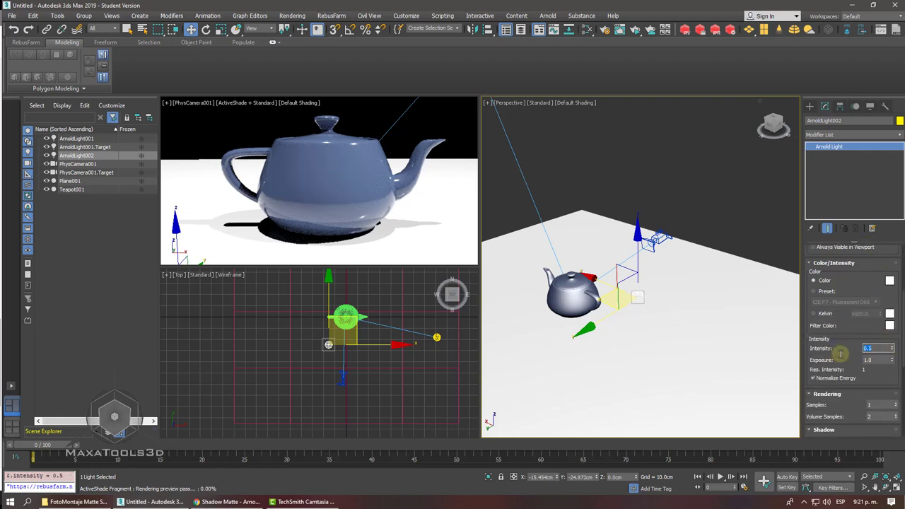
key(Tab)
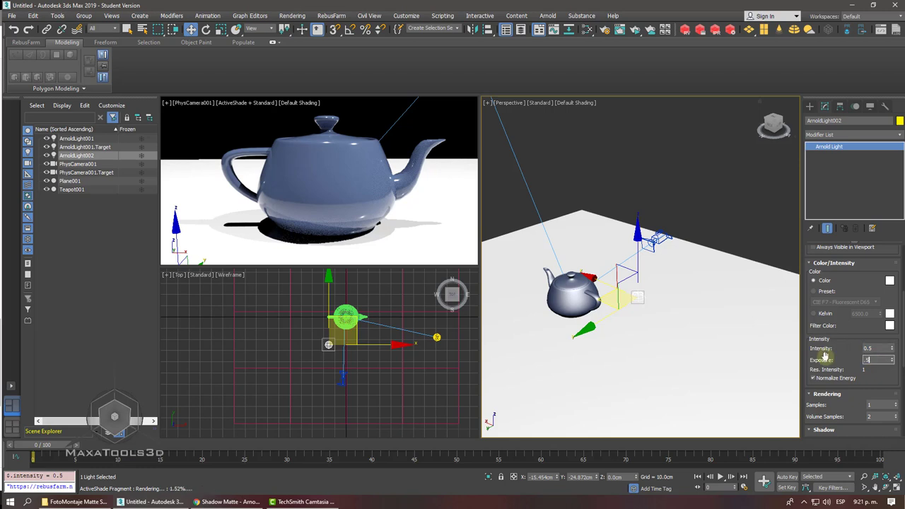
key(Return)
Step: Change ArnoldLight002's Shape type to Skydome
drag(846, 289, 848, 389)
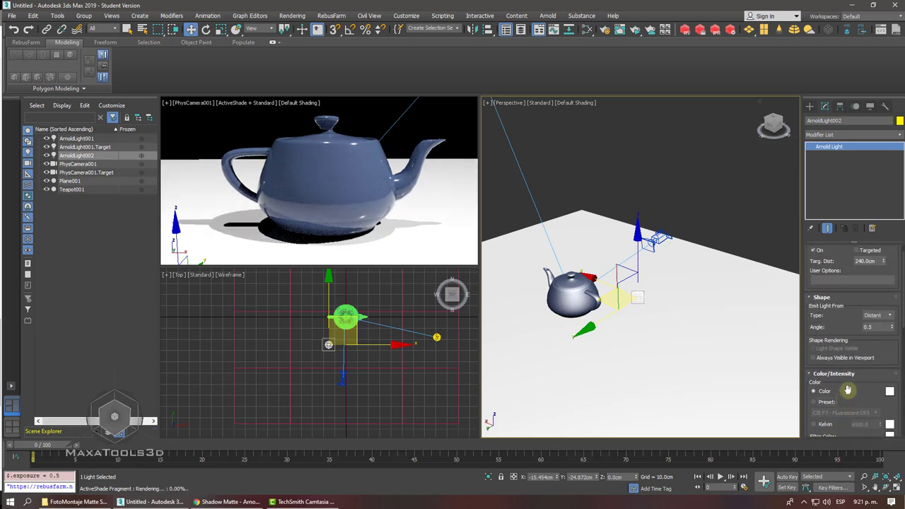
click(876, 315)
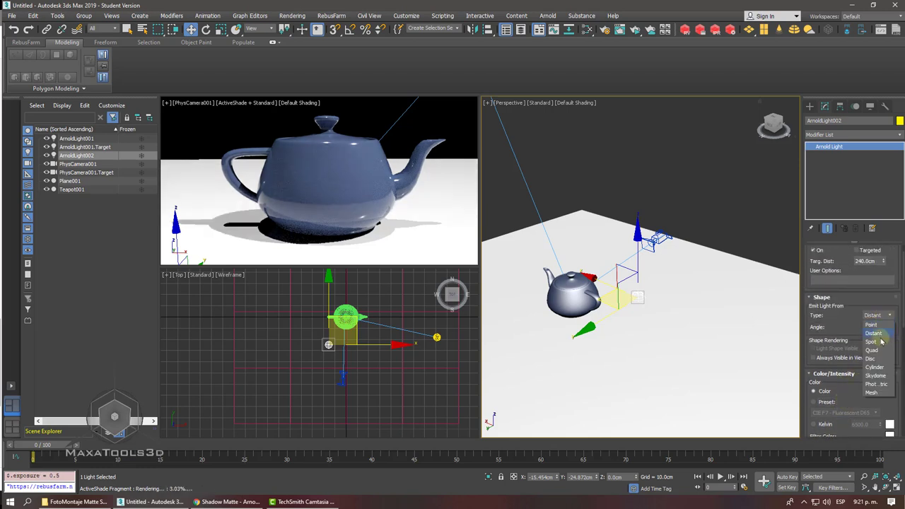
click(877, 376)
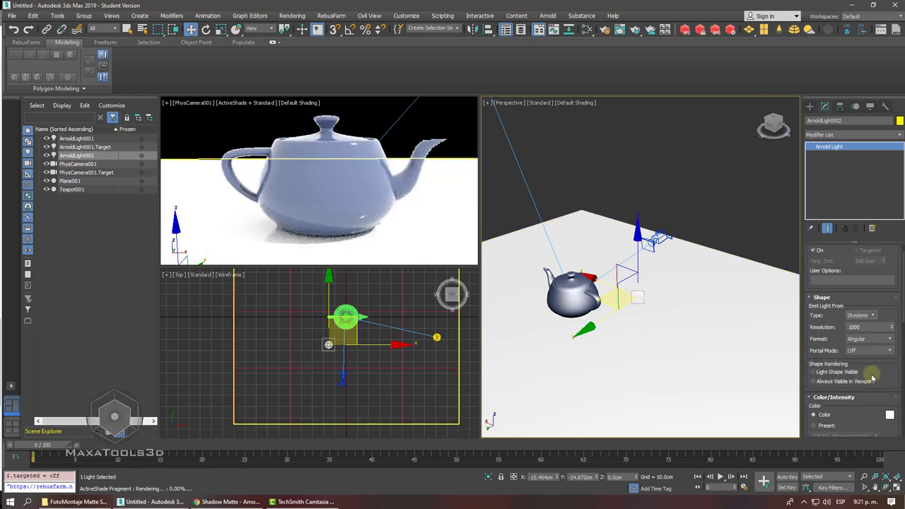
click(341, 382)
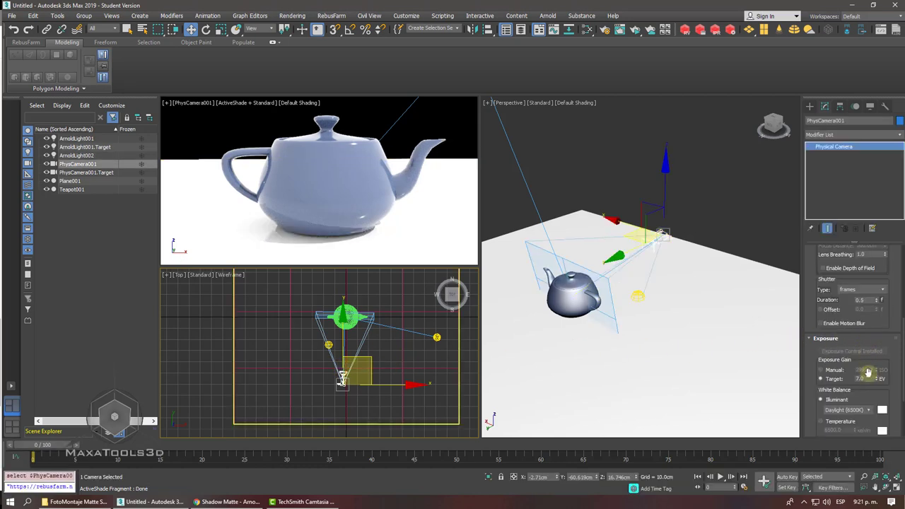
Step: Enter 8 EV as PhysCamera001's exposure target, restoring it after a brief 9 EV
double_click(863, 379)
text(8)
key(Return)
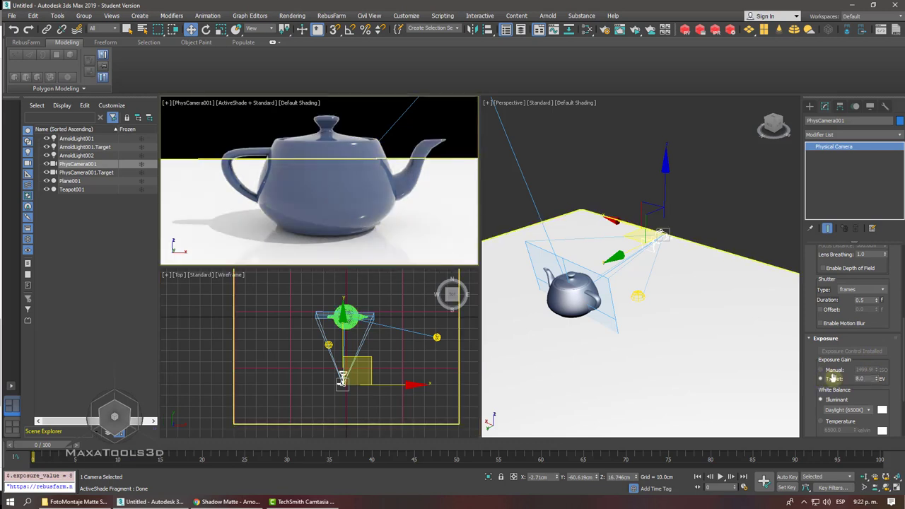
double_click(859, 379)
text(9)
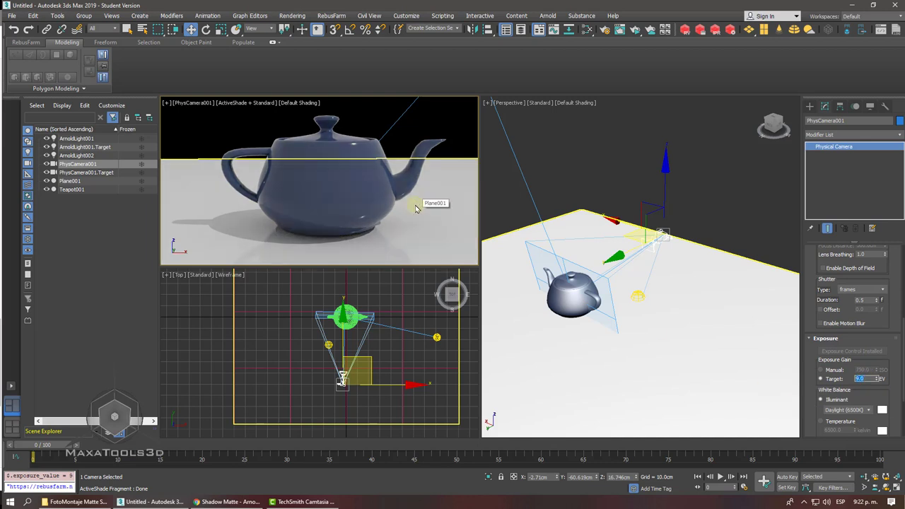
text(8)
key(Return)
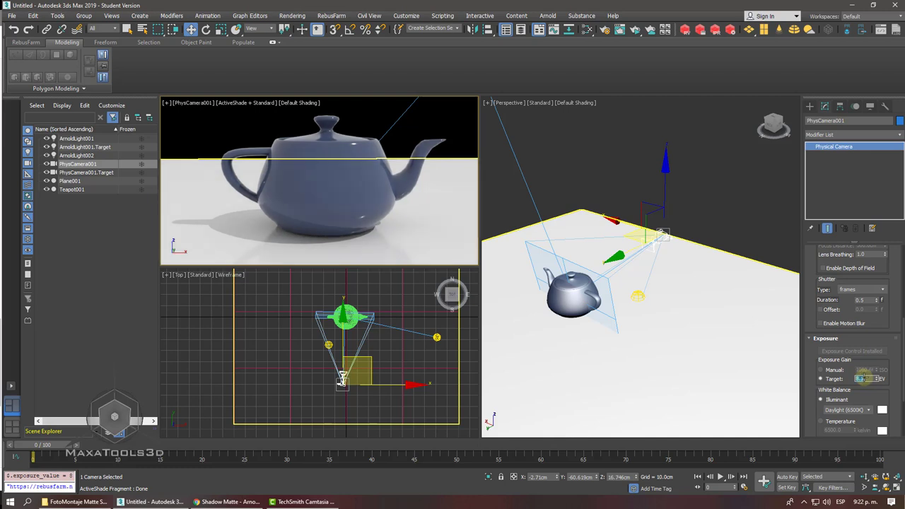
click(328, 344)
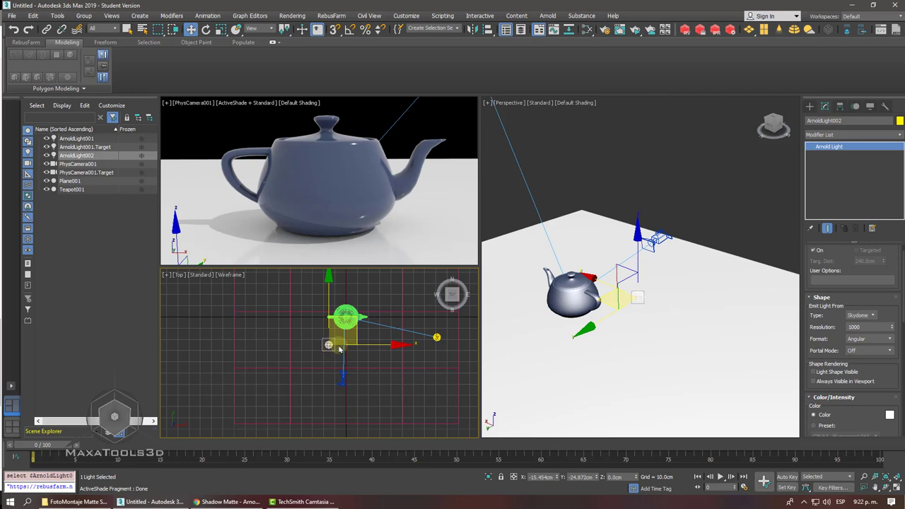
Step: Rename ArnoldLight001 to 'Direct Light'
click(437, 337)
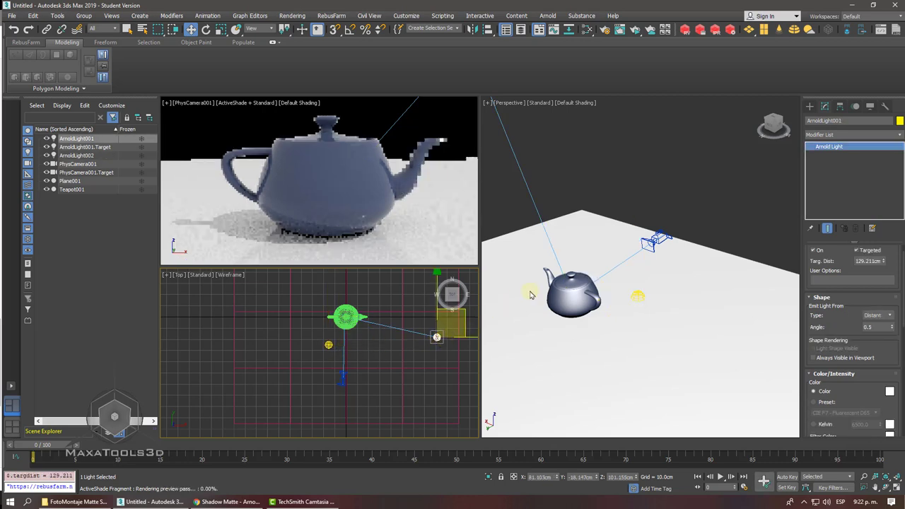
double_click(847, 120)
text(Direct Light)
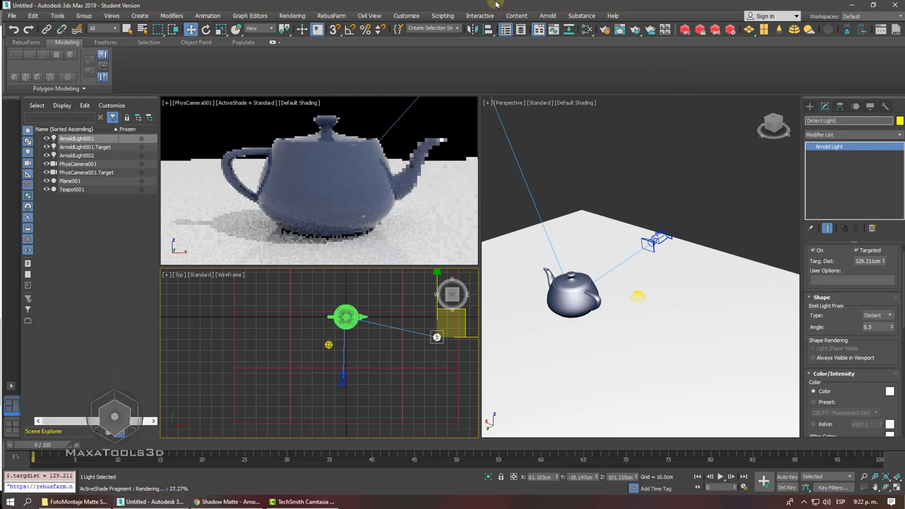
key(Return)
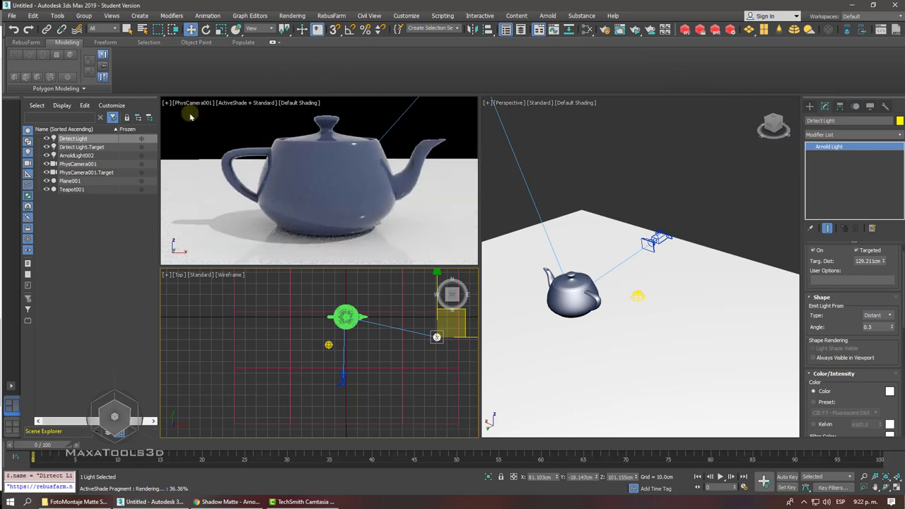
Step: Rename ArnoldLight002 to 'Indirect Light'
click(74, 155)
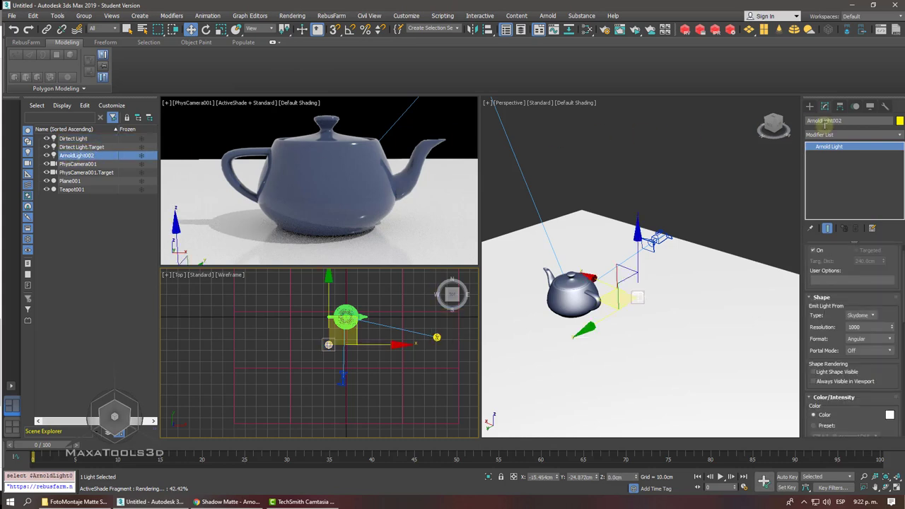
double_click(848, 121)
text(Indirect Light)
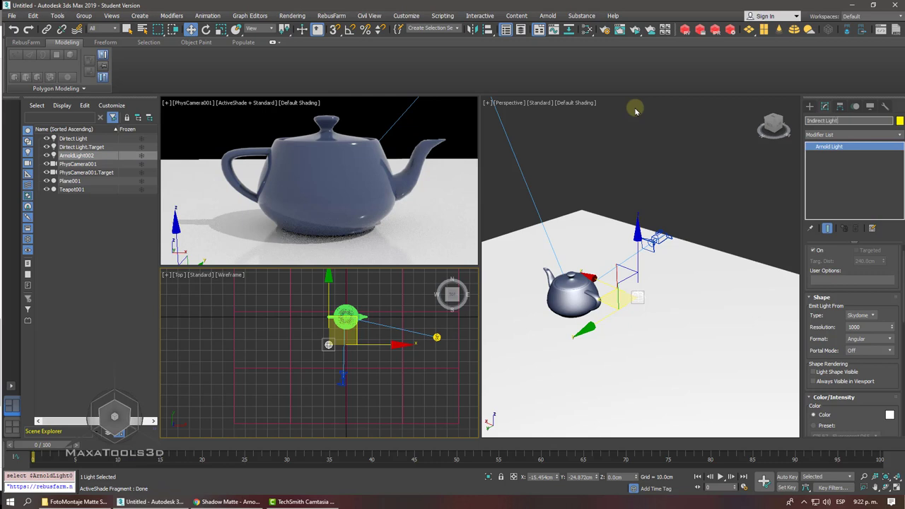
key(Return)
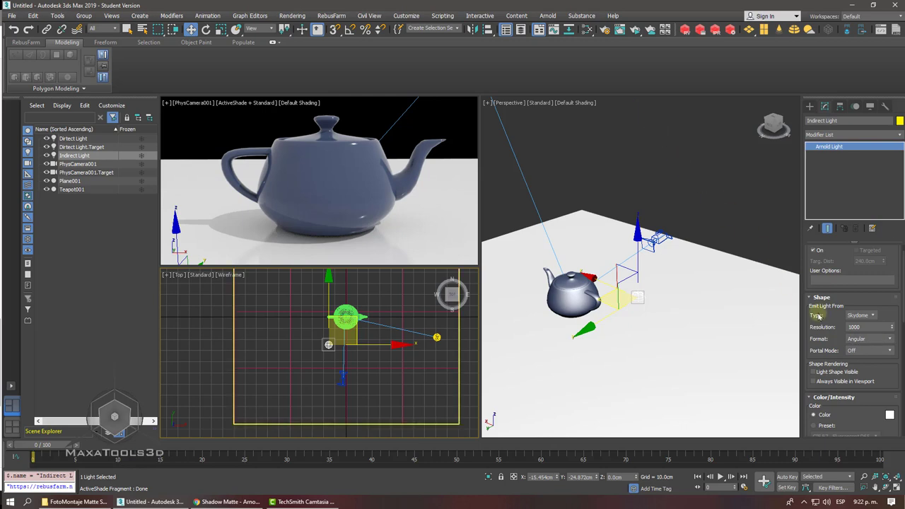
Step: Lower Indirect Light's intensity to 0.11, then open the Slate Material Editor with M
drag(875, 381, 868, 250)
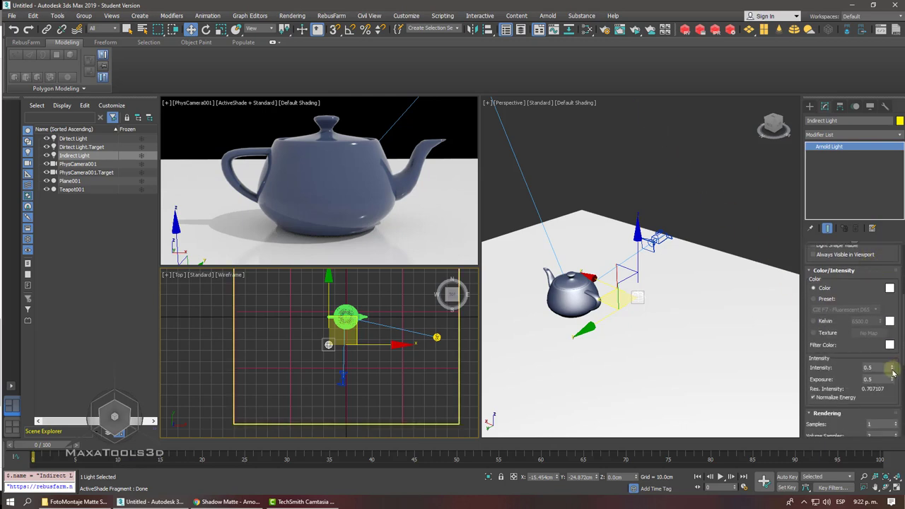
drag(893, 371, 885, 409)
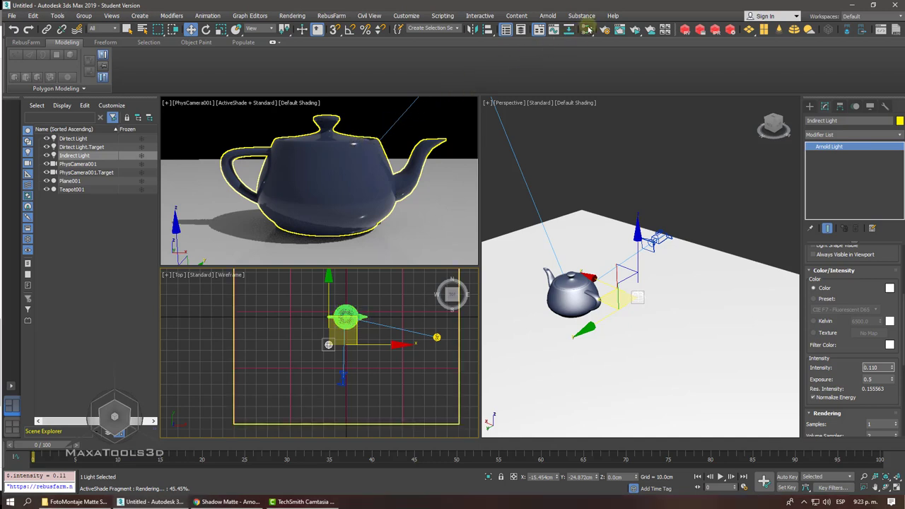
key(m)
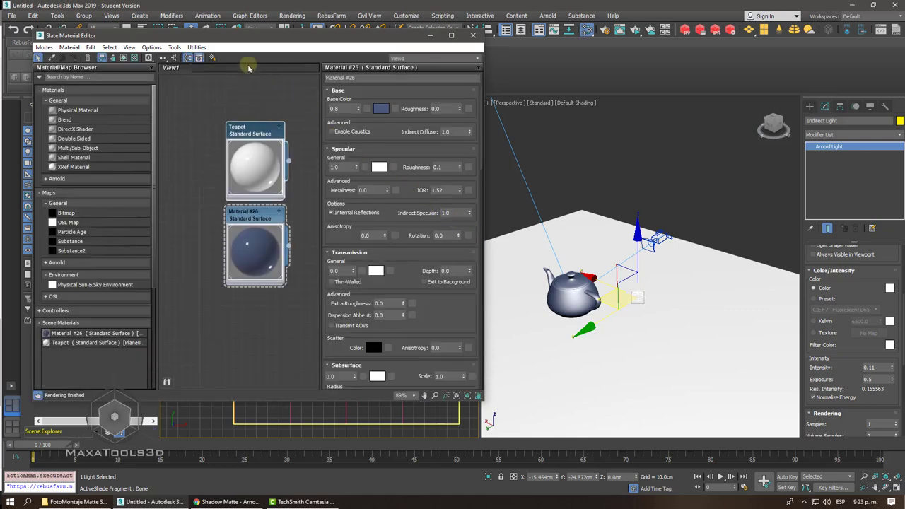
Step: Open Rendering > Environment and arrange it beside a narrowed Slate Material Editor
mouse_move(242, 36)
mouse_down()
mouse_move(441, 121)
mouse_move(318, 102)
mouse_up()
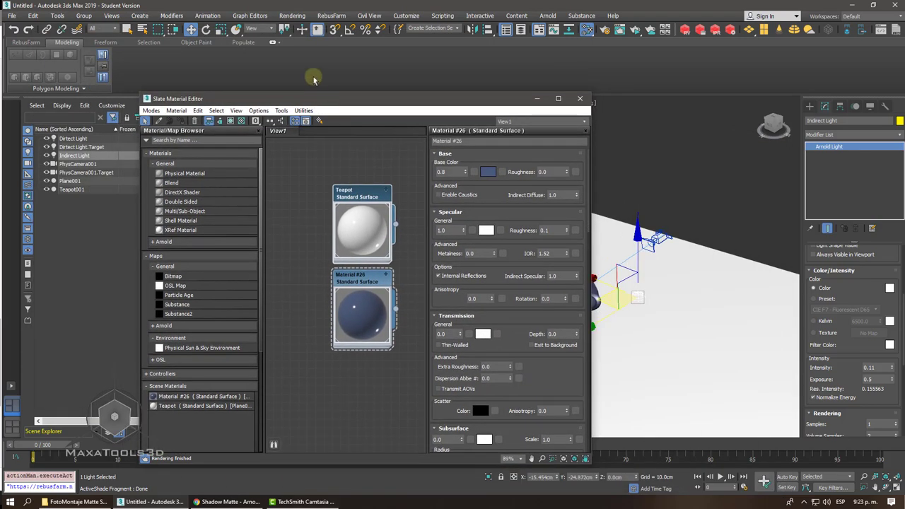
click(295, 16)
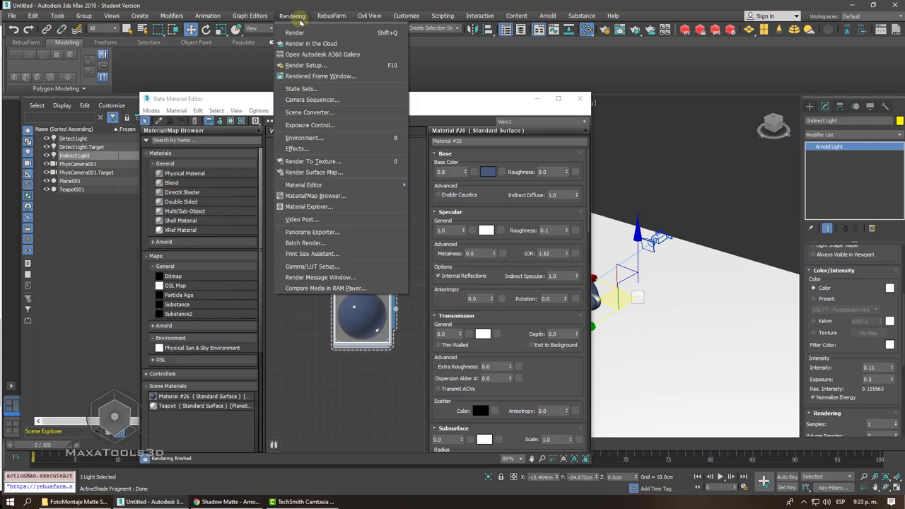
click(321, 137)
drag(446, 106, 731, 92)
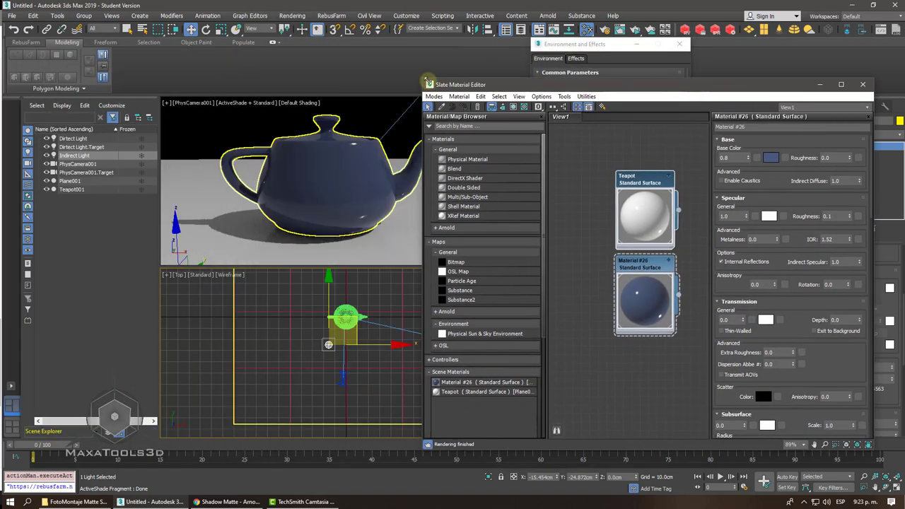
drag(426, 86, 501, 83)
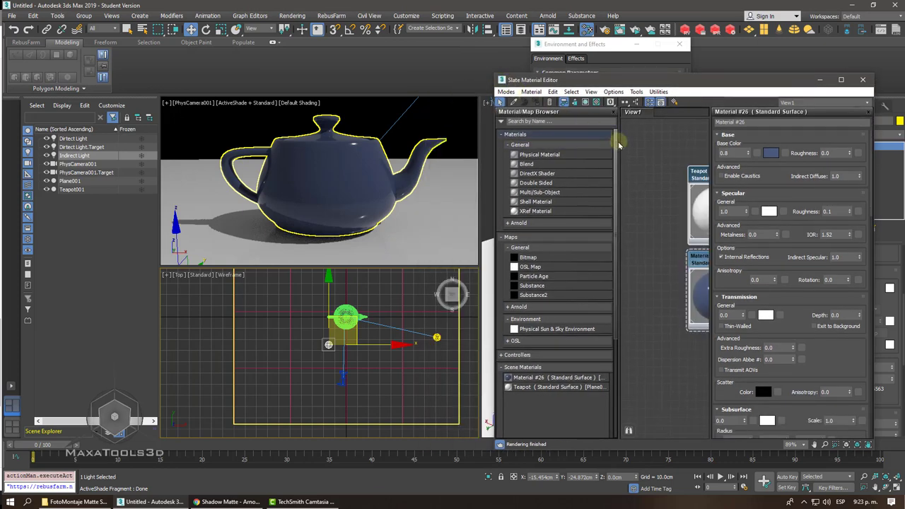
drag(615, 138, 584, 139)
scroll(615, 212, down, 2)
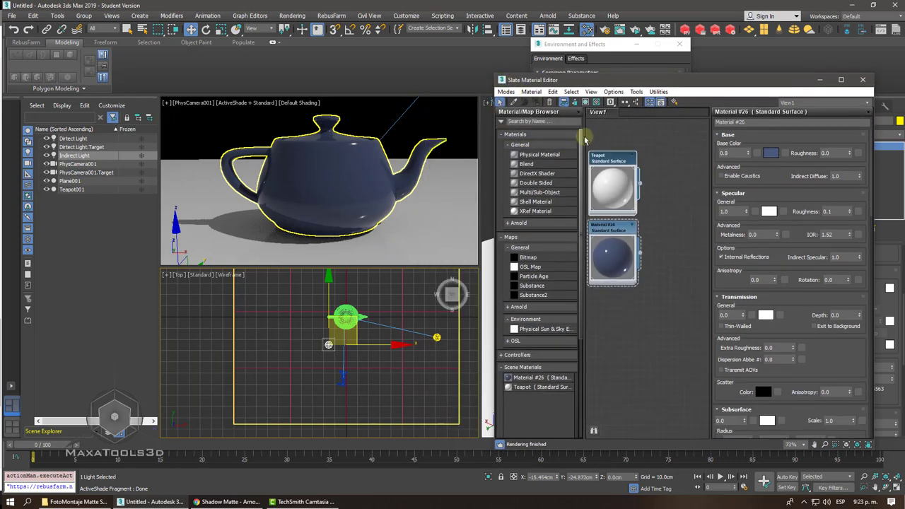
mouse_move(596, 49)
mouse_down()
mouse_move(238, 65)
mouse_move(66, 56)
mouse_up()
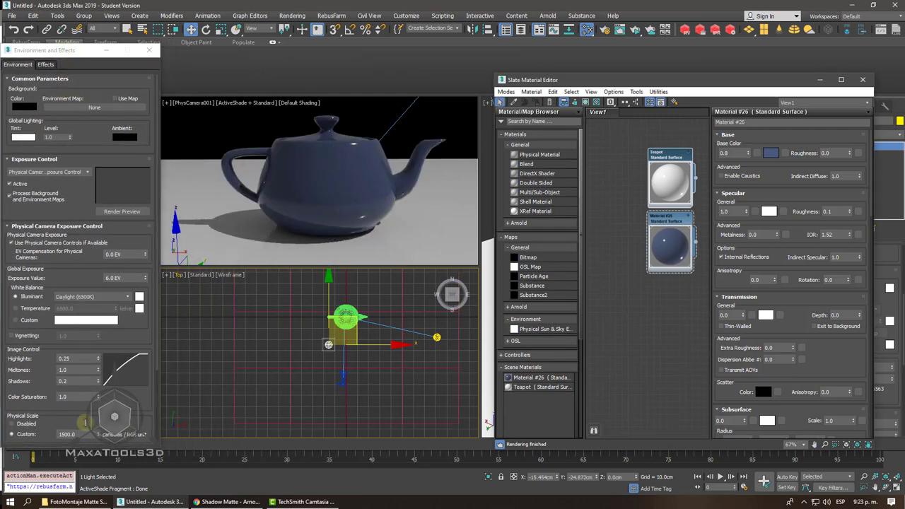
Step: Open 1_elio-armchair-illum-dining-table-teak.jpg from the FotoMontaje Matte Shadows Fotos folder
click(74, 501)
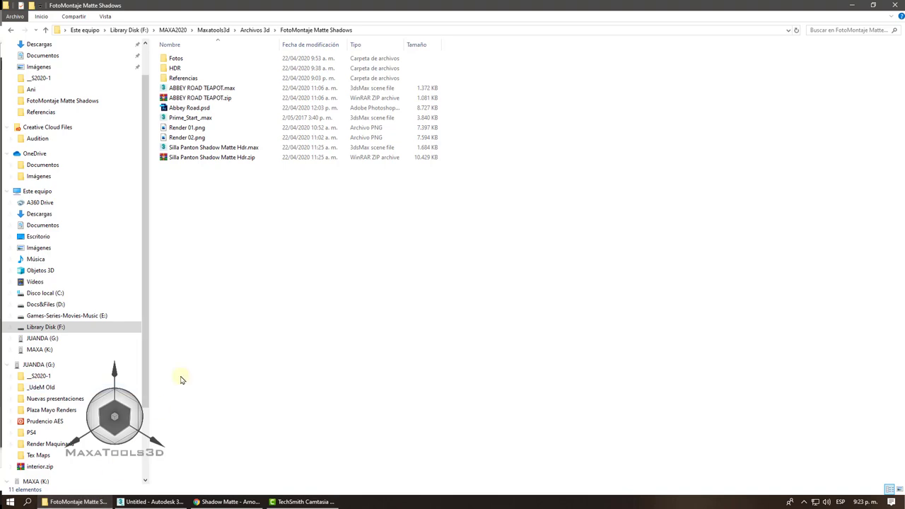
double_click(185, 60)
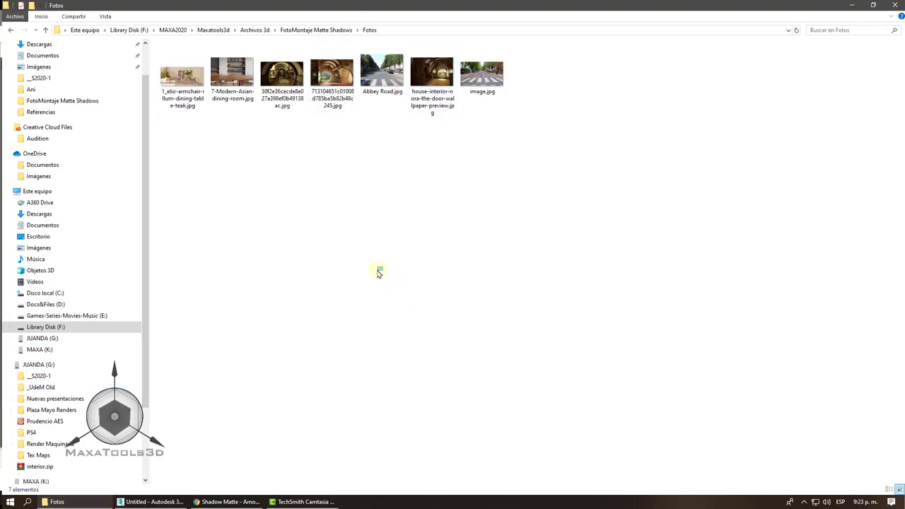
double_click(178, 81)
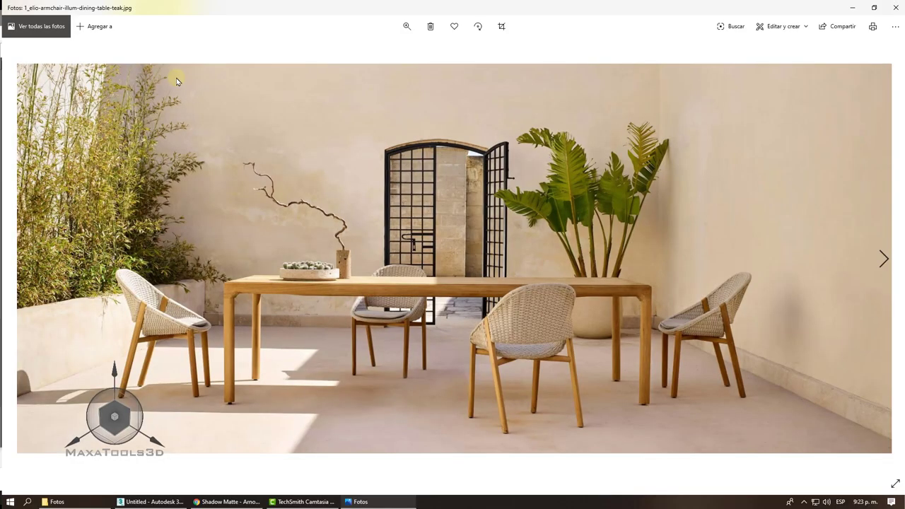
Step: Step through the Fotos images with the arrow keys until Abbey Road.jpg appears
key(Right)
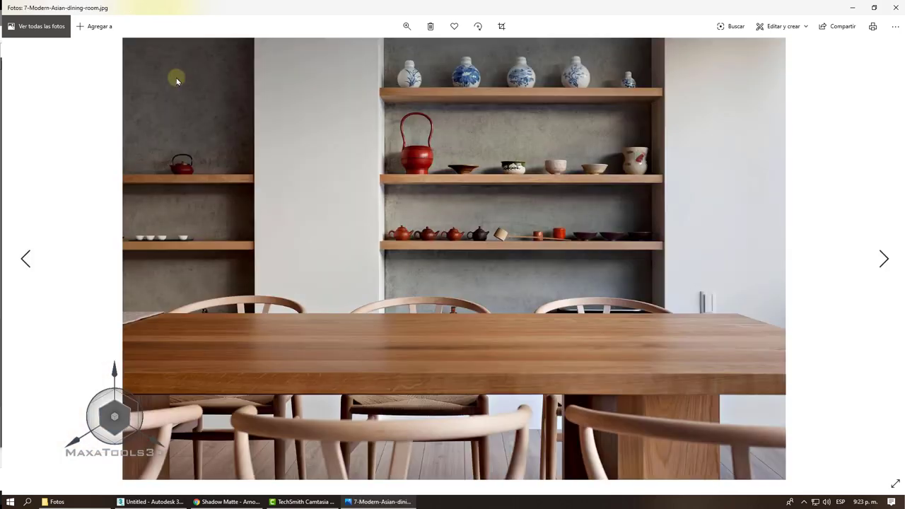
key(Right)
key(Right)
key(Left)
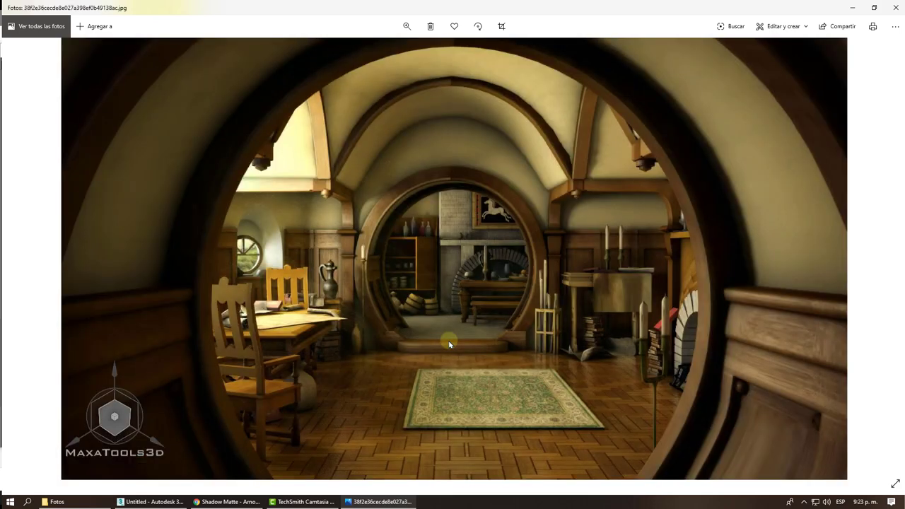
key(Right)
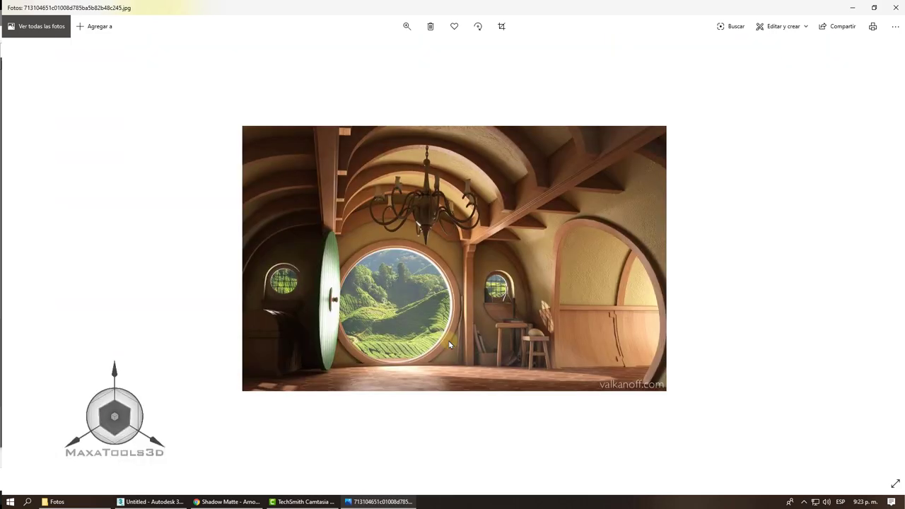
key(Right)
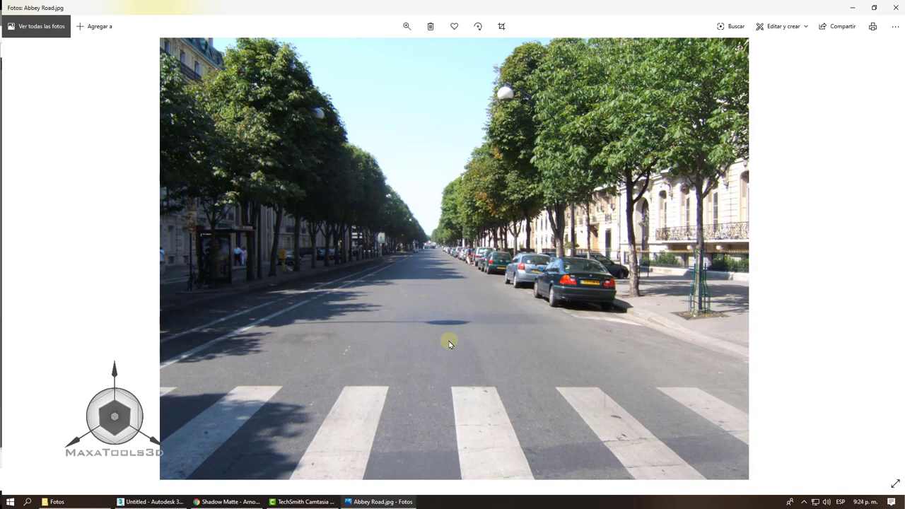
Step: Check the Abbey Road photo's file info: dimensions 1400 x 1050
right_click(573, 189)
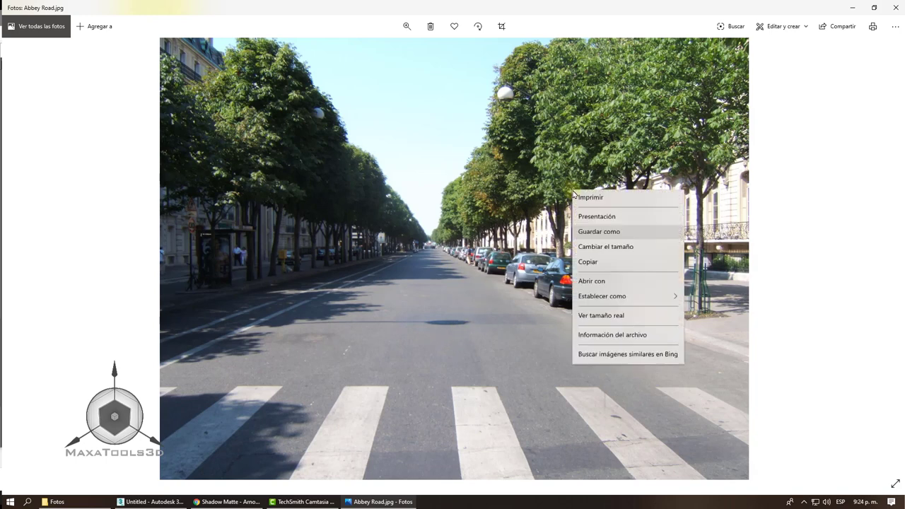
click(598, 436)
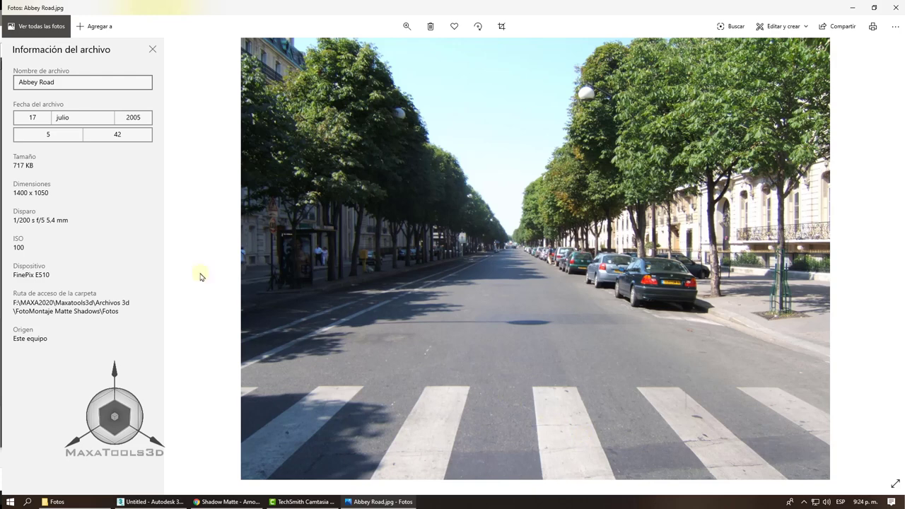
drag(14, 193, 49, 199)
click(374, 203)
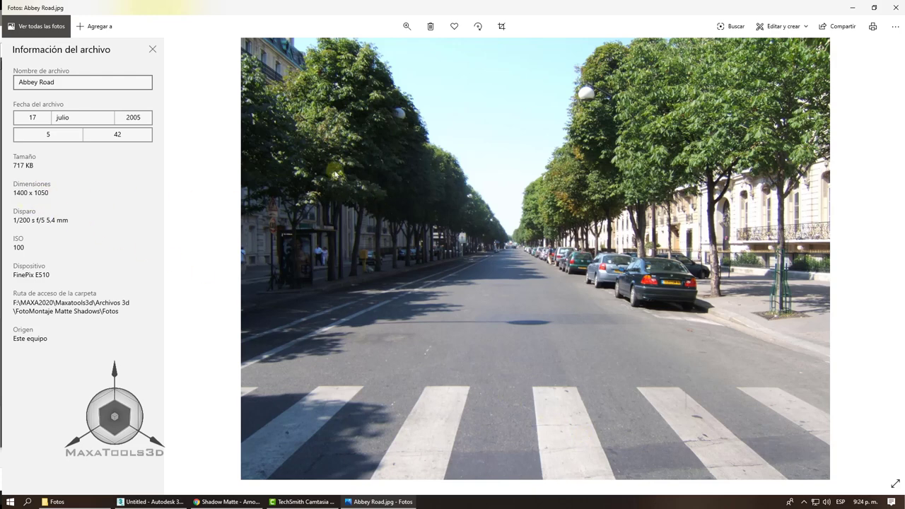
click(152, 50)
Step: Check the hobbit interior photo's dimensions (900 x 563), then minimize the Photos viewer
key(Right)
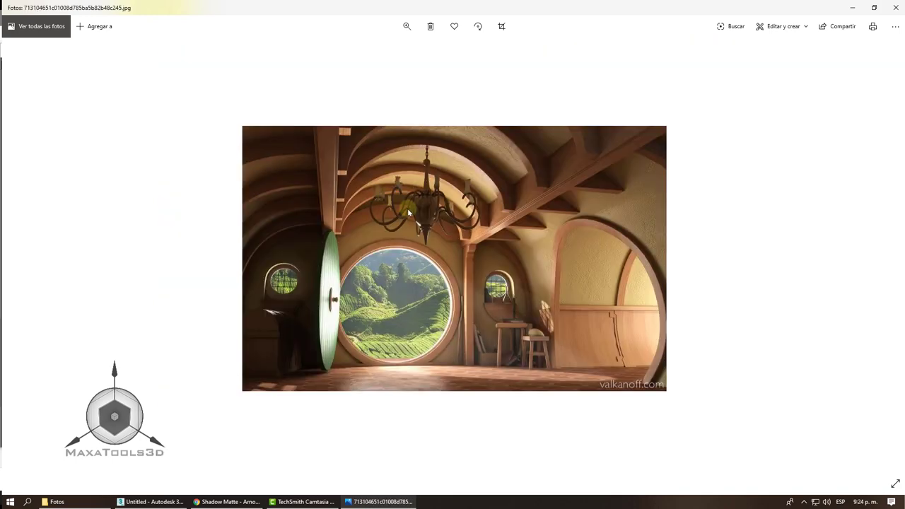
right_click(409, 212)
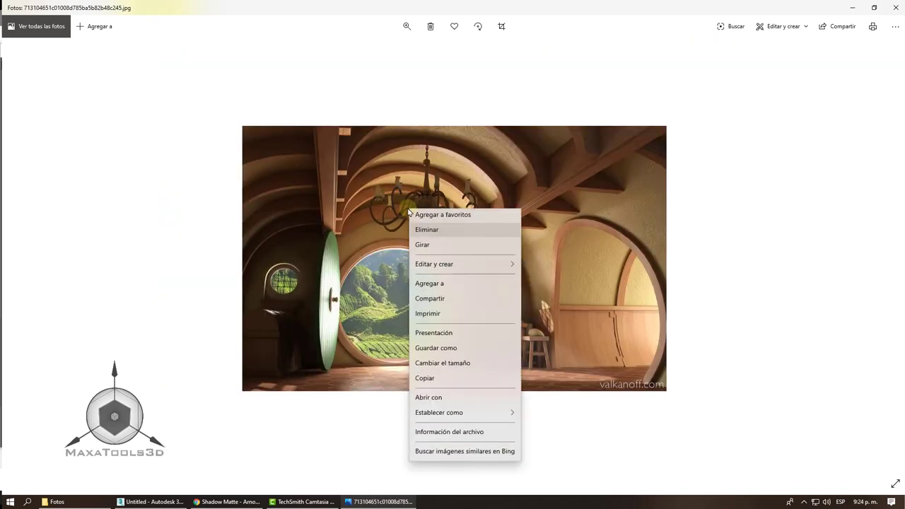
click(458, 435)
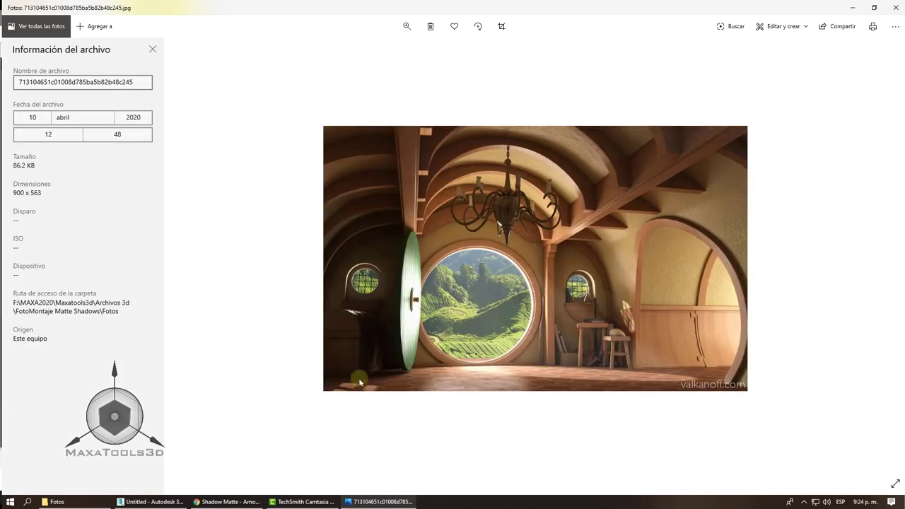
drag(17, 192, 85, 198)
click(244, 239)
click(852, 7)
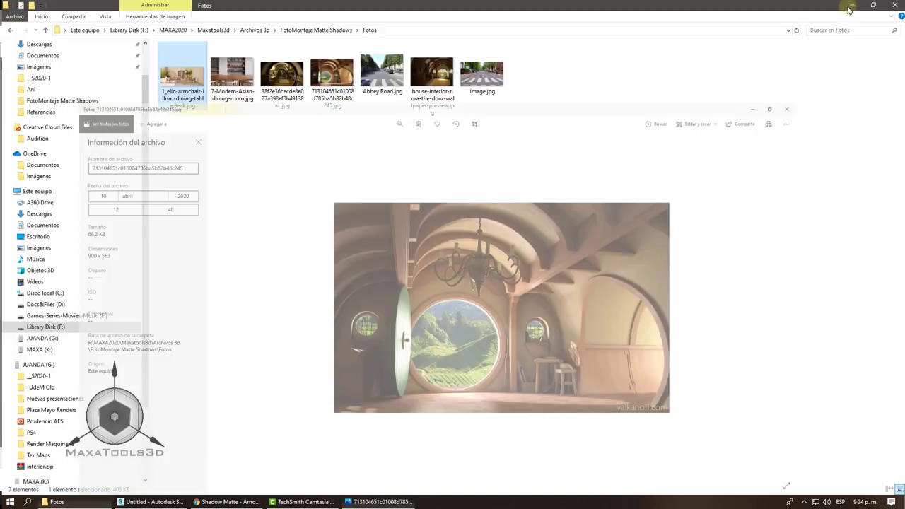
Step: In Render Setup's Common tab, set Output Size Width 1400 and Height 1050
click(852, 5)
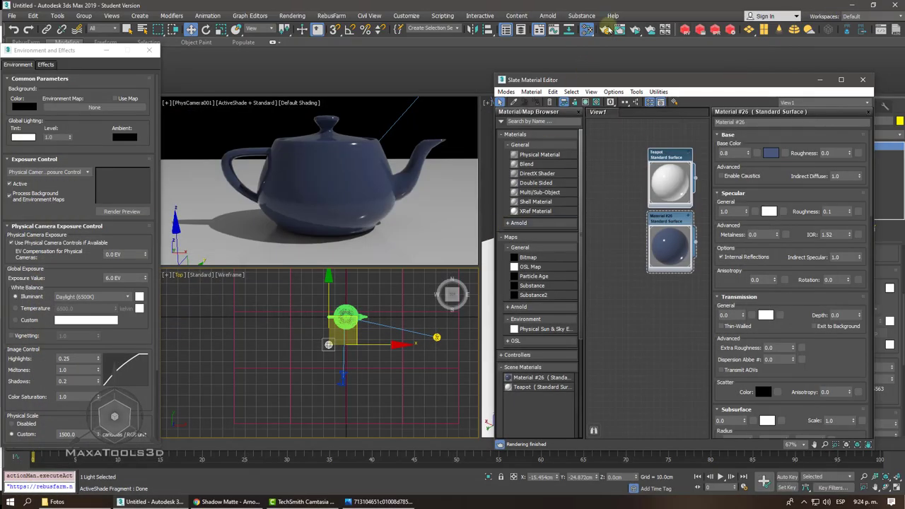
click(607, 28)
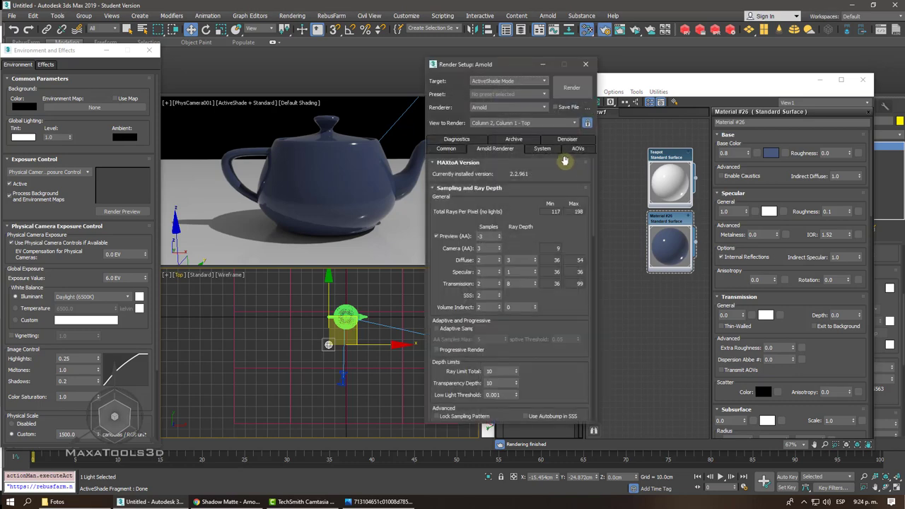
click(447, 149)
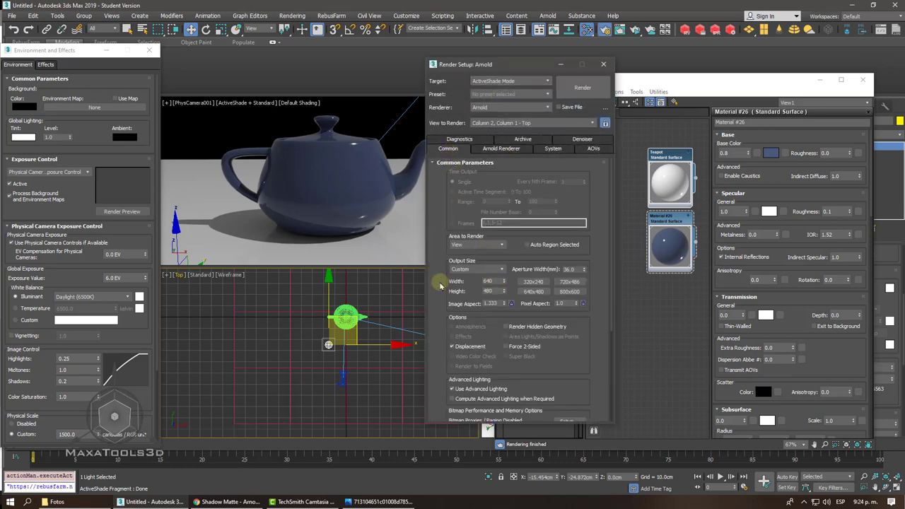
double_click(488, 282)
text(00)
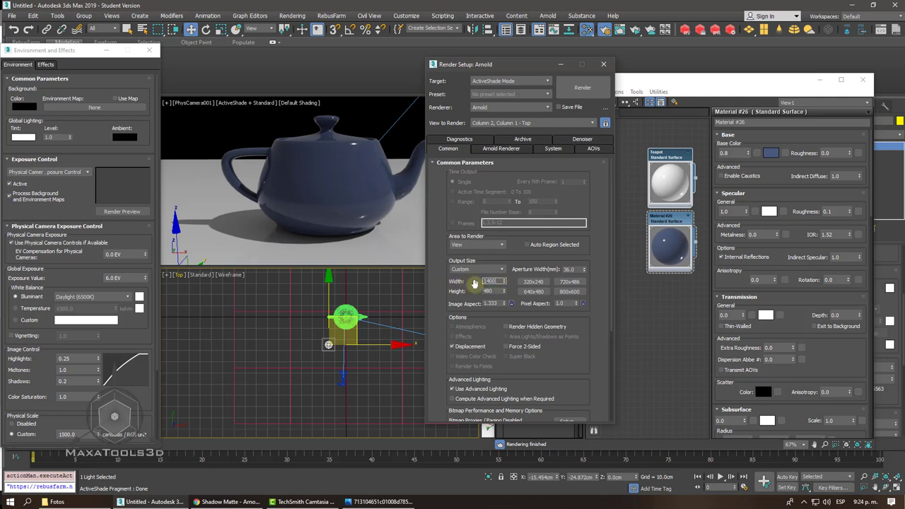
double_click(492, 290)
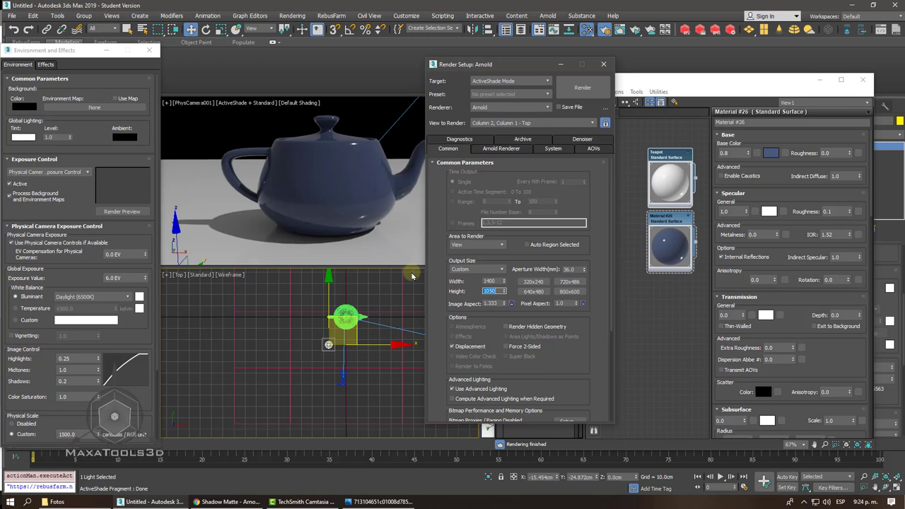
drag(521, 66, 618, 96)
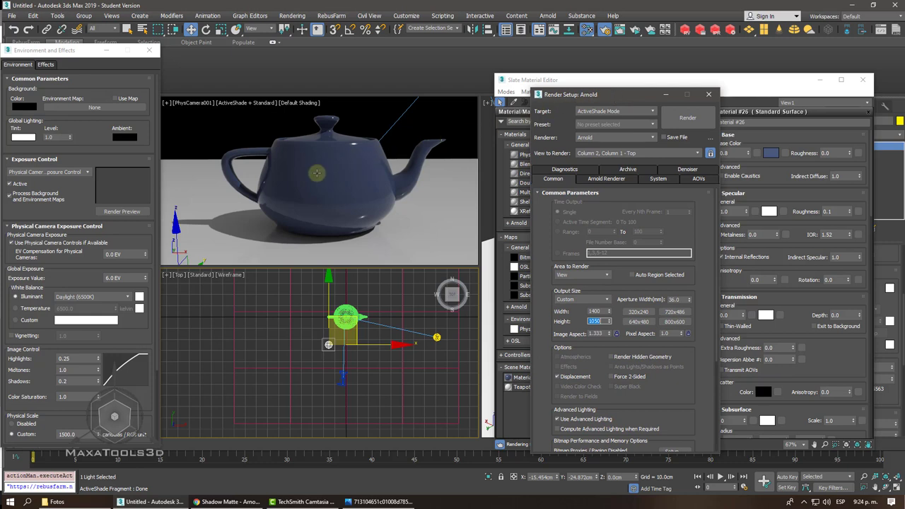
Step: Turn on Safe Frames in the PhysCamera viewport with Shift+F and clear the selection
right_click(317, 173)
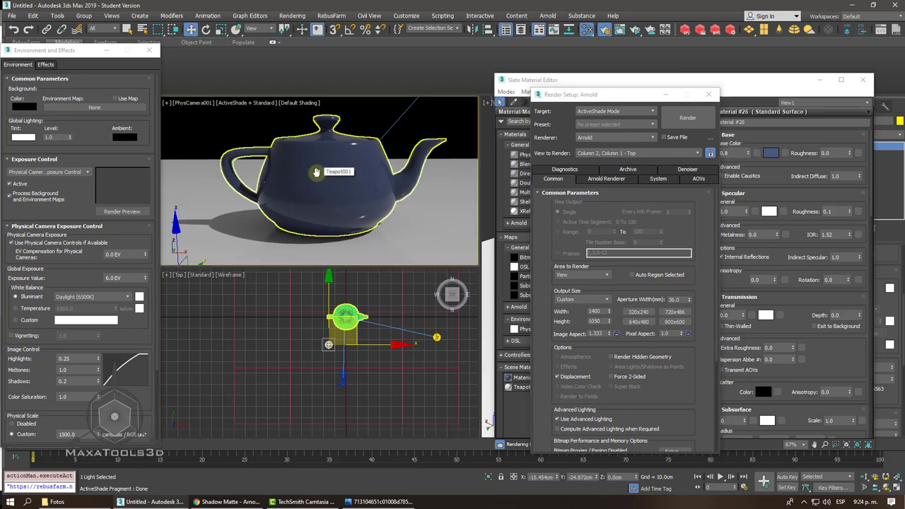
key(shift+f)
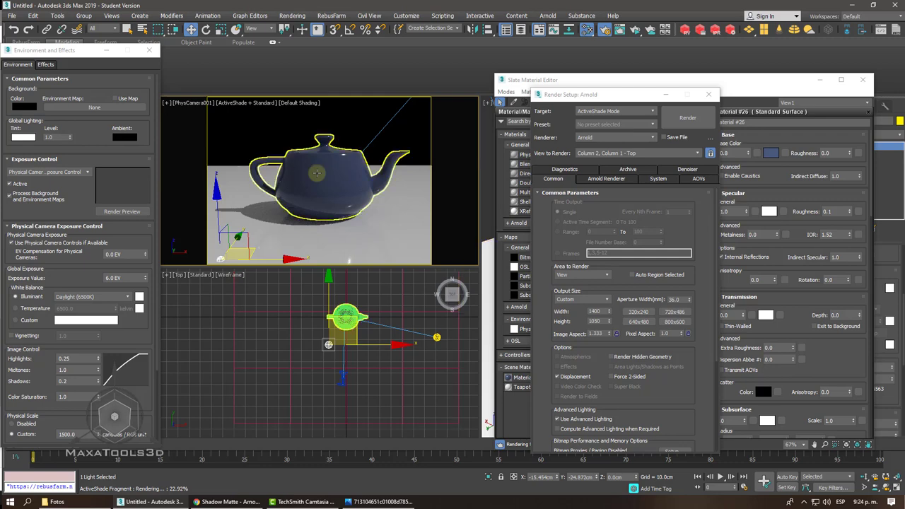
key(ctrl+d)
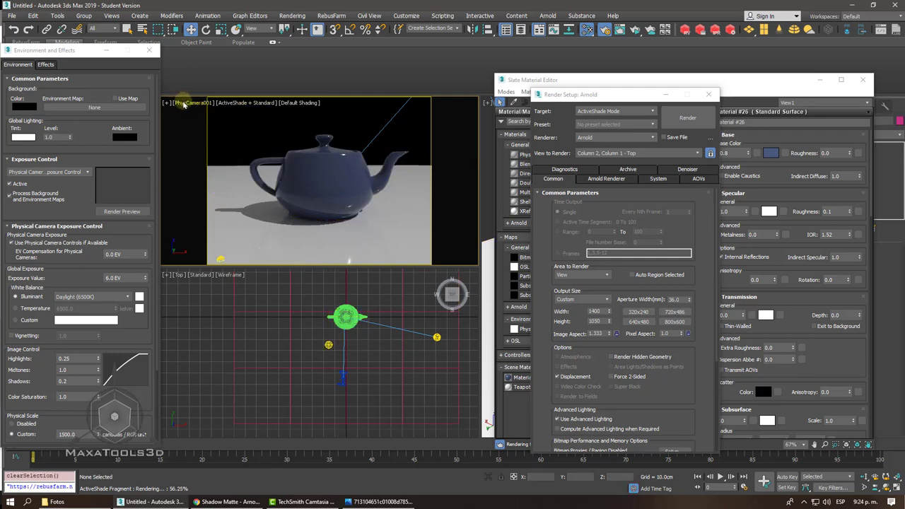
click(183, 103)
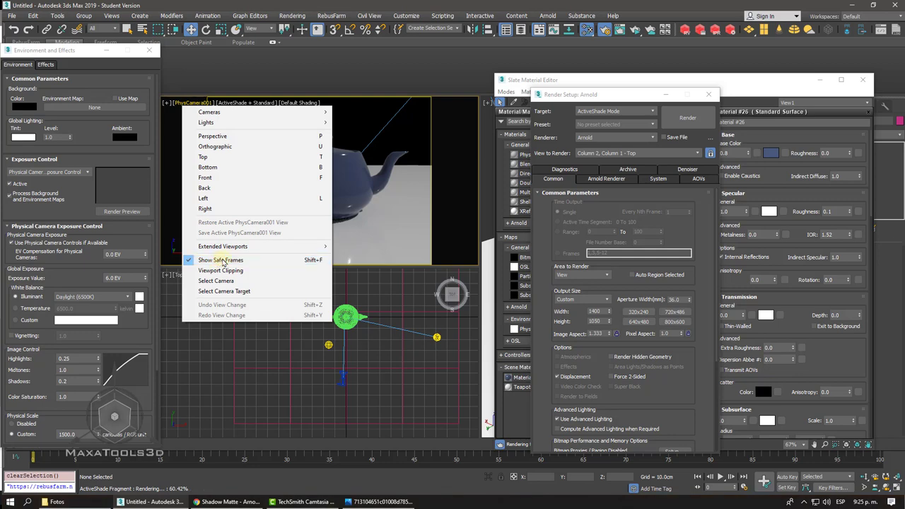
click(577, 133)
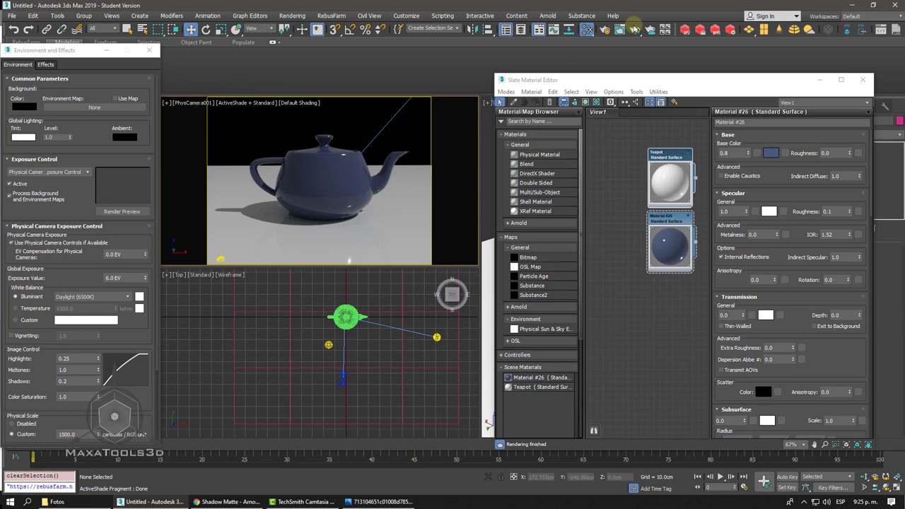
Step: Try out background colours in the colour picker, then cancel the change
click(29, 107)
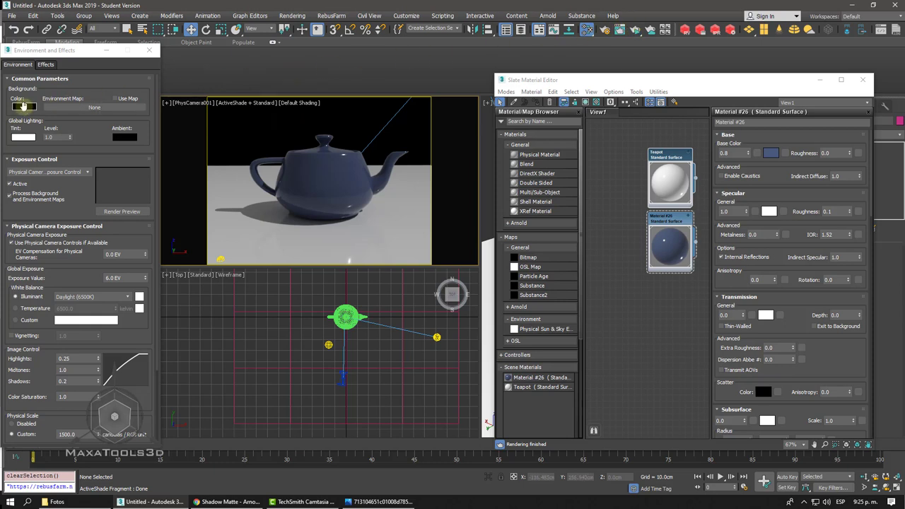
click(261, 65)
mouse_move(261, 65)
mouse_down()
mouse_move(230, 119)
mouse_move(243, 99)
mouse_up()
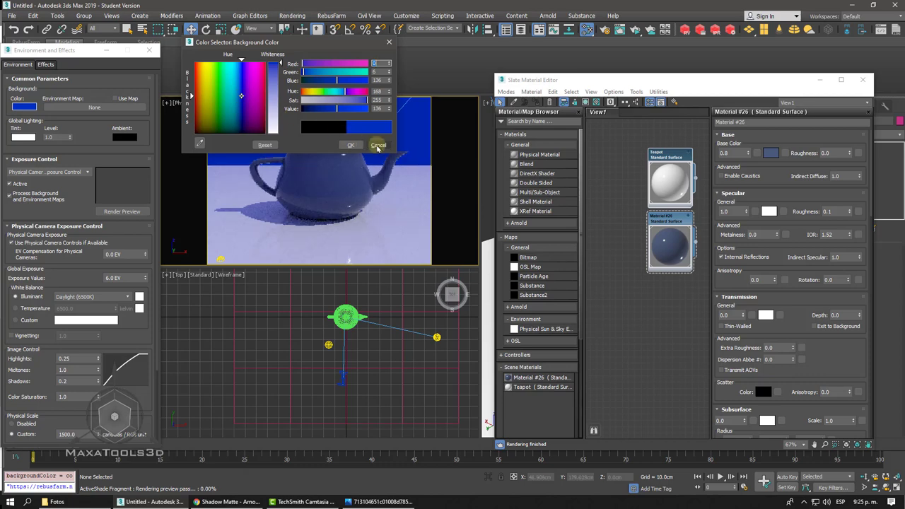
click(378, 145)
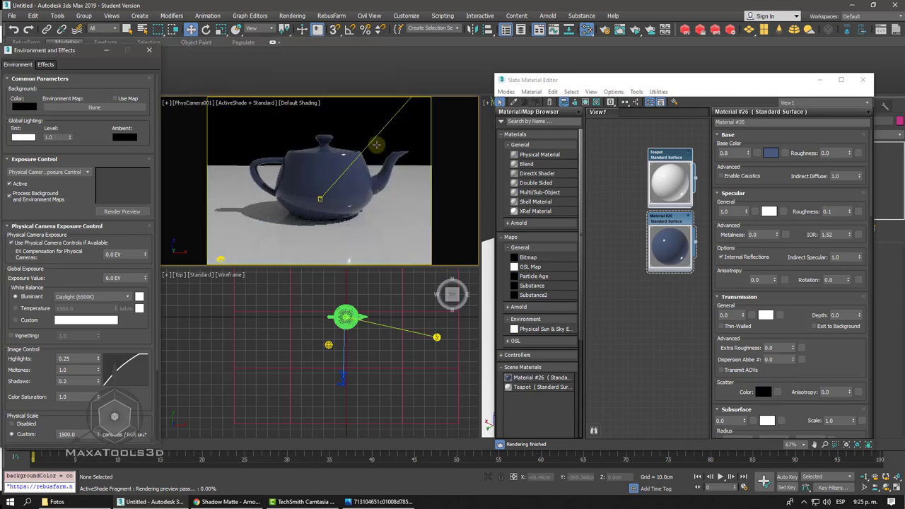
Step: Assign a Bitmap environment map loading Abbey Road.jpg from the Fotos folder
click(90, 110)
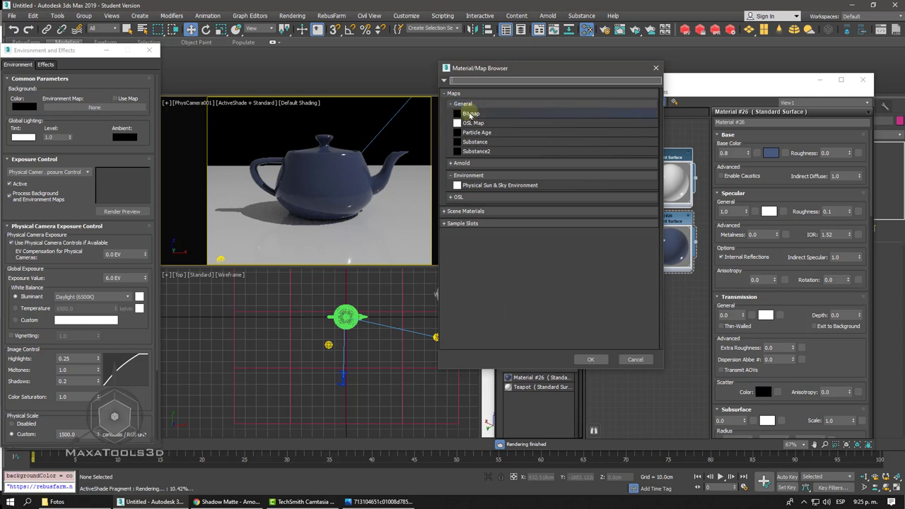
double_click(470, 115)
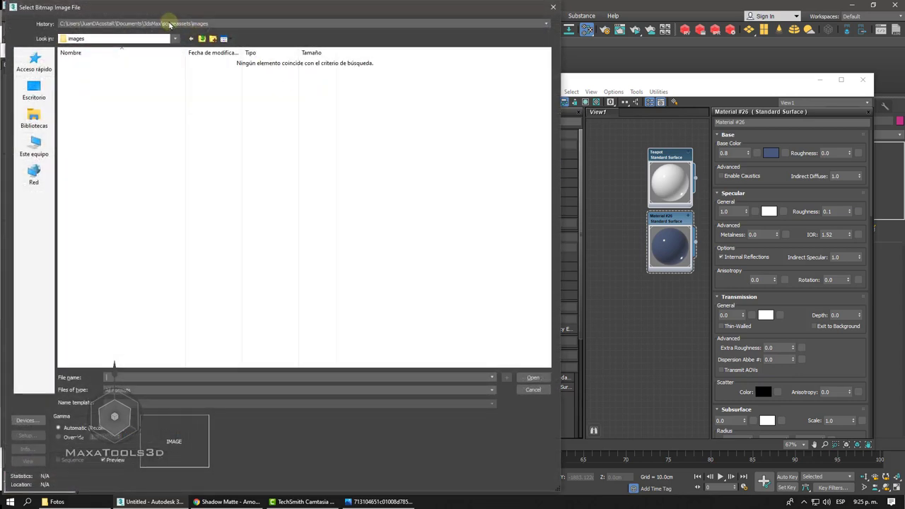
click(170, 24)
click(151, 37)
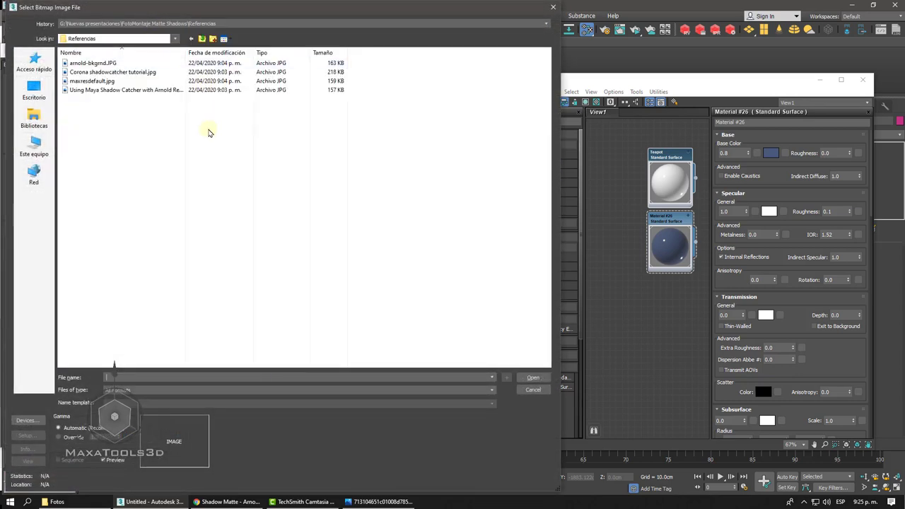
click(99, 64)
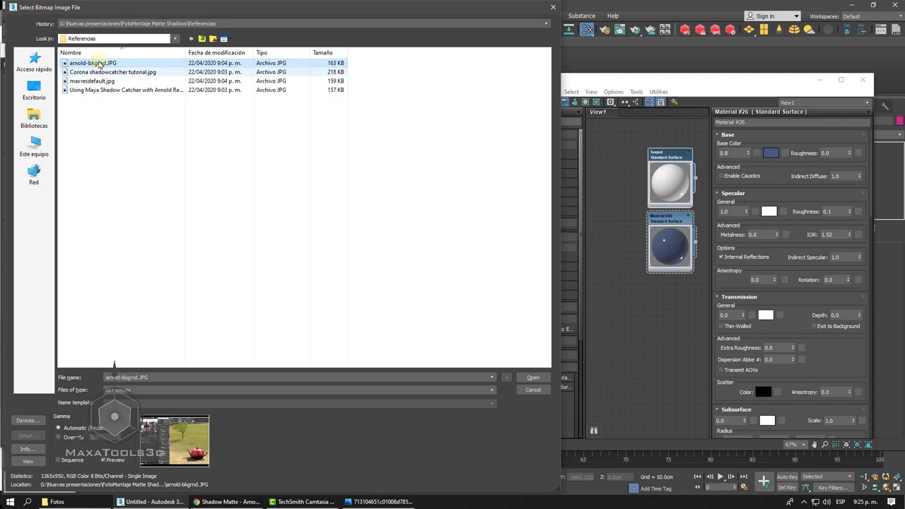
key(Down)
key(Down)
key(Down)
click(201, 39)
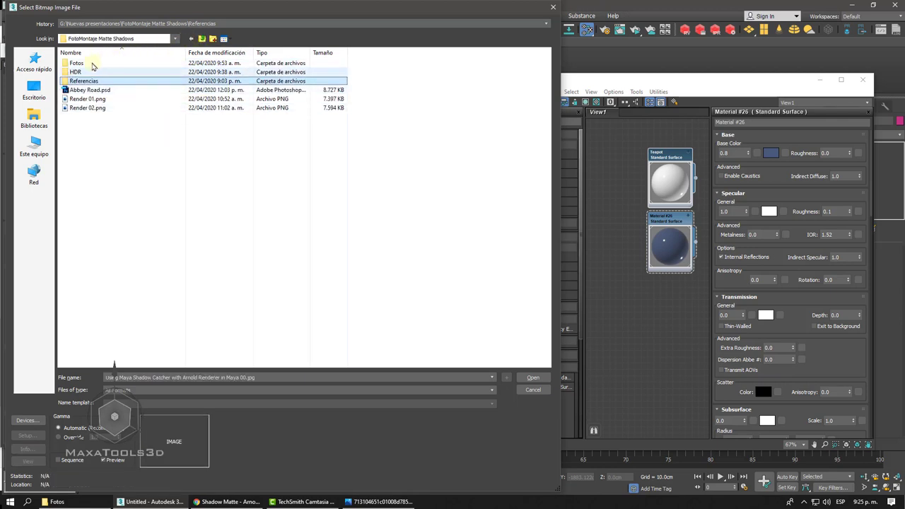
double_click(106, 63)
click(244, 267)
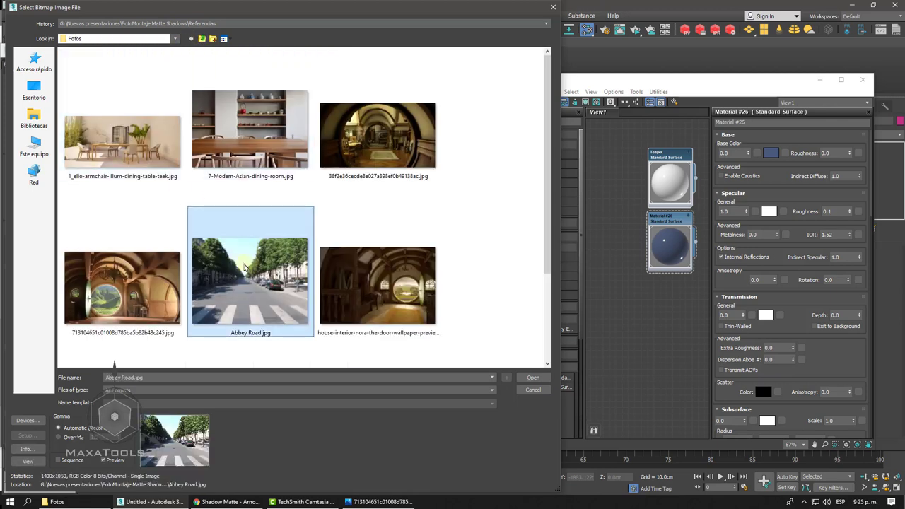
click(542, 379)
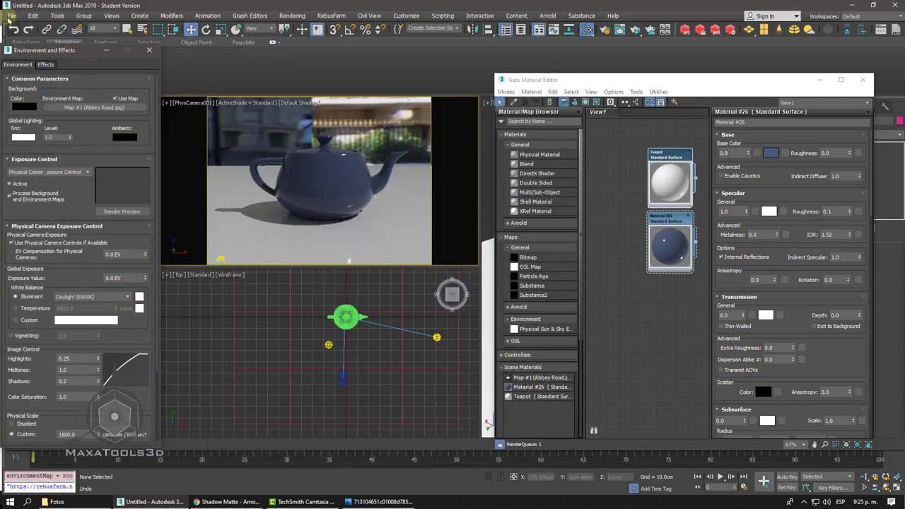
Step: View Abbey Road.jpg via View Image File, place it beside the camera view, zoom to 2:1
click(12, 15)
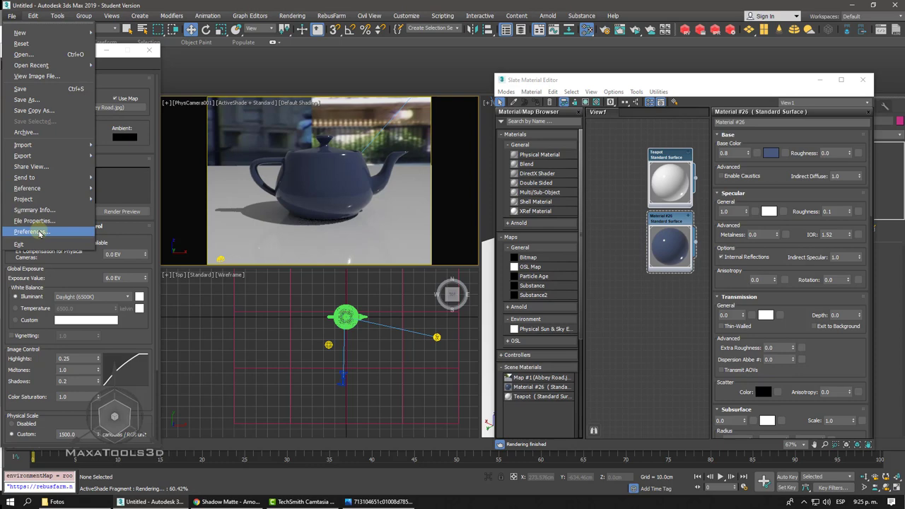
click(174, 120)
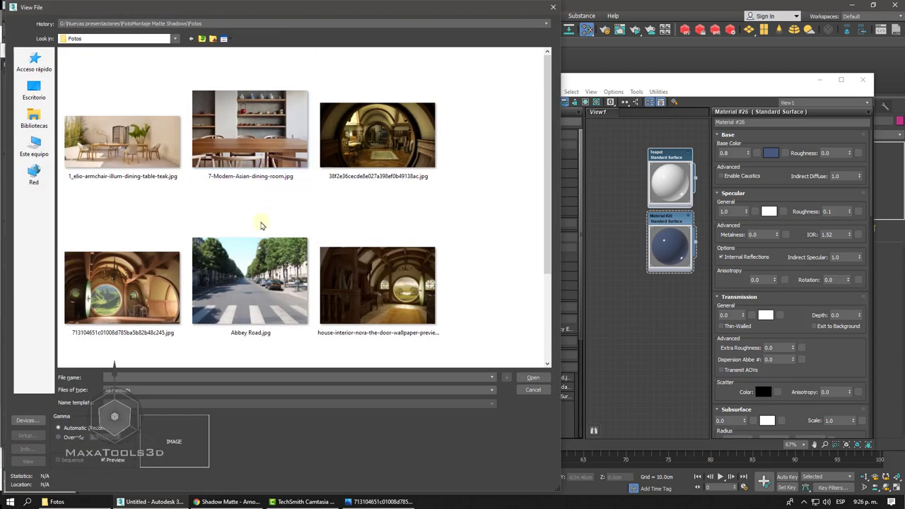
click(247, 276)
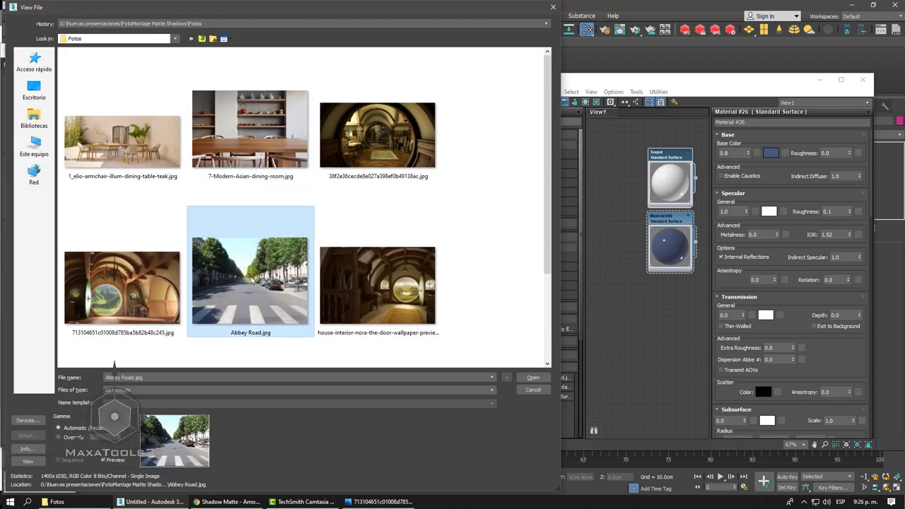
click(533, 377)
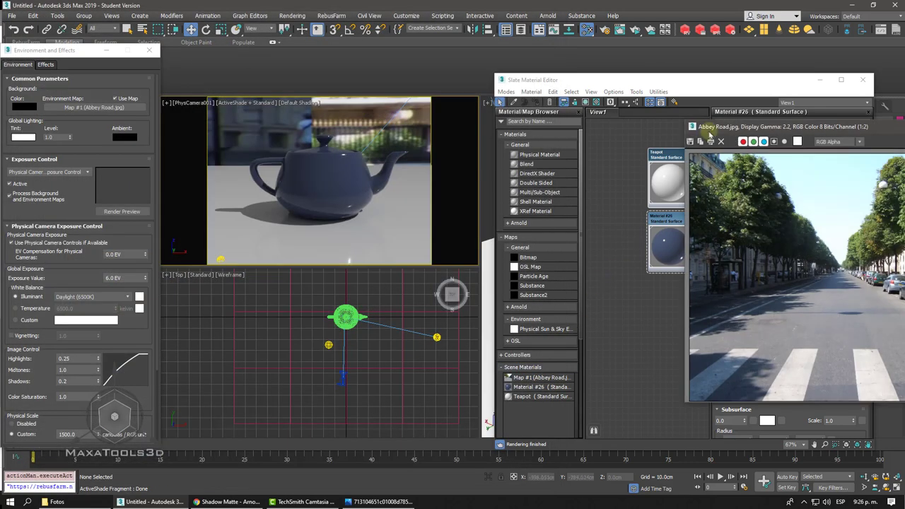
drag(637, 118, 481, 78)
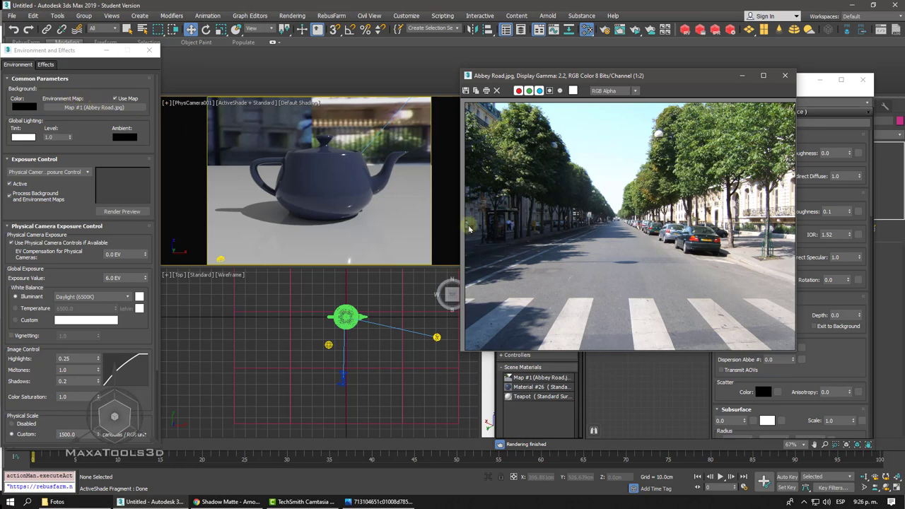
scroll(469, 227, up, 1)
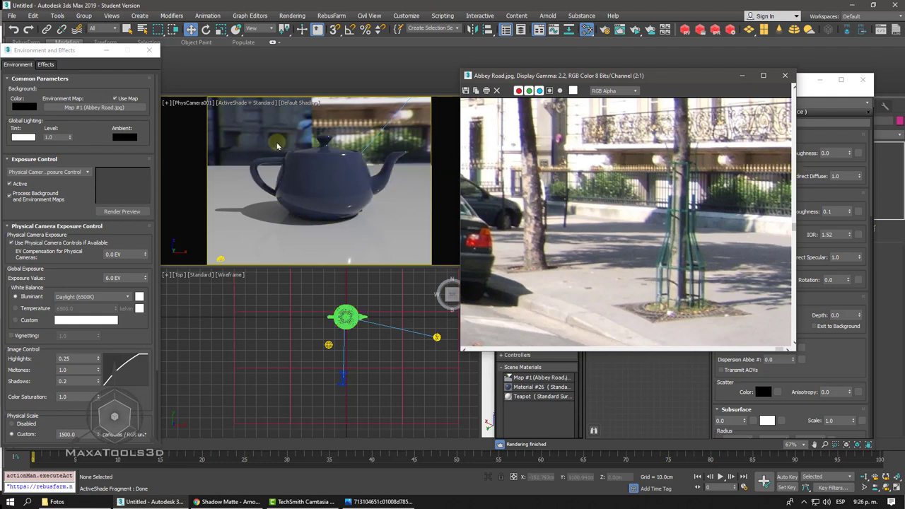
Step: Orbit the camera view toward the building and cars, toggling Expert Mode on and off
click(277, 145)
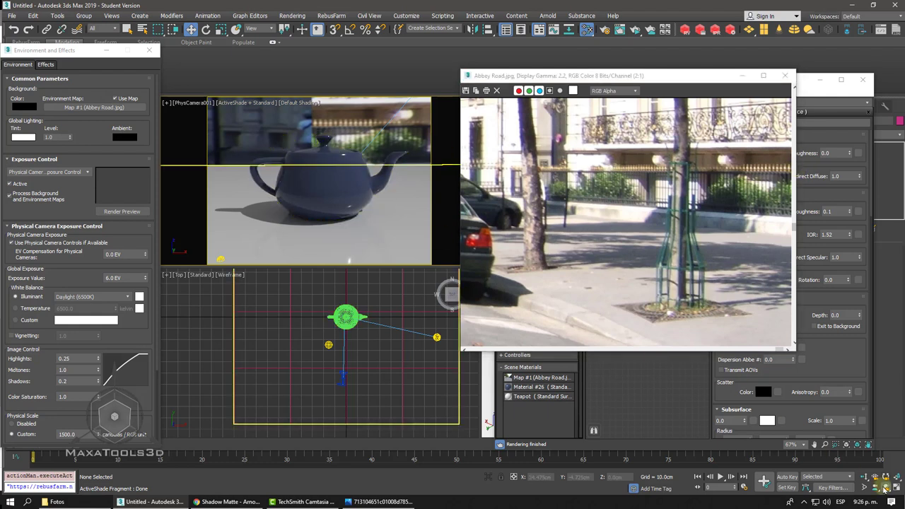
click(885, 488)
mouse_move(357, 202)
mouse_down()
mouse_move(303, 181)
mouse_move(242, 180)
mouse_move(280, 186)
mouse_up()
mouse_move(256, 191)
mouse_down()
mouse_move(230, 198)
mouse_move(261, 195)
mouse_up()
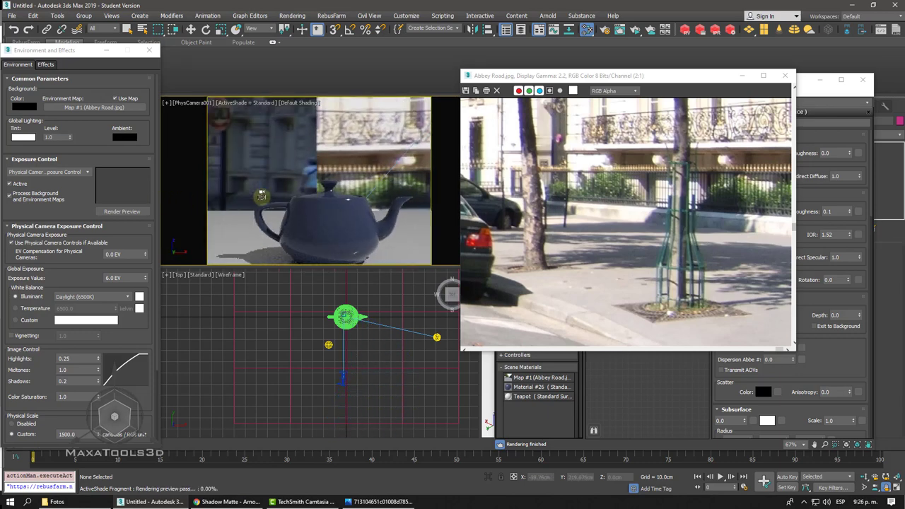
key(ctrl+x)
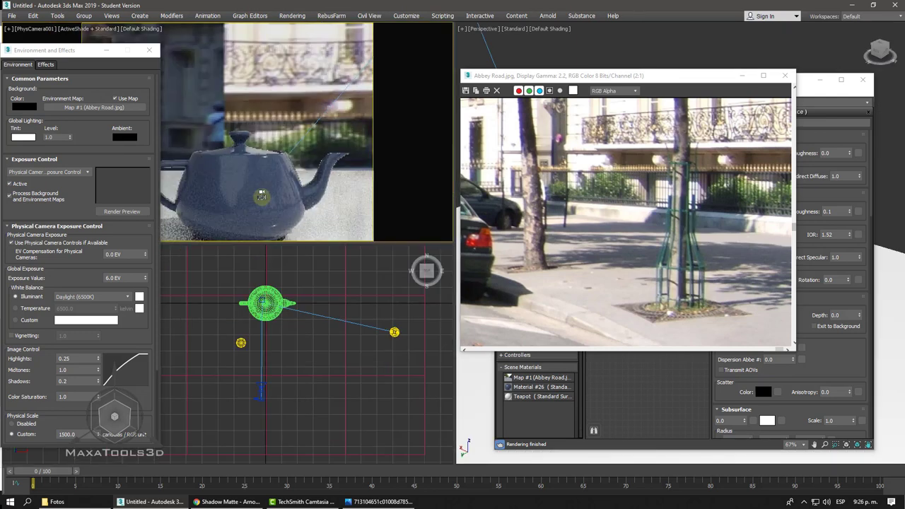
key(ctrl+x)
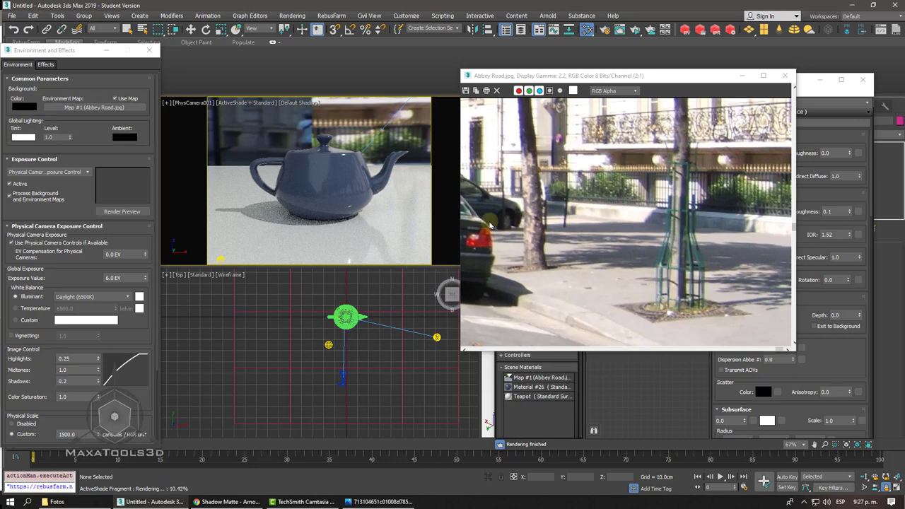
Step: Raise the light to change the teapot's shadow and close the Abbey Road image viewer
scroll(490, 221, down, 1)
scroll(557, 182, down, 1)
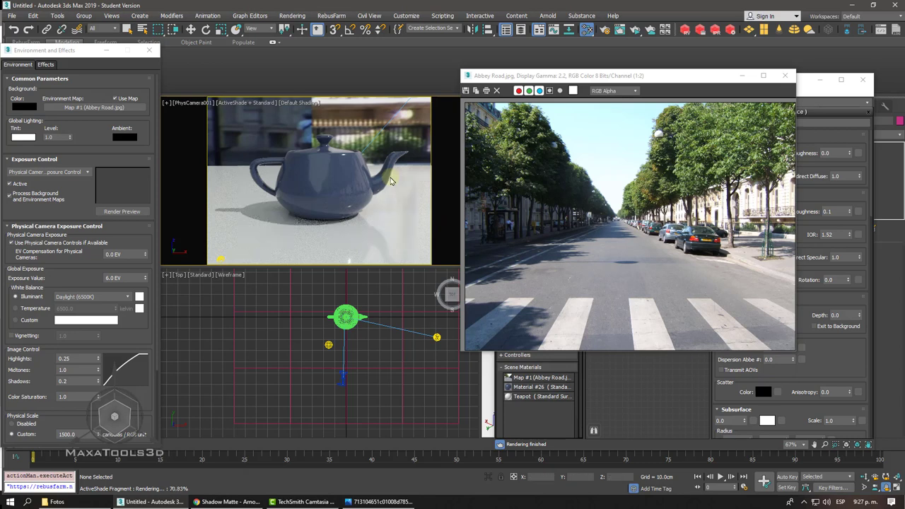
drag(389, 174, 388, 122)
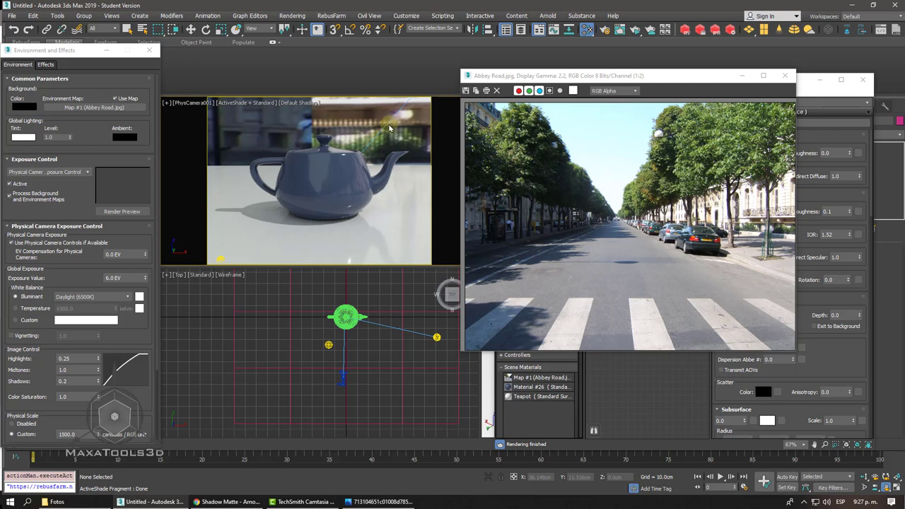
click(784, 75)
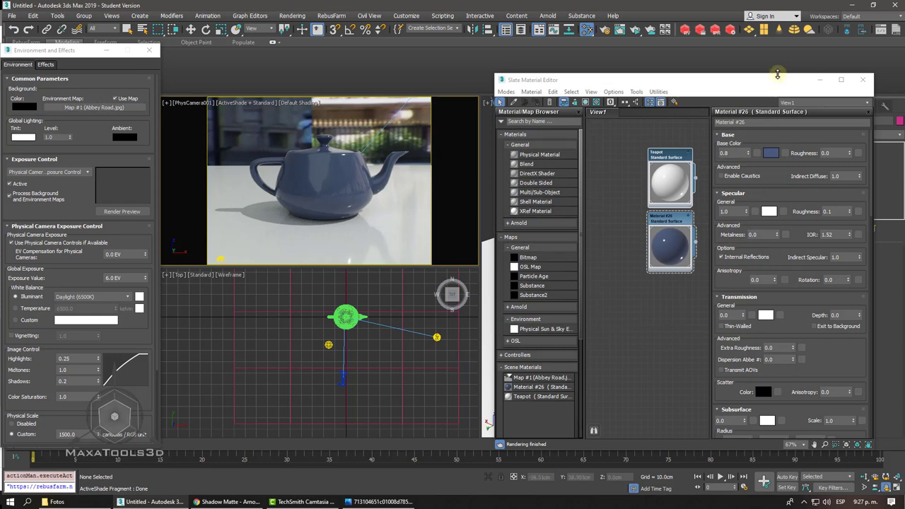
Step: Drag the Abbey Road environment map into the Slate editor as an instance and arrange the nodes
click(102, 112)
mouse_move(102, 115)
mouse_down()
mouse_move(609, 153)
mouse_move(606, 145)
mouse_move(670, 225)
mouse_move(352, 137)
mouse_up()
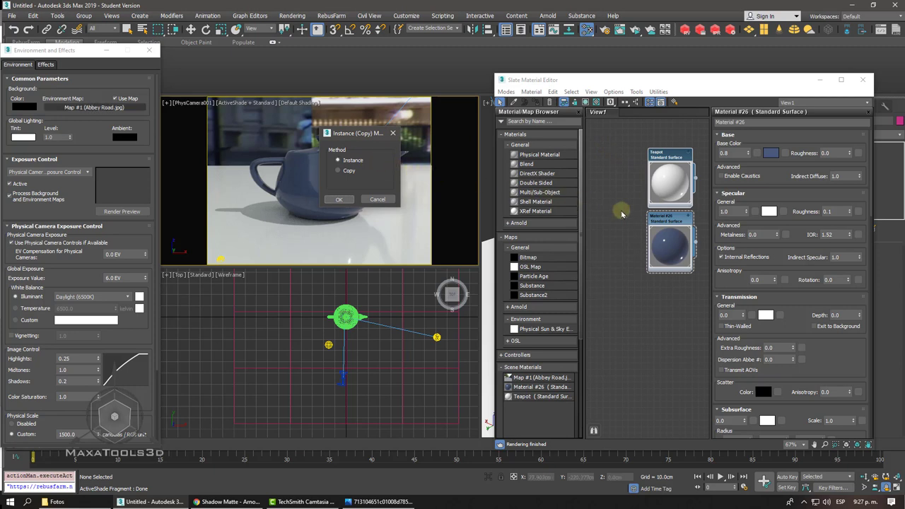
click(340, 200)
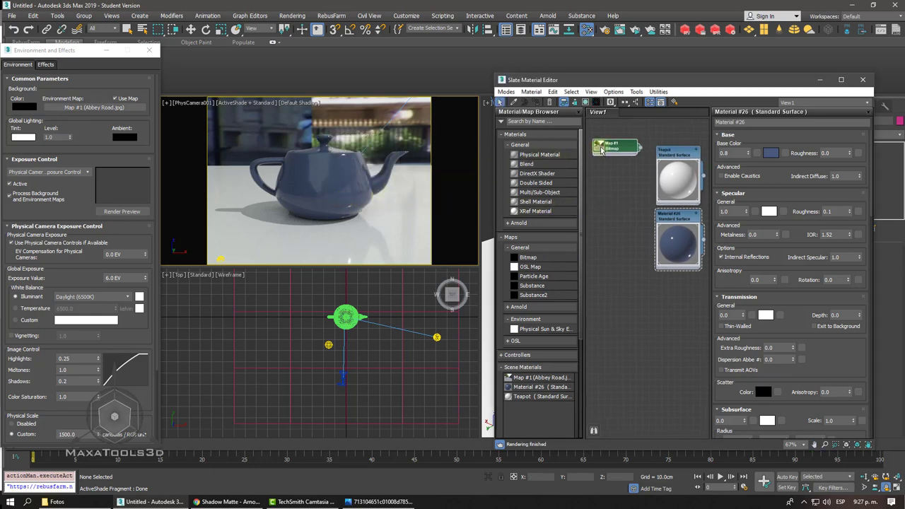
drag(602, 149, 658, 311)
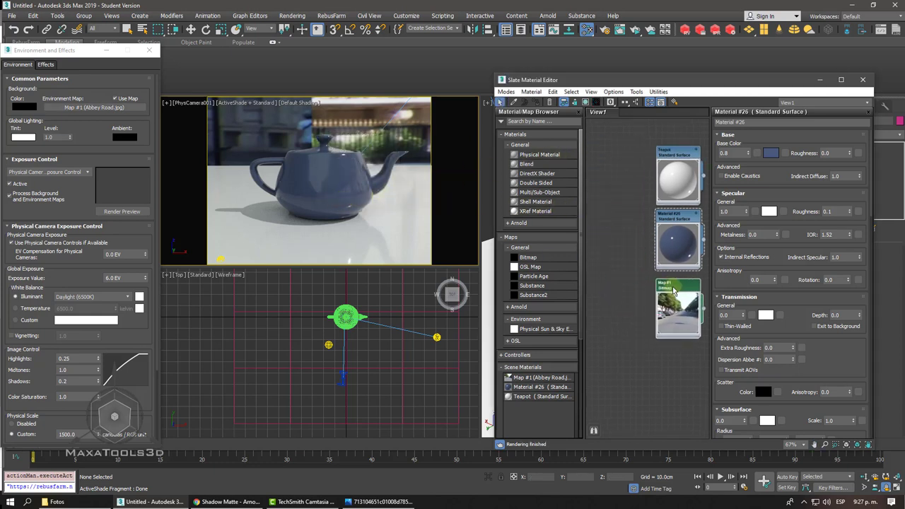
middle_drag(663, 249, 629, 114)
scroll(629, 132, up, 1)
drag(622, 201, 622, 185)
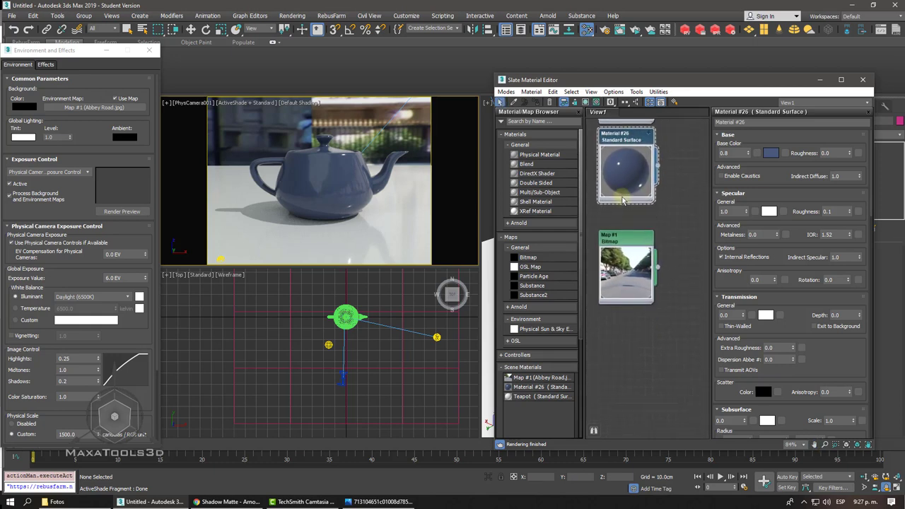
Step: Set Map #1's mapping to Screen after trying Cylindrical Environment, then select the ground plane
double_click(612, 242)
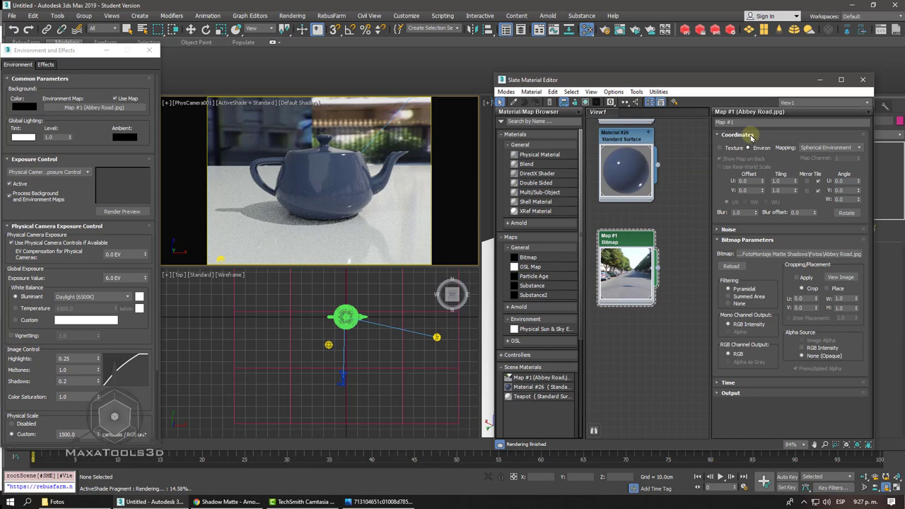
click(818, 149)
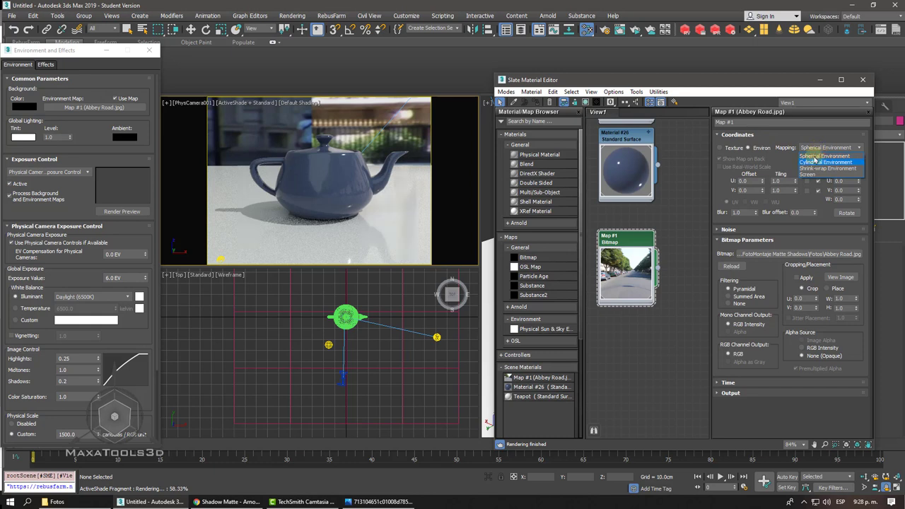
click(820, 162)
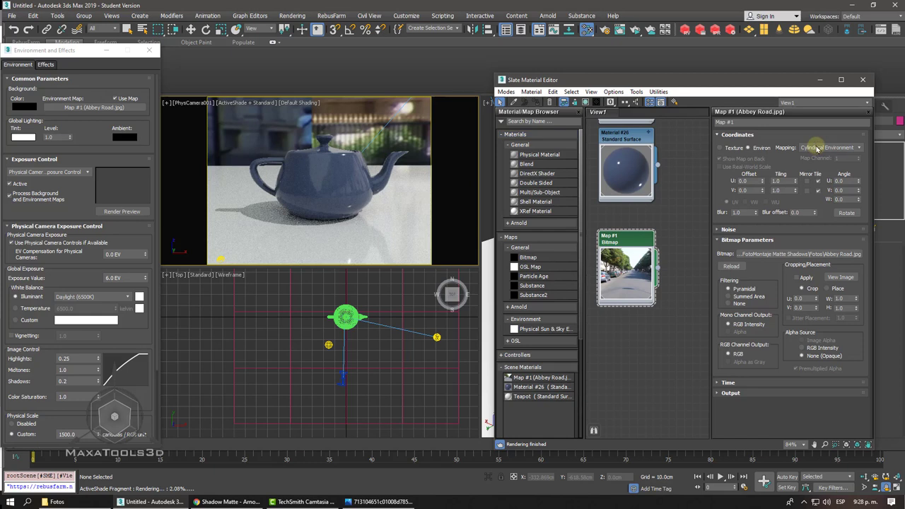
click(817, 148)
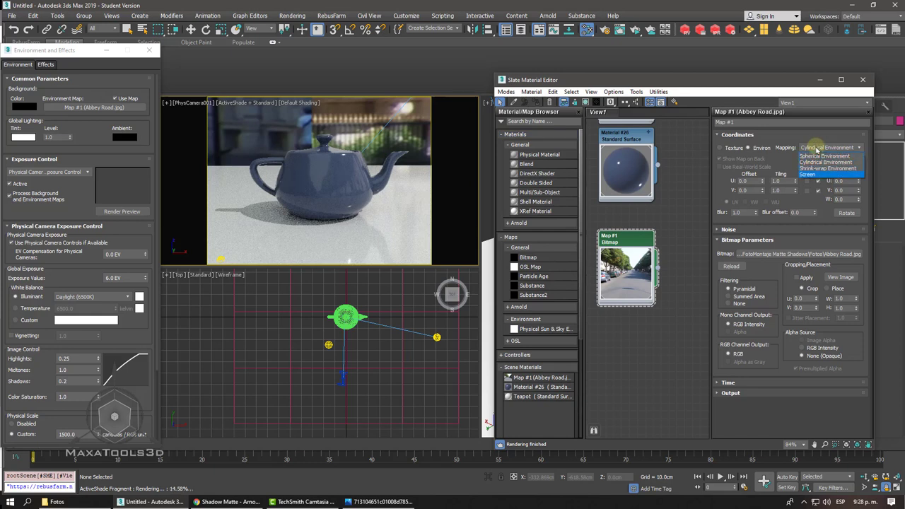
click(808, 174)
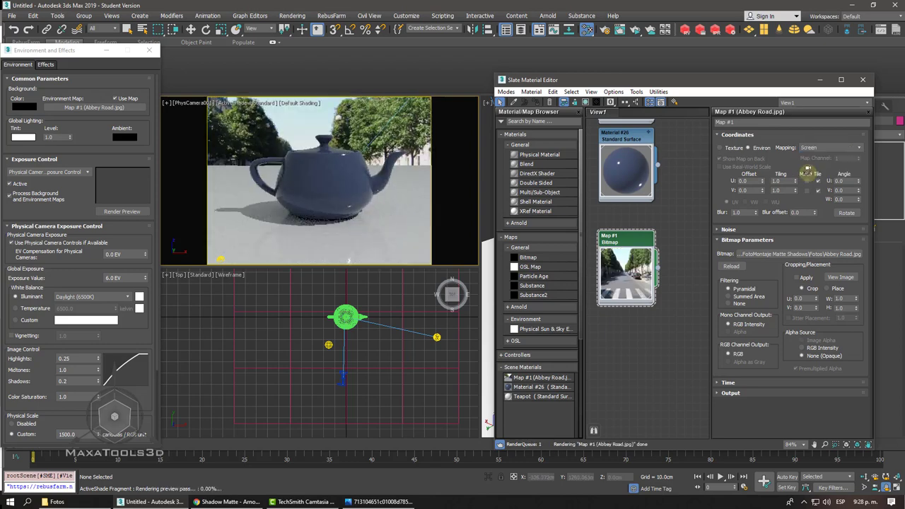
click(236, 217)
key(w)
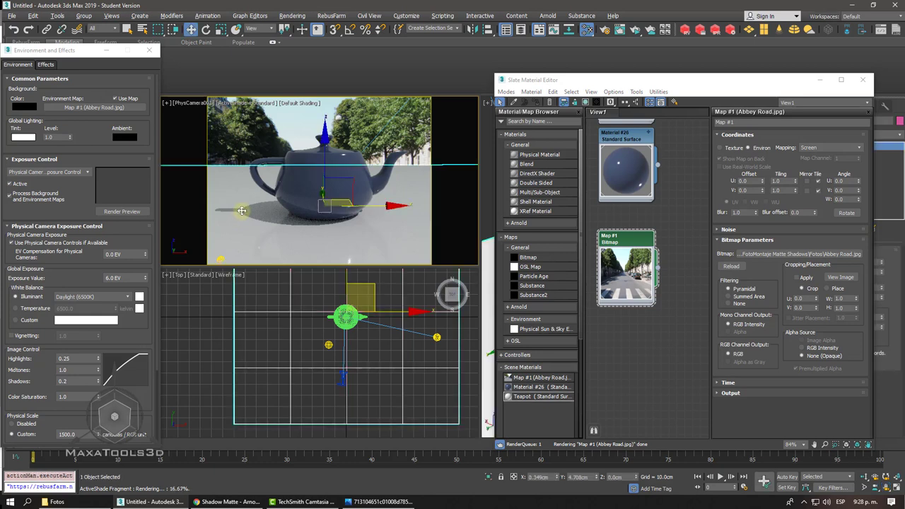
Step: Delete and restore the ground plane, move the Map #1 node up, and select the teapot
click(314, 205)
key(Delete)
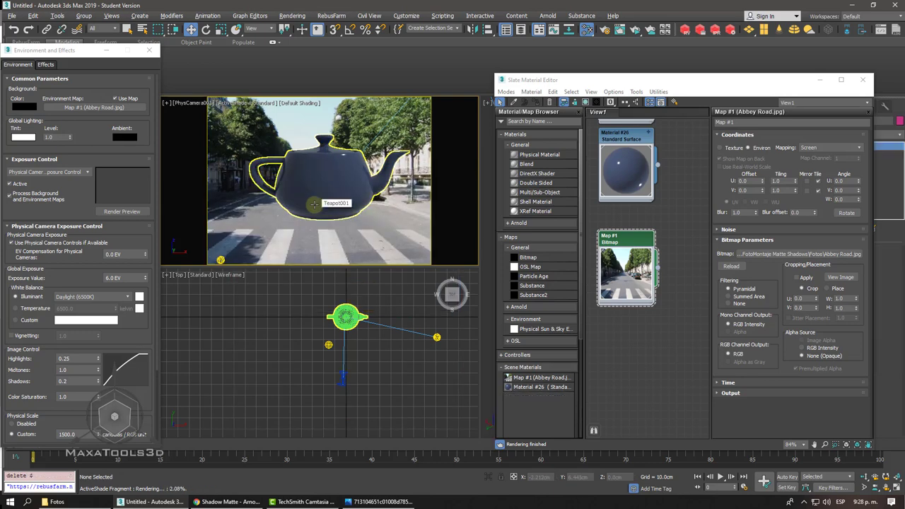
key(ctrl+z)
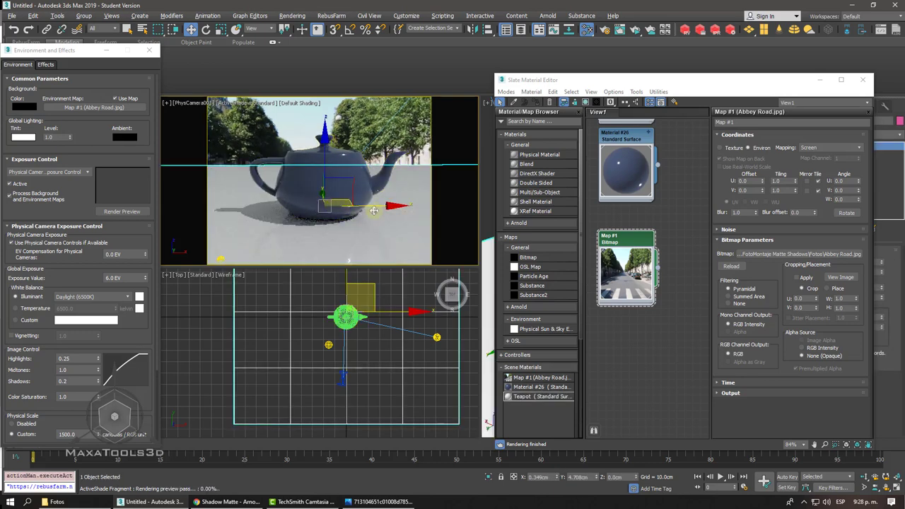
click(645, 237)
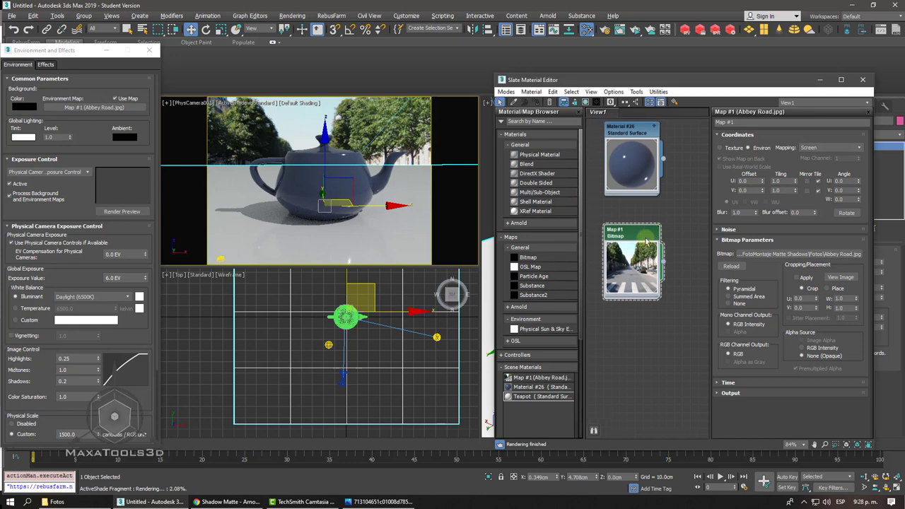
drag(644, 240, 644, 225)
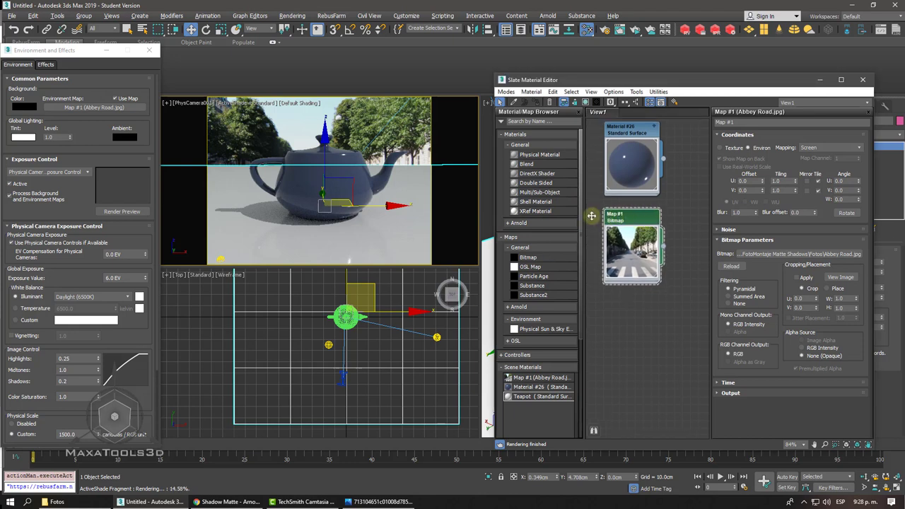
click(320, 191)
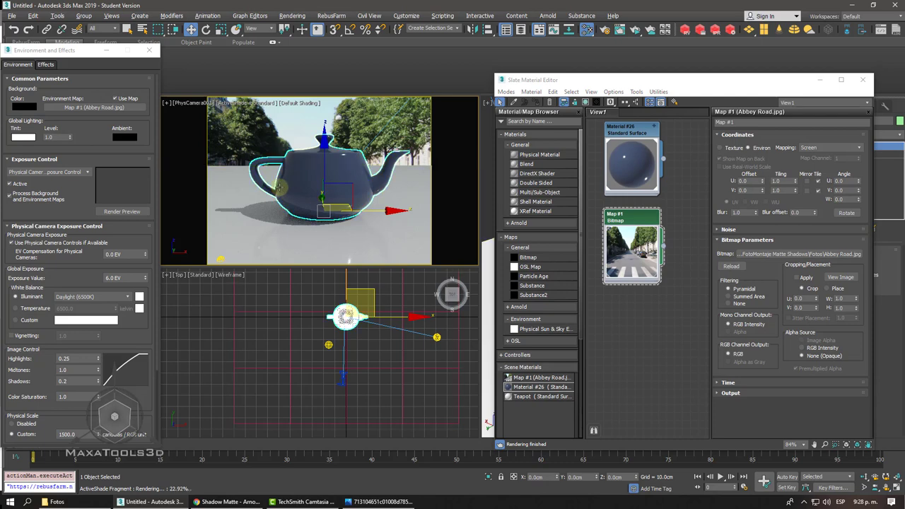
Step: Move the Slate editor aside, nudge the Abbey Road bitmap node, and close the editor
drag(594, 79, 122, 139)
mouse_move(608, 297)
alt+middle_down()
mouse_move(641, 293)
mouse_move(622, 255)
alt+middle_up()
scroll(642, 293, up, 5)
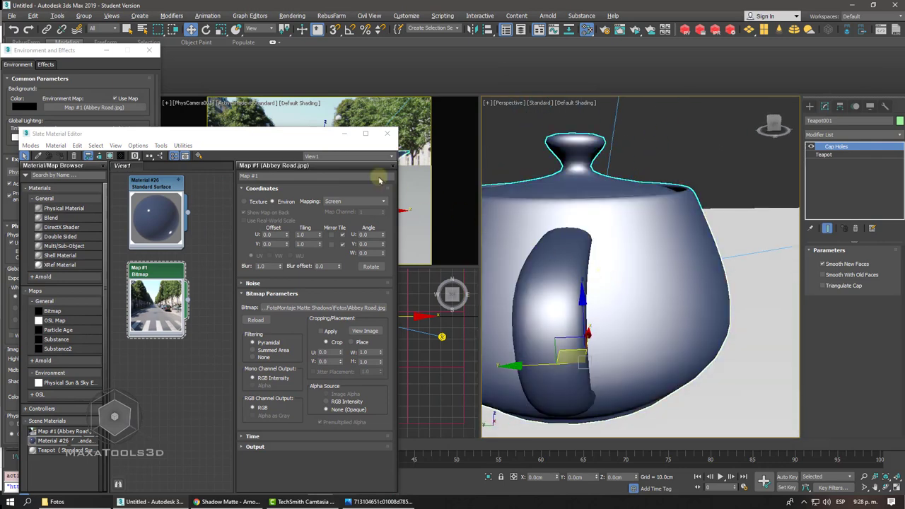
drag(282, 137, 139, 246)
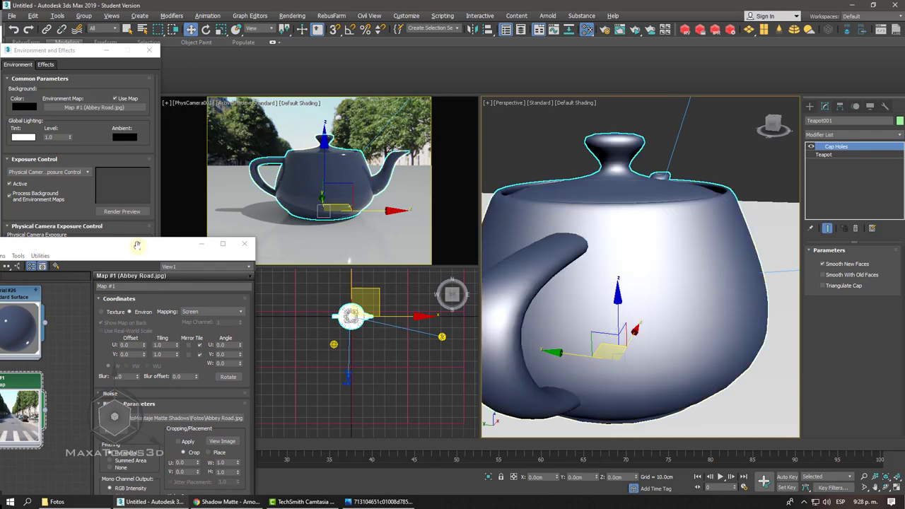
mouse_move(115, 246)
mouse_down()
mouse_move(720, 113)
mouse_move(691, 77)
mouse_up()
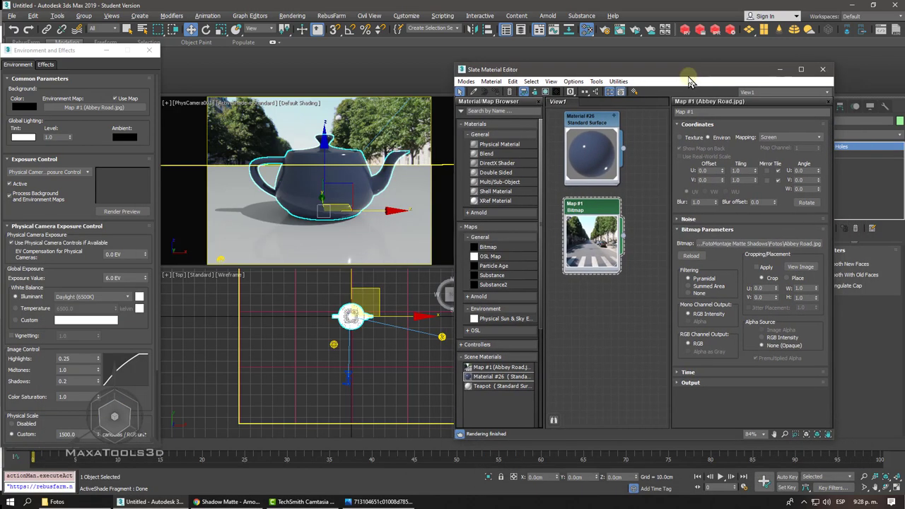
drag(596, 210, 612, 210)
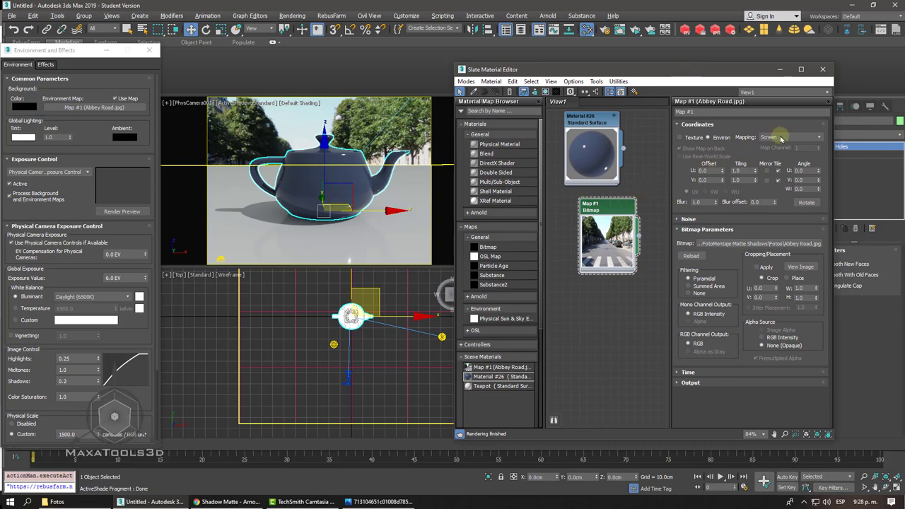
click(822, 69)
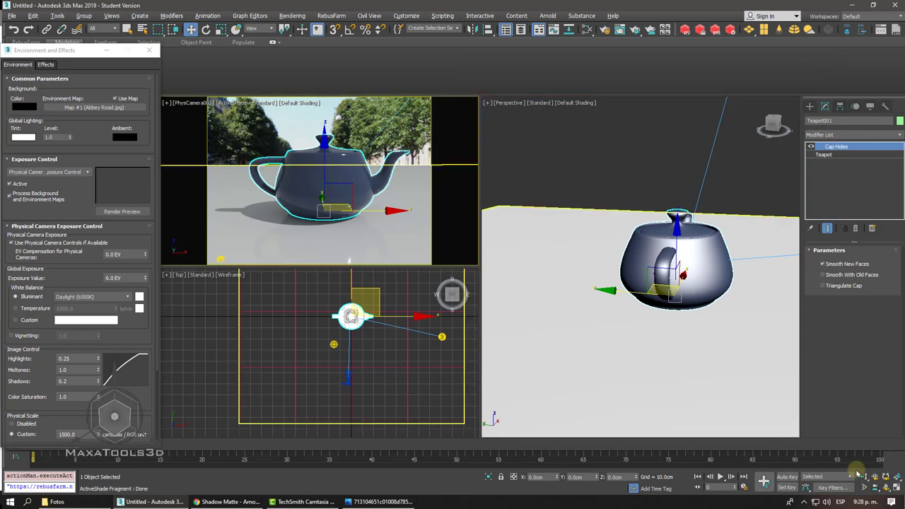
Step: Swing the camera view down the street, close Environment and Effects, and select PhysCamera001
click(885, 486)
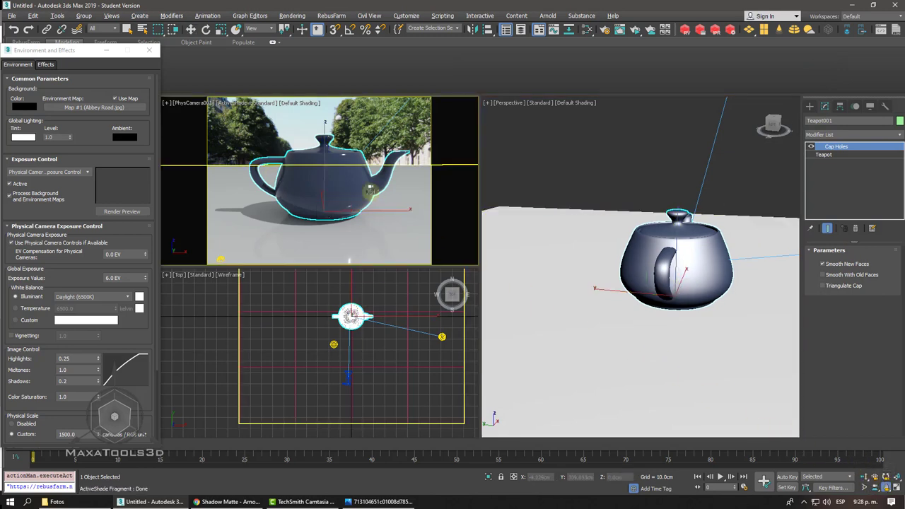
mouse_move(308, 154)
mouse_down()
mouse_move(263, 144)
mouse_move(317, 164)
mouse_up()
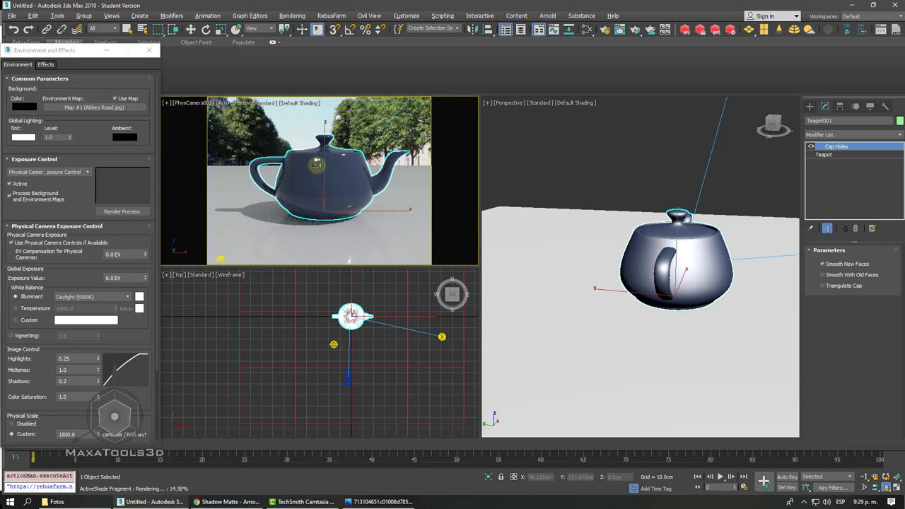
click(152, 55)
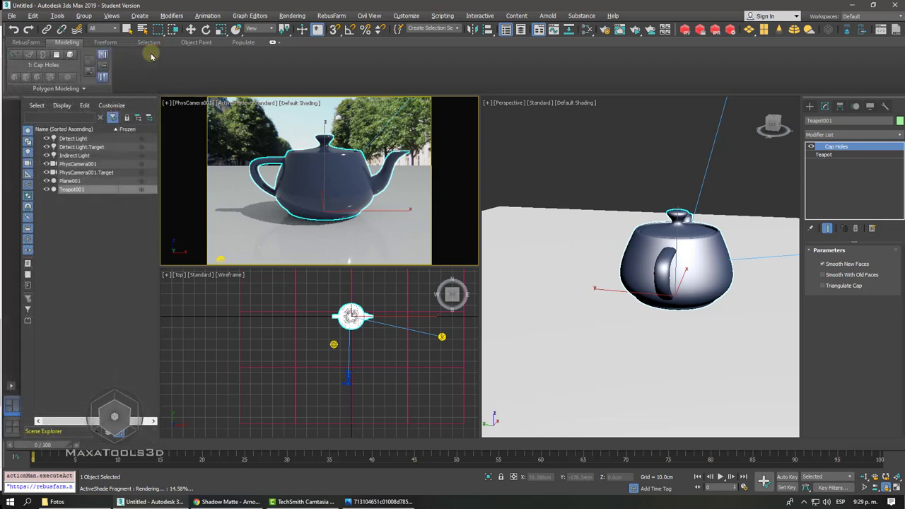
click(189, 103)
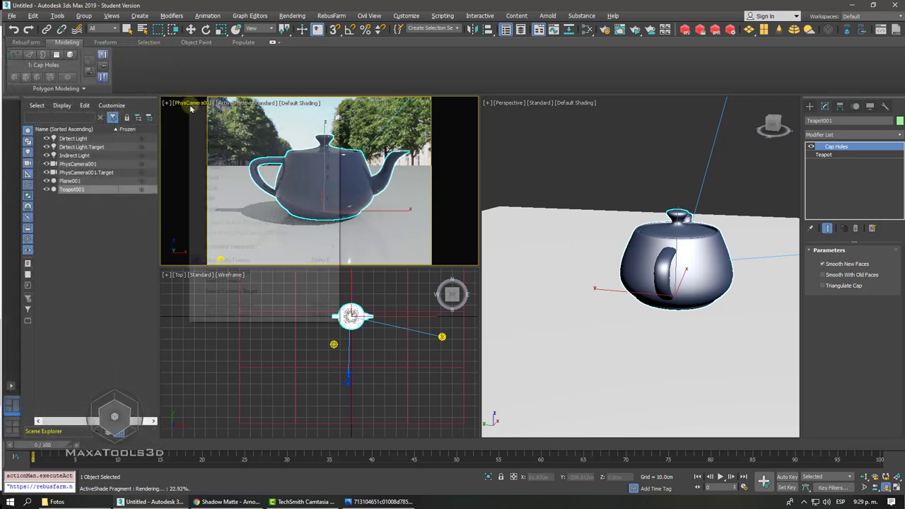
click(223, 281)
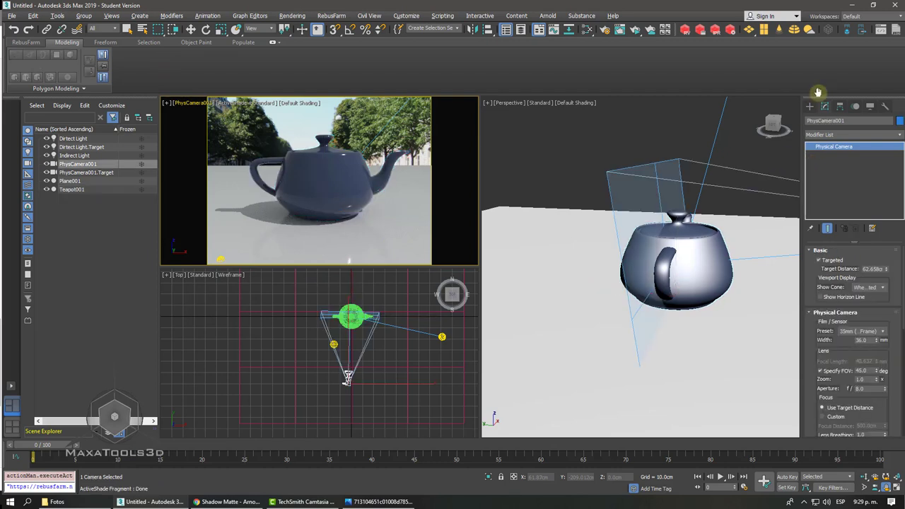
Step: Show the camera's horizon line, then lower the camera and pull it back from the teapot
click(820, 297)
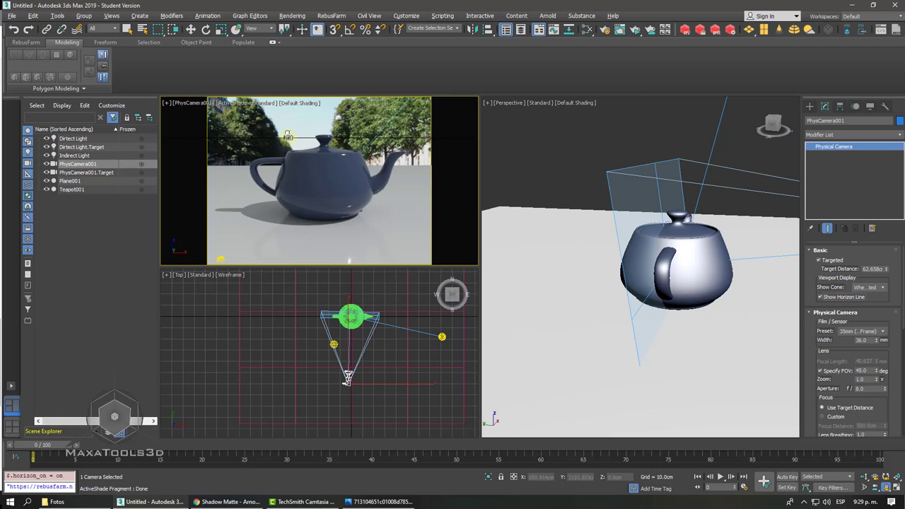
alt+middle_drag(288, 135, 570, 198)
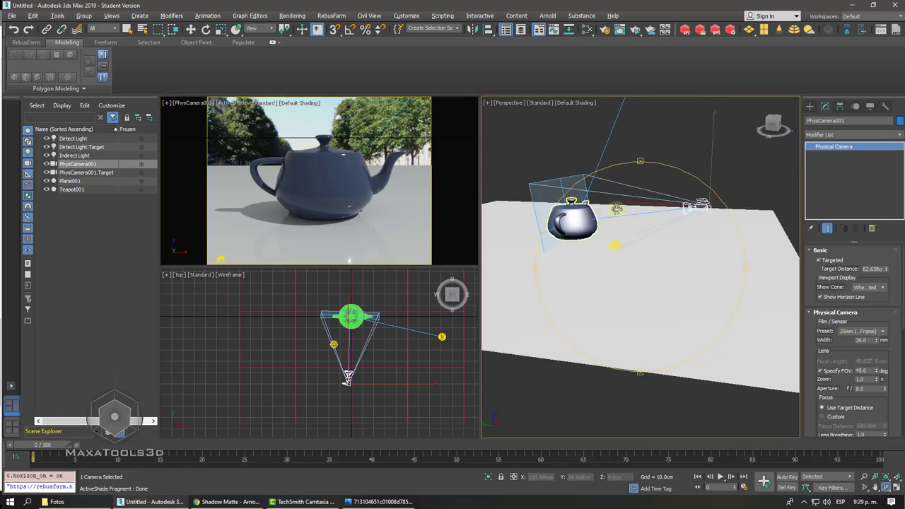
key(w)
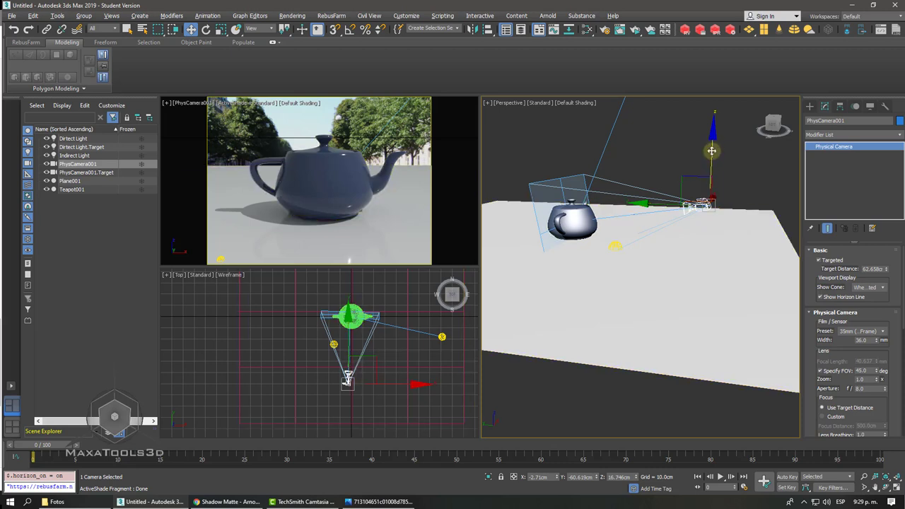
drag(711, 150, 712, 170)
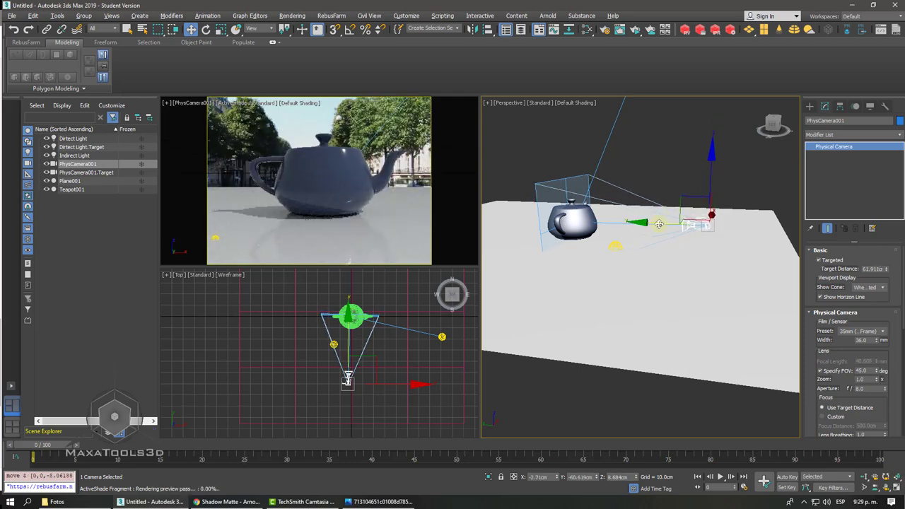
drag(659, 224, 708, 219)
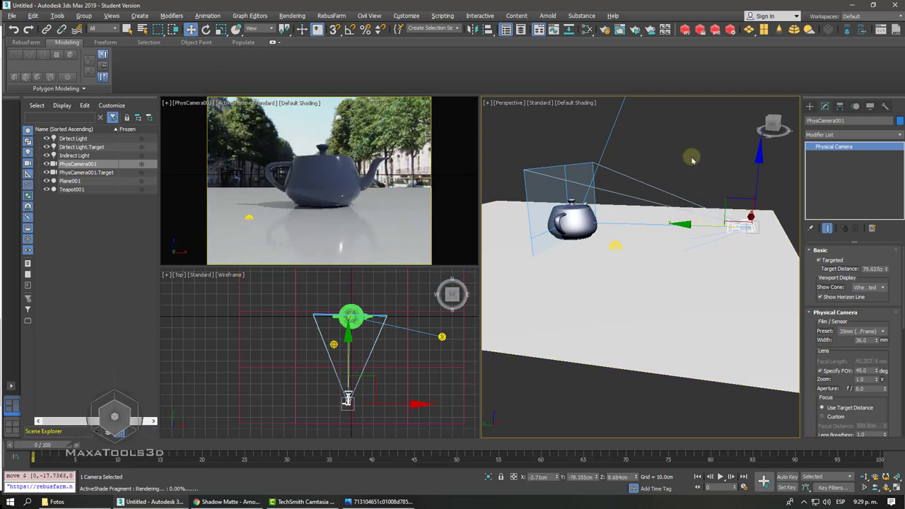
Step: Select the camera with its target and raise both together
click(650, 227)
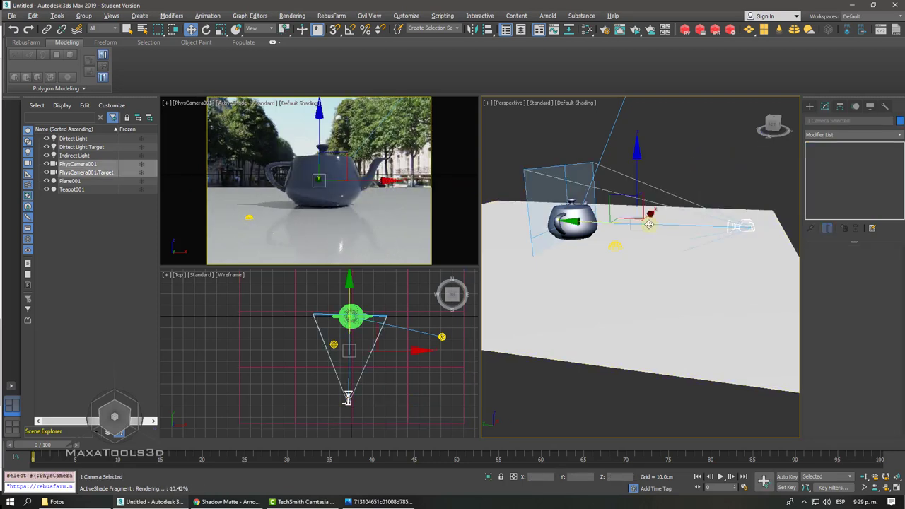
key(shift+z)
key(shift+z)
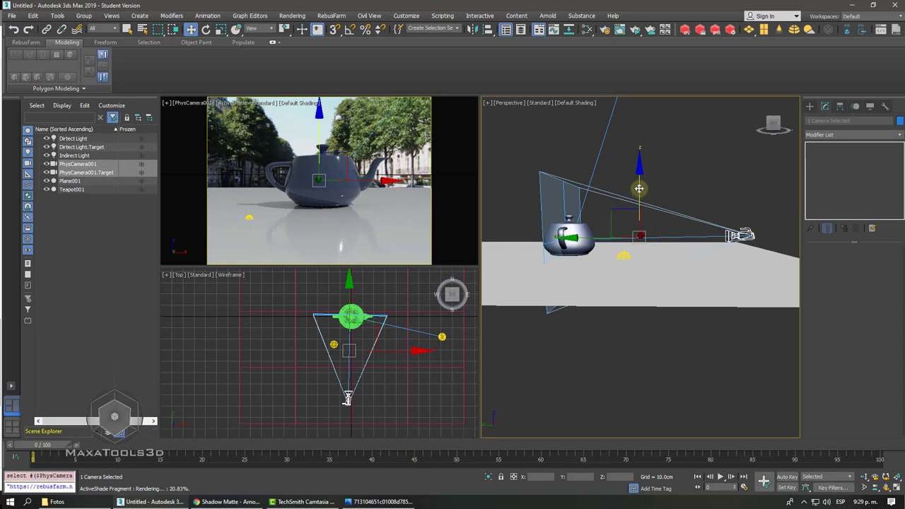
drag(638, 188, 636, 159)
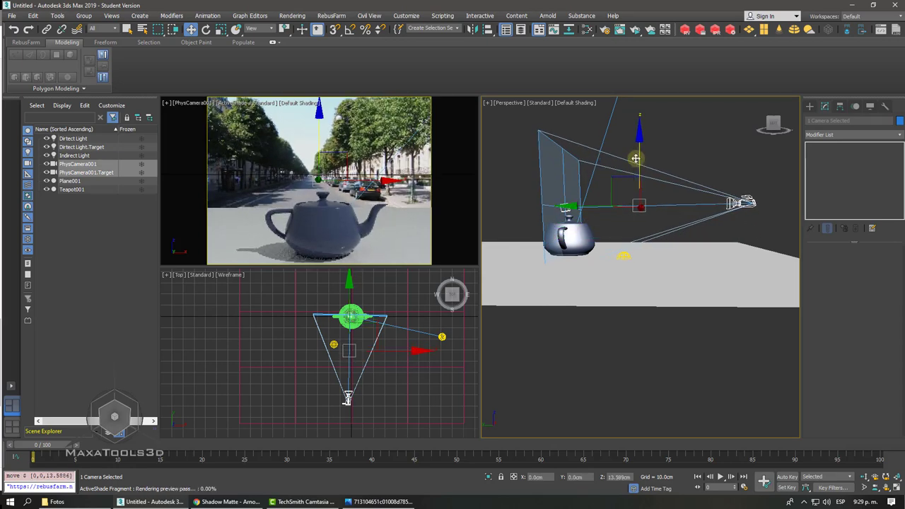
drag(636, 160, 642, 166)
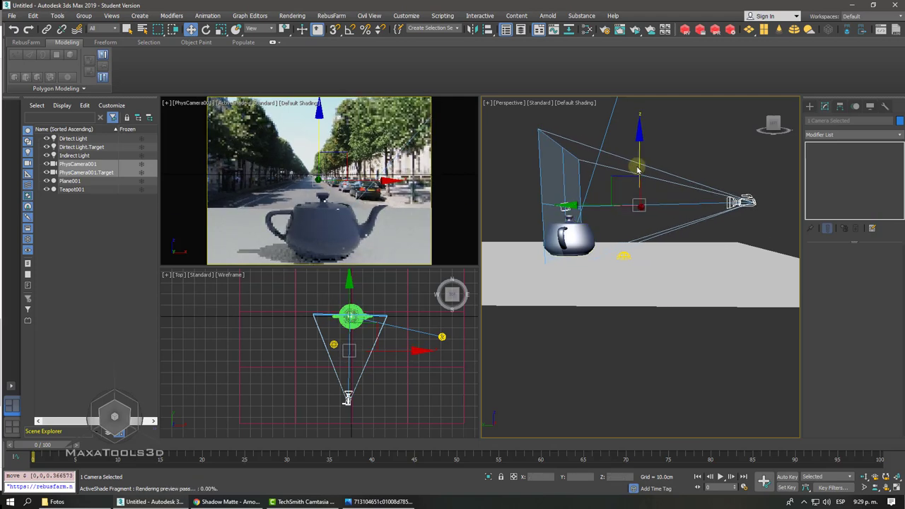
Step: Move the camera farther back down the street and lower camera and target slightly
click(745, 200)
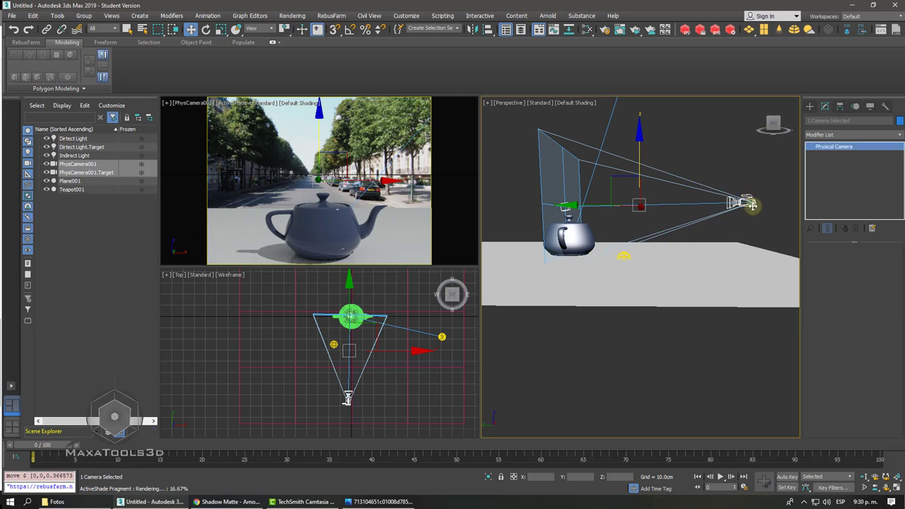
click(737, 237)
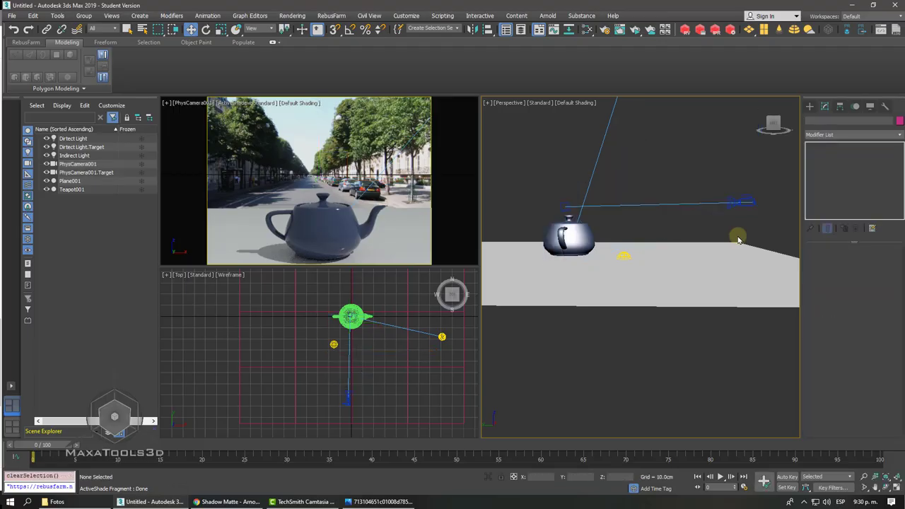
click(747, 206)
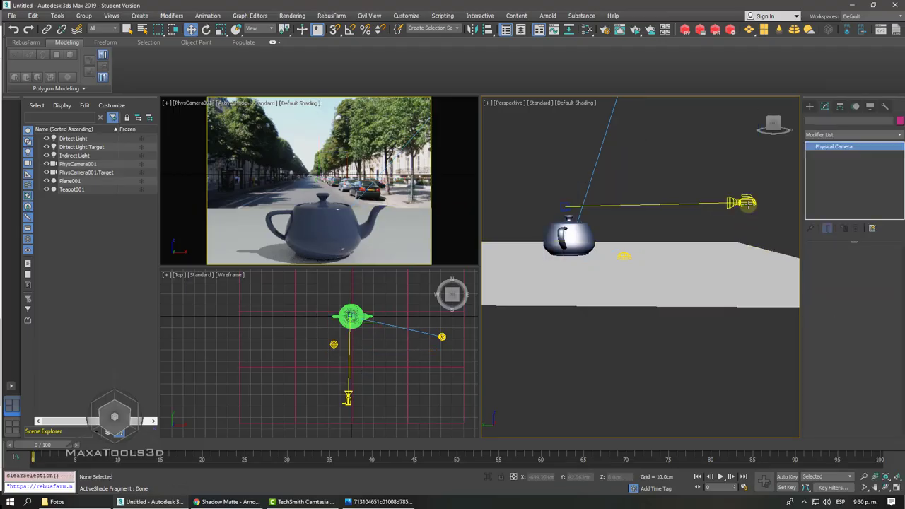
click(691, 207)
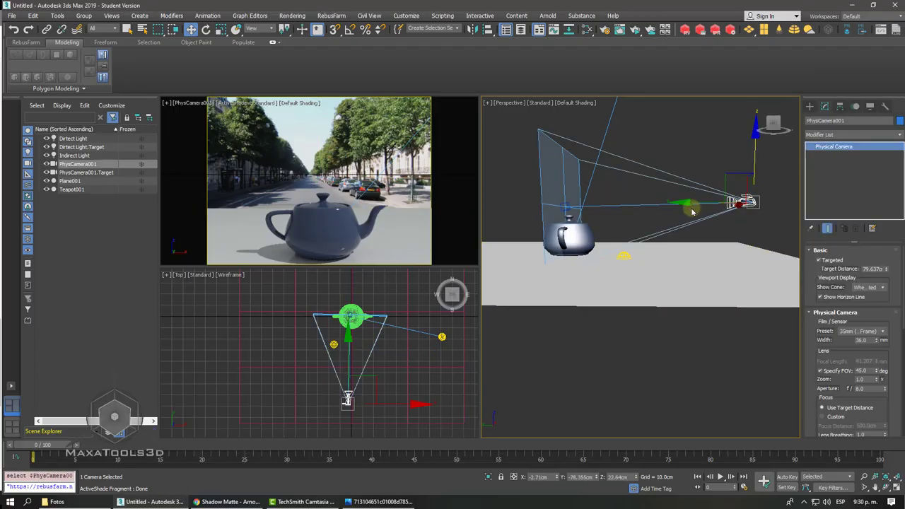
mouse_move(687, 204)
mouse_down()
mouse_move(749, 201)
mouse_move(663, 206)
mouse_up()
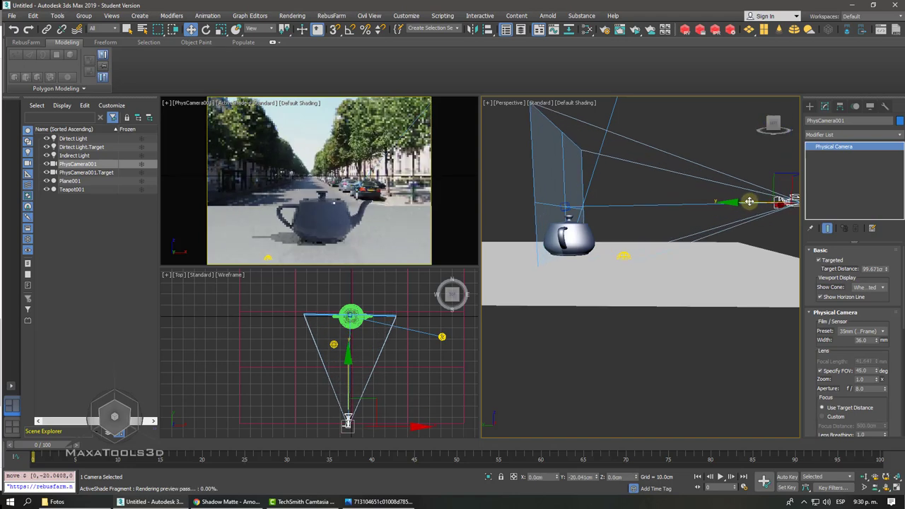
click(663, 206)
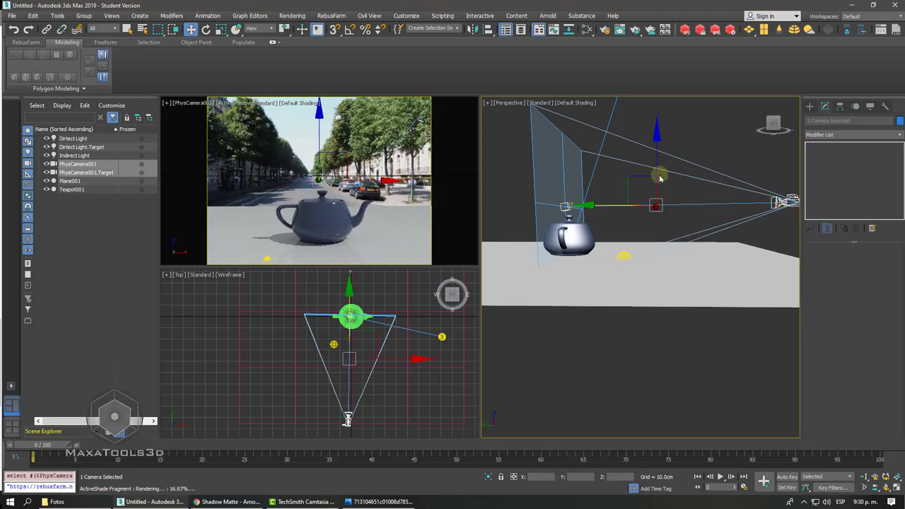
drag(657, 160, 657, 174)
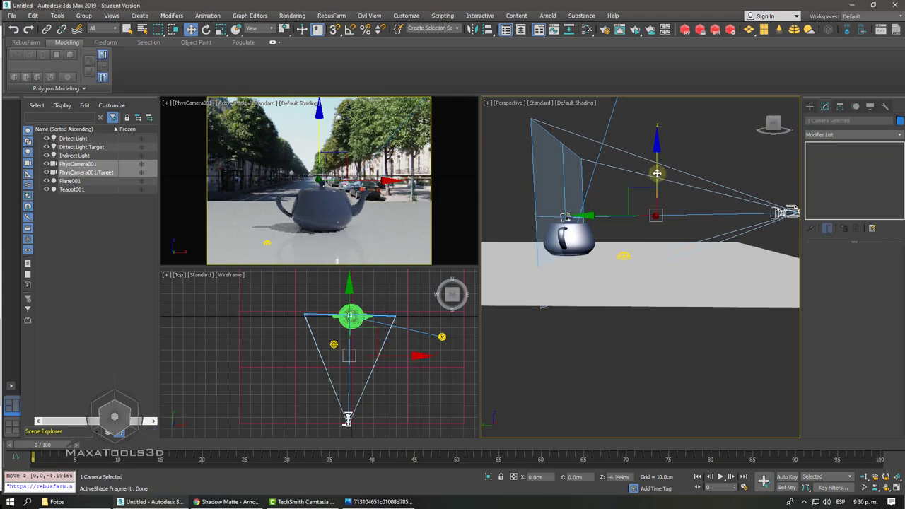
Step: Rename the floor plane Plane001 to Piso from its right-click options
click(637, 279)
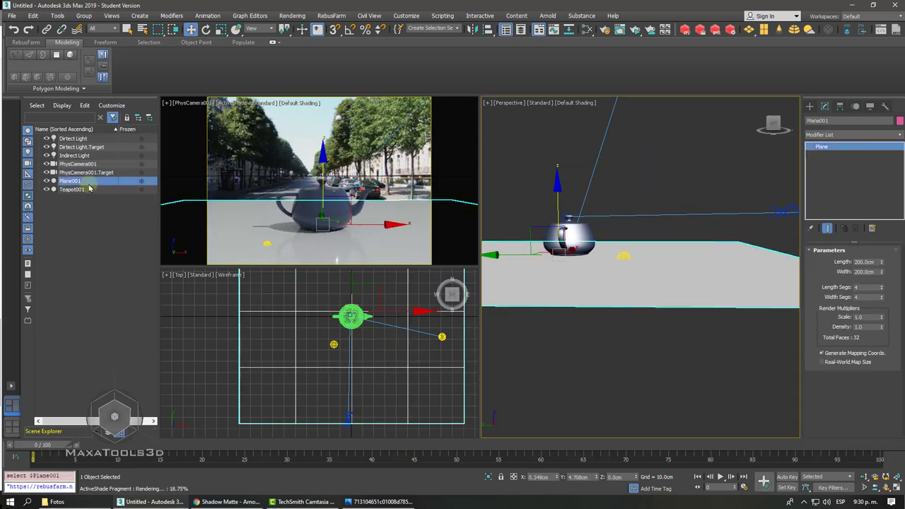
right_click(95, 174)
click(109, 215)
text(Piso)
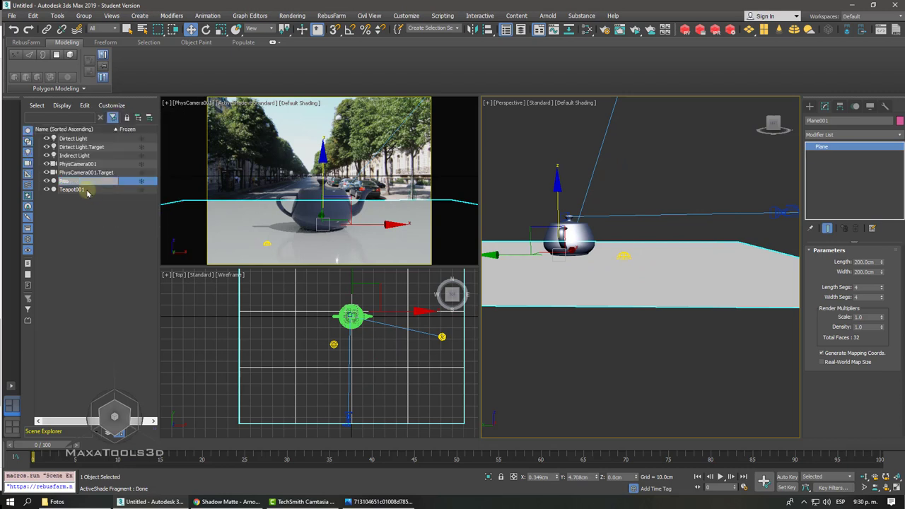
click(75, 231)
Step: Save As 'Abbey Road maxatools3d' in the FotoMontaje Matte Shadows folder
click(12, 16)
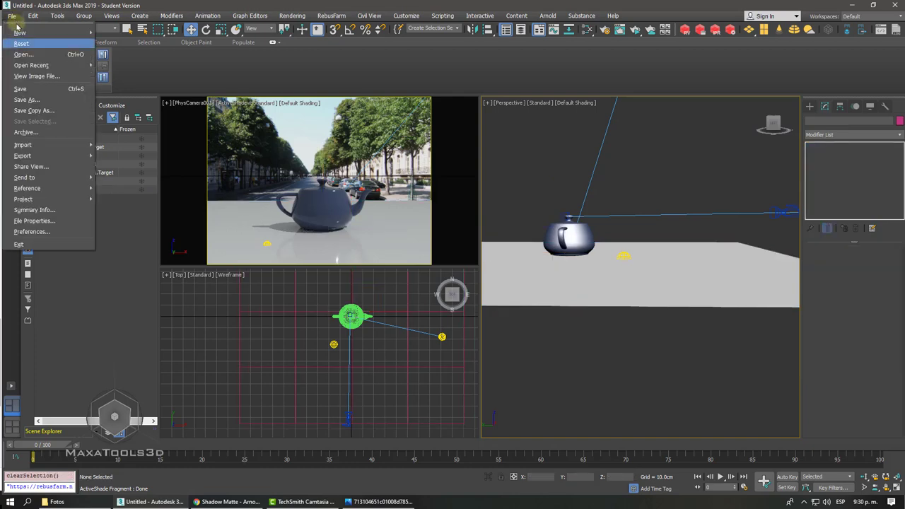
click(26, 100)
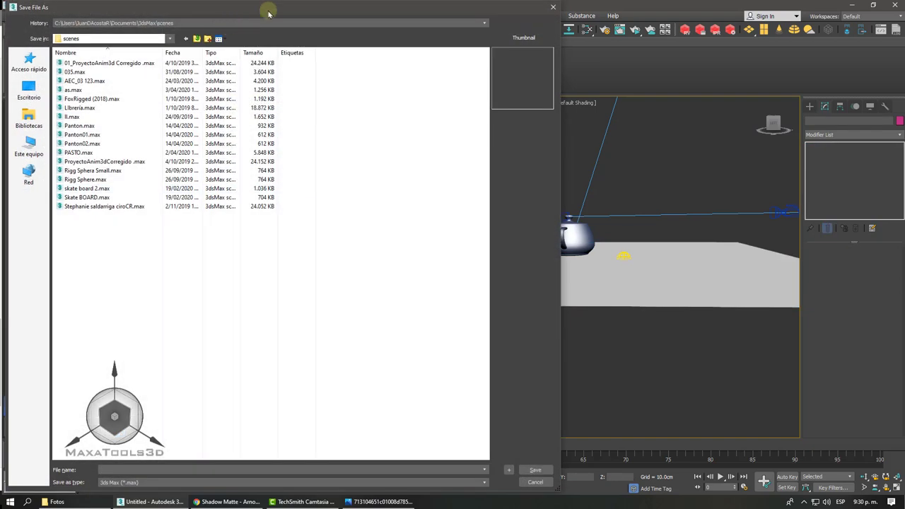
drag(270, 11, 341, 20)
click(272, 33)
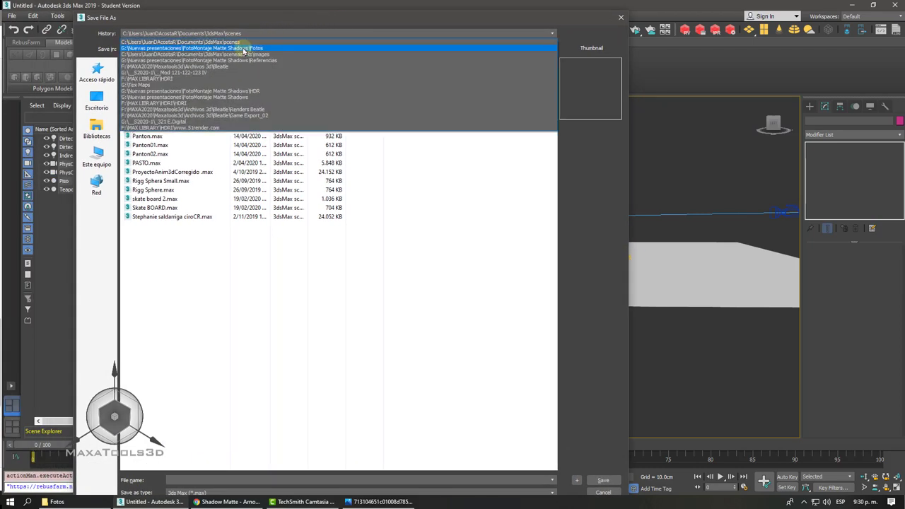
click(243, 48)
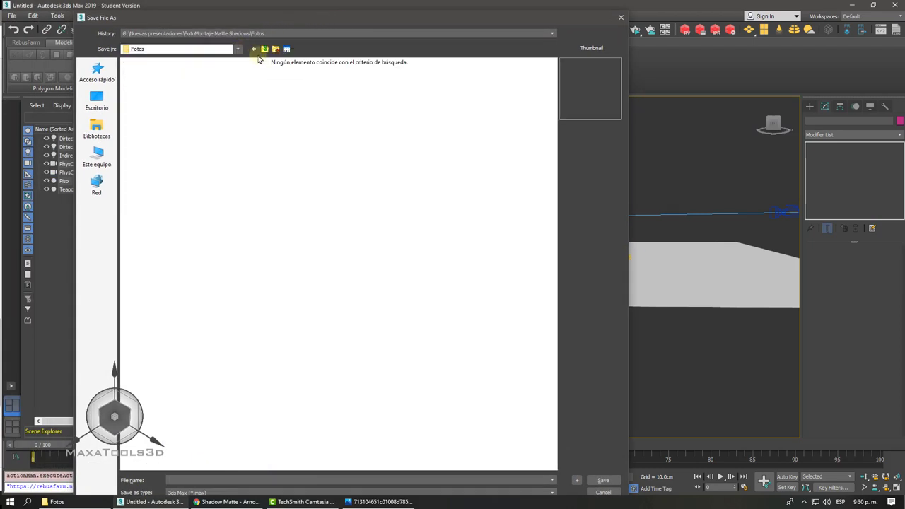
click(264, 49)
click(226, 478)
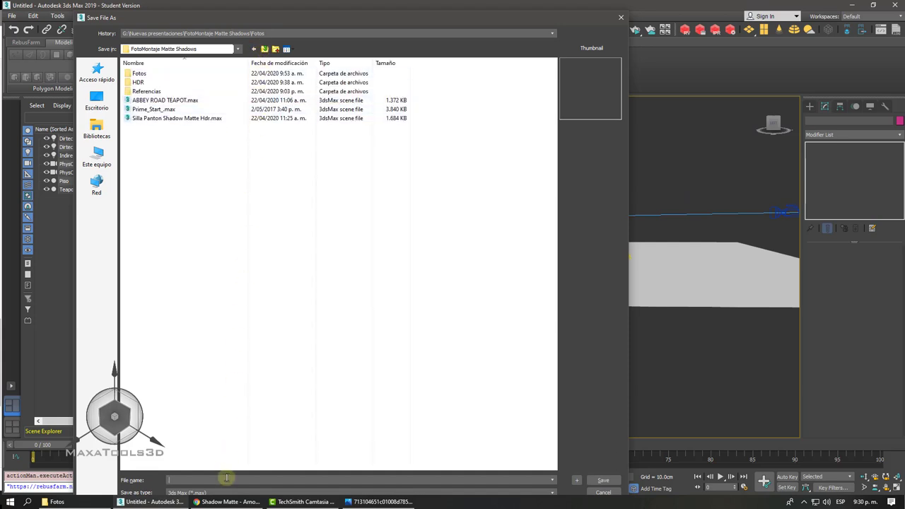
text(Ab)
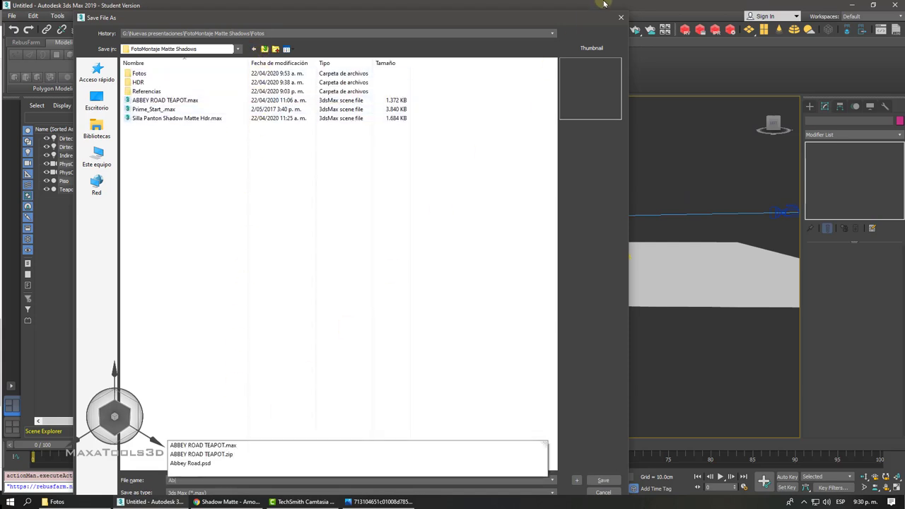
text(bey Road)
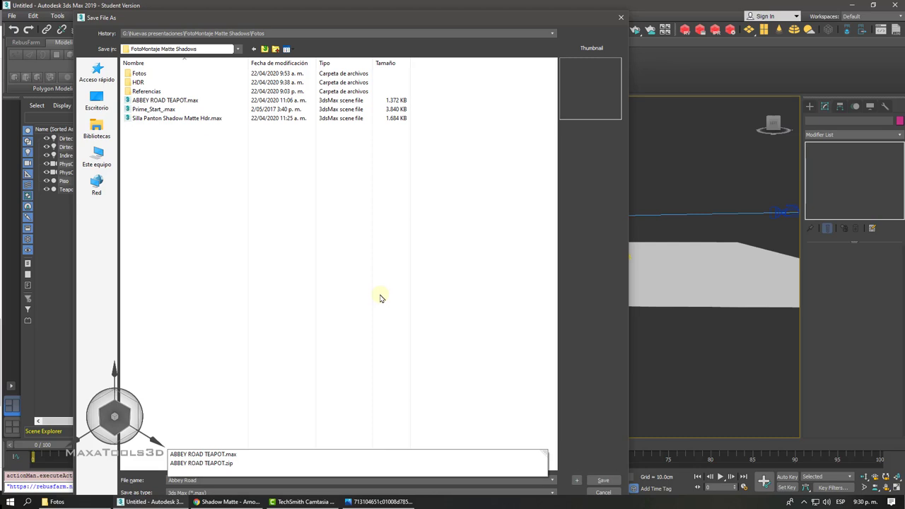
text( maxatools3d)
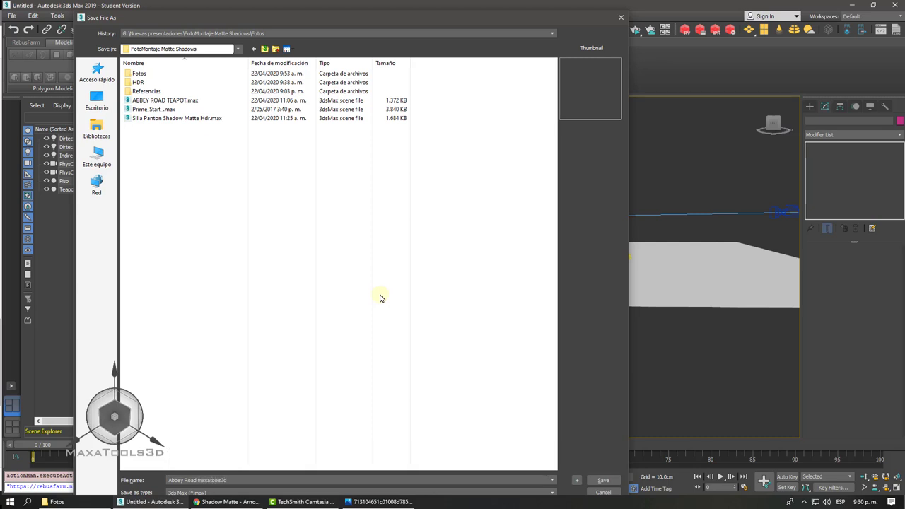
click(603, 480)
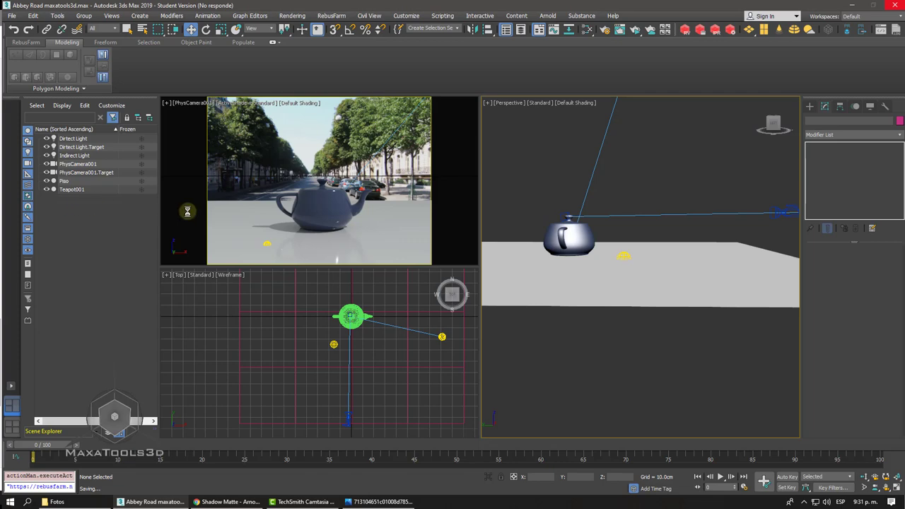
Step: Hide the Piso floor and raise the physical camera higher on Z
click(47, 181)
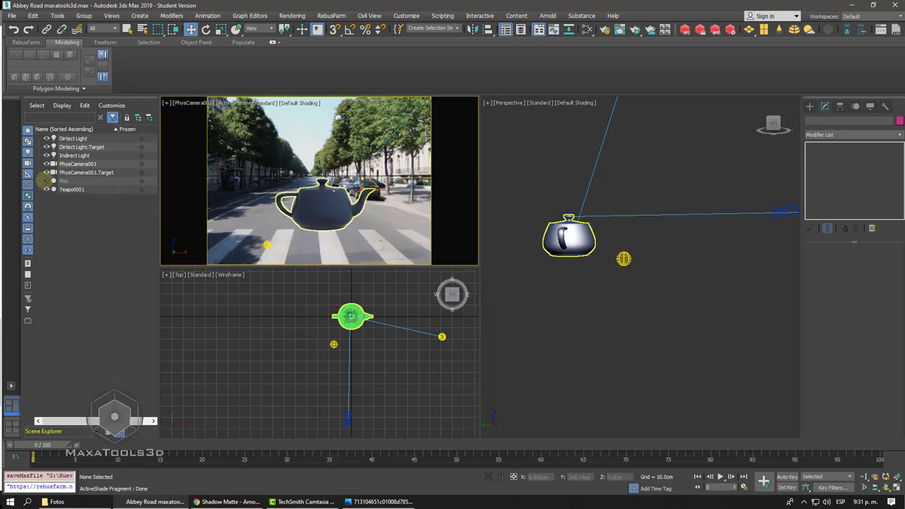
click(734, 213)
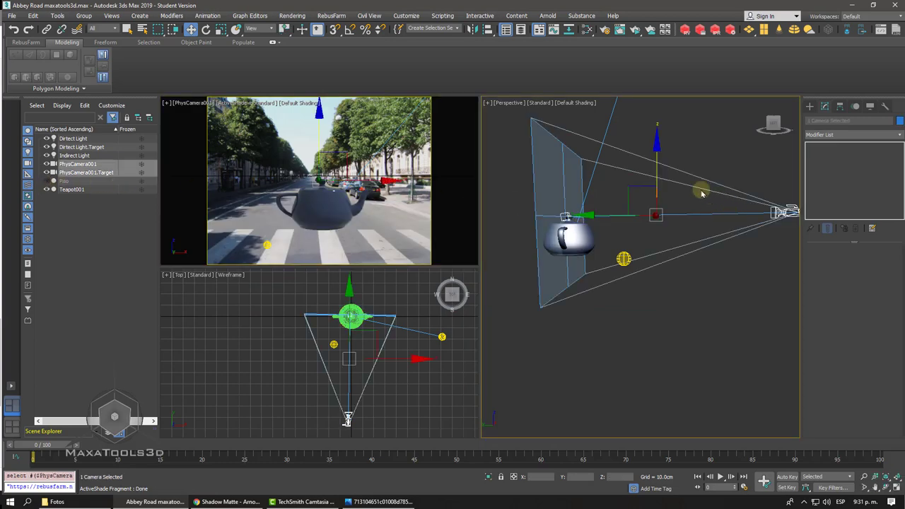
drag(658, 161, 659, 137)
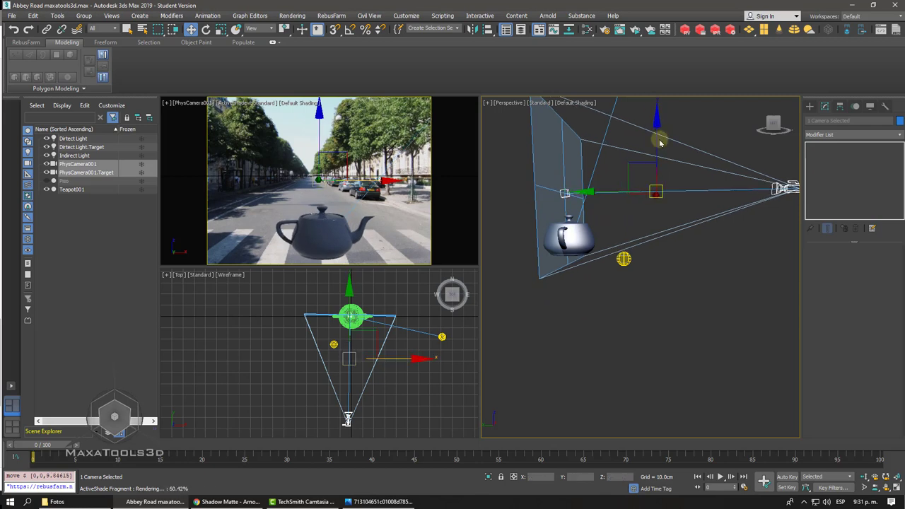
Step: Move the camera back along Y and maximize the camera viewport with Alt+W
click(790, 211)
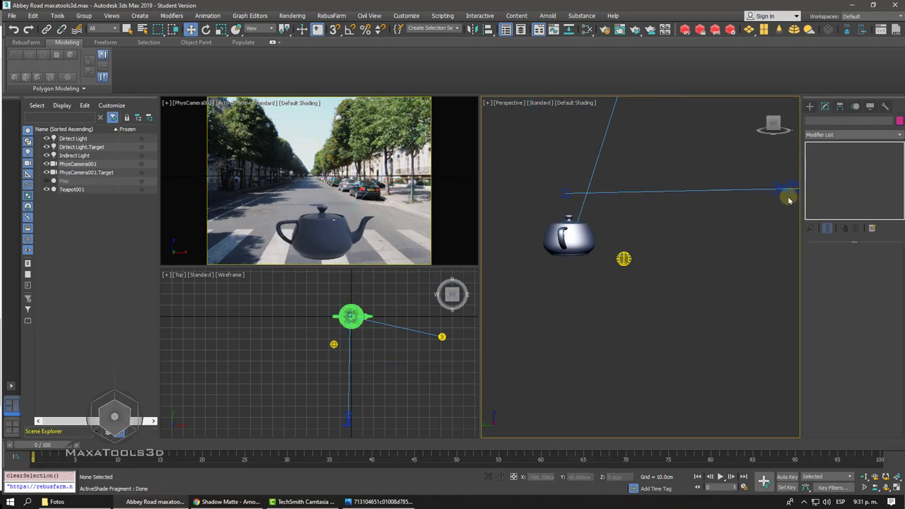
click(714, 228)
drag(706, 198, 737, 196)
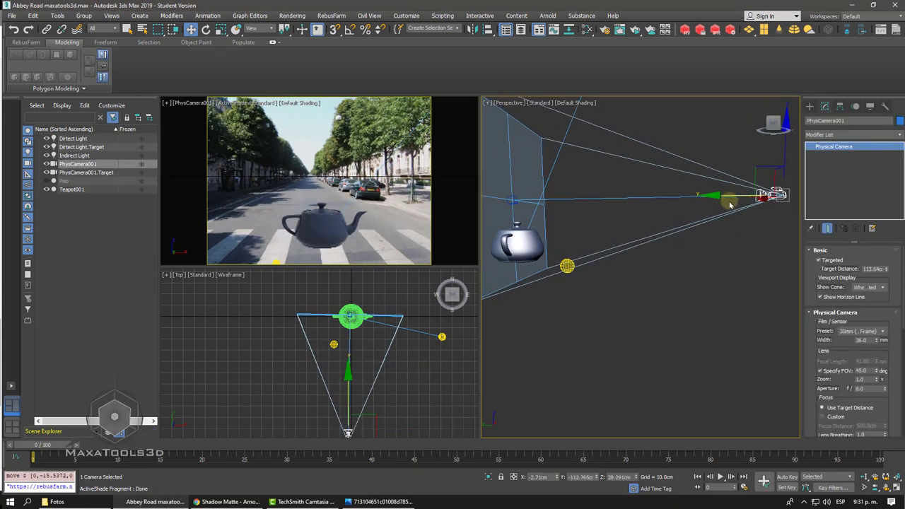
right_click(380, 161)
key(alt+w)
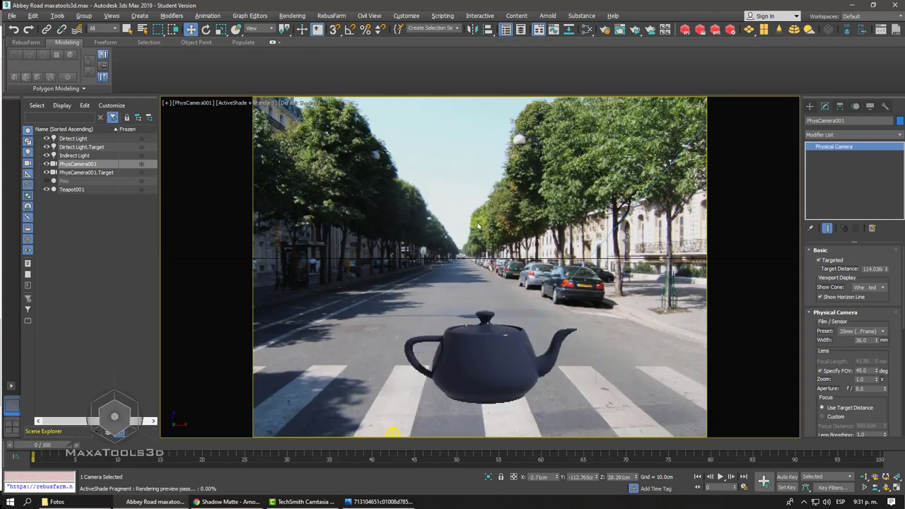
Step: Pan the camera view so the teapot sits lower and the horizon fits the street backplate
click(886, 487)
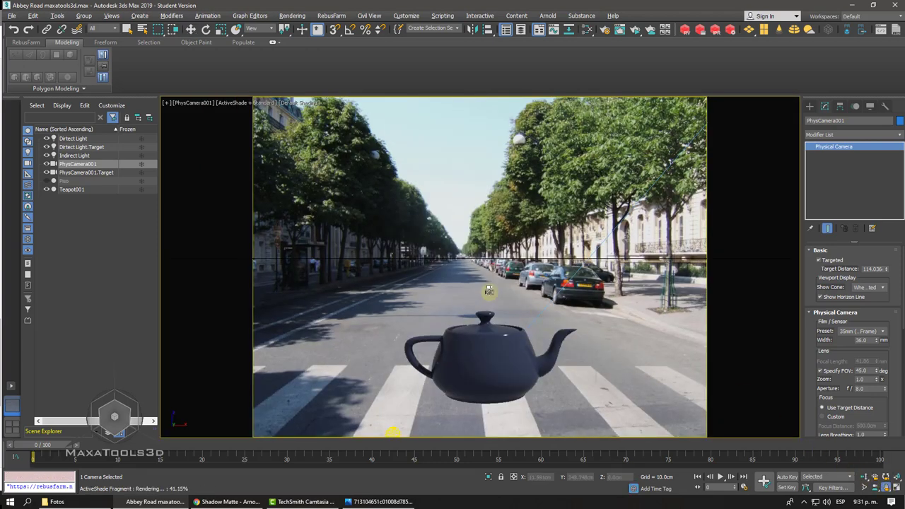
mouse_move(487, 317)
mouse_down()
mouse_move(489, 281)
mouse_move(391, 431)
mouse_up()
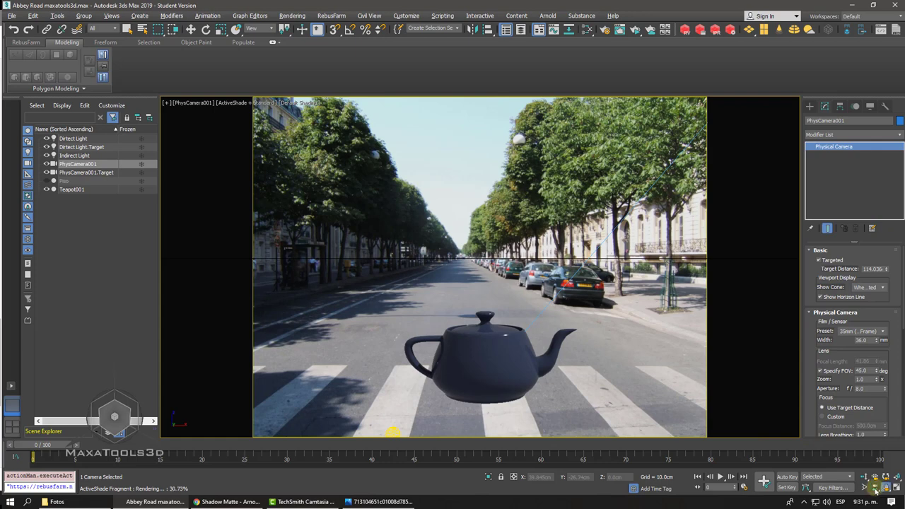
click(875, 491)
click(875, 477)
mouse_move(478, 276)
mouse_down()
mouse_move(477, 252)
mouse_move(473, 266)
mouse_up()
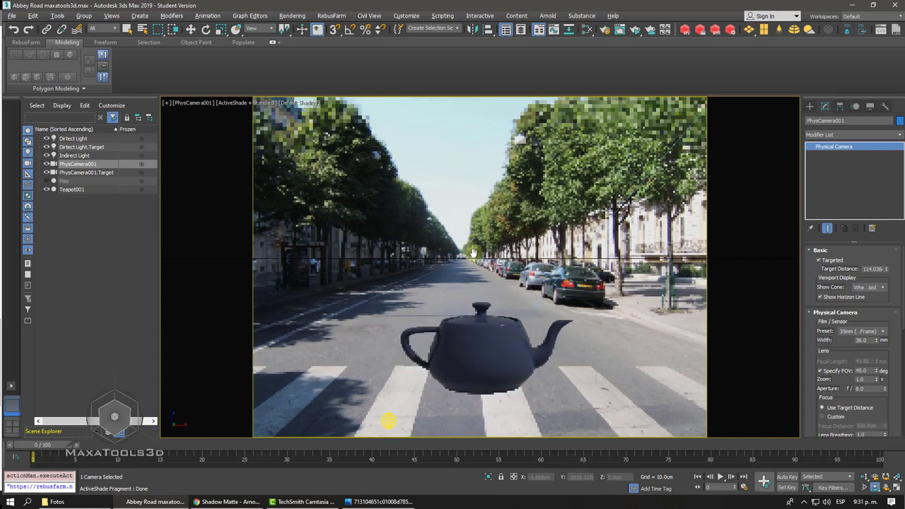
drag(473, 266, 474, 255)
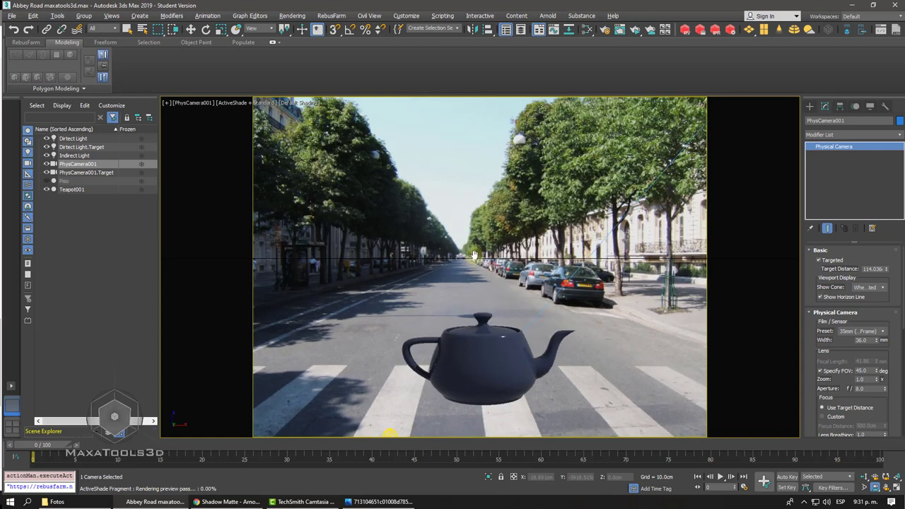
Step: Restore the multi-view layout and dolly the camera back to about 153.9 target distance, recentring the teapot
key(alt+w)
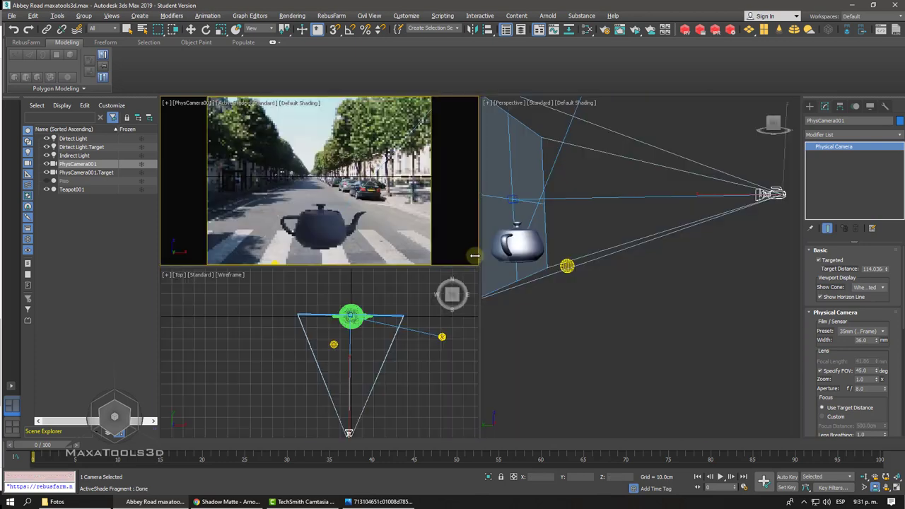
mouse_move(341, 171)
mouse_down()
mouse_move(338, 187)
mouse_move(338, 178)
mouse_up()
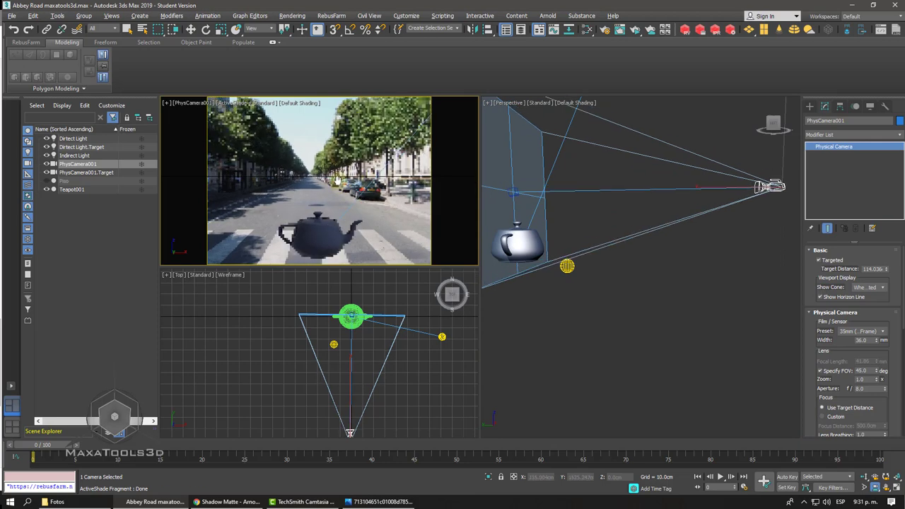
click(863, 478)
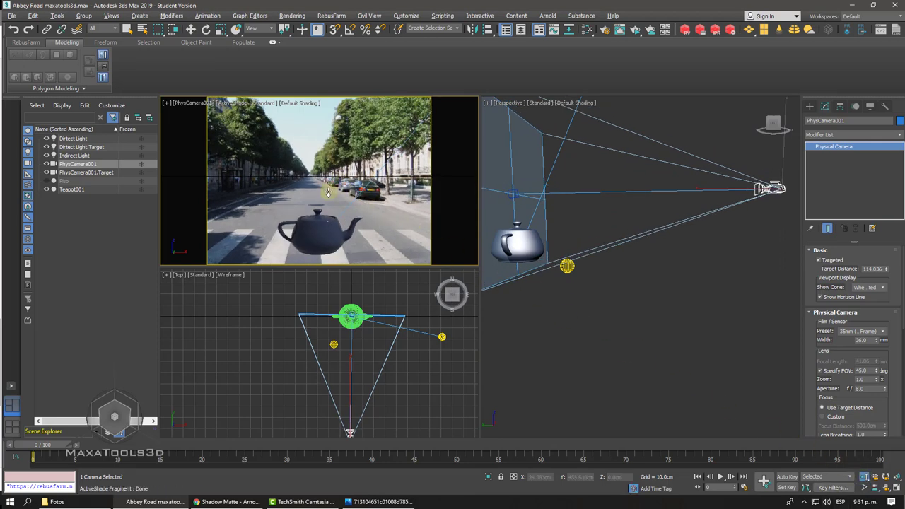
drag(327, 192, 327, 209)
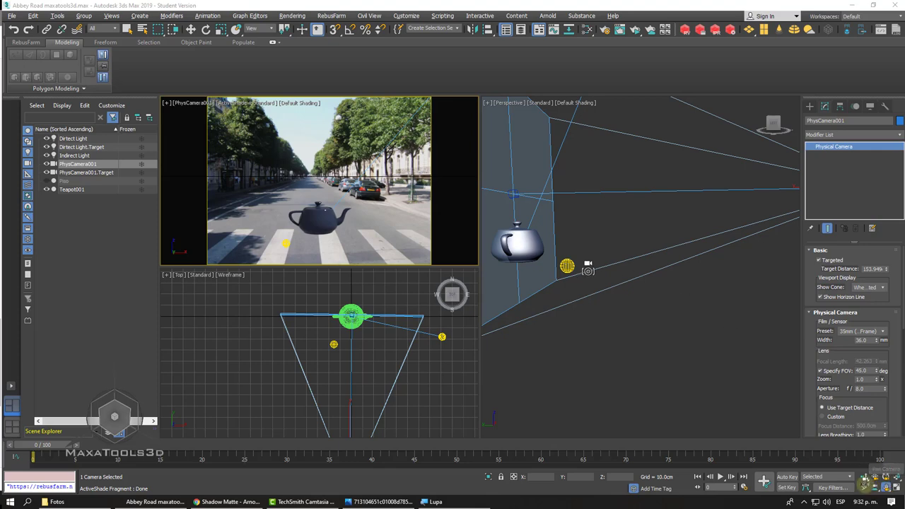
mouse_move(334, 188)
mouse_down()
mouse_move(322, 185)
mouse_move(368, 185)
mouse_move(309, 186)
mouse_move(322, 193)
mouse_up()
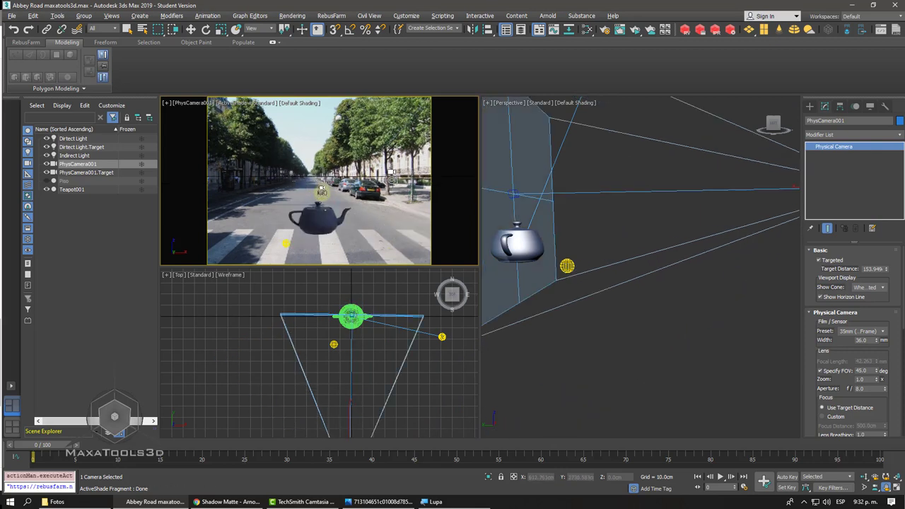
Step: Toggle the camera's Show Horizon Line off and on, then activate the Perspective view
click(846, 300)
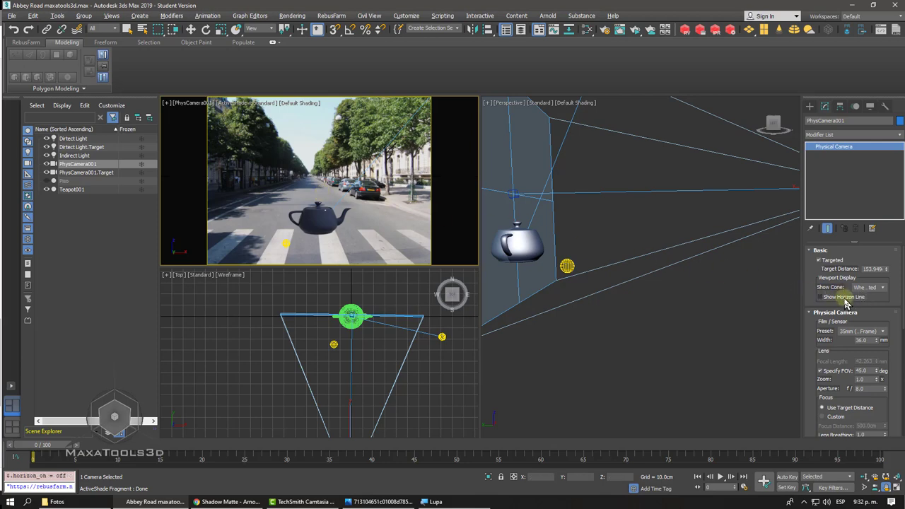
click(845, 299)
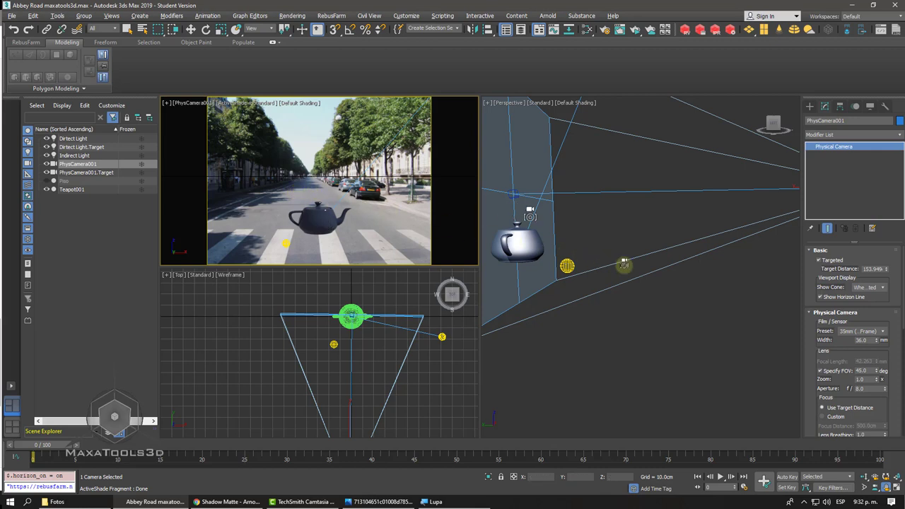
key(w)
click(640, 267)
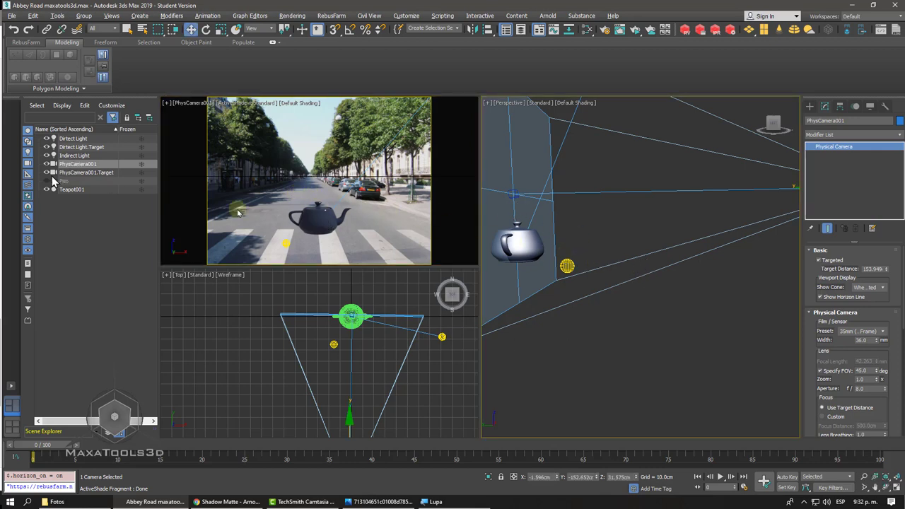
Step: Unhide Piso, orbit the Perspective view, and uncheck Specify FOV in the camera's Lens rollout
click(47, 181)
scroll(608, 318, down, 5)
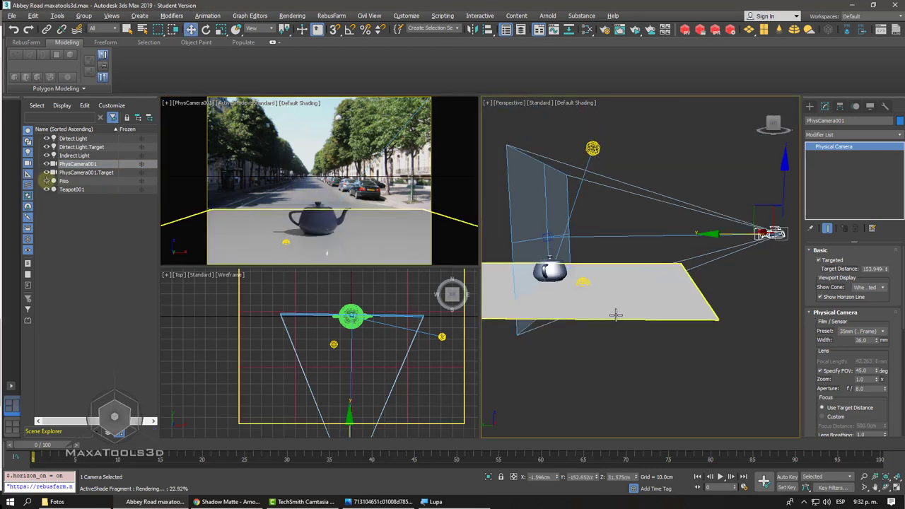
mouse_move(634, 299)
alt+middle_down()
mouse_move(598, 319)
mouse_move(582, 309)
mouse_move(612, 323)
mouse_move(544, 320)
mouse_move(721, 321)
alt+middle_up()
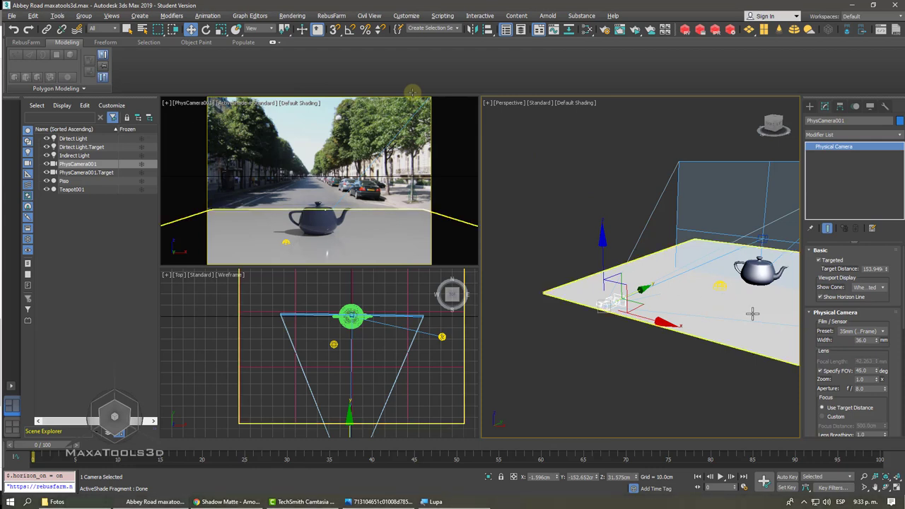
click(867, 331)
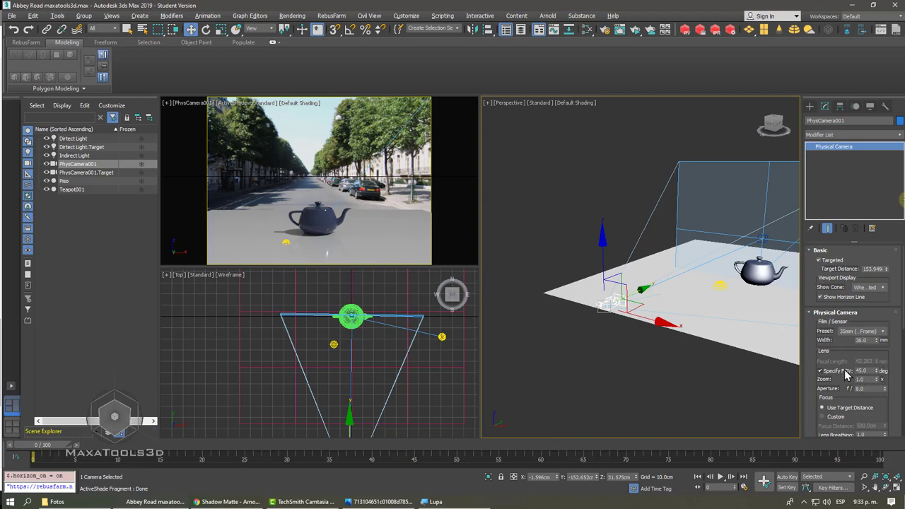
Step: Set the physical camera's focal length to 35 mm
click(828, 371)
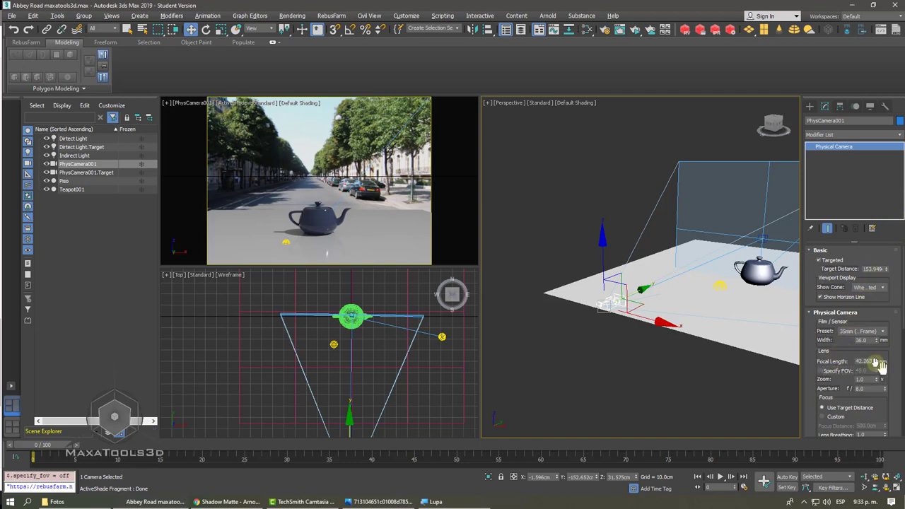
drag(876, 362, 869, 369)
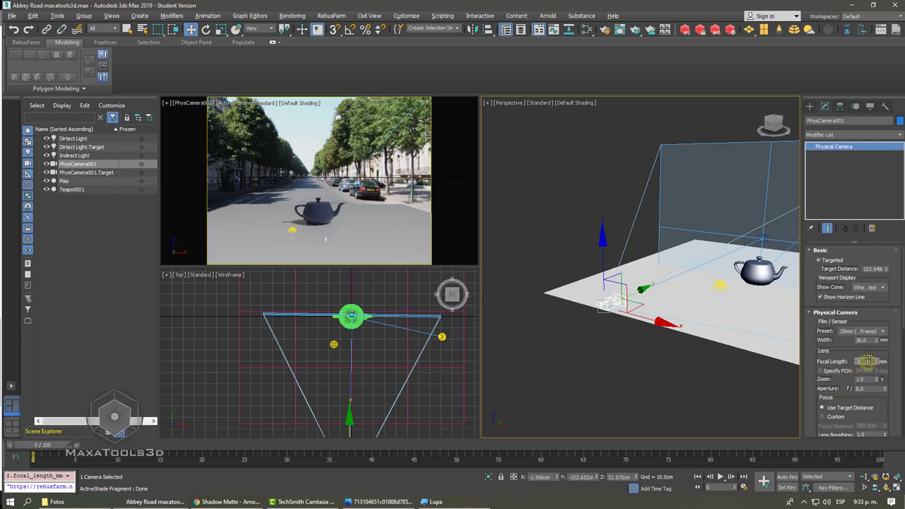
key(Return)
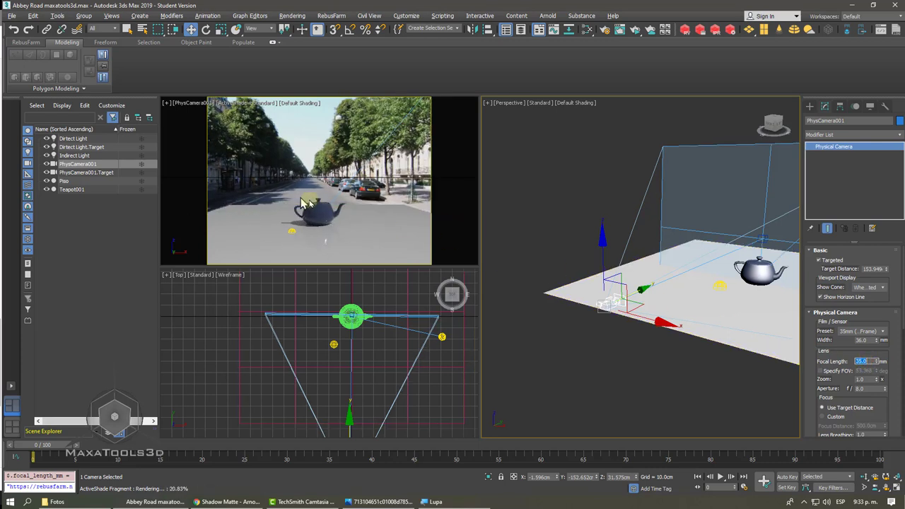
Step: Truck the PhysCamera view sideways so the teapot sits left of centre
click(311, 205)
middle_drag(311, 205, 290, 211)
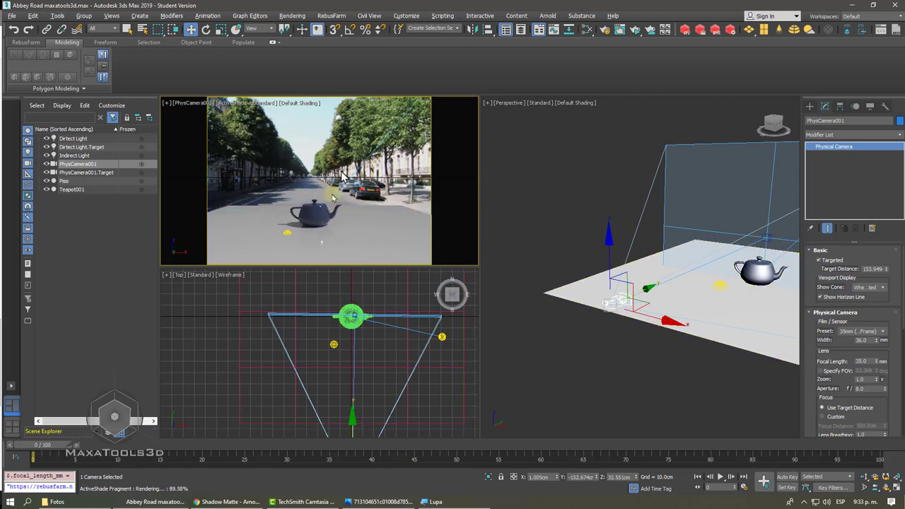
middle_drag(338, 191, 332, 191)
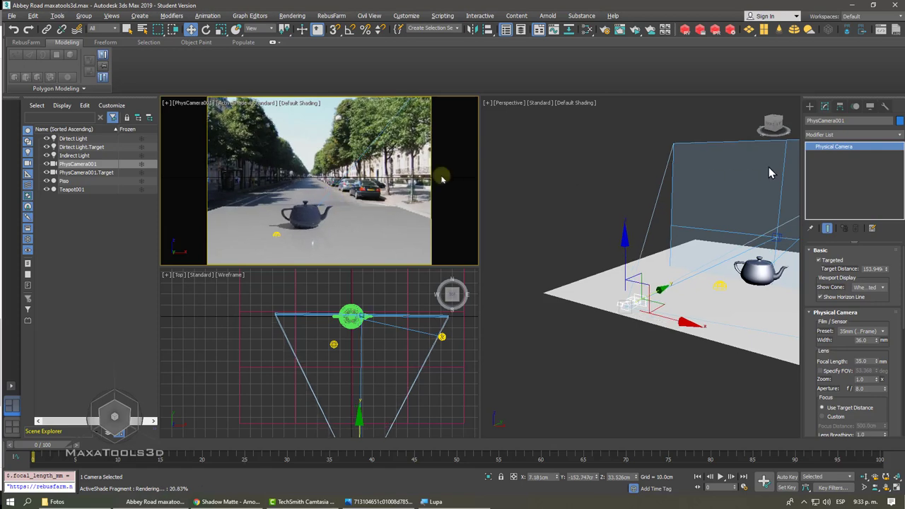
Step: Add the Camera Match utility via Utilities > More…, then show the Arnold lights creation options
click(886, 129)
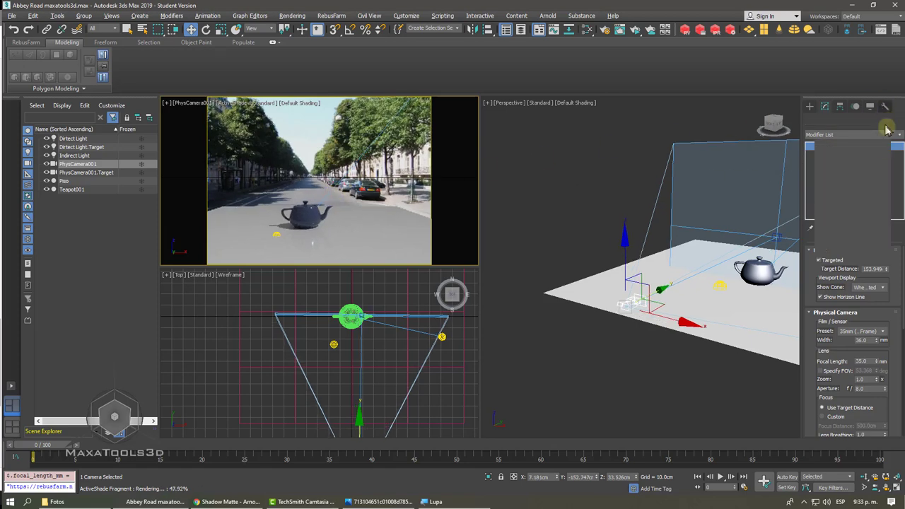
click(889, 162)
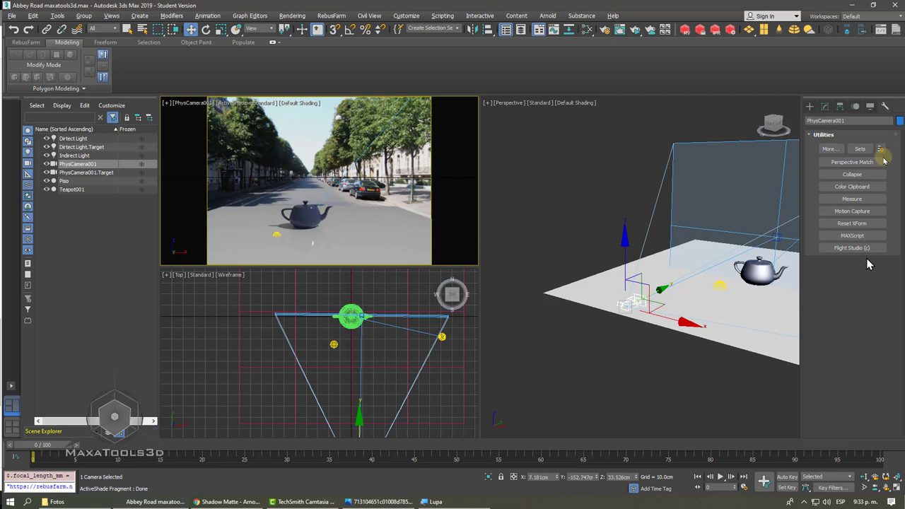
click(829, 149)
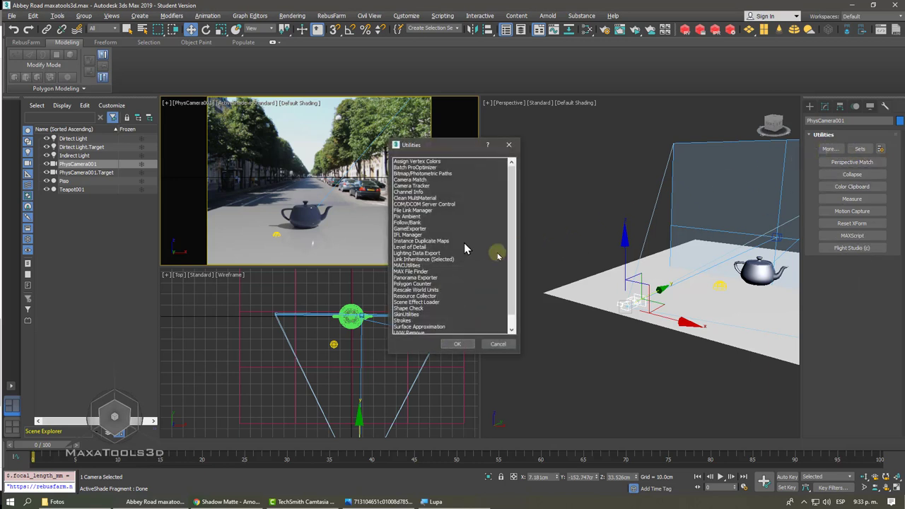
scroll(460, 268, down, 2)
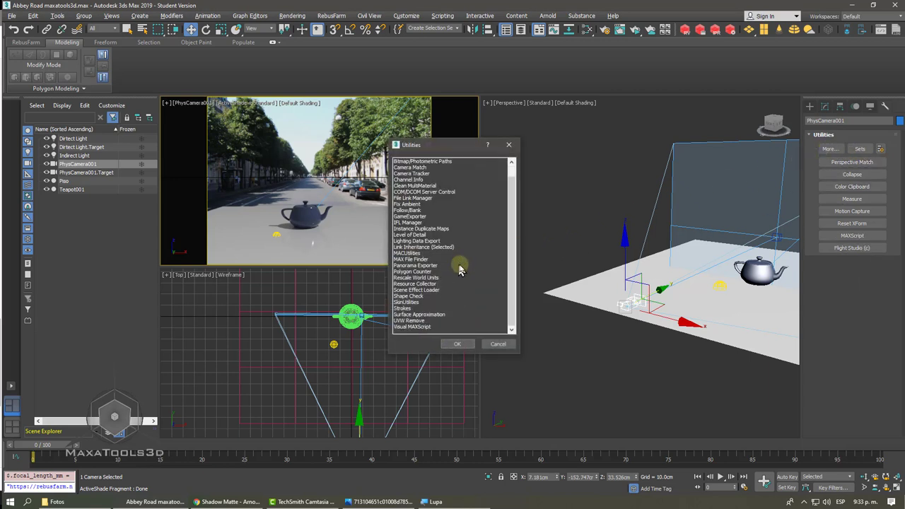
scroll(460, 270, up, 1)
scroll(460, 270, up, 1)
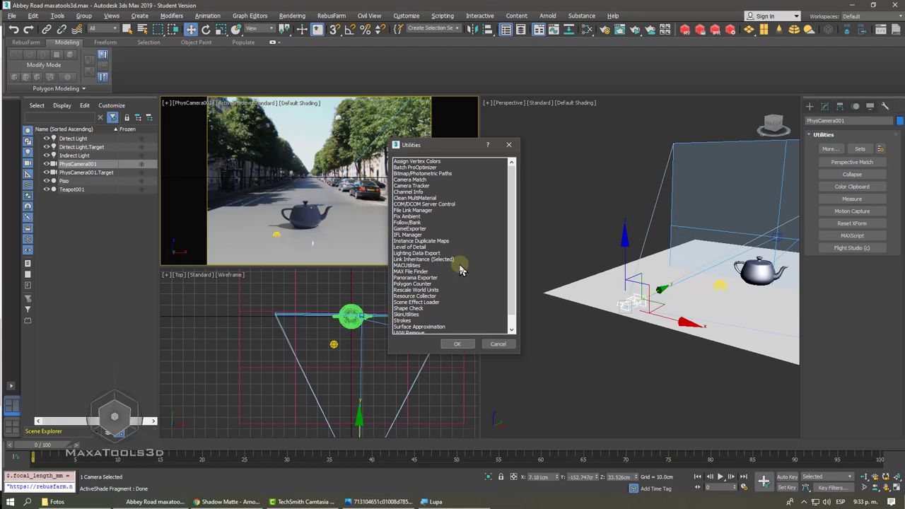
click(419, 181)
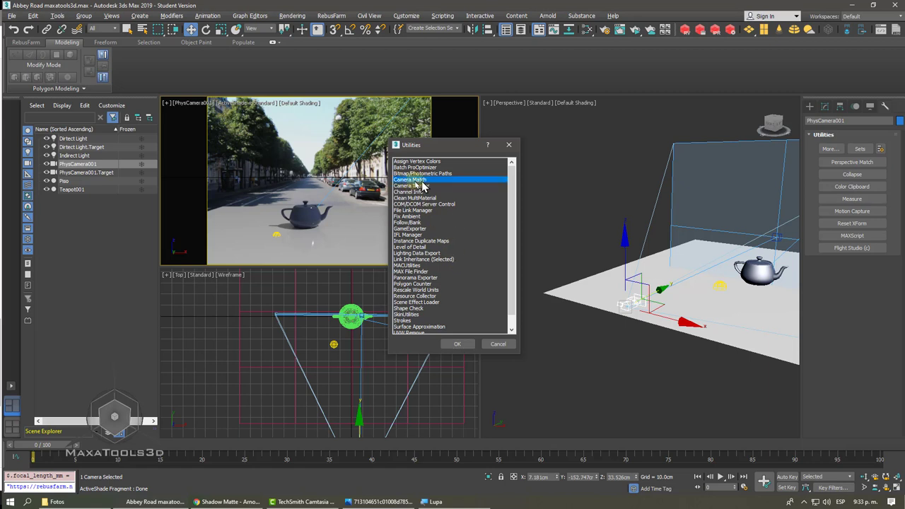
click(456, 344)
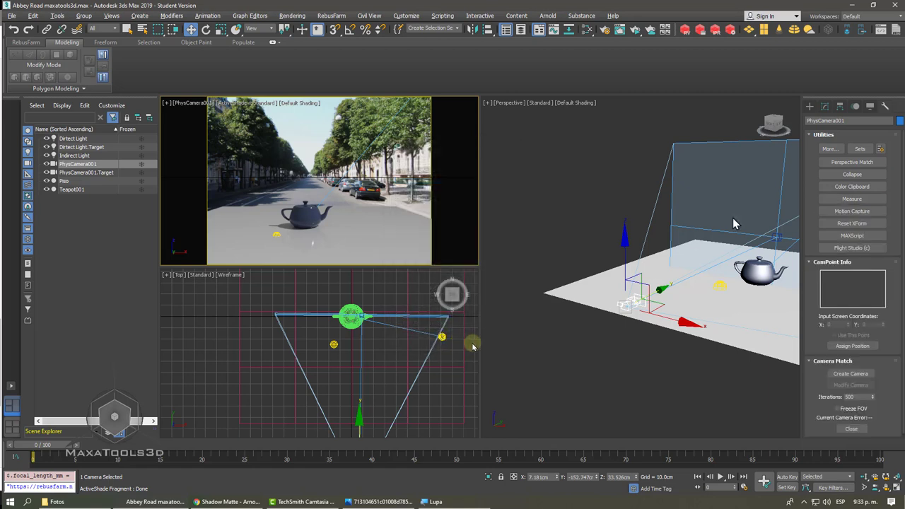
scroll(849, 325, down, 1)
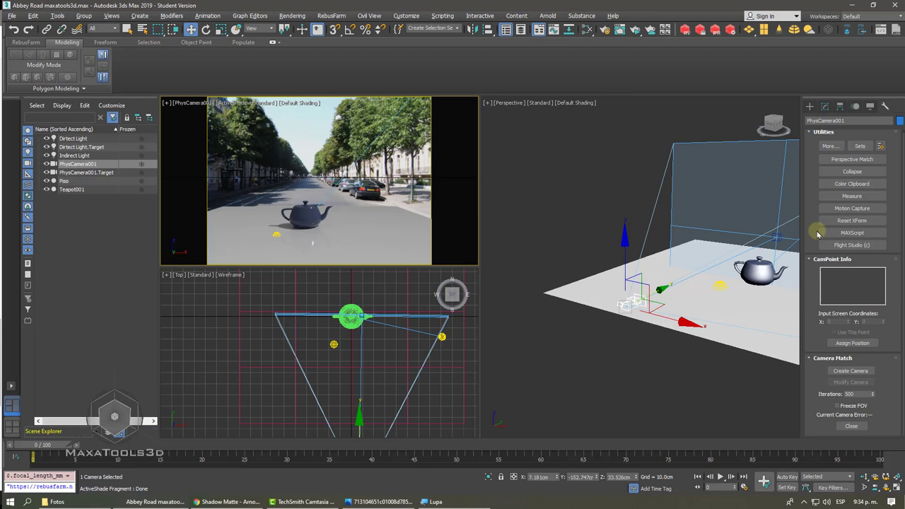
click(813, 106)
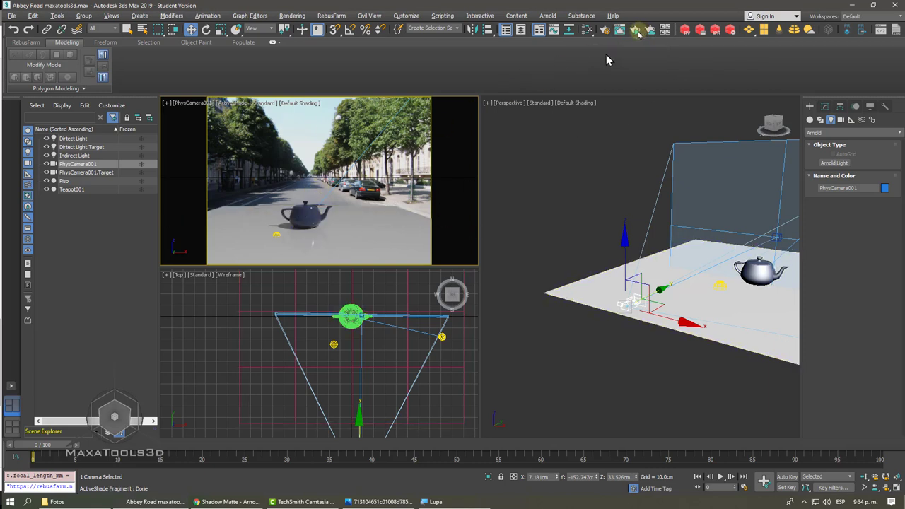
Step: Render the PhysCamera001 view and toggle Display Alpha Channel on and back off
drag(635, 30, 636, 44)
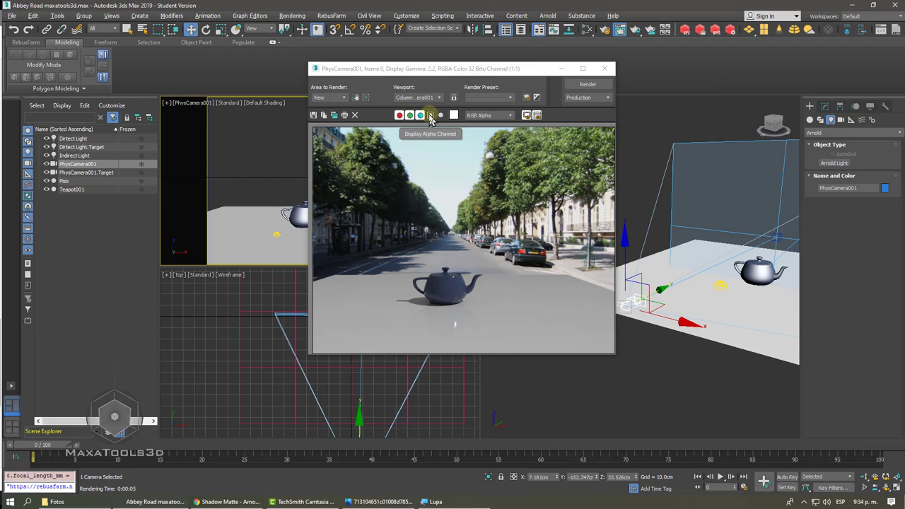
click(430, 117)
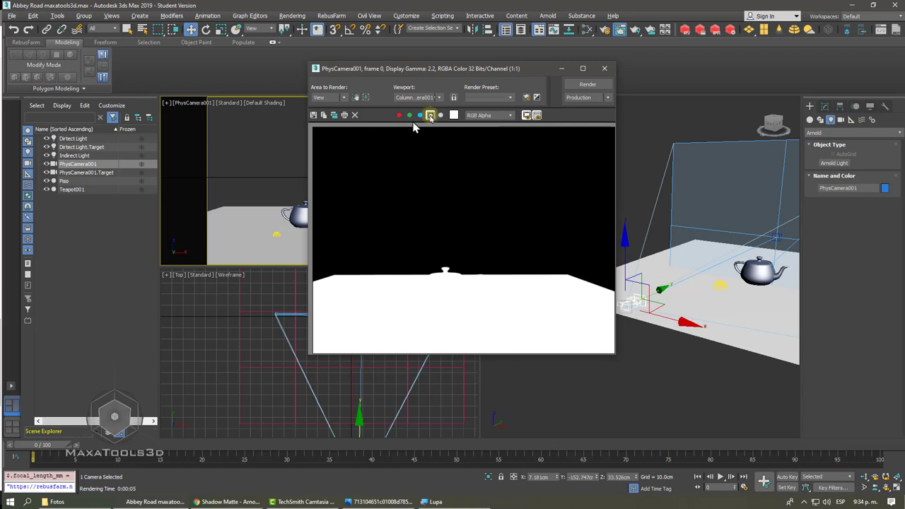
click(431, 117)
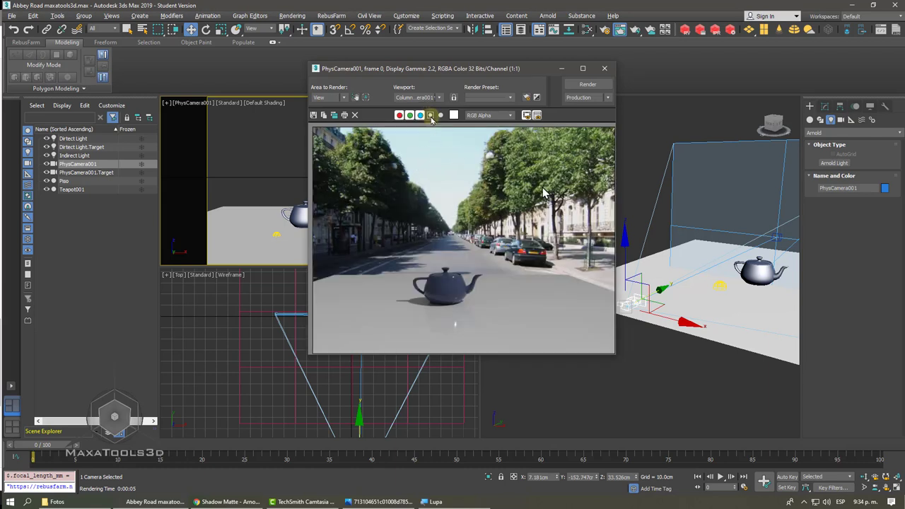
Step: Launch Photoshop CC from the Windows Start menu
click(10, 501)
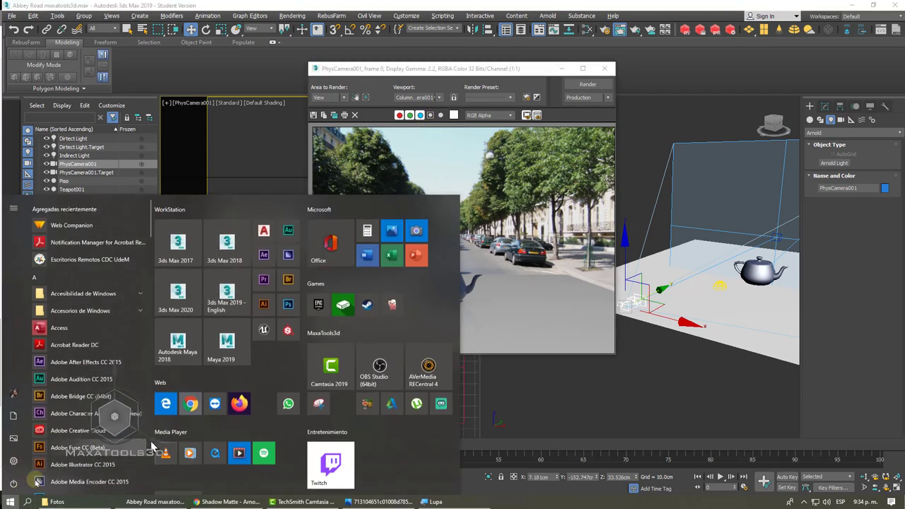
click(288, 304)
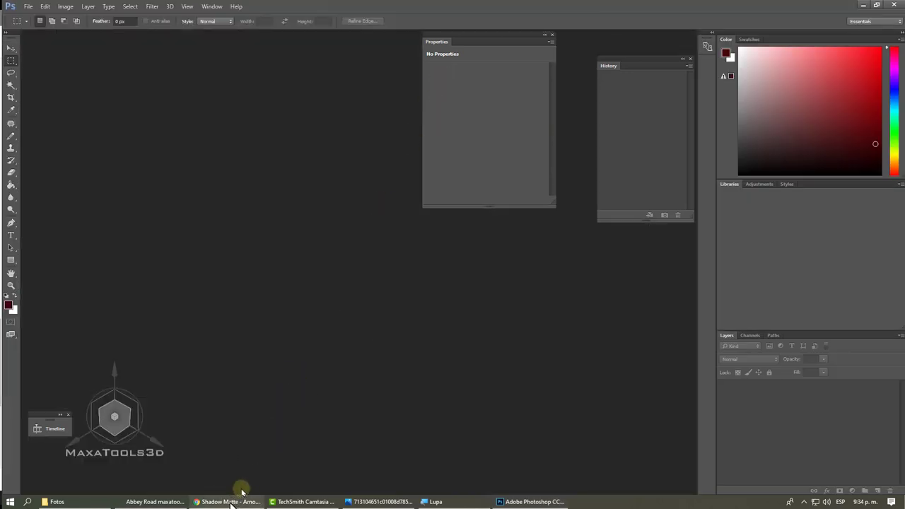
mouse_move(226, 502)
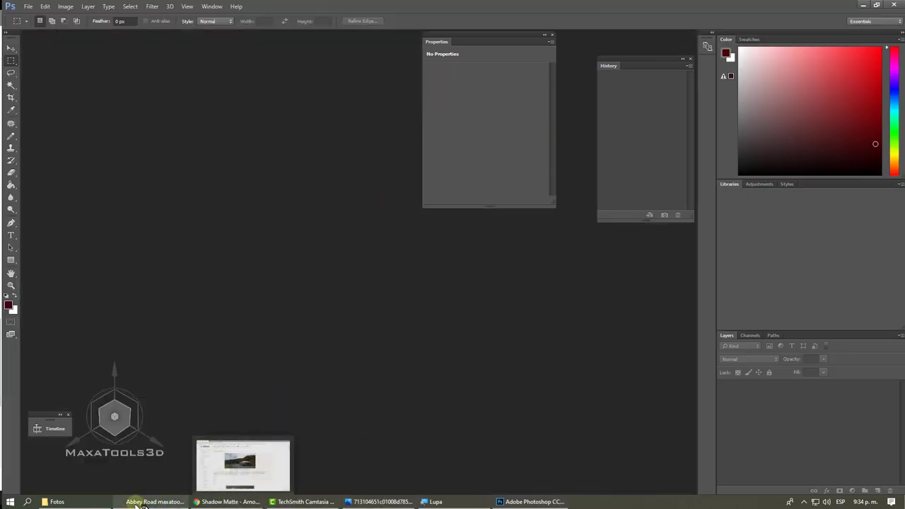
Step: Return to 3ds Max and check the render's alpha channel once more
click(136, 503)
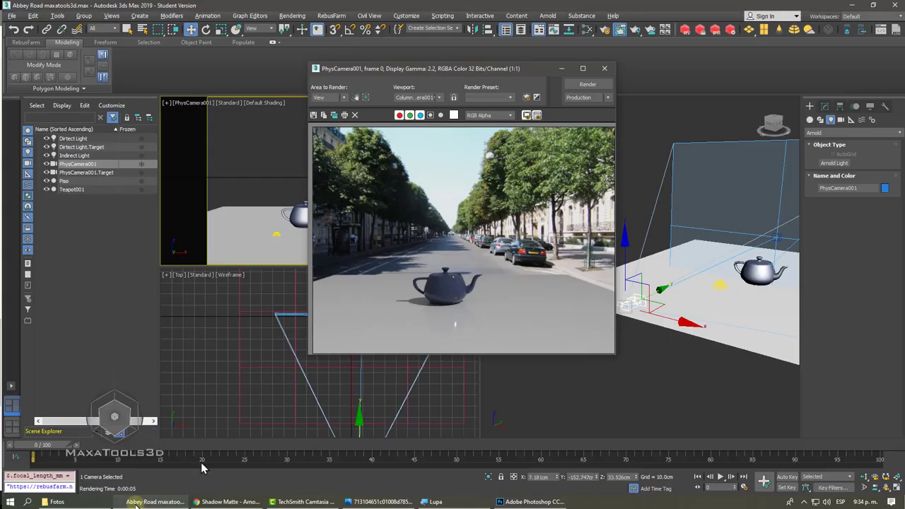
click(137, 504)
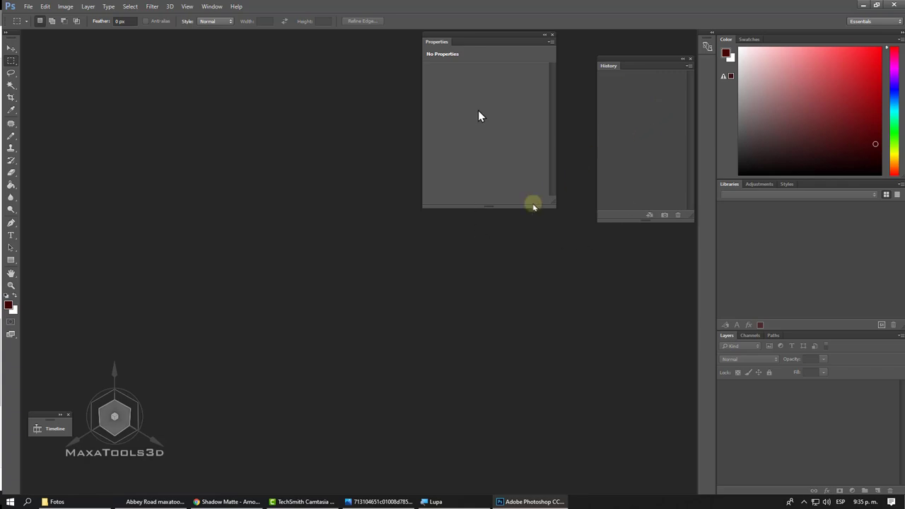
click(144, 504)
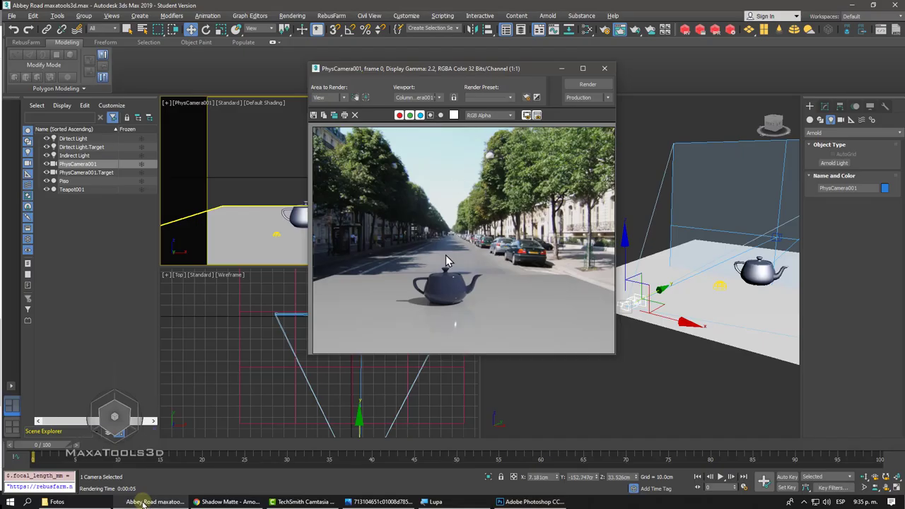
click(430, 116)
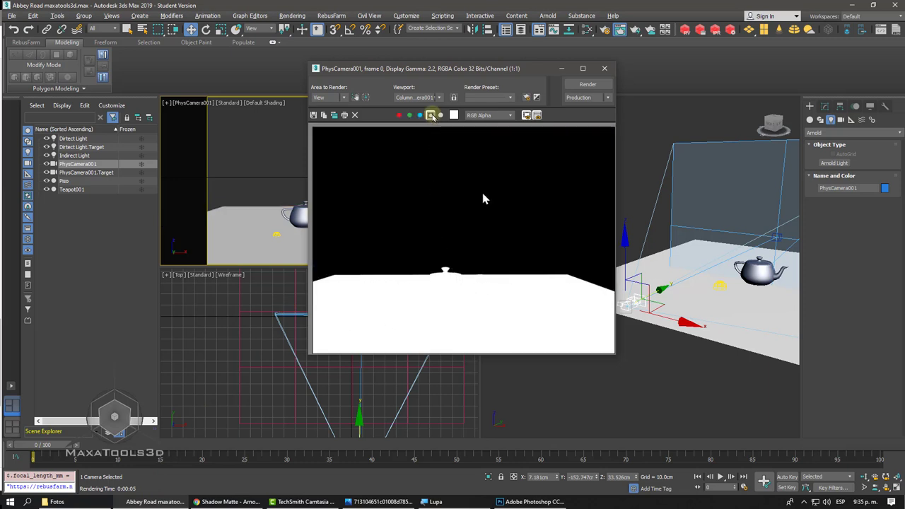
click(430, 115)
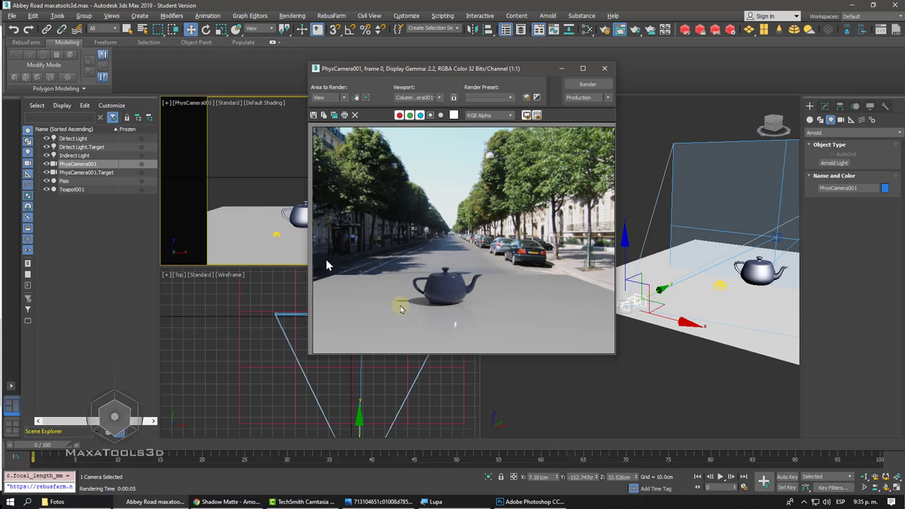
Step: Move the Direct Light in the Top view and close the render and ActiveShade windows
scroll(297, 379, down, 3)
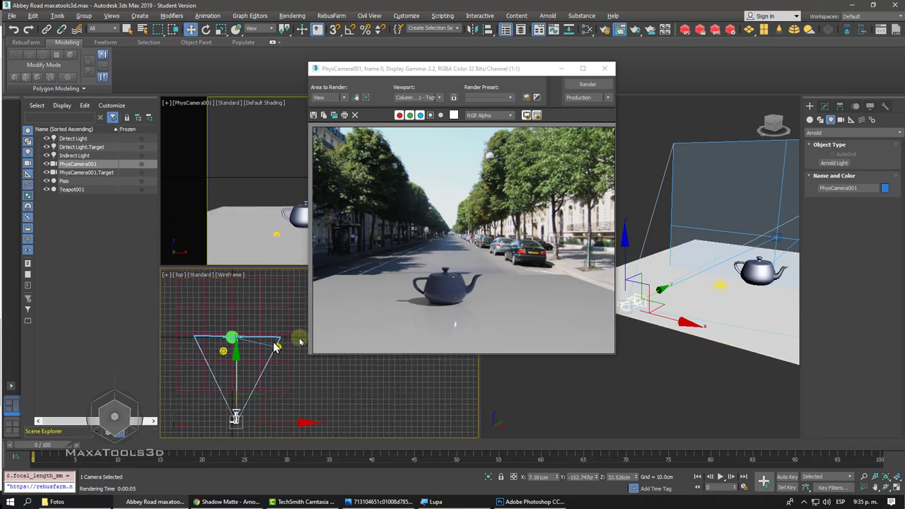
click(277, 345)
mouse_move(299, 323)
mouse_down()
mouse_move(208, 320)
mouse_move(220, 312)
mouse_up()
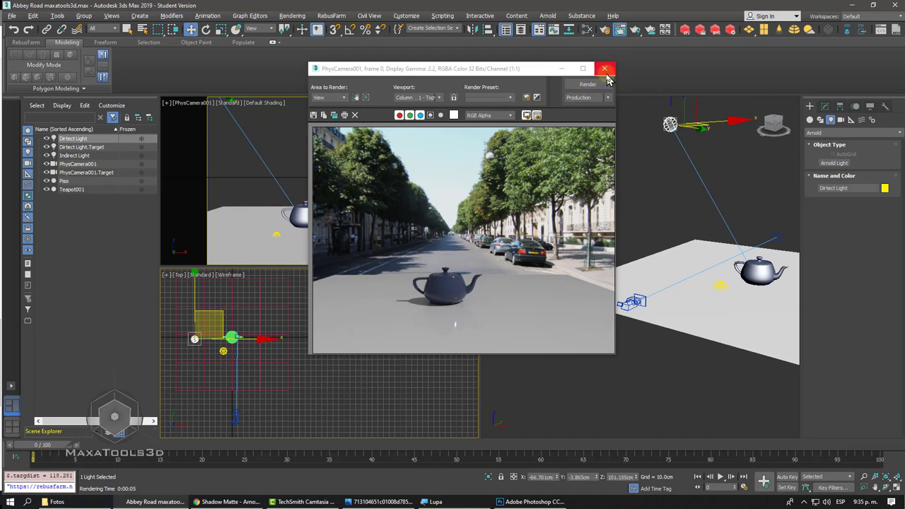
click(606, 74)
drag(635, 29, 638, 80)
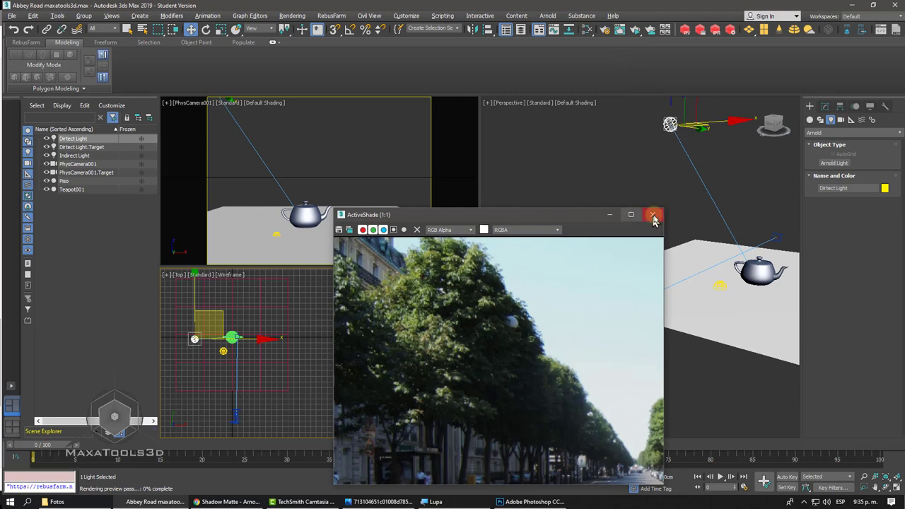
click(653, 215)
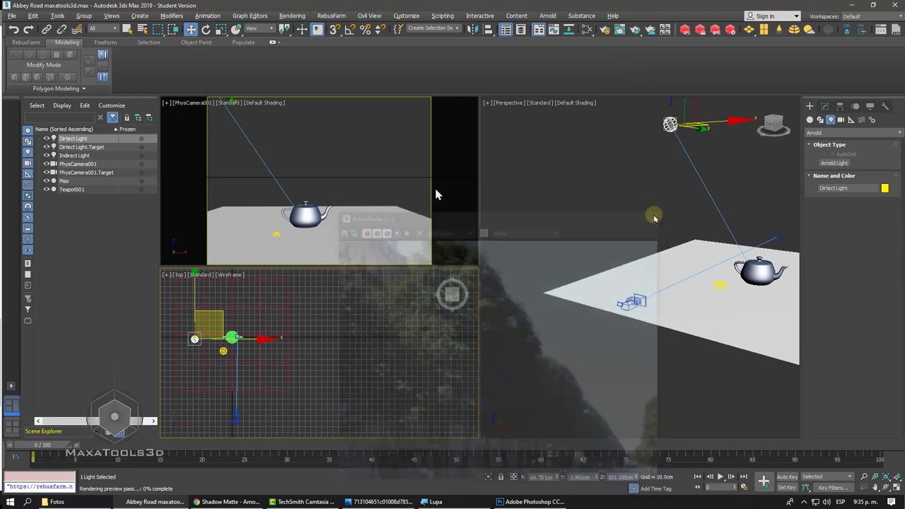
Step: Switch the camera viewport to show a live ActiveShade render
click(229, 108)
click(231, 105)
click(248, 116)
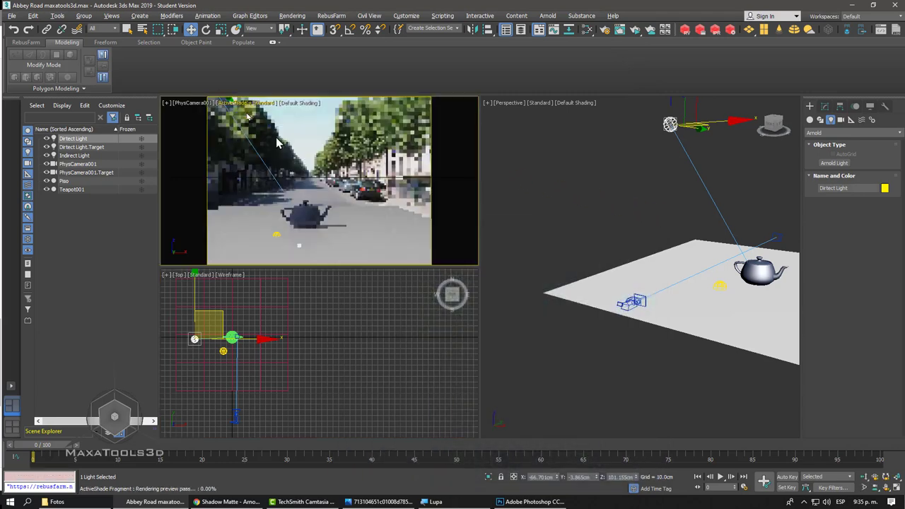
Step: Nudge the Direct Light slightly in the Top viewport with the Move tool
right_click(222, 322)
right_click(223, 322)
click(231, 323)
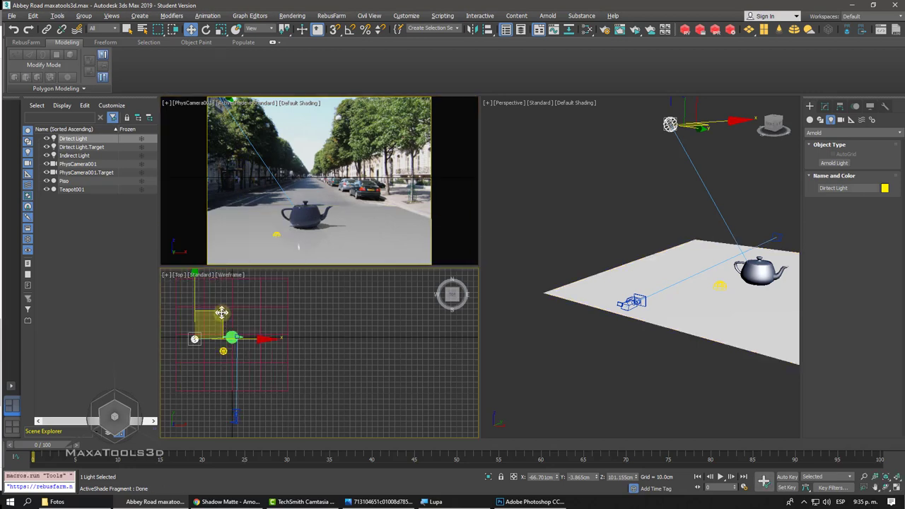
mouse_move(221, 313)
mouse_down()
mouse_move(213, 315)
mouse_move(221, 315)
mouse_up()
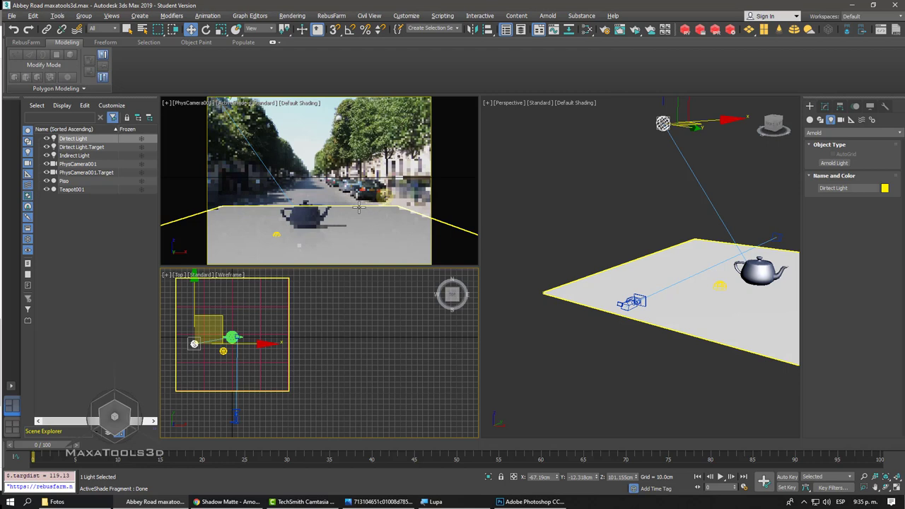
right_click(212, 322)
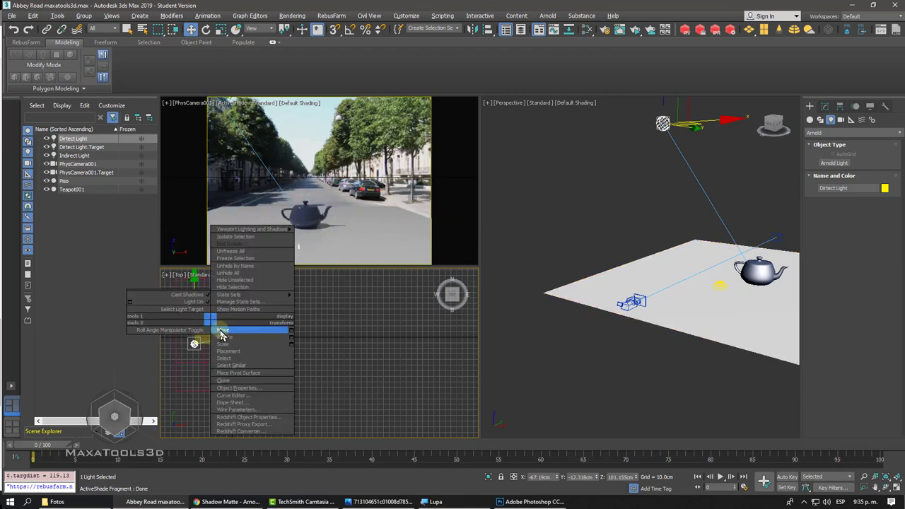
click(222, 331)
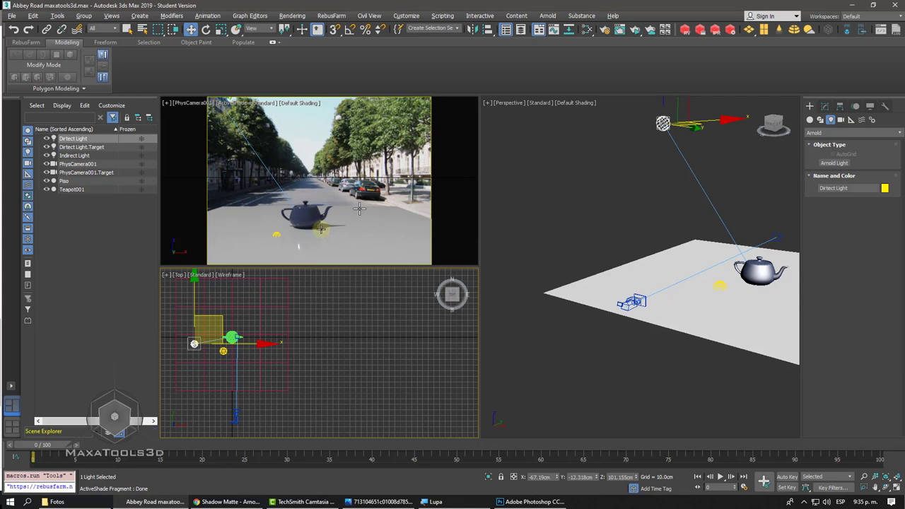
Step: Set the Indirect Light's exposure to 0.18 and its intensity to 0.13
click(289, 241)
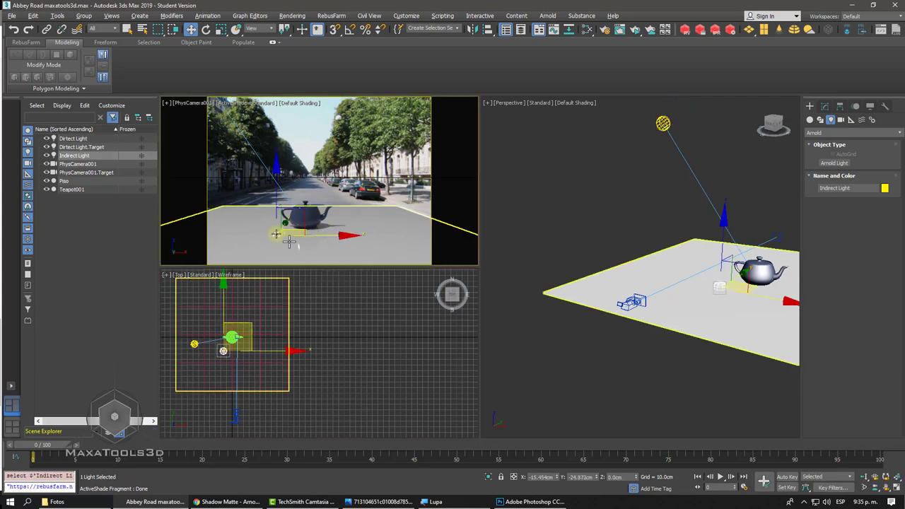
click(824, 107)
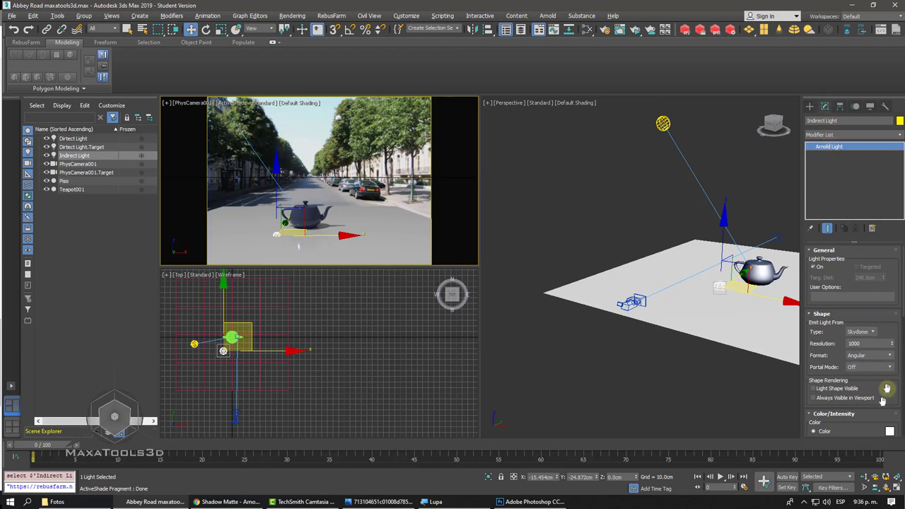
drag(884, 398, 874, 233)
click(893, 371)
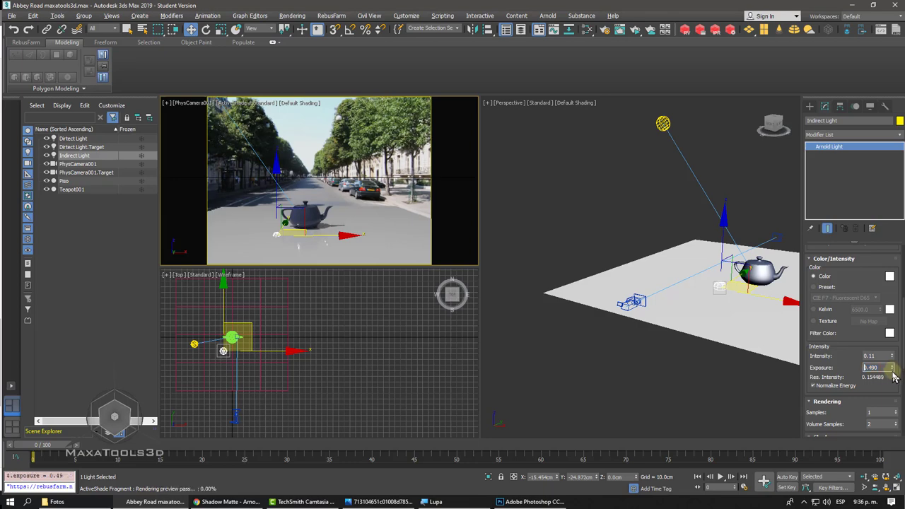
drag(893, 378, 880, 393)
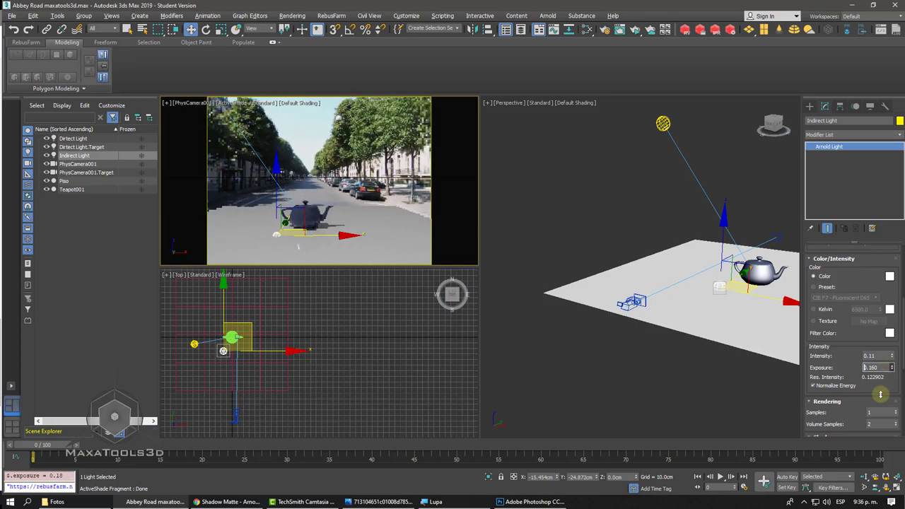
drag(892, 356, 891, 366)
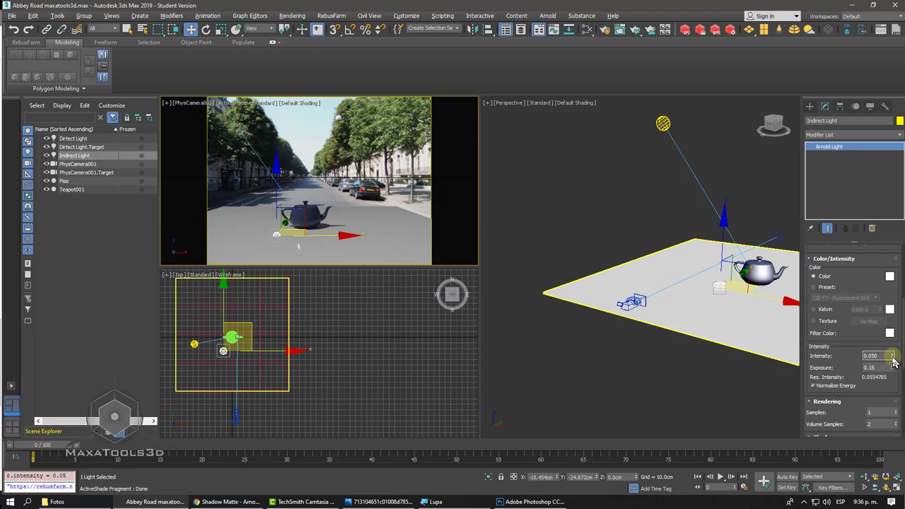
mouse_move(893, 361)
mouse_down()
mouse_move(888, 349)
mouse_move(884, 378)
mouse_up()
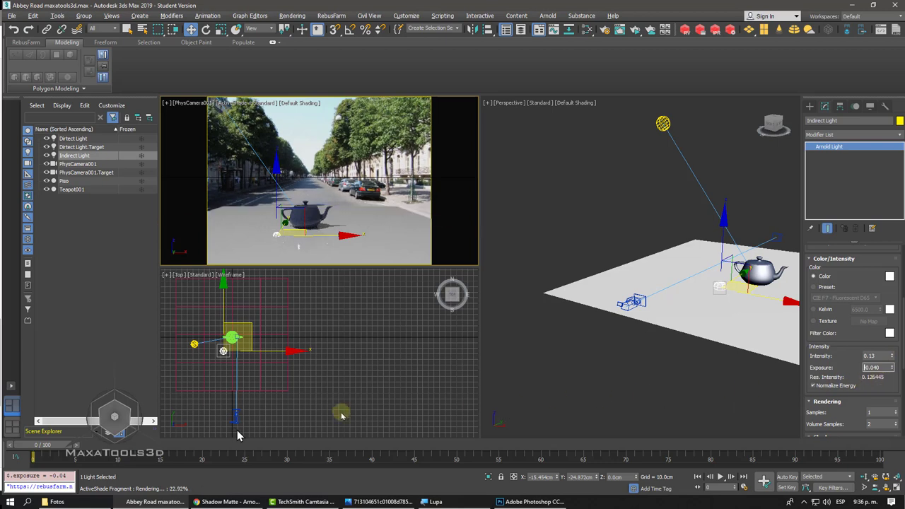
Step: Open the Slate Material Editor and copy the 'Shadow Matte' heading from the Arnold docs
click(237, 418)
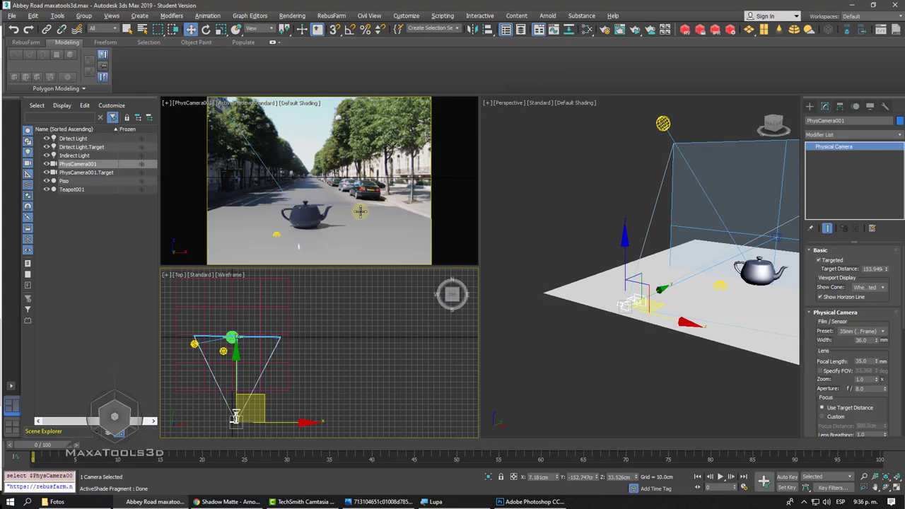
click(585, 31)
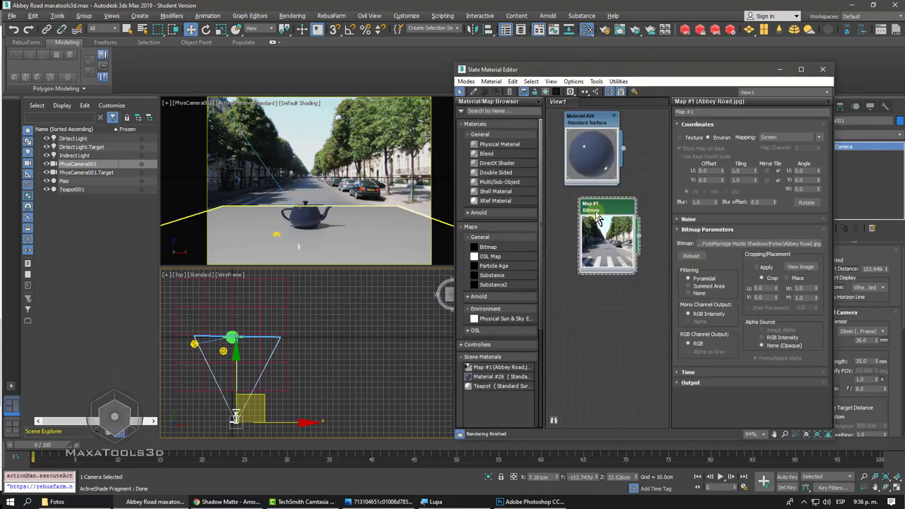
click(226, 501)
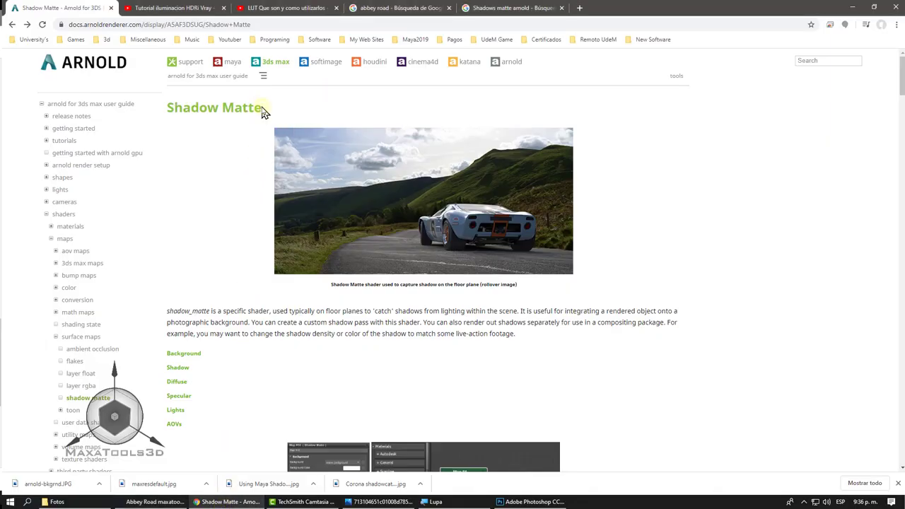
drag(259, 107, 173, 102)
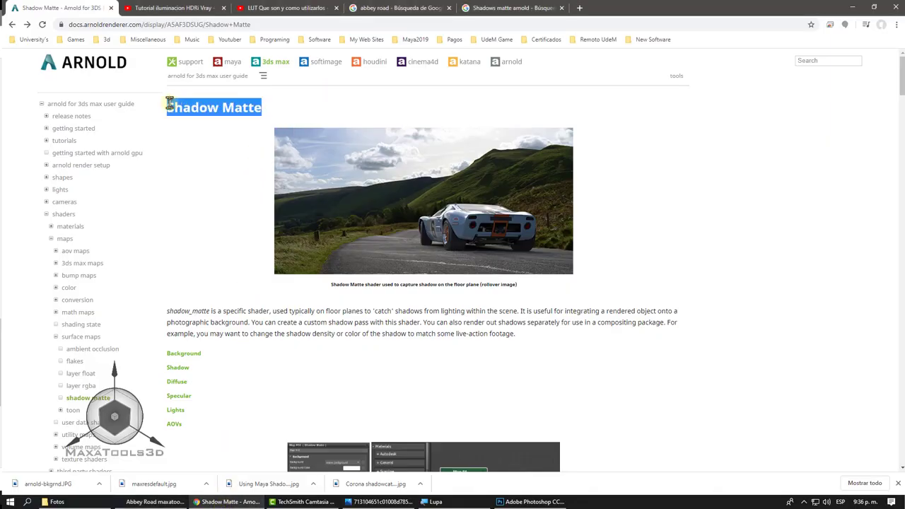
right_click(169, 103)
click(174, 113)
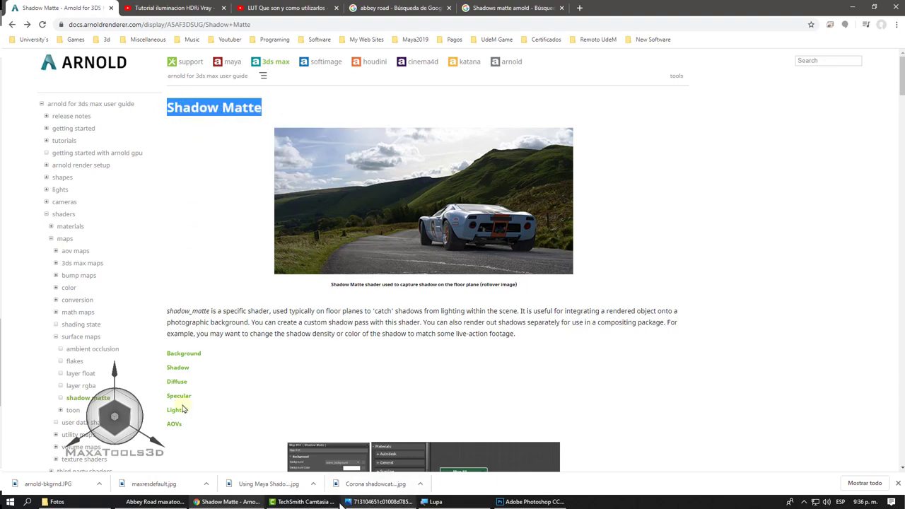
click(166, 502)
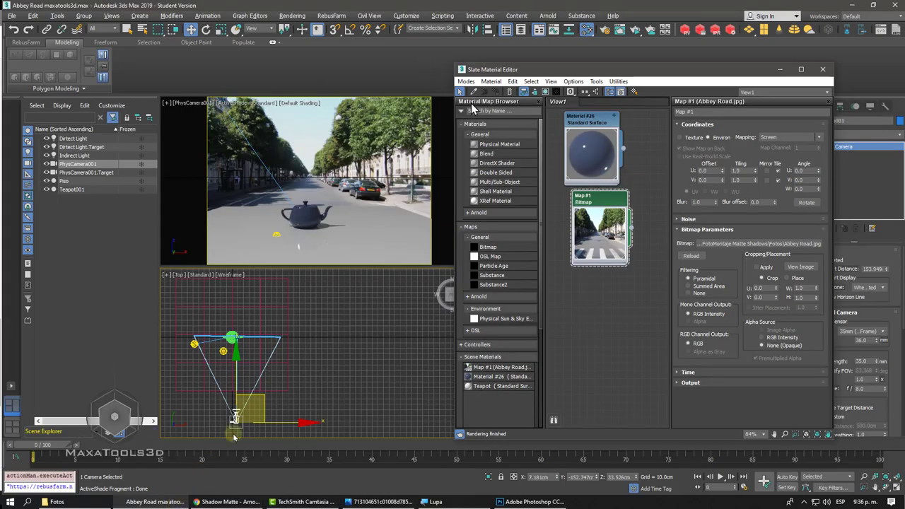
Step: Search the map browser for 'Shadow Matte' and place its node in clear space in View1
right_click(498, 113)
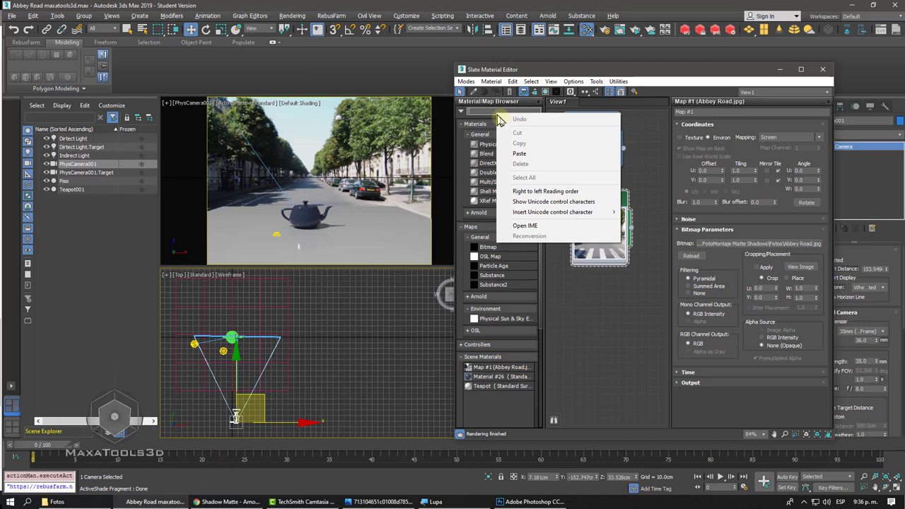
click(520, 154)
click(485, 124)
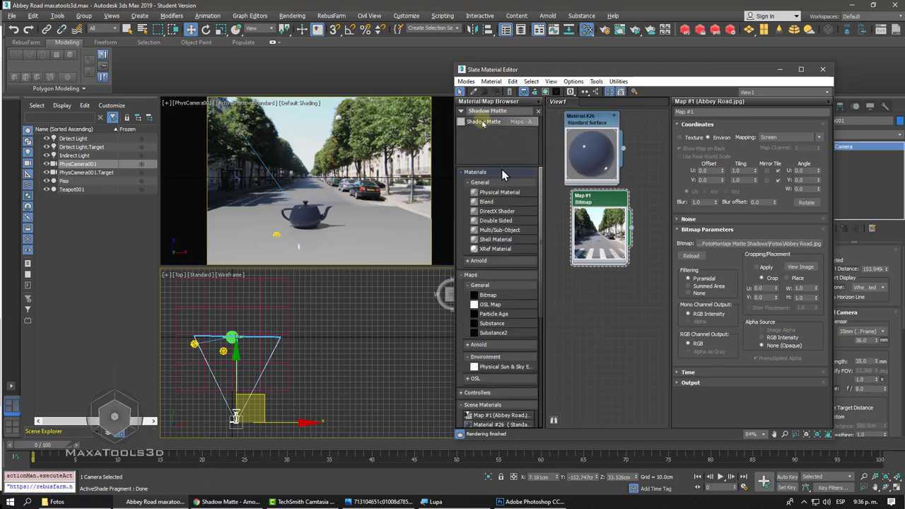
drag(466, 124, 615, 325)
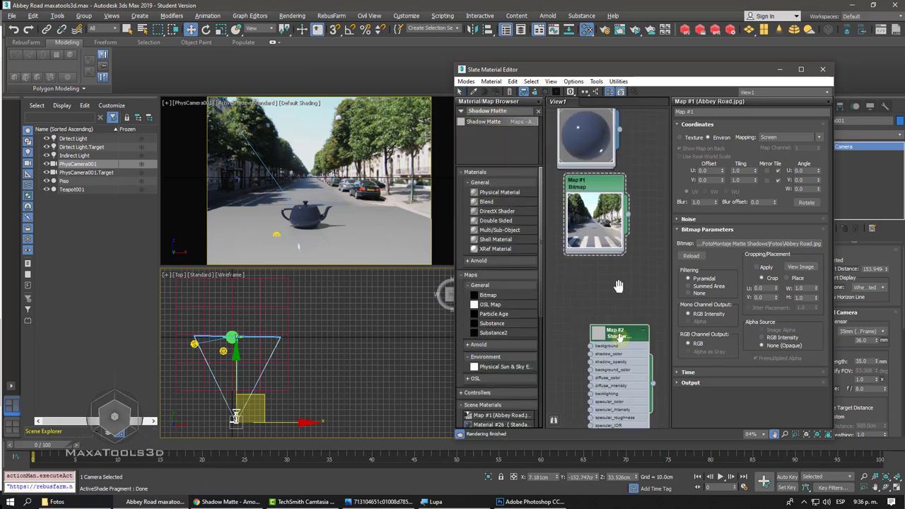
scroll(594, 265, up, 1)
scroll(594, 266, up, 1)
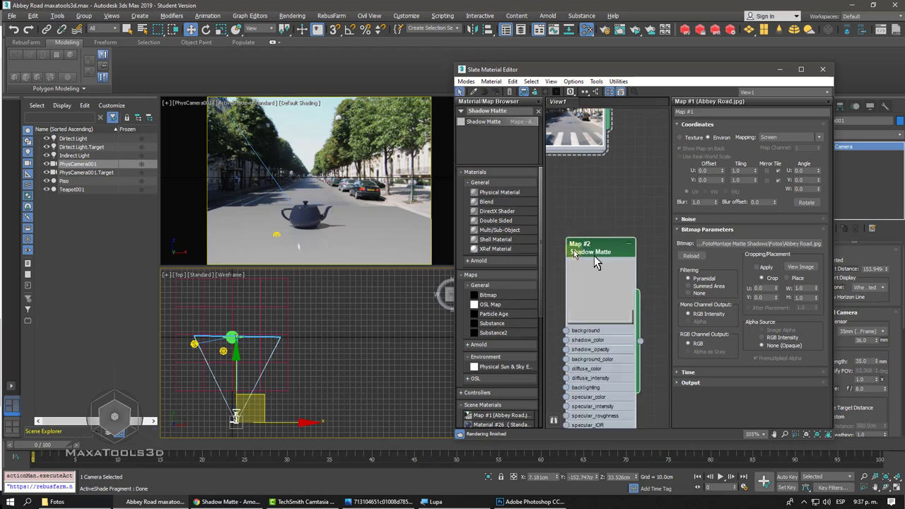
drag(597, 260, 608, 221)
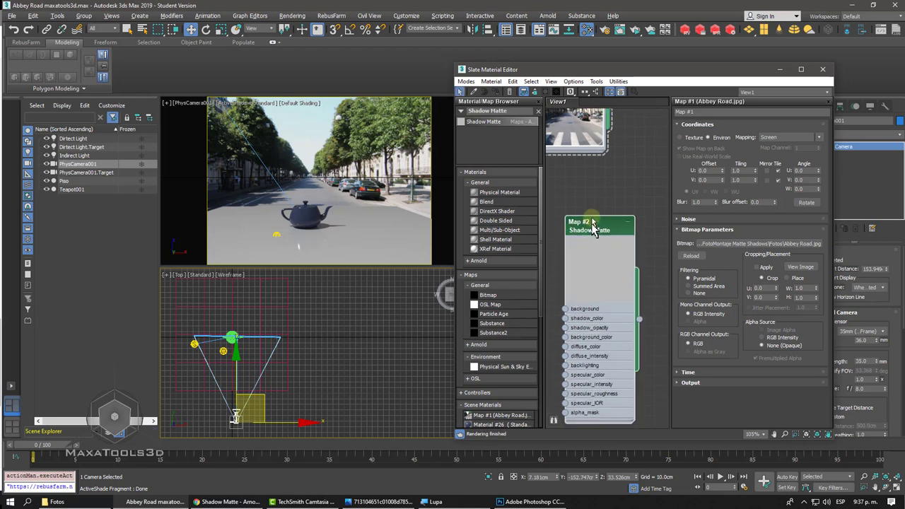
Step: Expand the Arnold, Surface, Shading State and Math map groups in the browser
click(481, 286)
click(487, 296)
scroll(513, 308, down, 1)
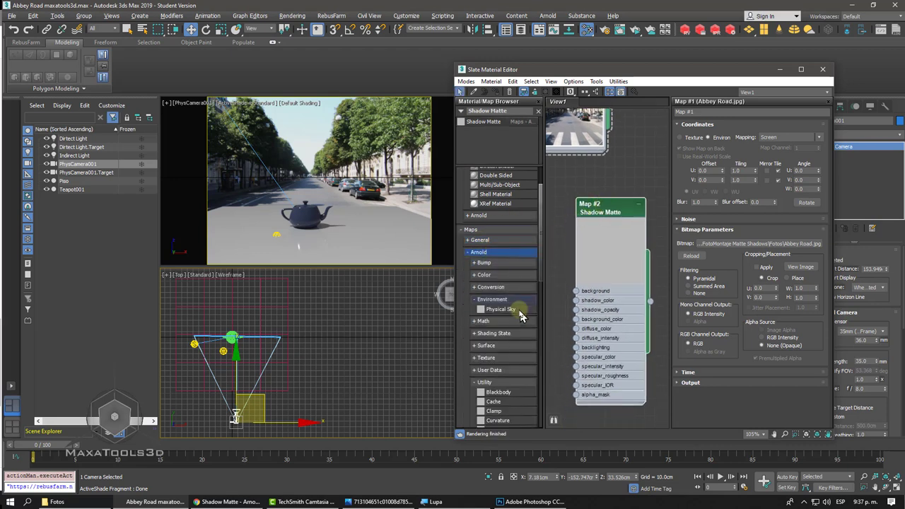
scroll(506, 310, down, 1)
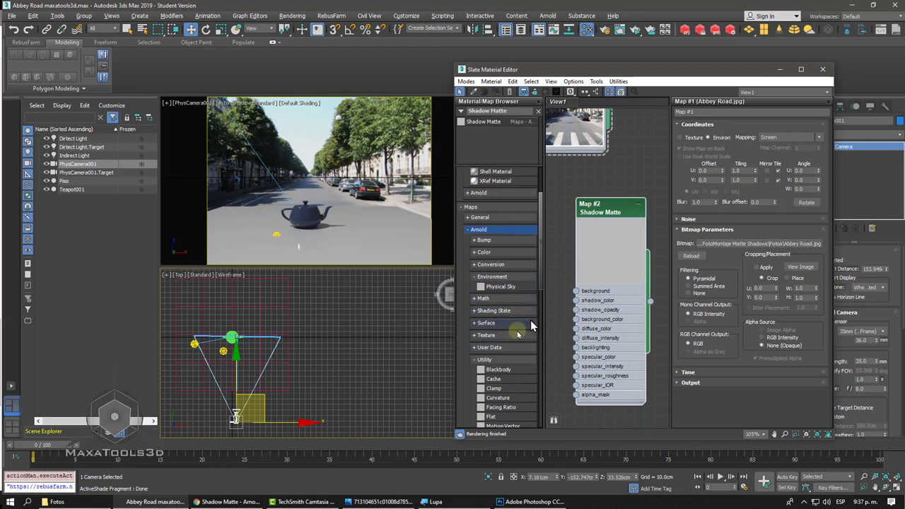
scroll(518, 336, down, 2)
scroll(518, 338, down, 1)
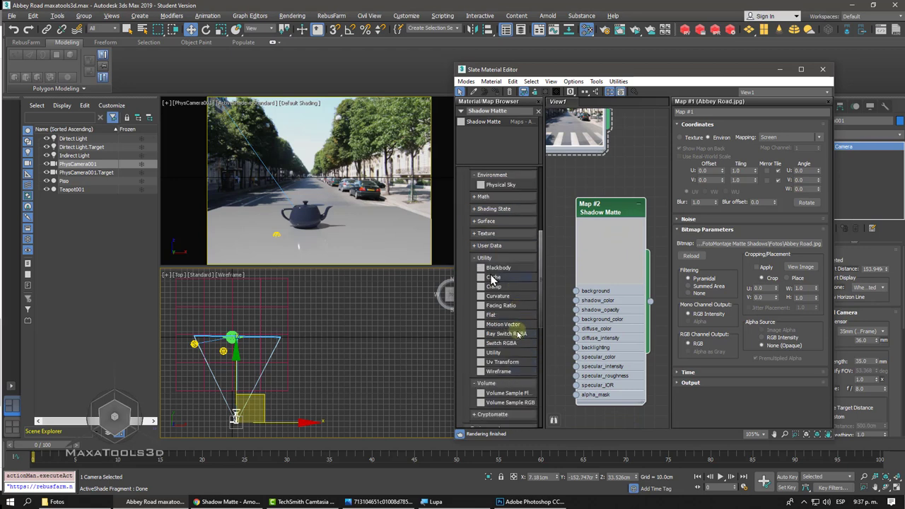
scroll(492, 280, down, 1)
scroll(512, 281, down, 1)
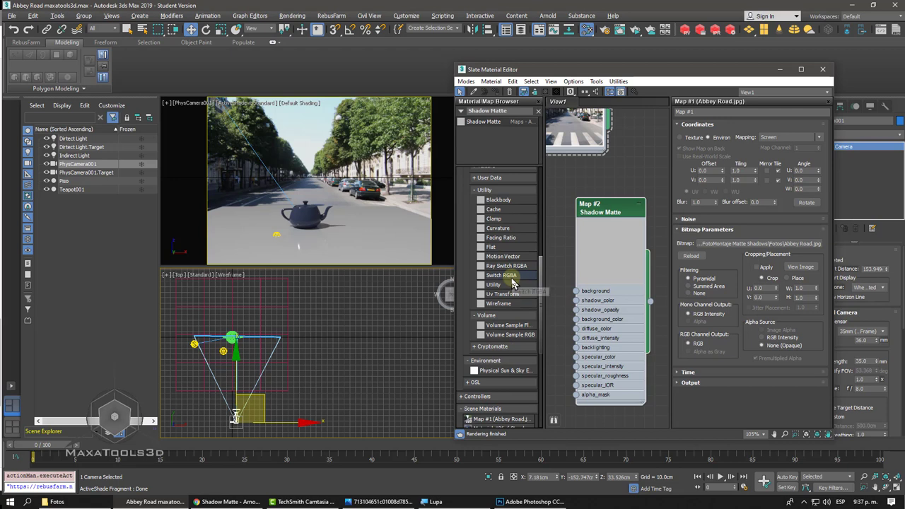
scroll(512, 283, up, 1)
scroll(509, 273, up, 2)
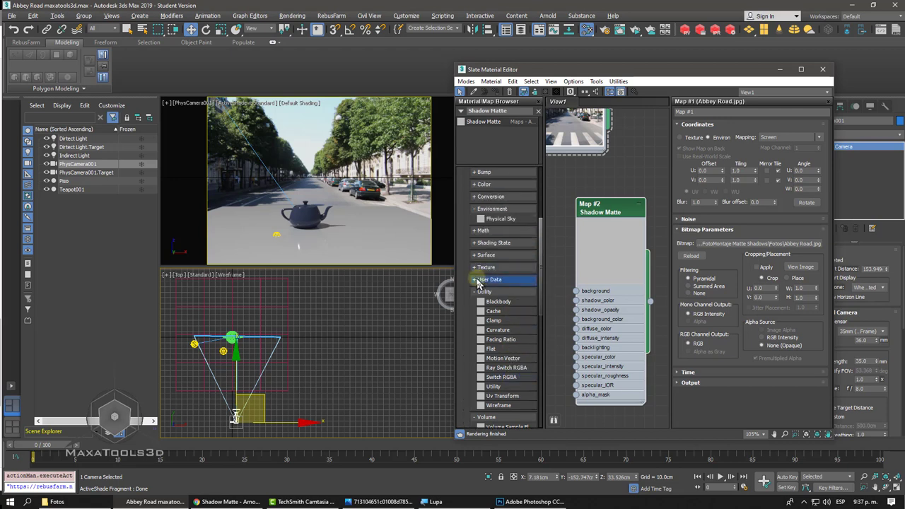
click(487, 268)
click(486, 255)
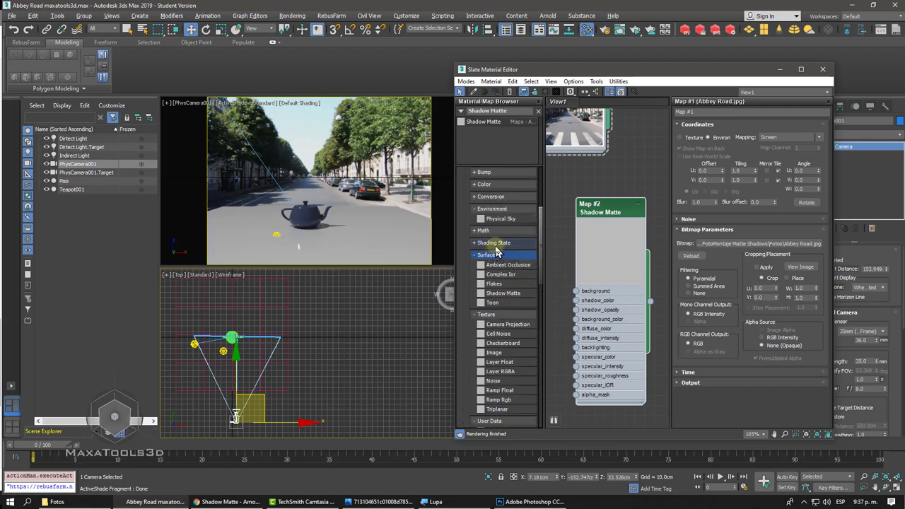
click(496, 244)
click(486, 231)
Step: Check the Cryptomatte group, collapse Environment and Math, and list Shadow Matte's input sockets
scroll(510, 275, down, 5)
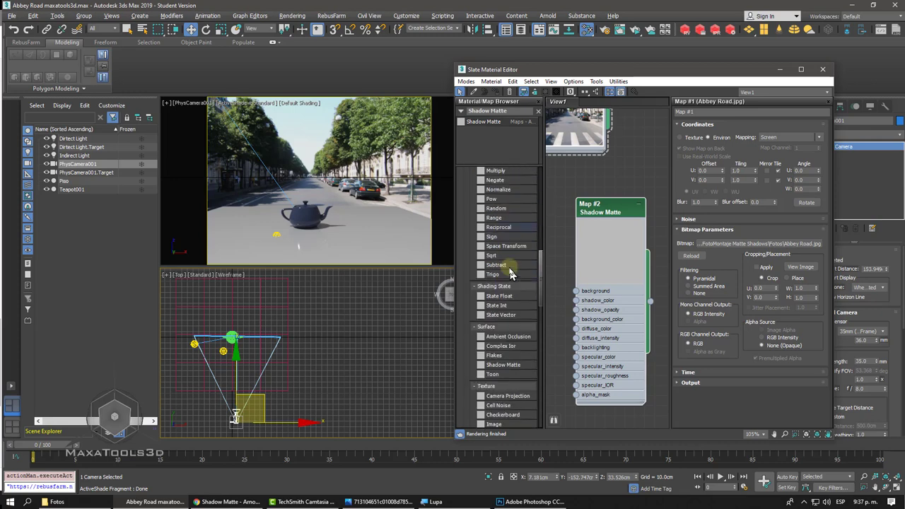
scroll(511, 274, down, 5)
scroll(509, 267, down, 5)
click(493, 245)
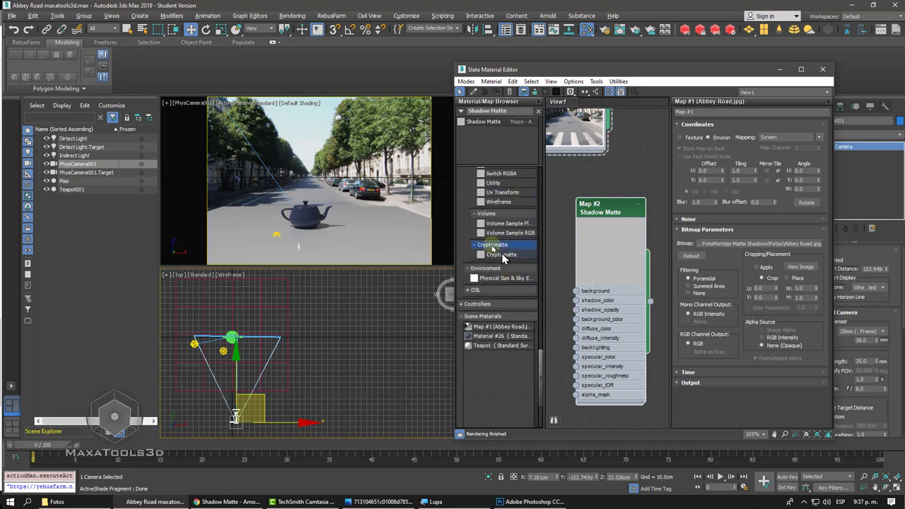
scroll(502, 257, up, 3)
scroll(501, 258, up, 4)
scroll(499, 258, up, 4)
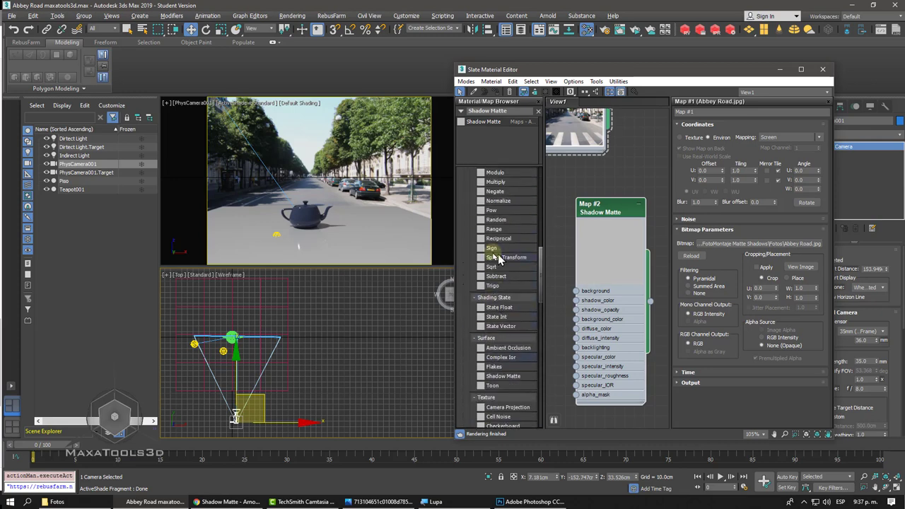
scroll(499, 259, up, 3)
scroll(517, 269, up, 5)
scroll(514, 263, up, 5)
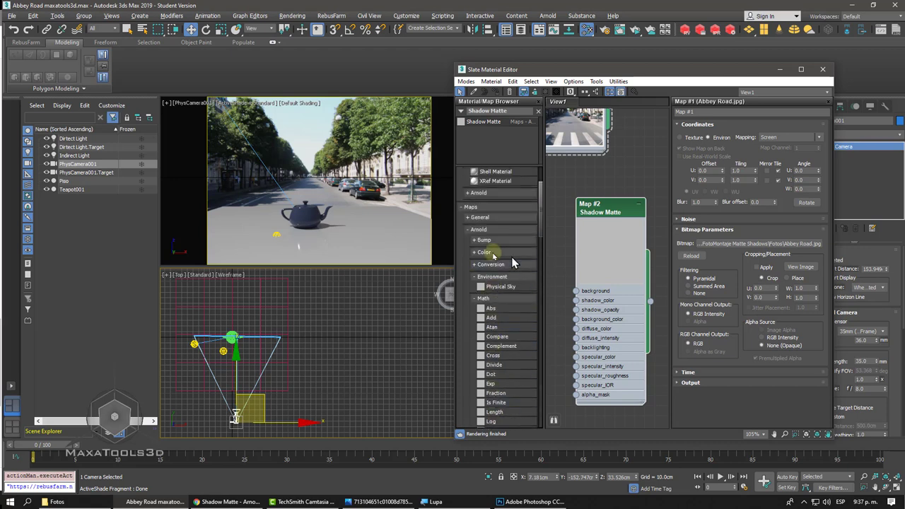
click(477, 277)
click(479, 288)
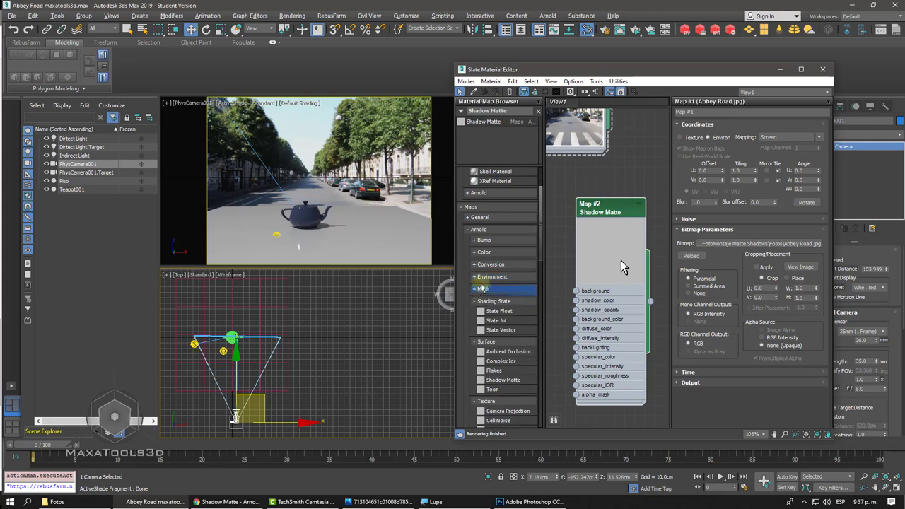
click(610, 217)
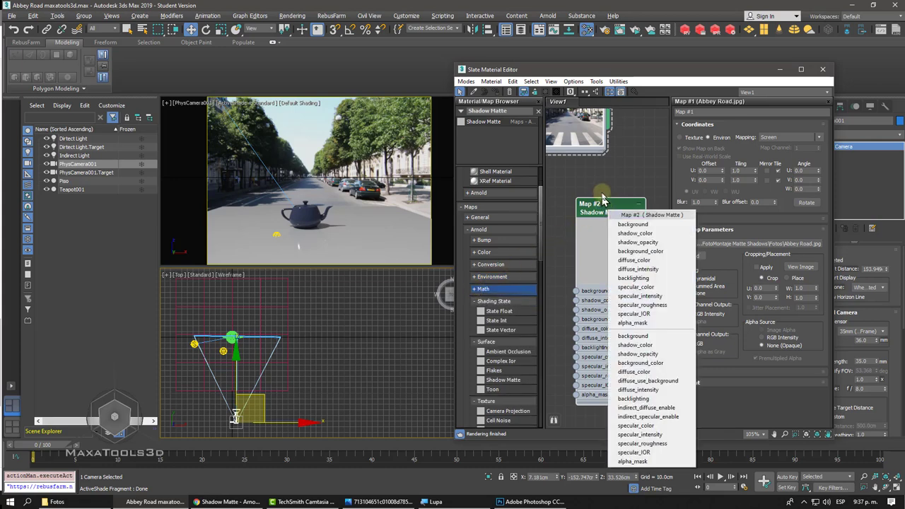
middle_drag(602, 201, 623, 247)
drag(601, 170, 617, 185)
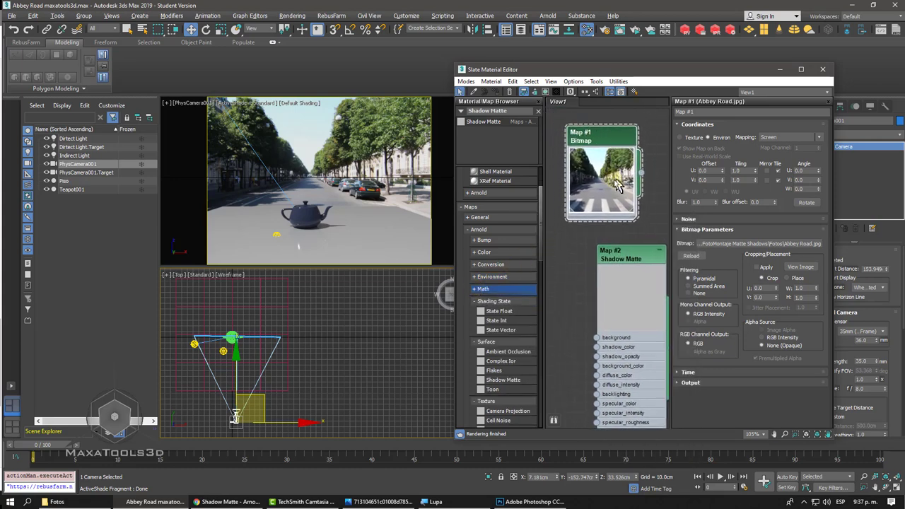
middle_drag(617, 185, 612, 195)
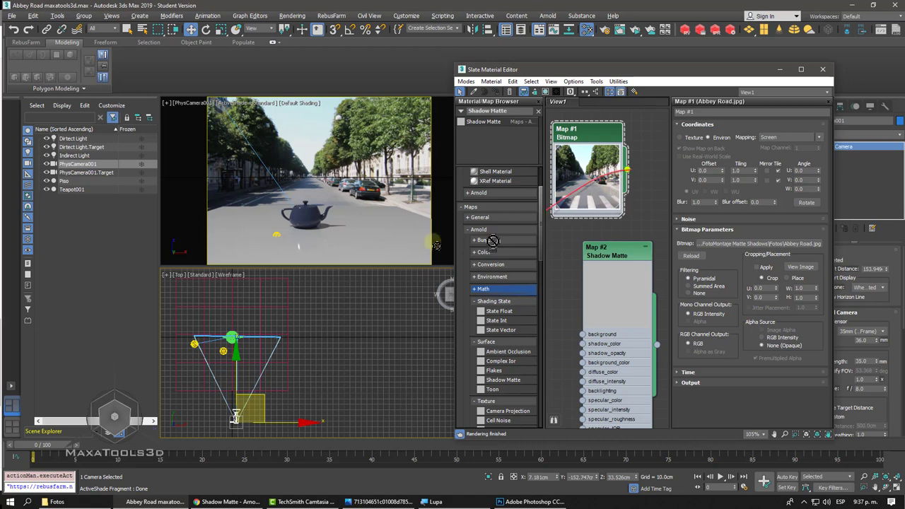
mouse_move(626, 169)
mouse_down()
mouse_move(624, 201)
mouse_move(304, 215)
mouse_up()
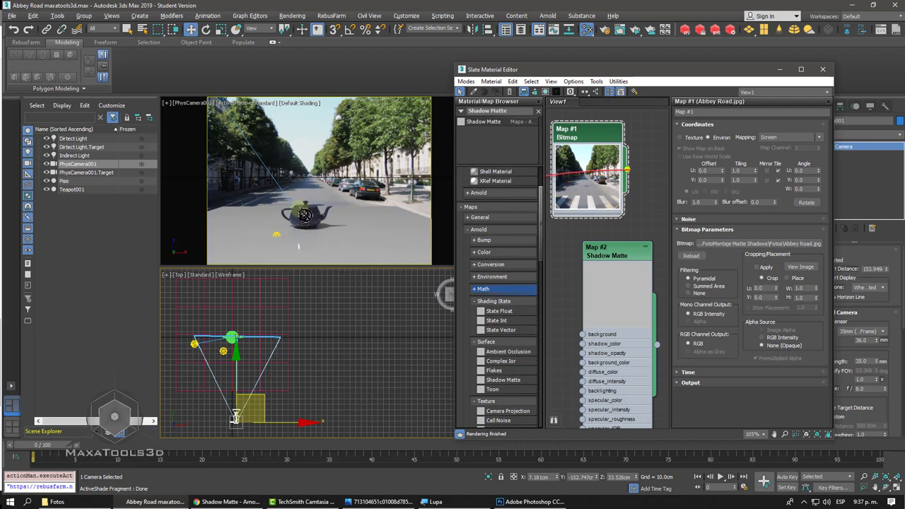
scroll(629, 212, down, 3)
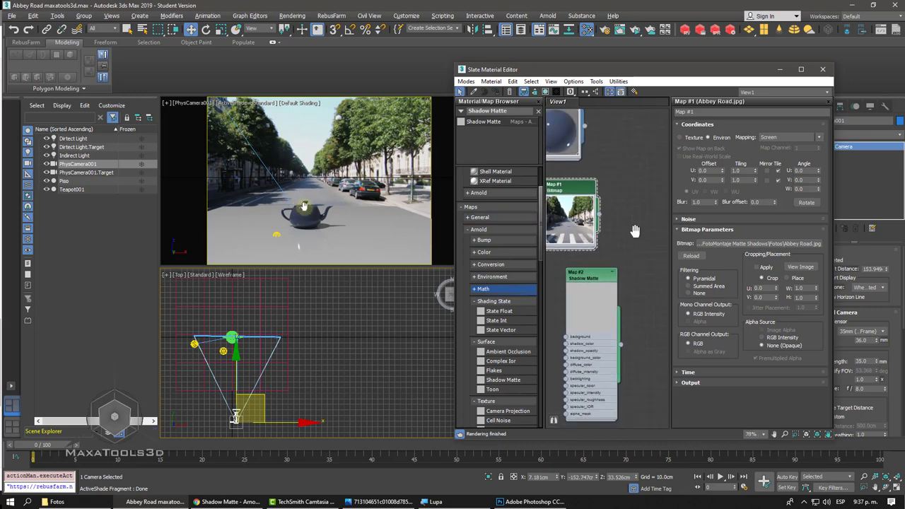
scroll(627, 248, down, 3)
middle_drag(627, 248, 648, 283)
drag(606, 162, 618, 166)
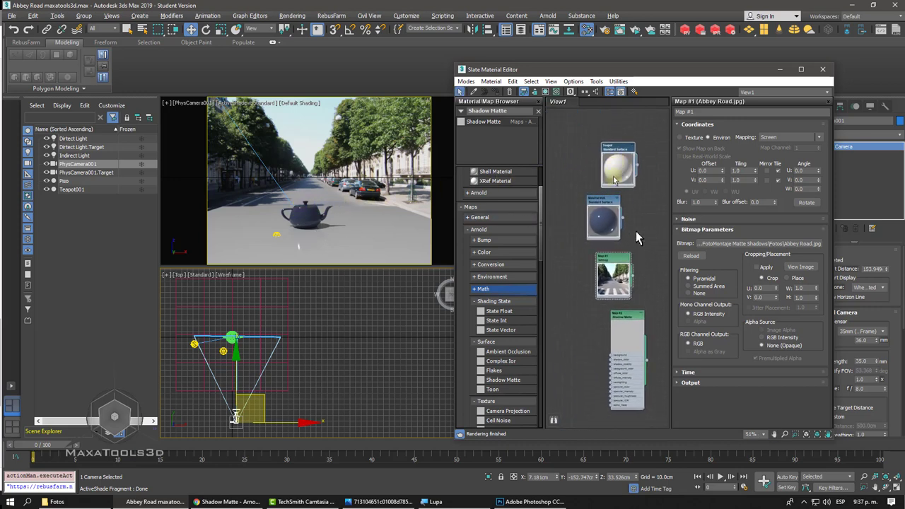
drag(609, 261, 571, 152)
scroll(609, 167, up, 3)
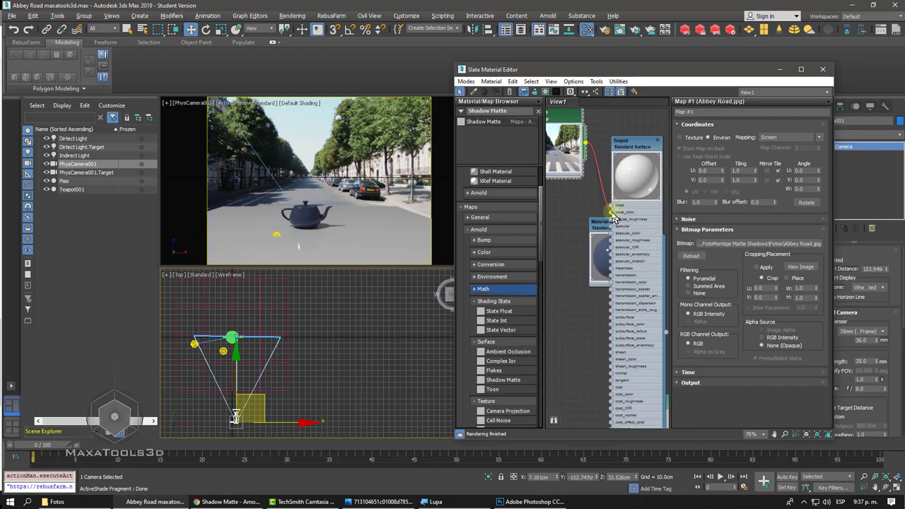
drag(623, 218, 622, 214)
middle_drag(653, 179, 624, 176)
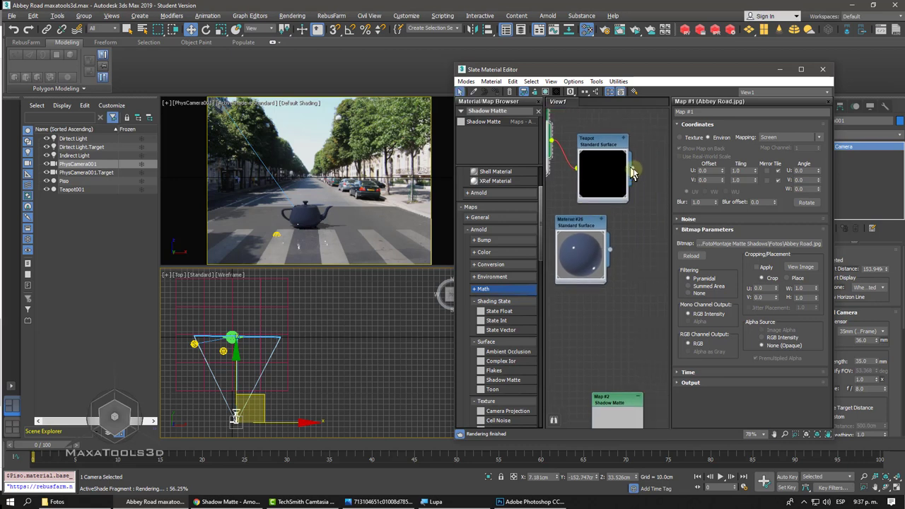
drag(631, 172, 649, 179)
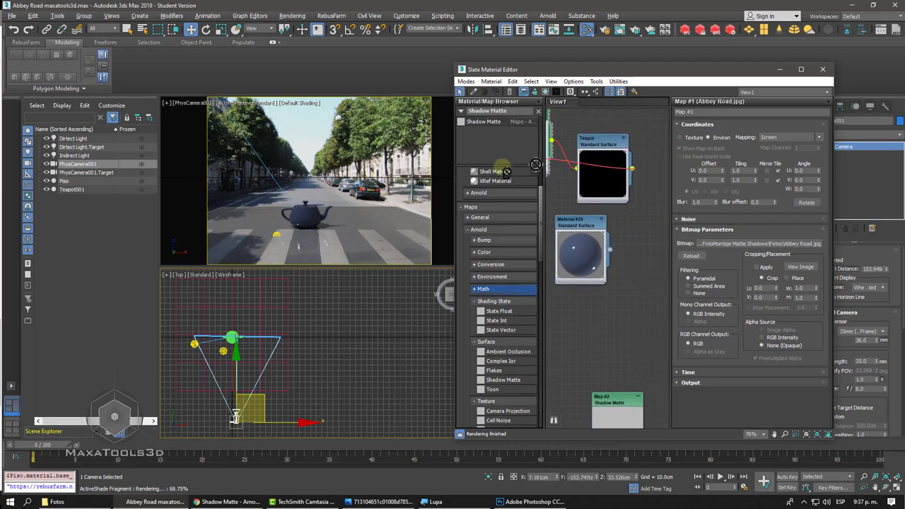
click(608, 210)
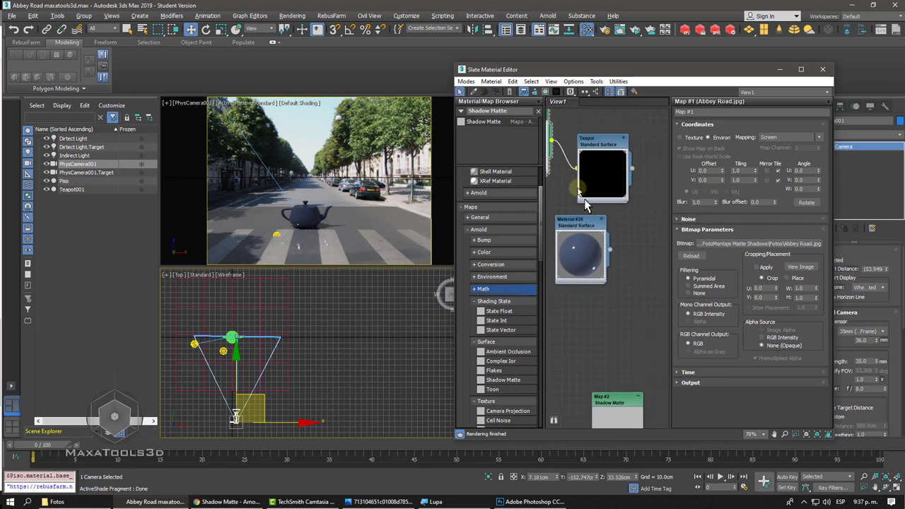
click(578, 195)
scroll(583, 197, down, 2)
scroll(591, 199, down, 1)
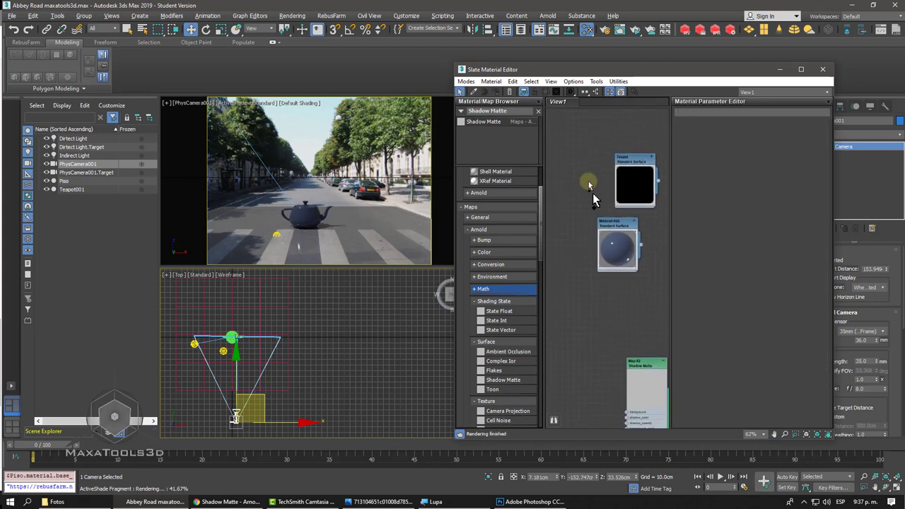
key(ctrl+z)
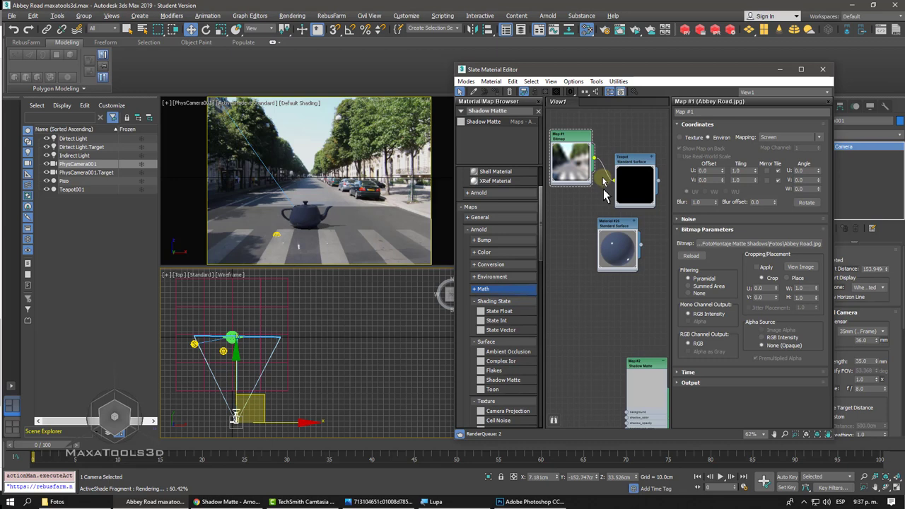
key(Delete)
drag(634, 162, 635, 151)
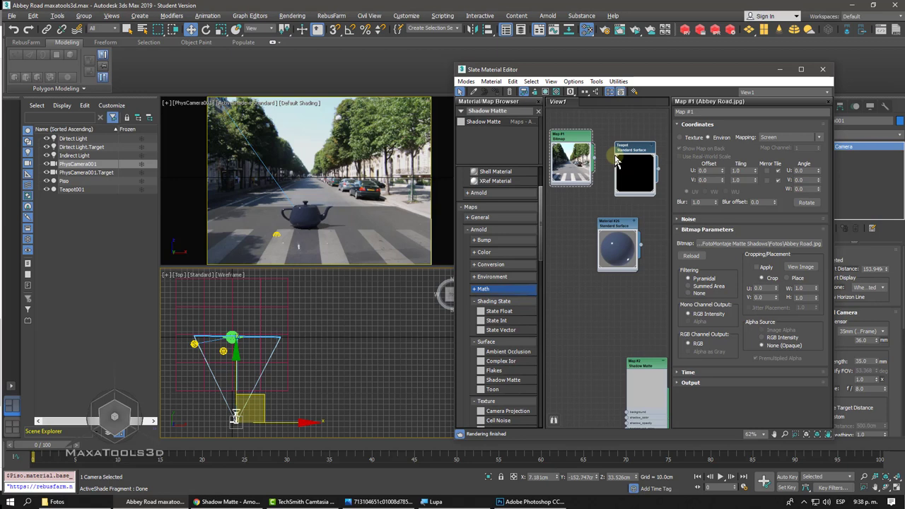
middle_drag(645, 343, 601, 247)
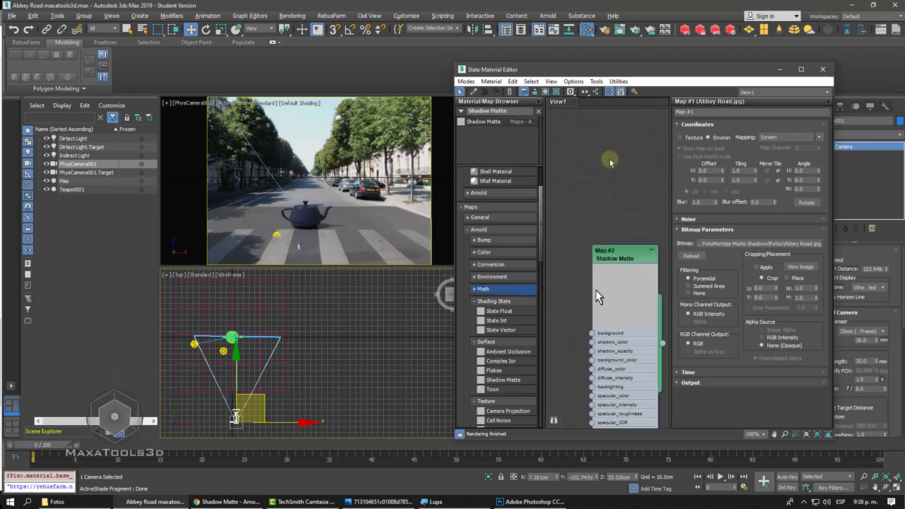
scroll(586, 181, up, 4)
middle_drag(587, 177, 587, 170)
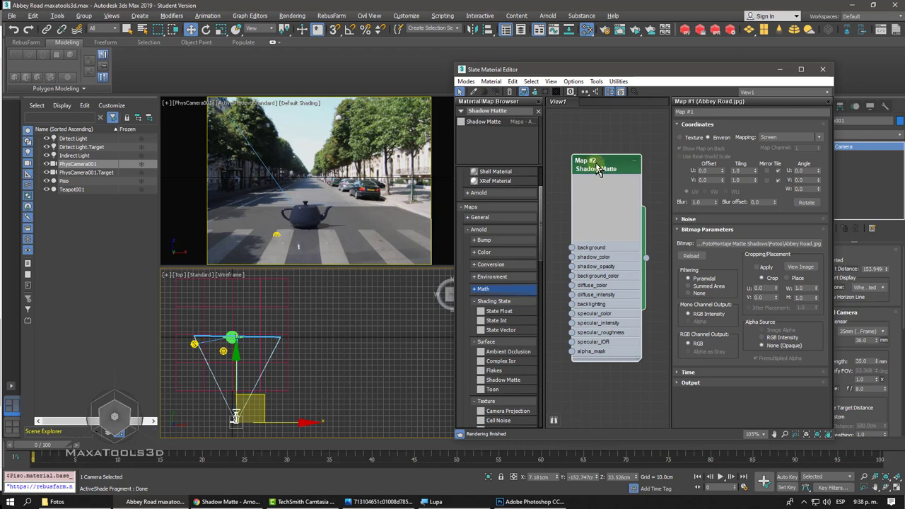
scroll(595, 162, down, 8)
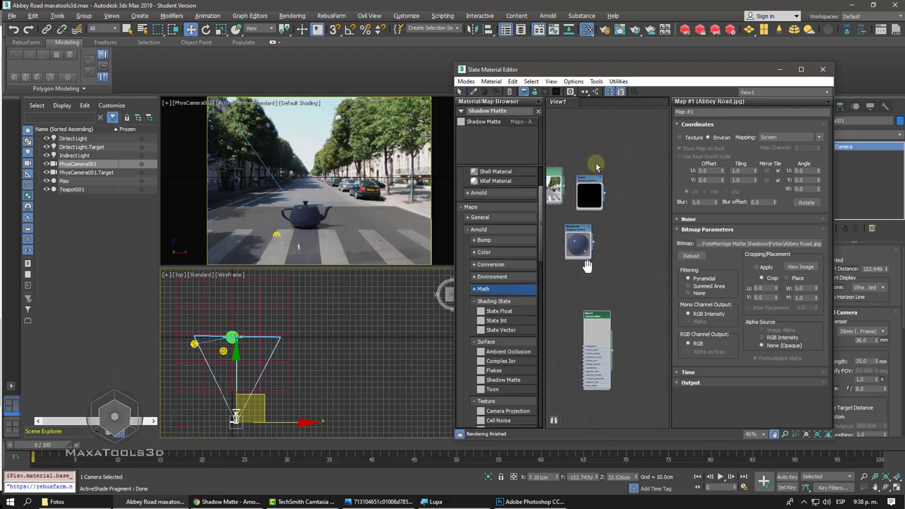
scroll(523, 345, up, 3)
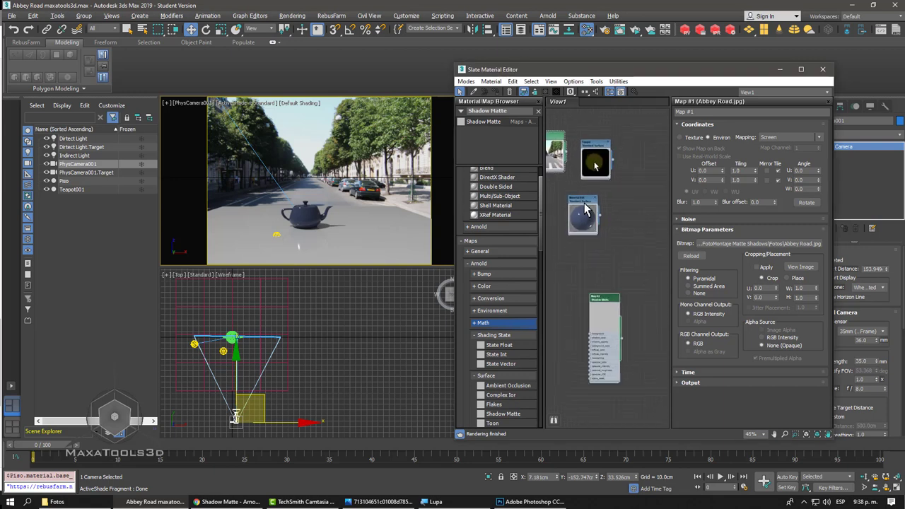
drag(566, 134, 565, 270)
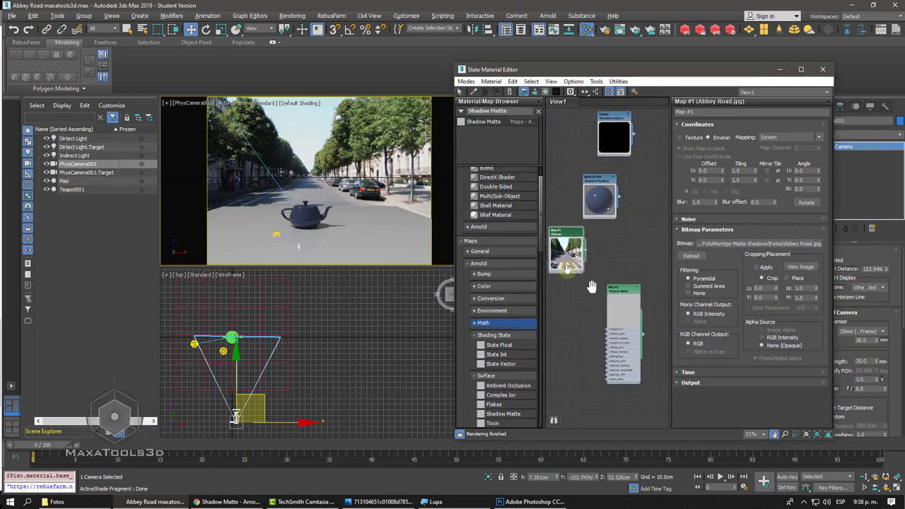
middle_drag(565, 271, 549, 283)
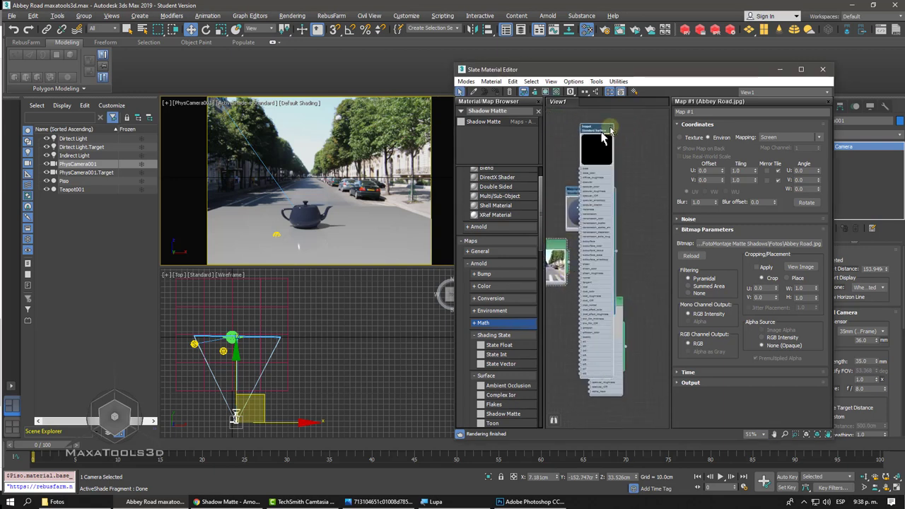
scroll(594, 163, down, 2)
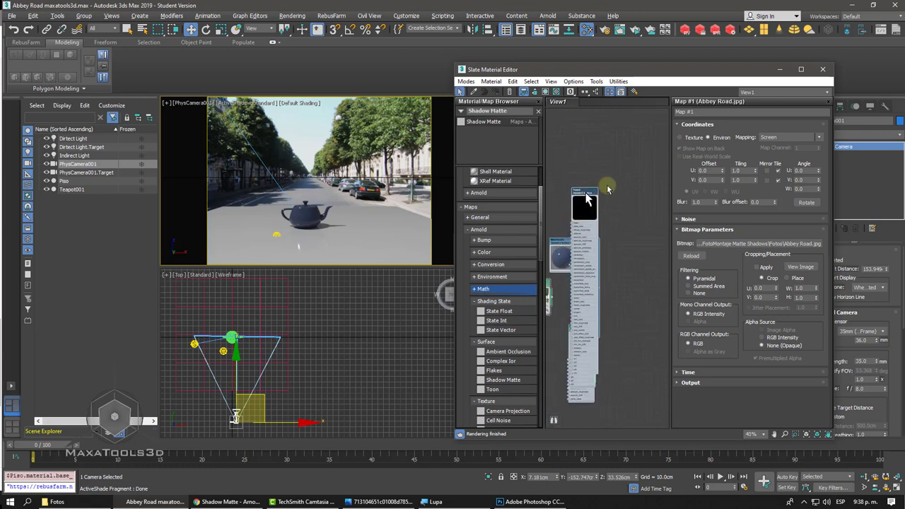
scroll(573, 198, up, 5)
mouse_move(586, 198)
middle_down()
mouse_move(628, 179)
mouse_move(606, 156)
middle_up()
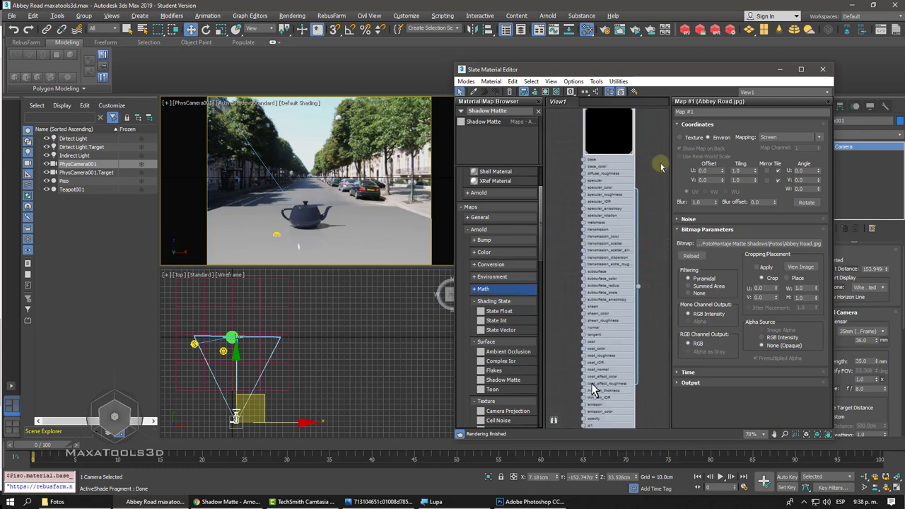
middle_drag(595, 190, 597, 246)
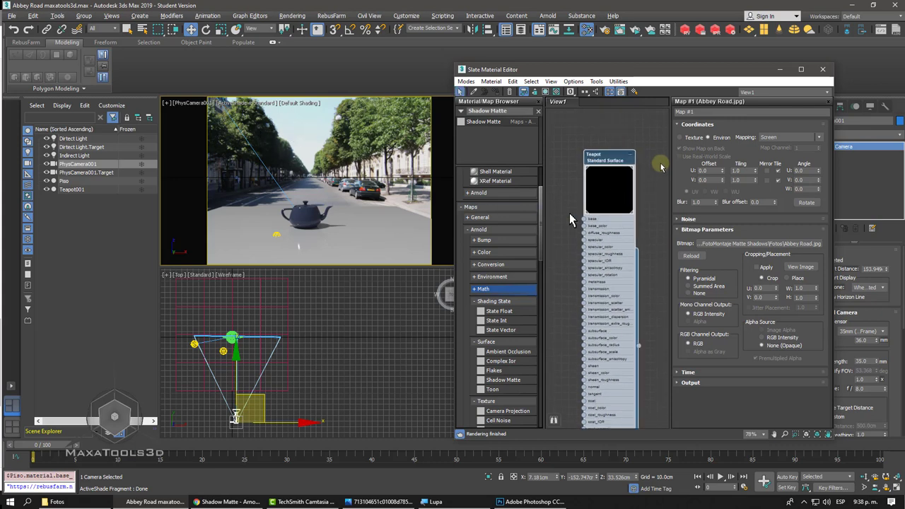
scroll(569, 213, up, 5)
mouse_move(569, 212)
middle_down()
mouse_move(597, 214)
mouse_move(615, 193)
middle_up()
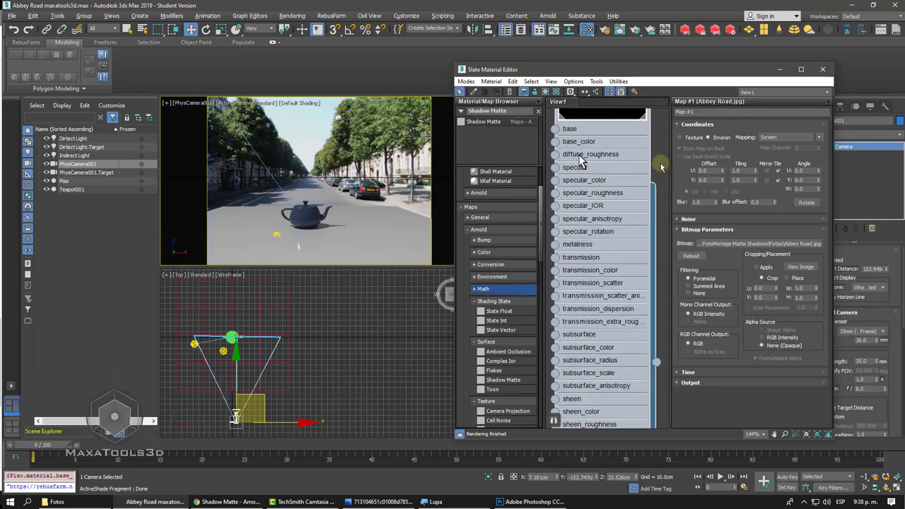
middle_drag(593, 282, 585, 313)
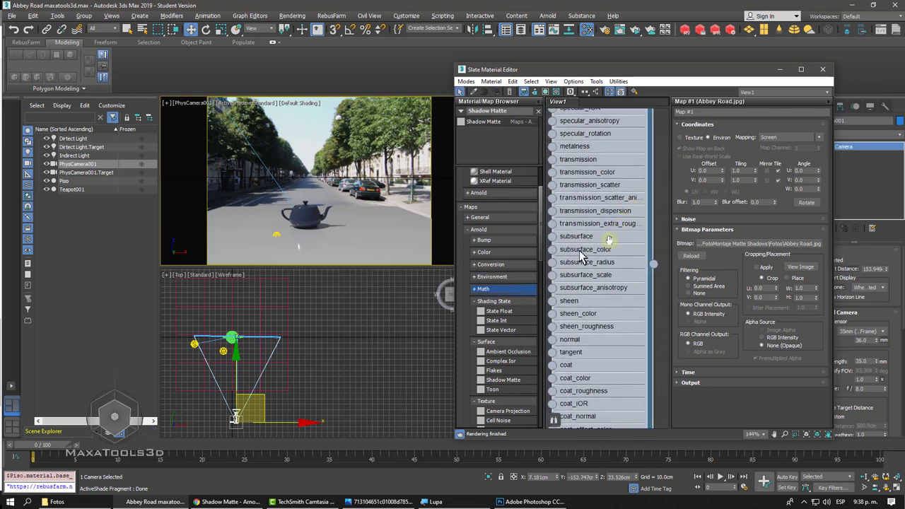
scroll(608, 244, down, 1)
scroll(608, 244, down, 1)
scroll(608, 244, down, 1)
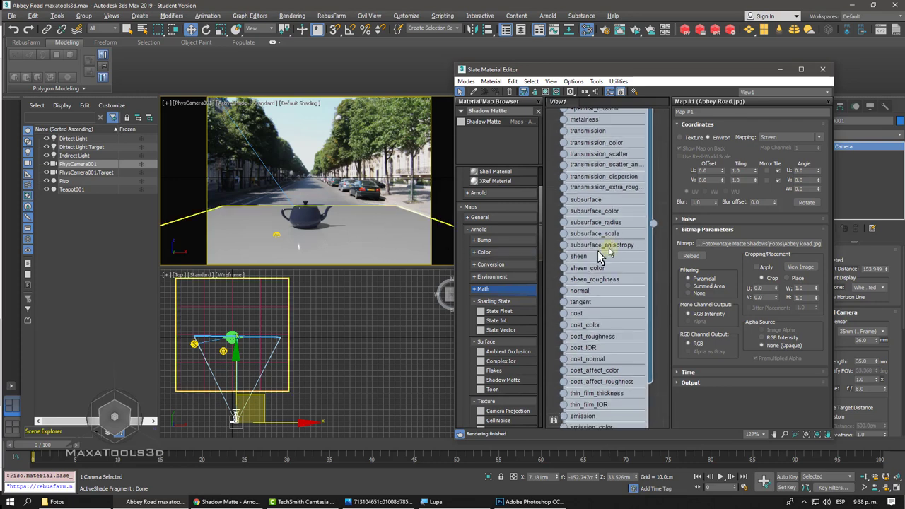
scroll(601, 256, down, 2)
scroll(605, 259, down, 1)
scroll(610, 263, down, 1)
scroll(614, 268, down, 2)
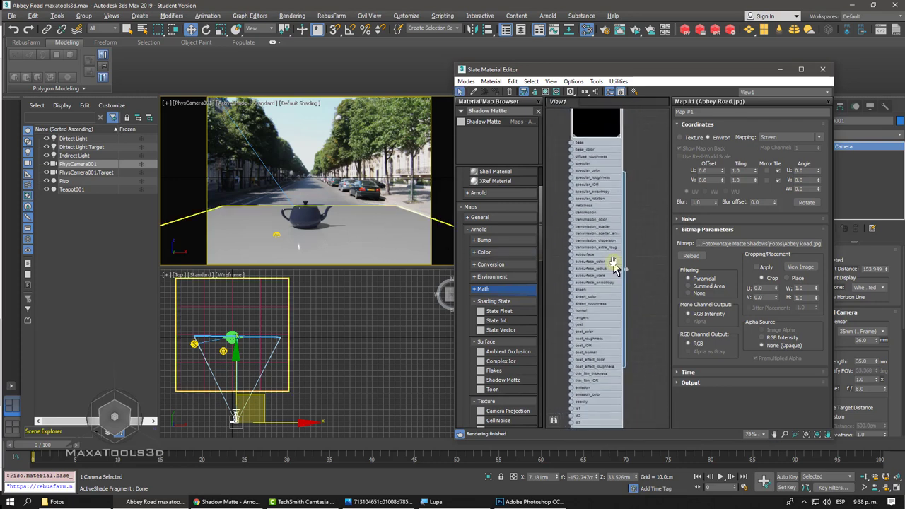
scroll(614, 267, down, 2)
scroll(612, 263, down, 1)
scroll(605, 260, down, 1)
scroll(594, 275, down, 1)
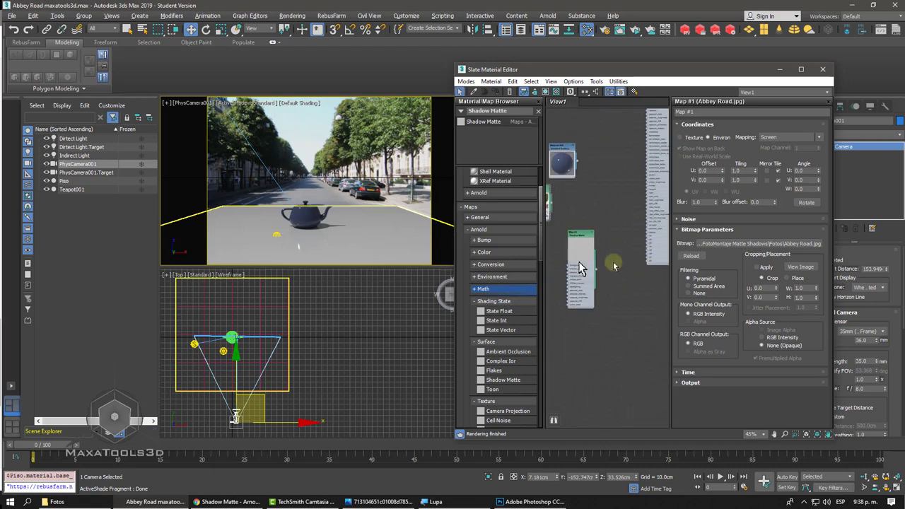
scroll(614, 265, up, 3)
scroll(614, 265, up, 3)
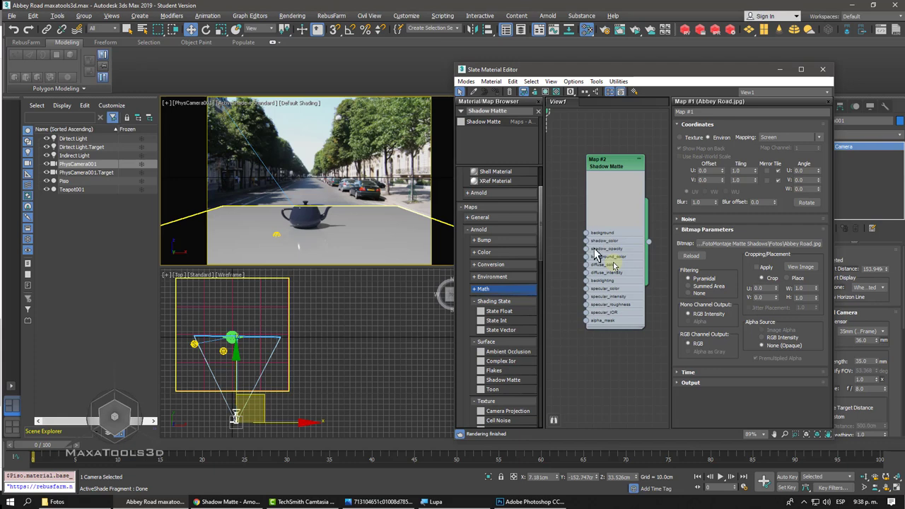
scroll(612, 265, down, 2)
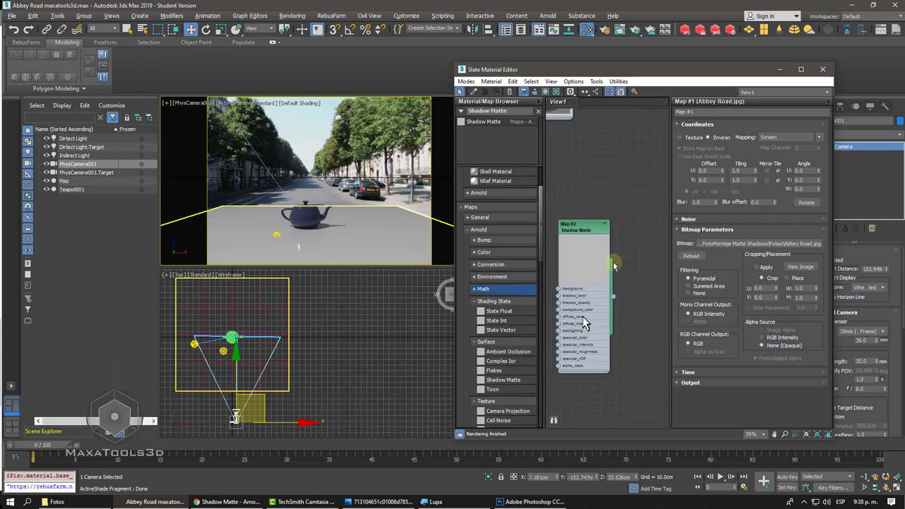
scroll(613, 269, down, 1)
scroll(607, 322, up, 1)
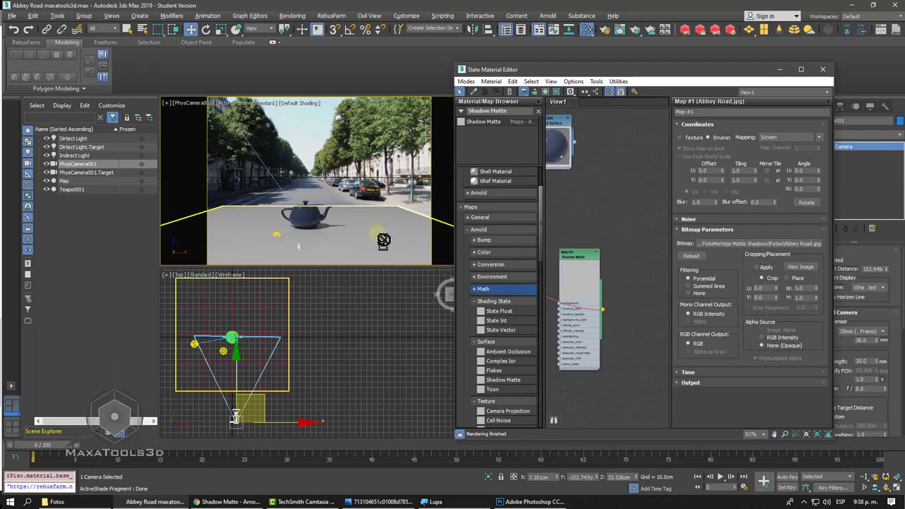
drag(604, 314, 609, 256)
click(631, 213)
scroll(622, 212, up, 4)
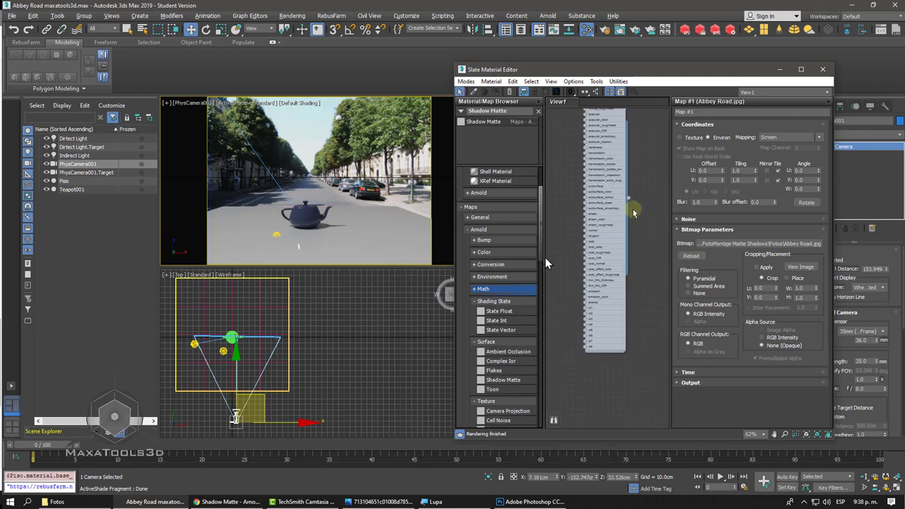
scroll(615, 209, up, 2)
scroll(608, 207, up, 2)
middle_drag(607, 207, 608, 218)
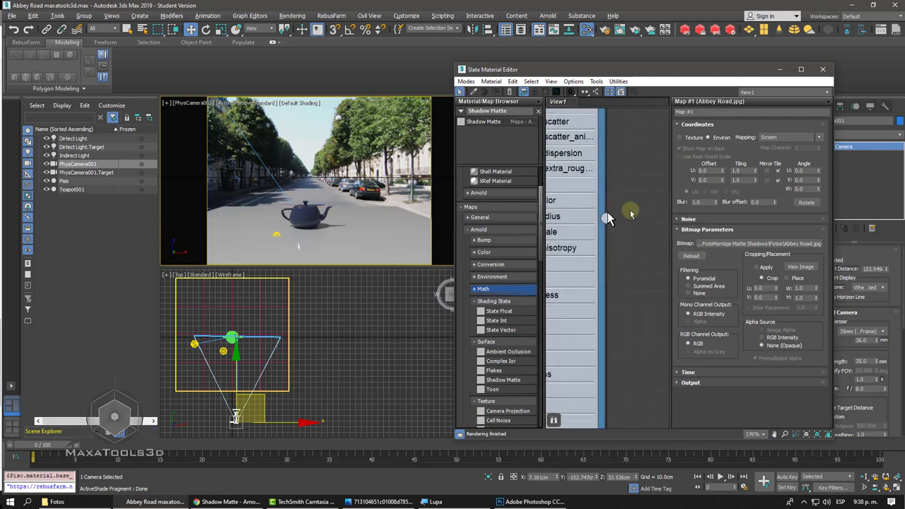
drag(604, 221, 653, 196)
key(Escape)
drag(606, 217, 558, 216)
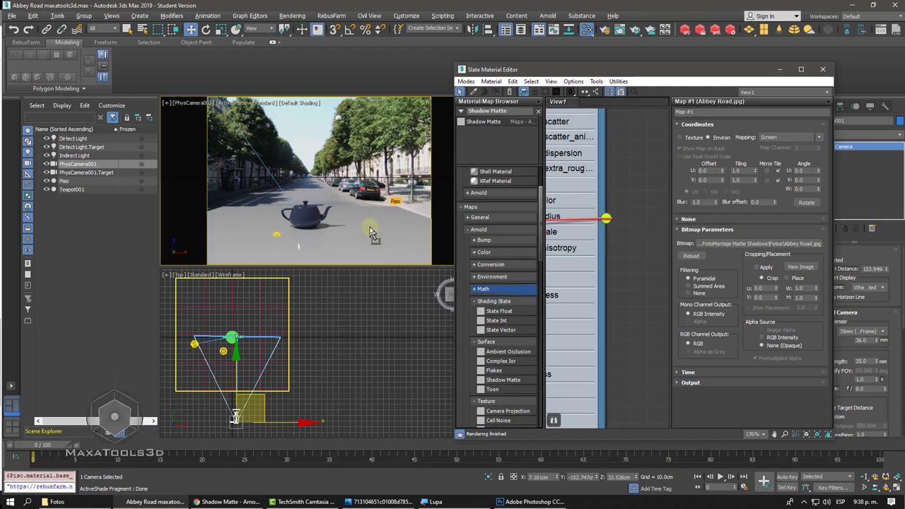
drag(373, 233, 636, 200)
key(Escape)
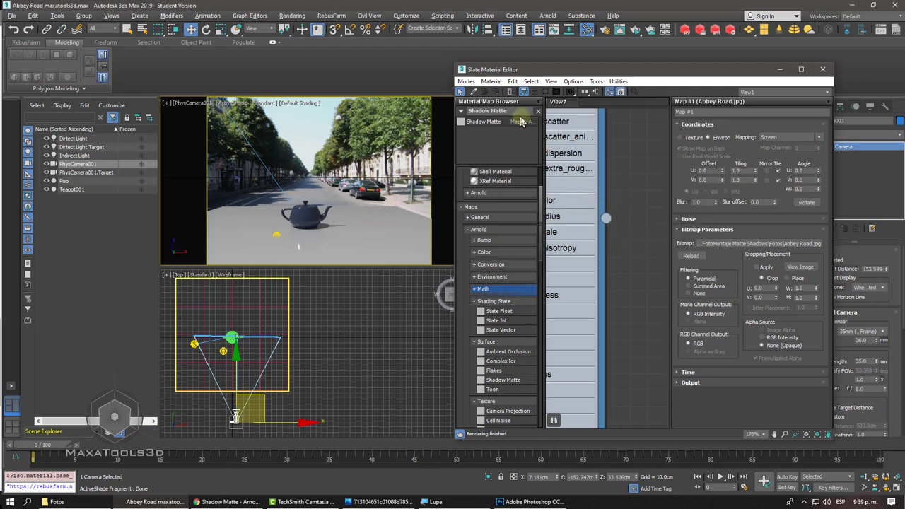
Step: Search 'Map' in the browser and add a Map to Material node to the graph
text(Map)
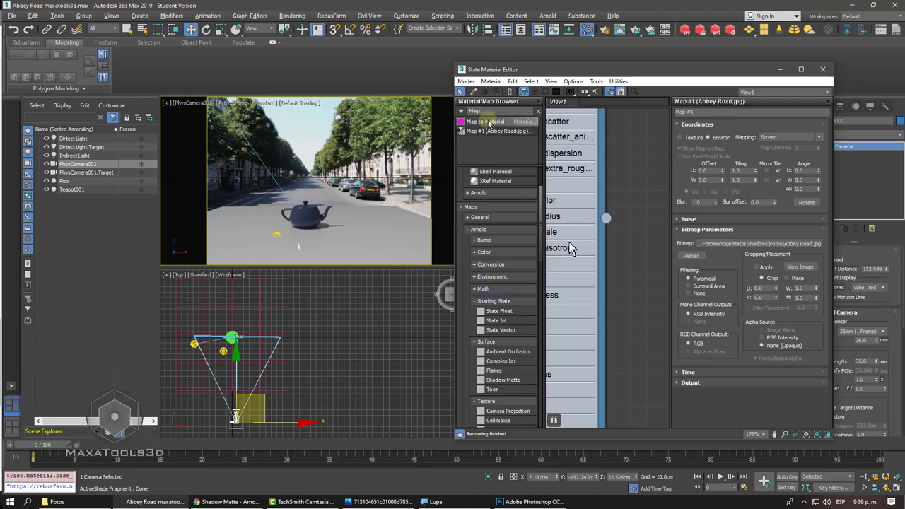
scroll(569, 249, down, 3)
scroll(570, 248, down, 3)
scroll(630, 243, down, 3)
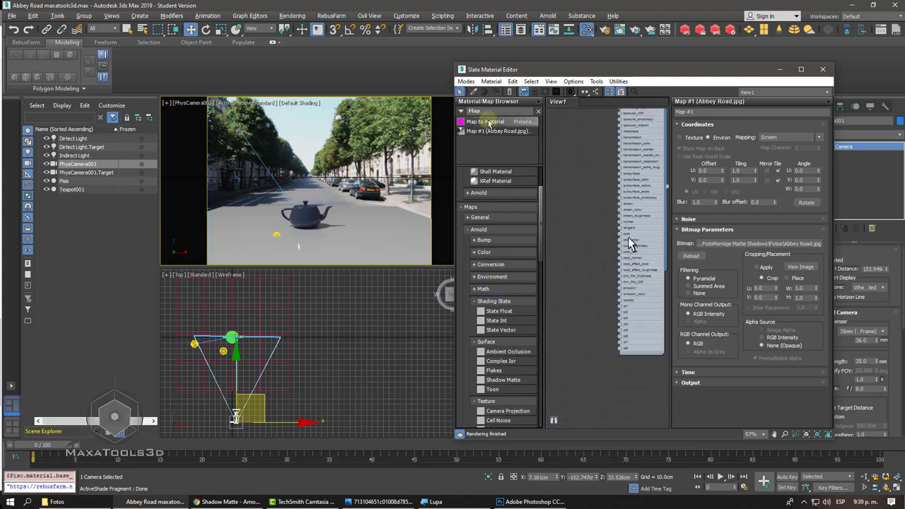
scroll(631, 243, down, 2)
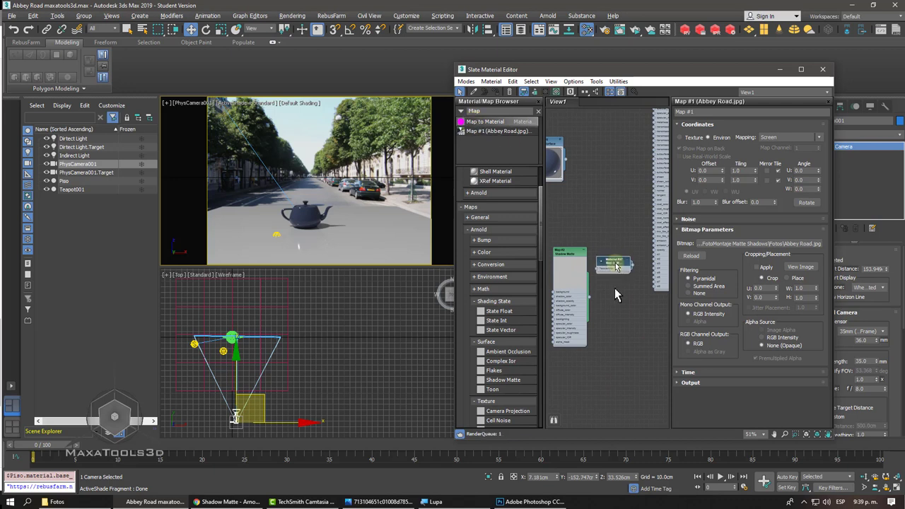
drag(501, 142, 601, 258)
scroll(607, 265, up, 4)
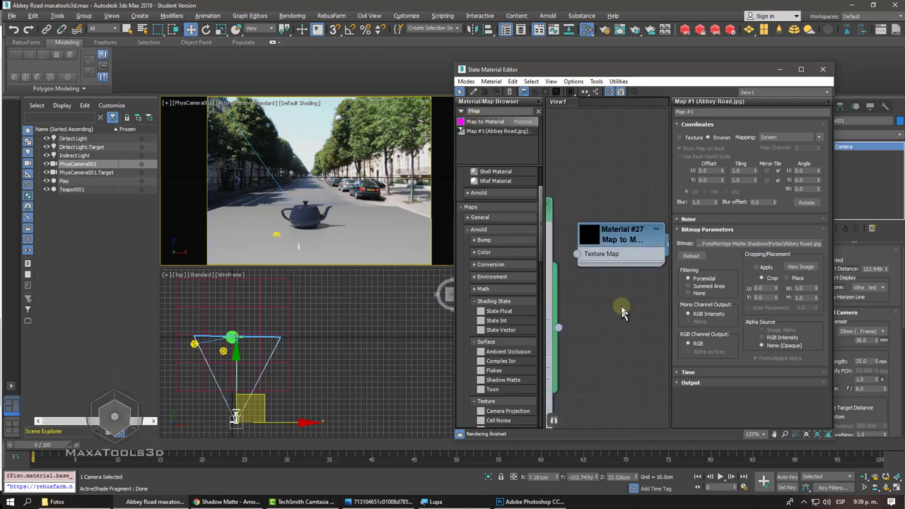
scroll(632, 327, down, 2)
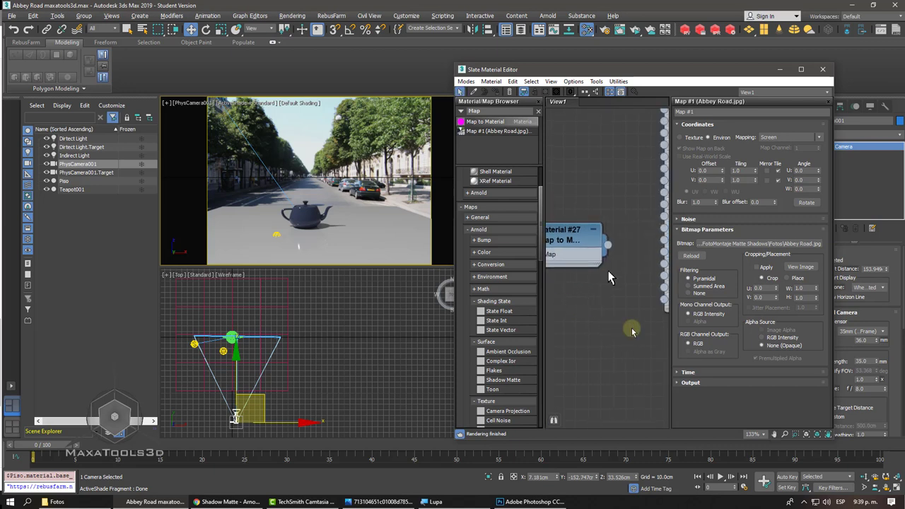
Step: Wire the Shadow Matte node into Material #27's Texture Map input
click(599, 233)
click(600, 236)
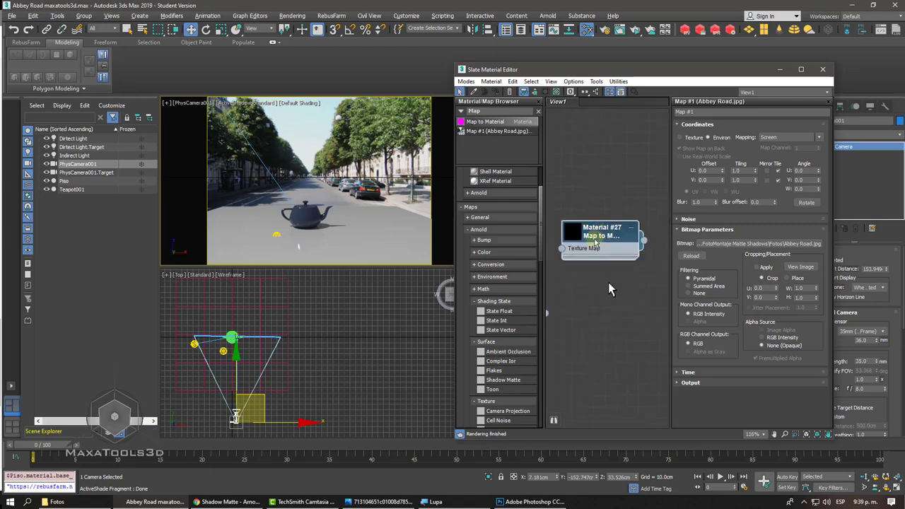
middle_drag(609, 289, 629, 264)
scroll(585, 225, down, 1)
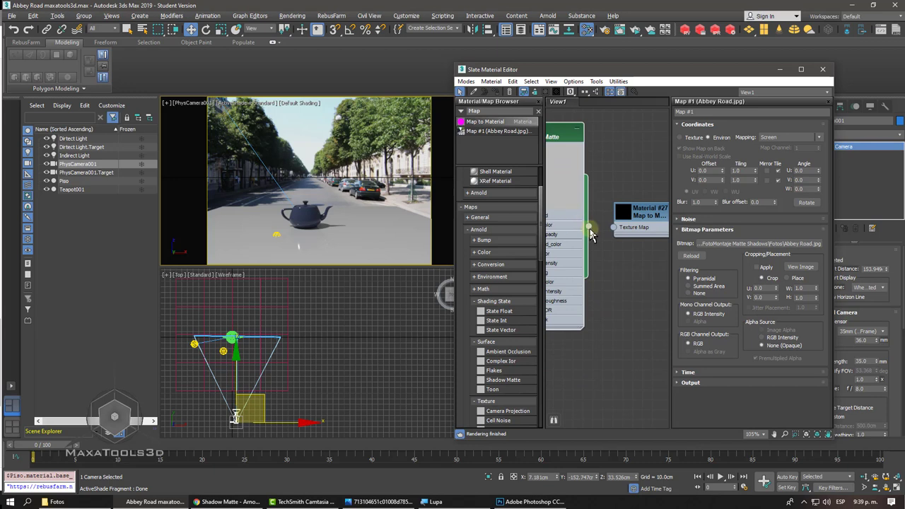
middle_drag(615, 233, 578, 233)
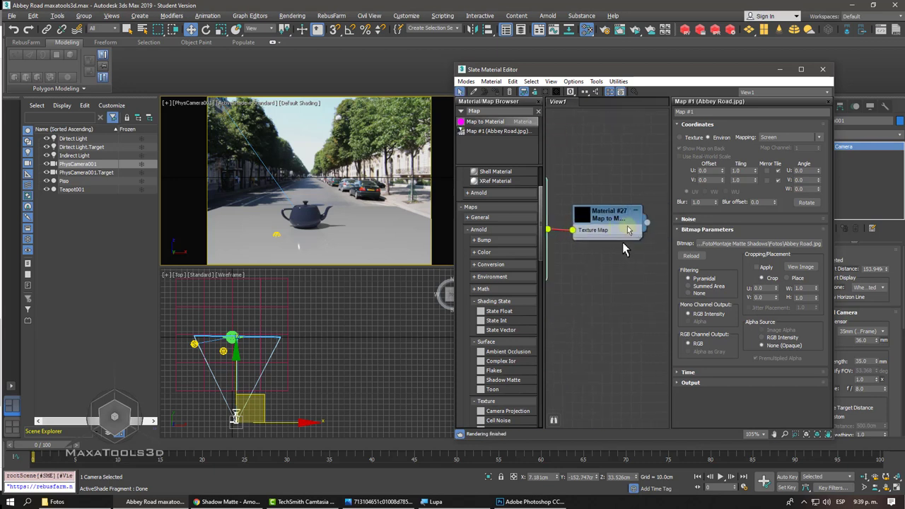
Step: Apply Material #27 to the Piso floor
drag(652, 210, 382, 237)
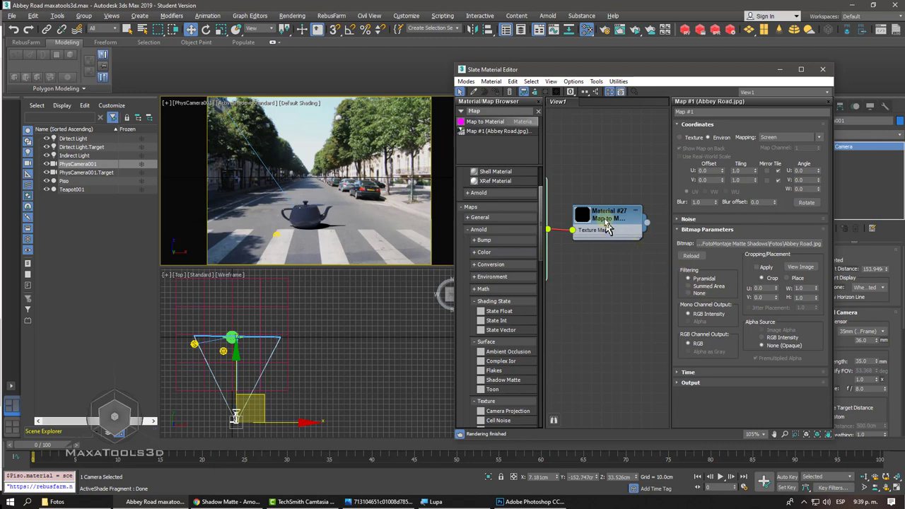
middle_drag(601, 215, 657, 263)
scroll(617, 164, up, 2)
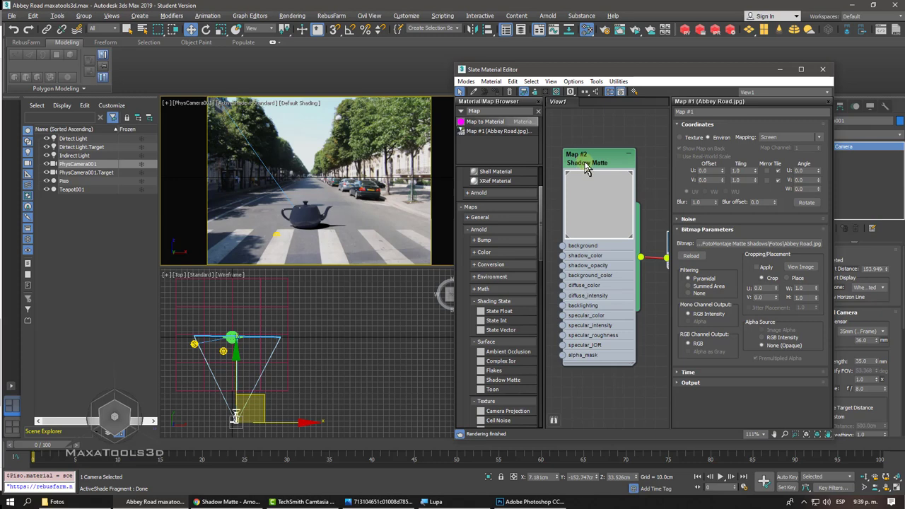
Step: Open the Shadow Matte settings and leave Shadow Opacity at 1.0
double_click(586, 166)
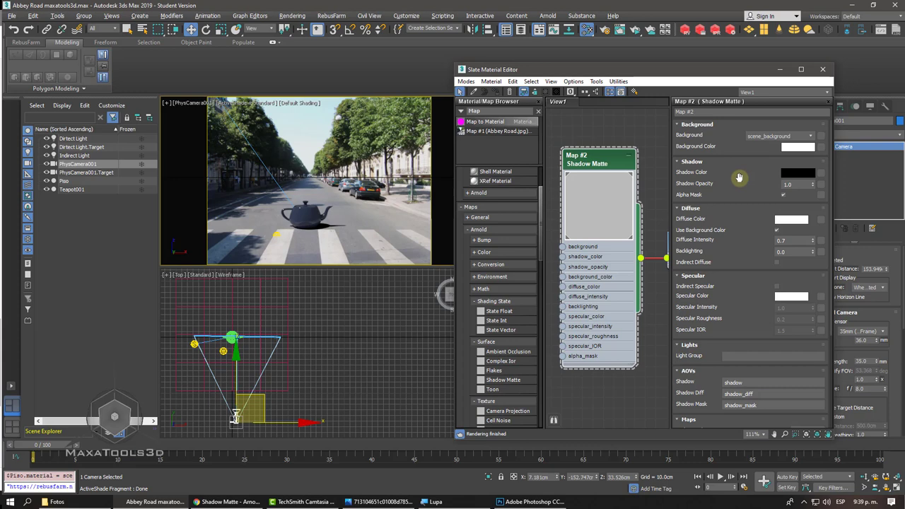
drag(812, 184, 812, 172)
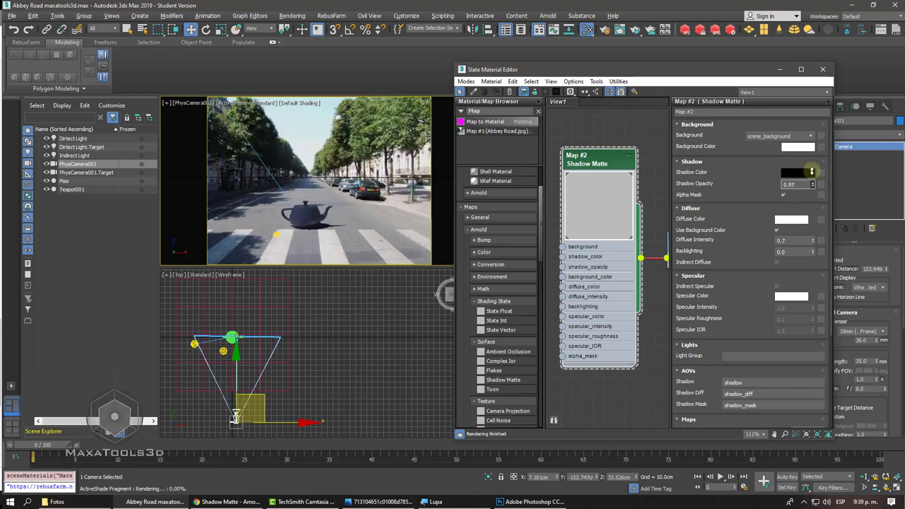
drag(816, 186, 809, 165)
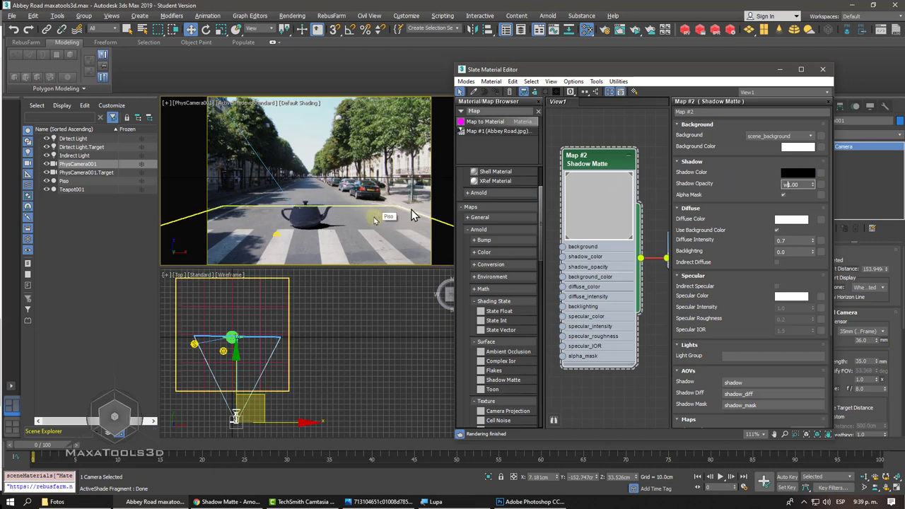
Step: Maximize the camera view and set the shadow colour's RGB to about 0.071
key(alt+w)
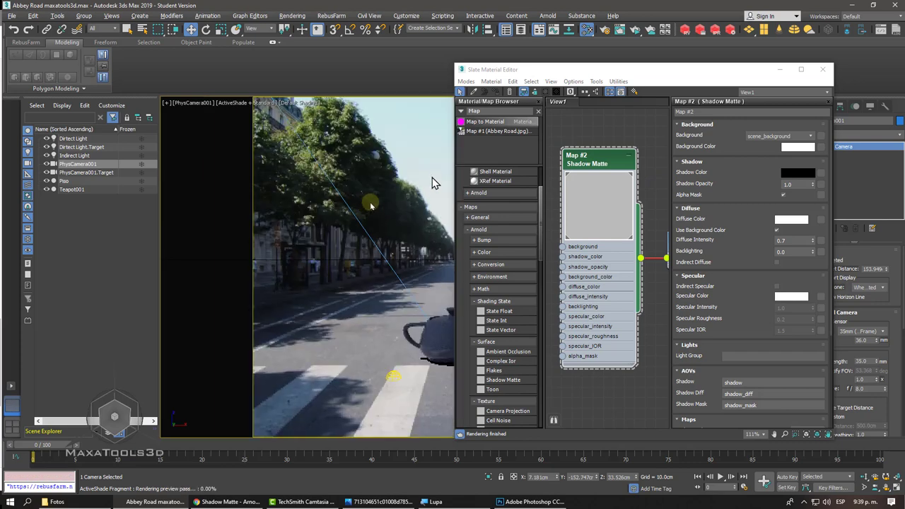
drag(586, 71, 31, 58)
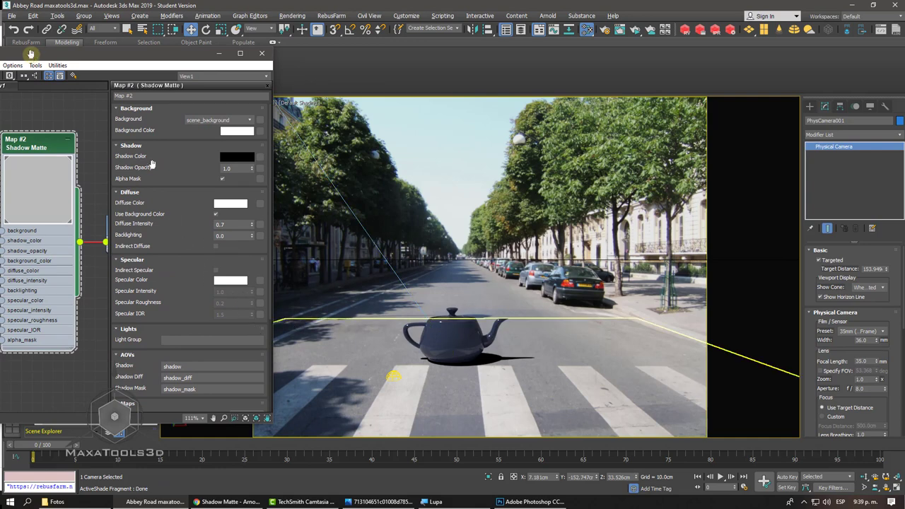
click(240, 157)
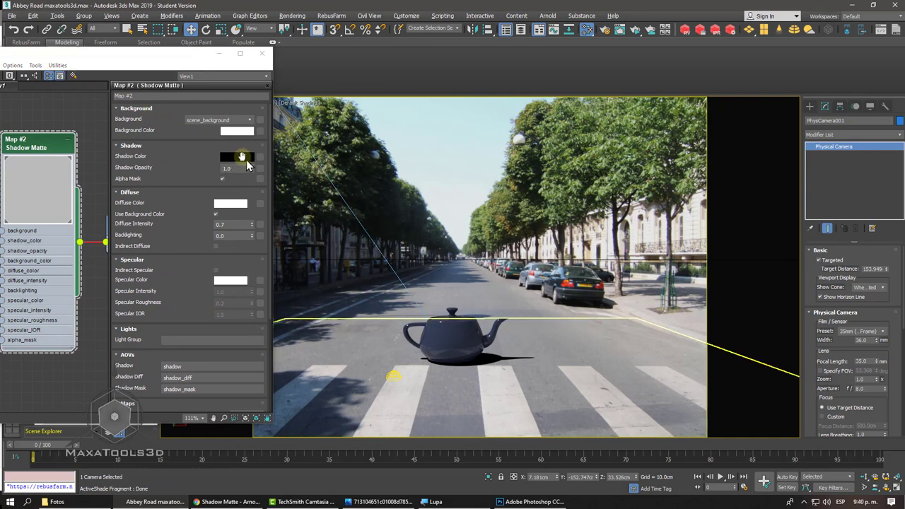
drag(282, 67, 280, 62)
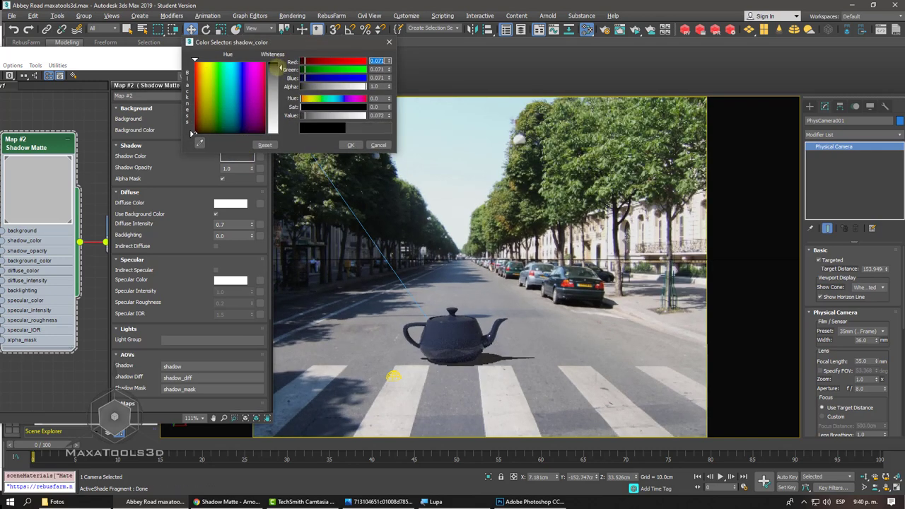
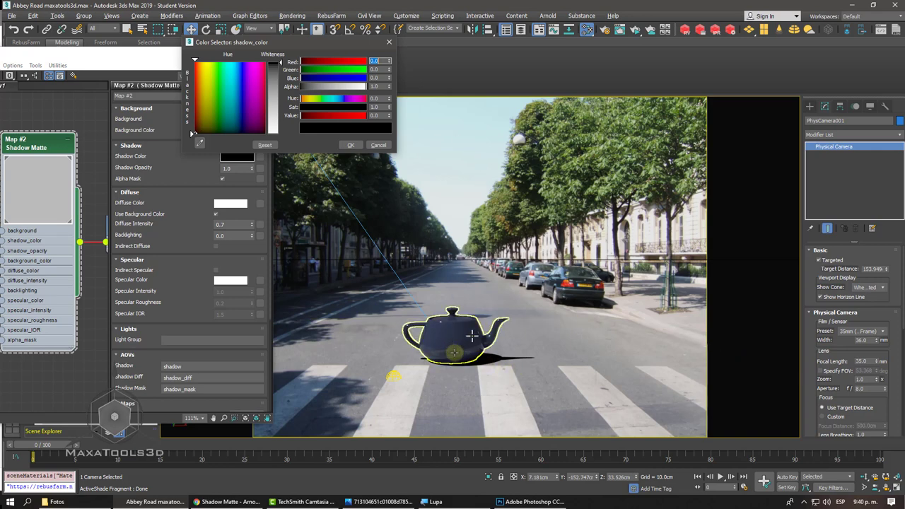
Step: Dismiss the shadow colour picker unchanged and set the Shadow Matte's Diffuse Intensity to 0.4
click(373, 151)
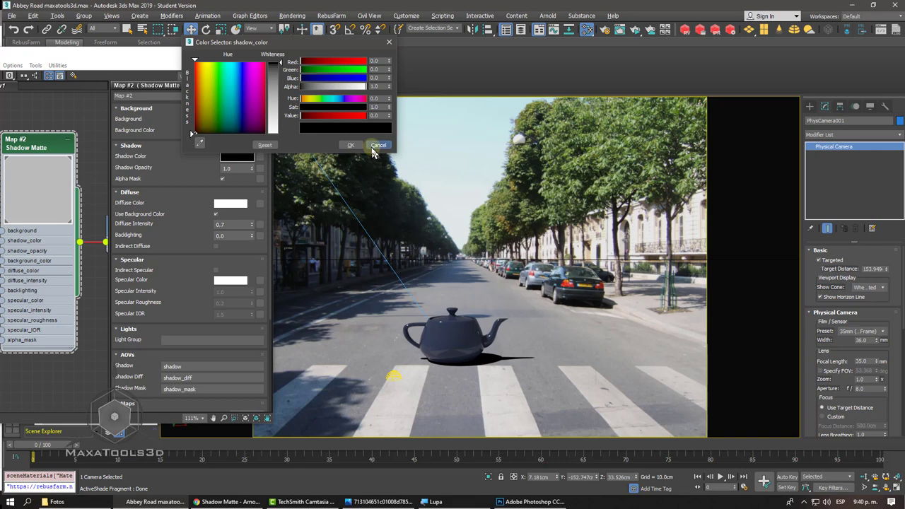
click(354, 146)
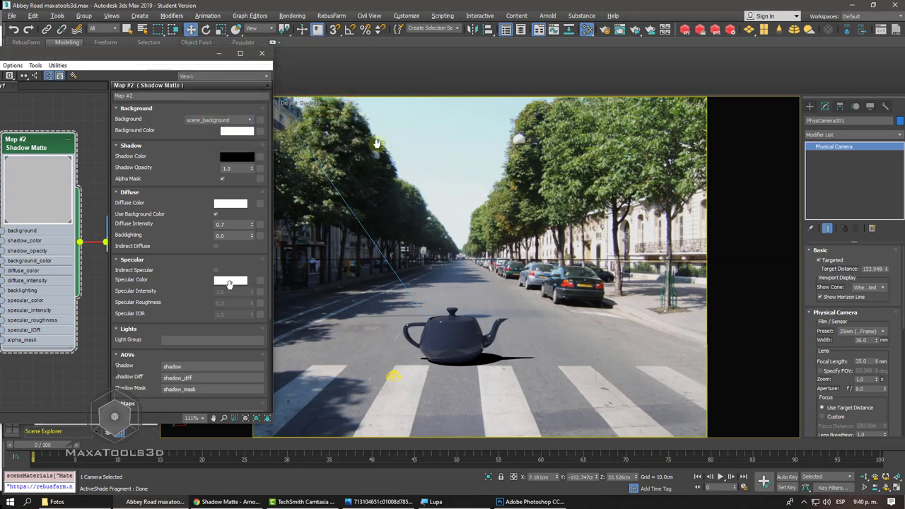
click(231, 205)
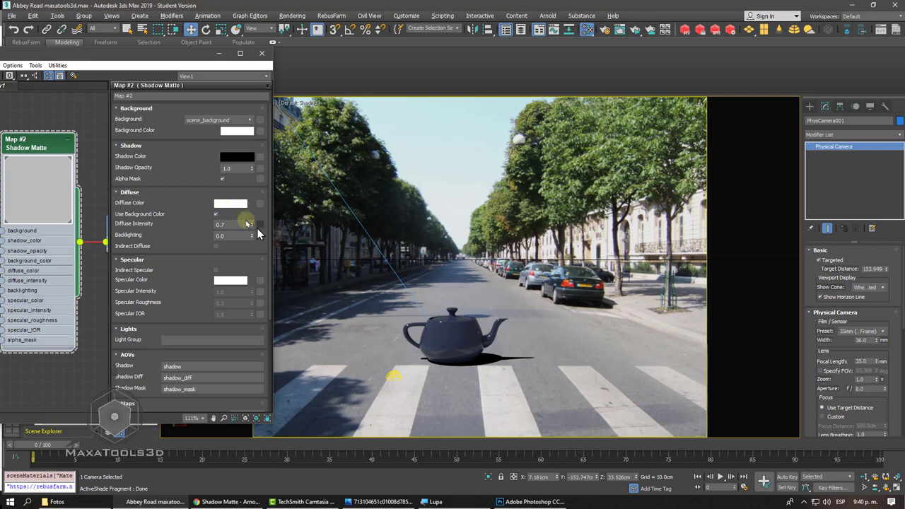
mouse_move(251, 225)
mouse_down()
mouse_move(243, 167)
mouse_move(243, 242)
mouse_up()
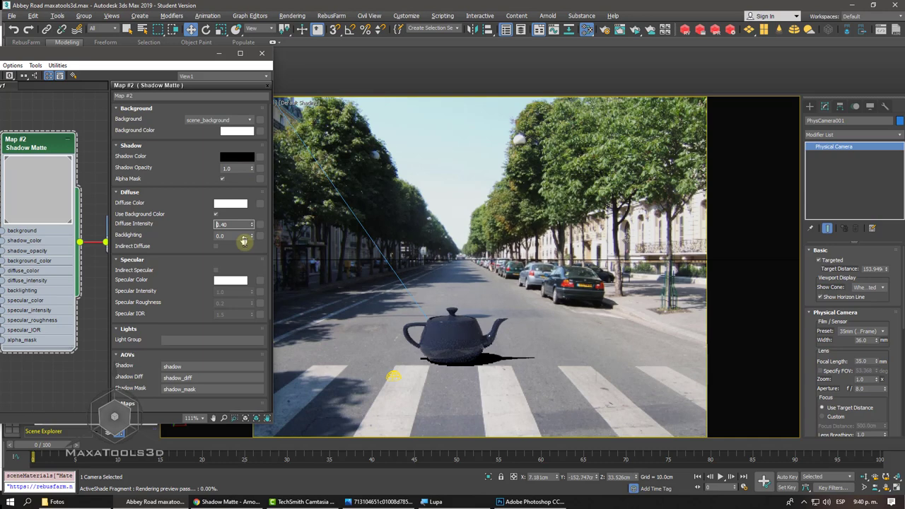
drag(170, 261, 166, 188)
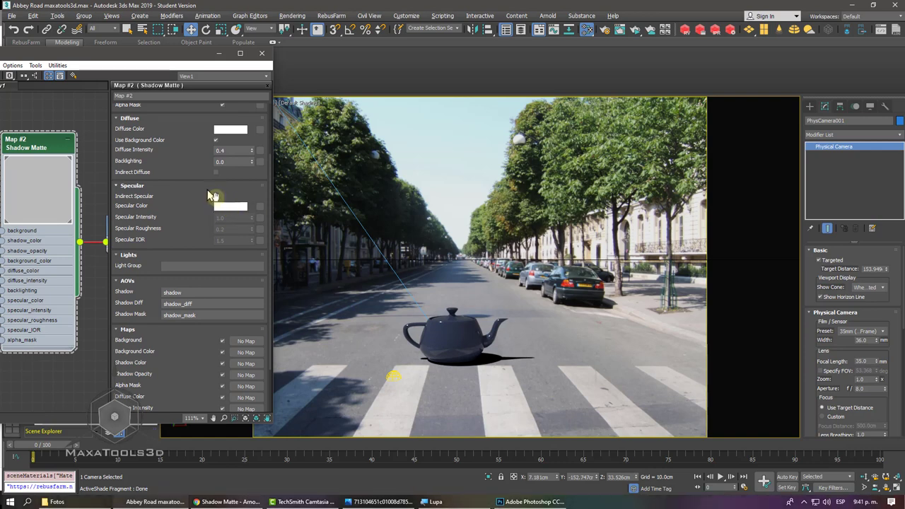
Step: Enable Indirect Specular on the Shadow Matte and set Specular Intensity to 20
click(215, 196)
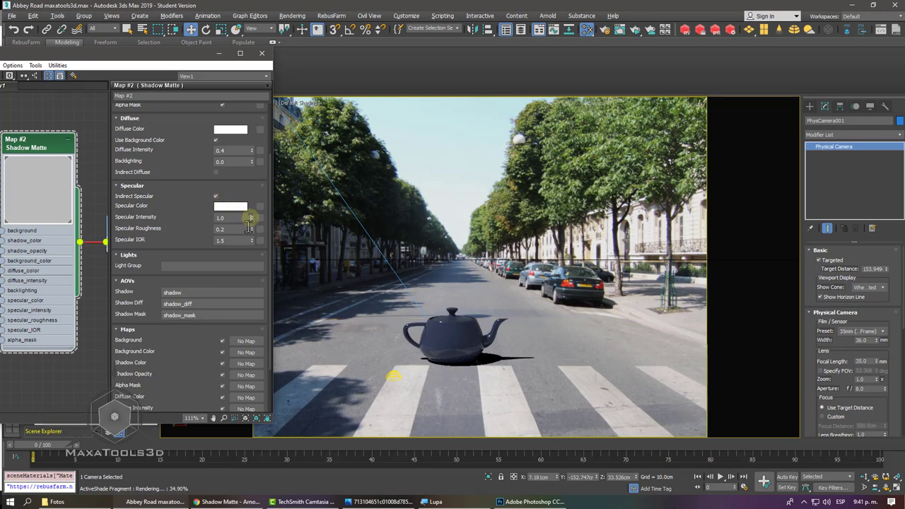
mouse_move(251, 223)
mouse_down()
mouse_move(235, 180)
mouse_move(214, 482)
mouse_move(210, 422)
mouse_up()
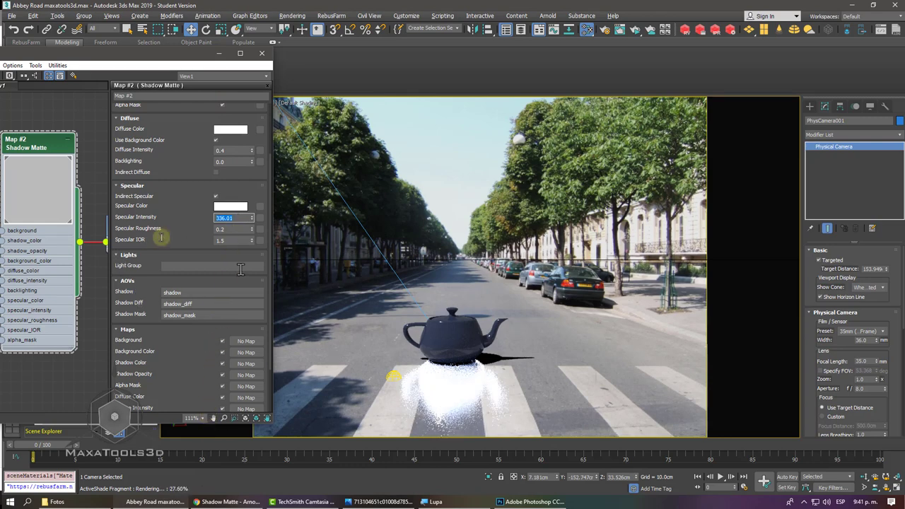
click(13, 29)
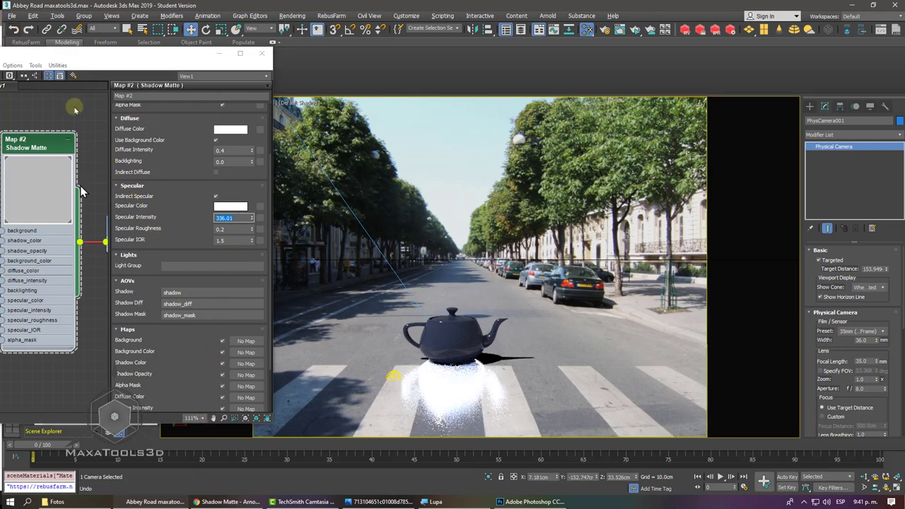
text(1)
key(Return)
click(225, 229)
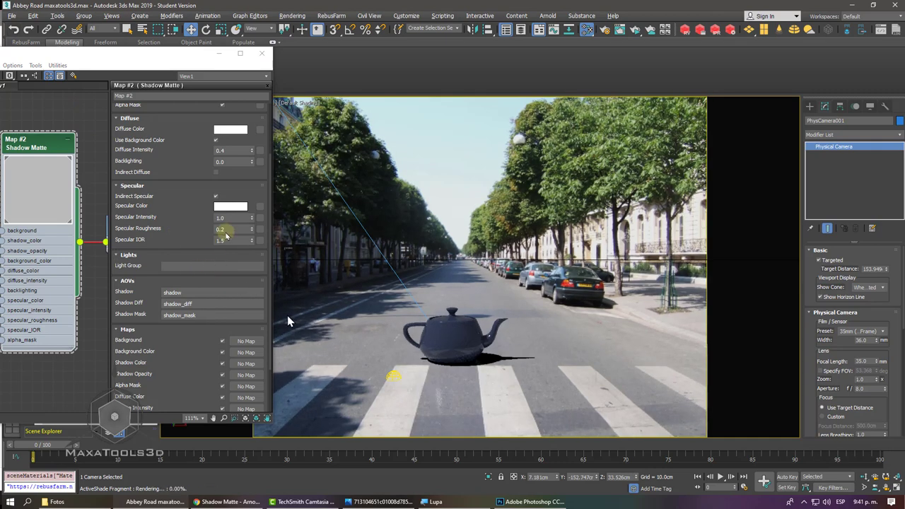
click(233, 219)
text(20)
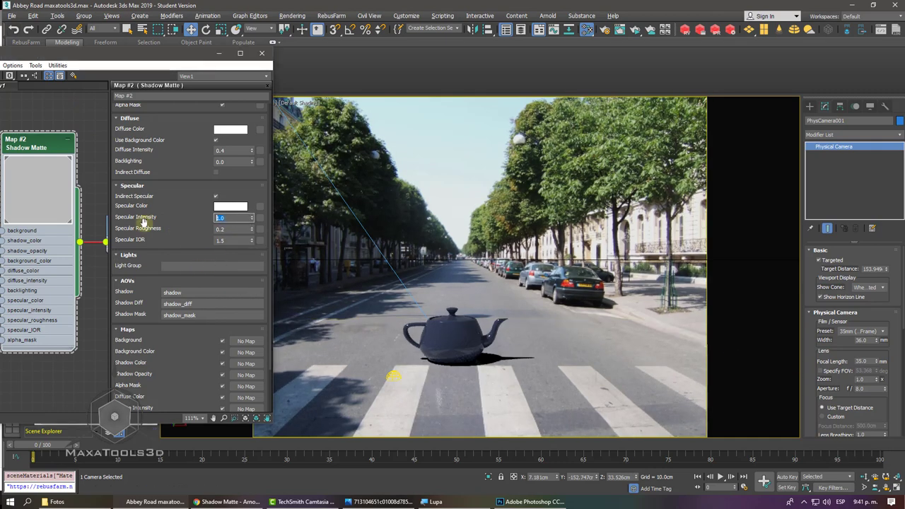
key(Return)
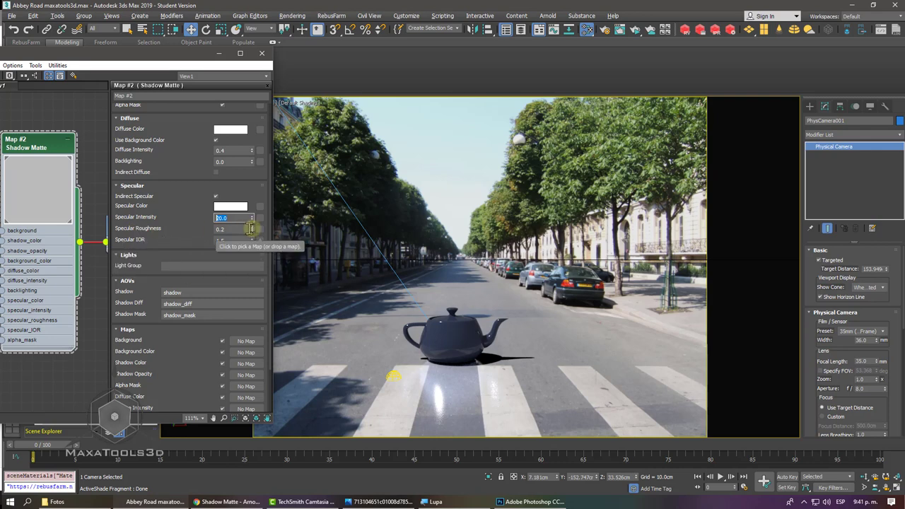
Step: Raise Specular Roughness to 0.69 and bring up the Arnold Render Setup
drag(251, 229, 248, 214)
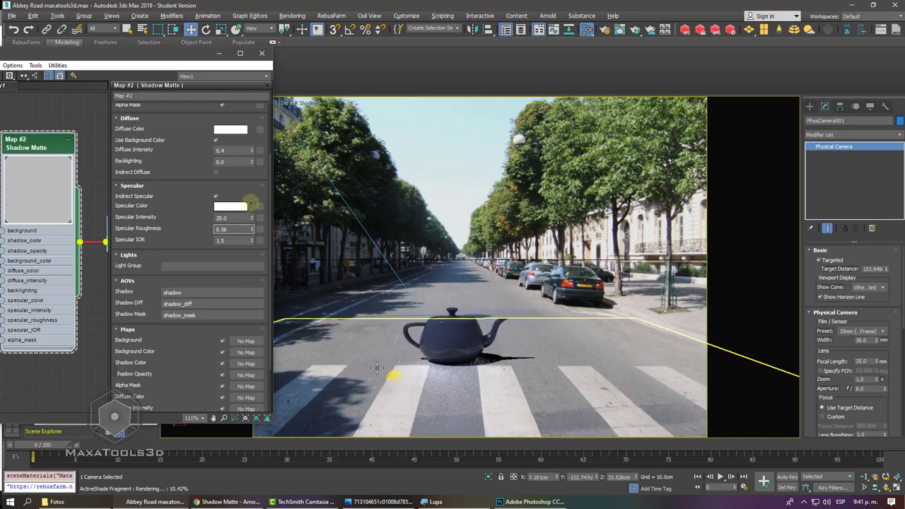
drag(252, 230, 251, 219)
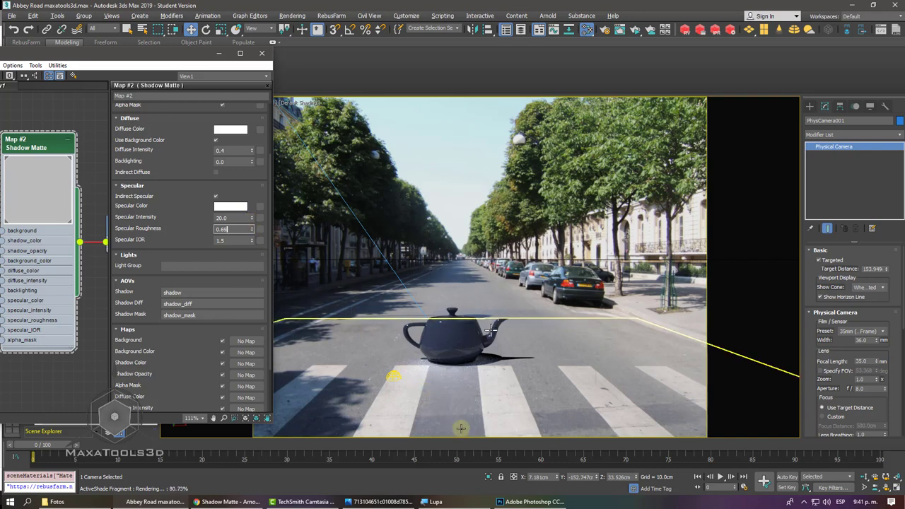
click(605, 29)
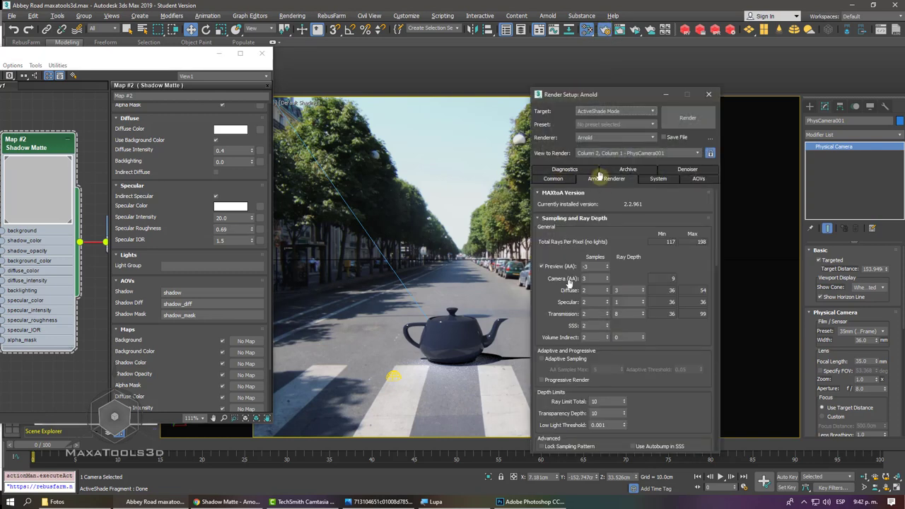
Step: Edit the specular sample and ray depth values in Arnold Render Setup, then close it
click(581, 302)
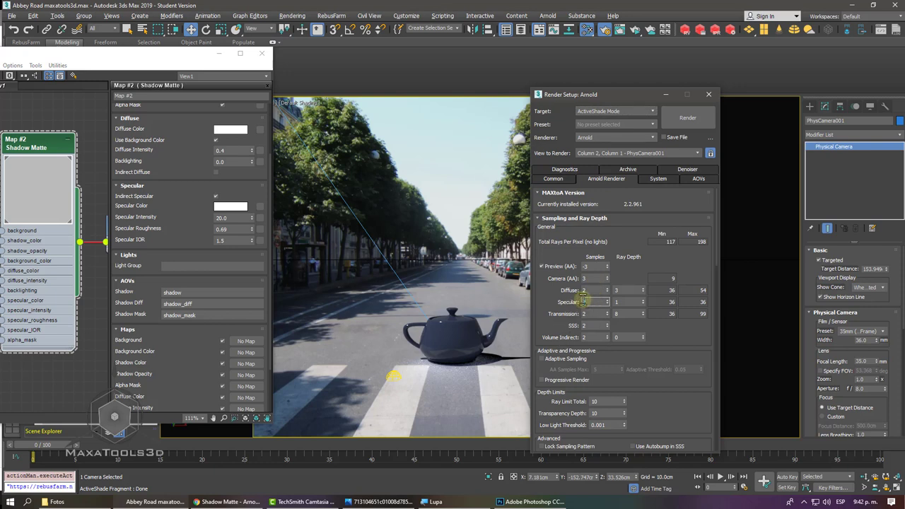
key(Tab)
click(708, 96)
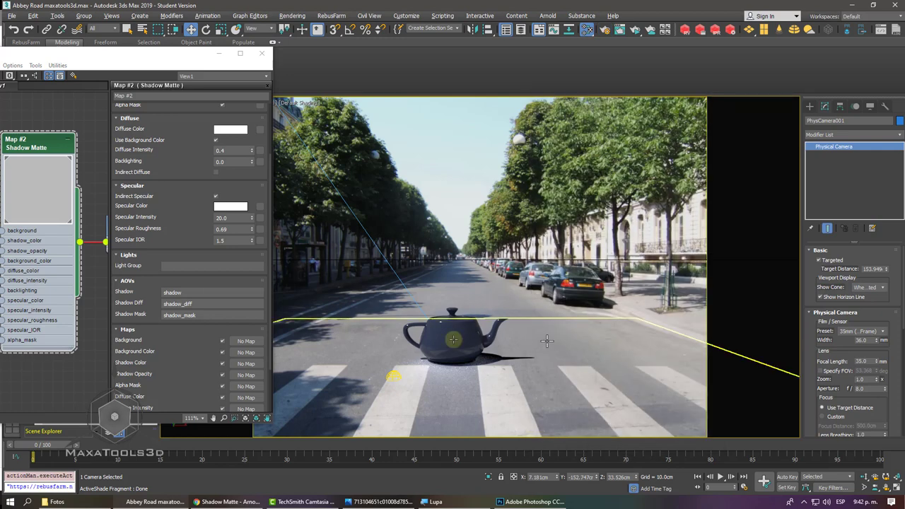
Step: Select Teapot001 and move the Slate Material Editor aside to uncover the viewport
click(452, 340)
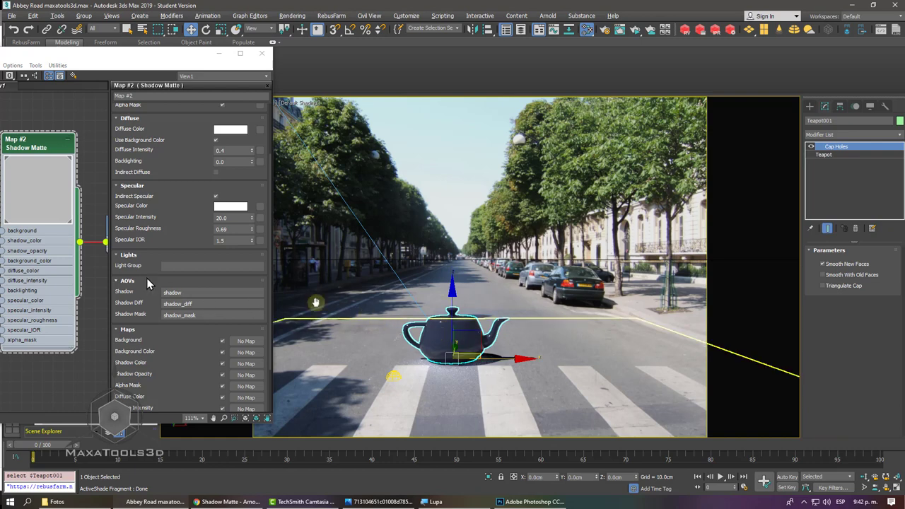
click(179, 266)
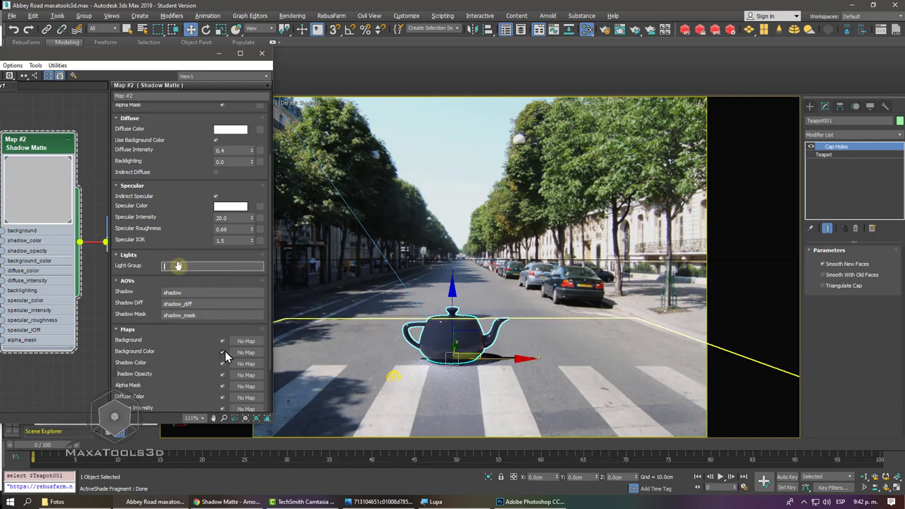
drag(193, 191, 190, 282)
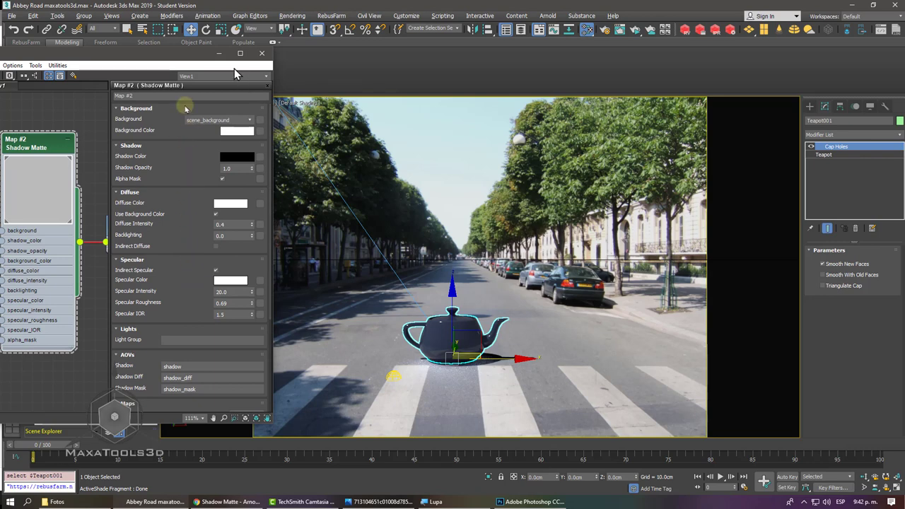
mouse_move(187, 60)
mouse_down()
mouse_move(57, 69)
mouse_move(460, 87)
mouse_up()
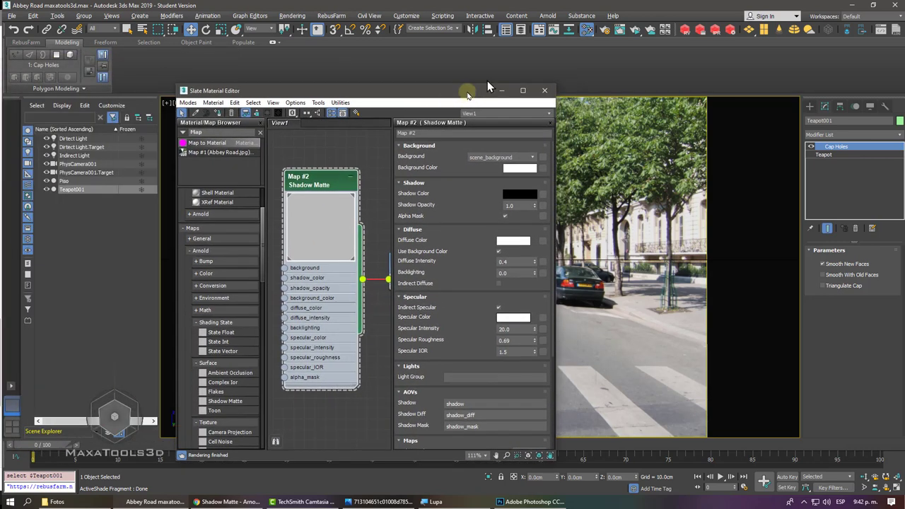
Step: Open an ActiveShade window in monochrome alpha view and park it on the right side
click(634, 29)
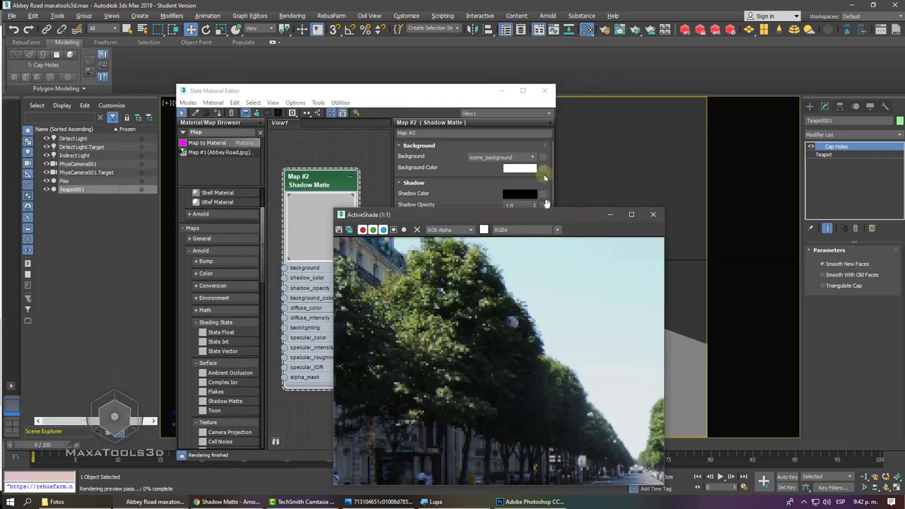
drag(513, 207, 424, 24)
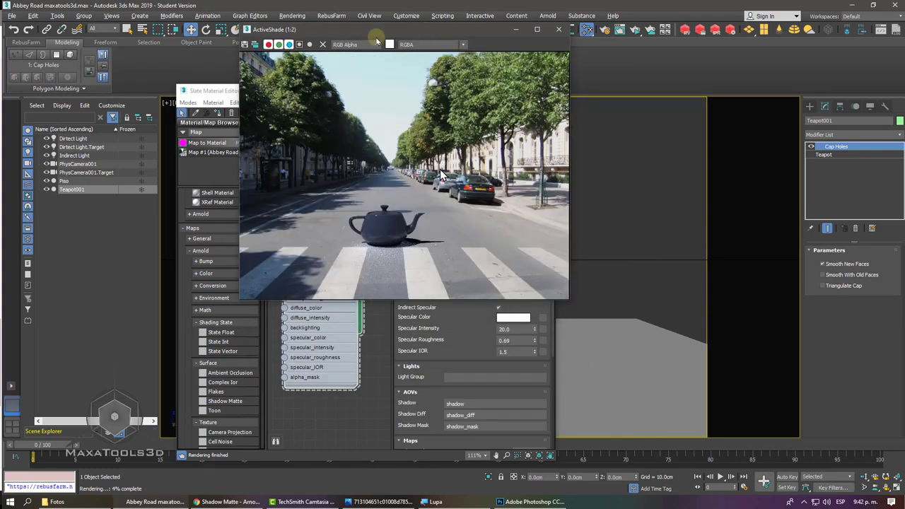
click(299, 46)
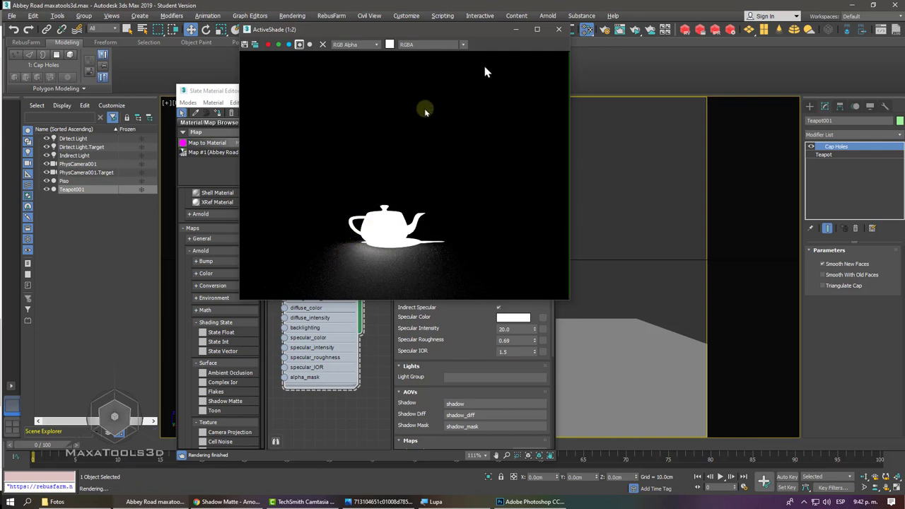
drag(472, 31, 770, 64)
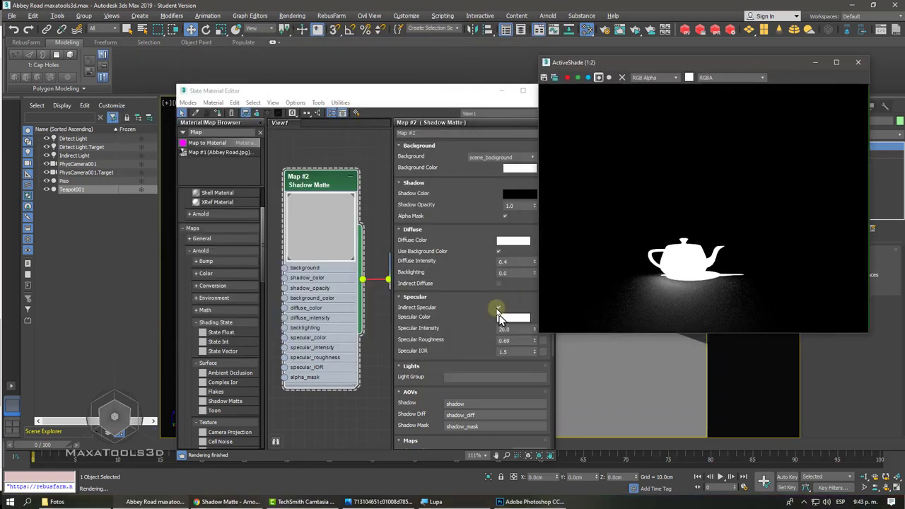
Step: Toggle Indirect Specular off and on, then set roughness 0.49 and specular intensity 6.79
click(497, 308)
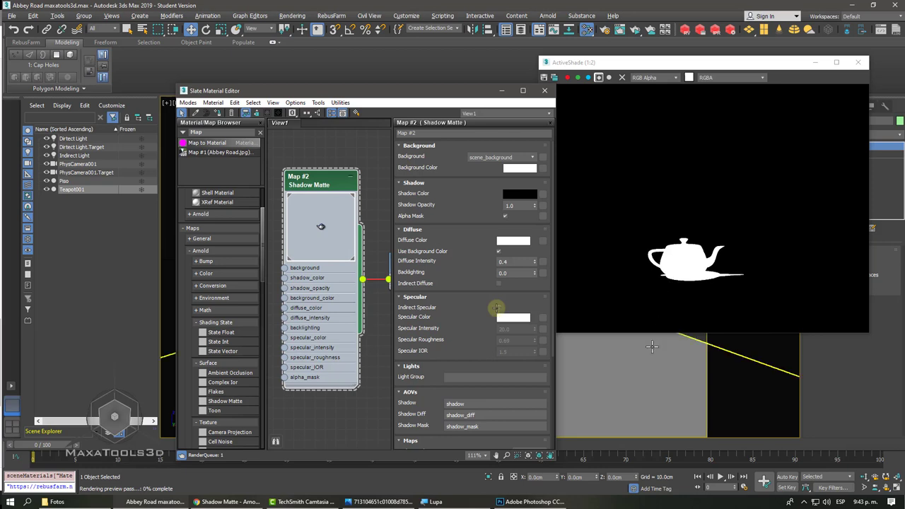
click(498, 307)
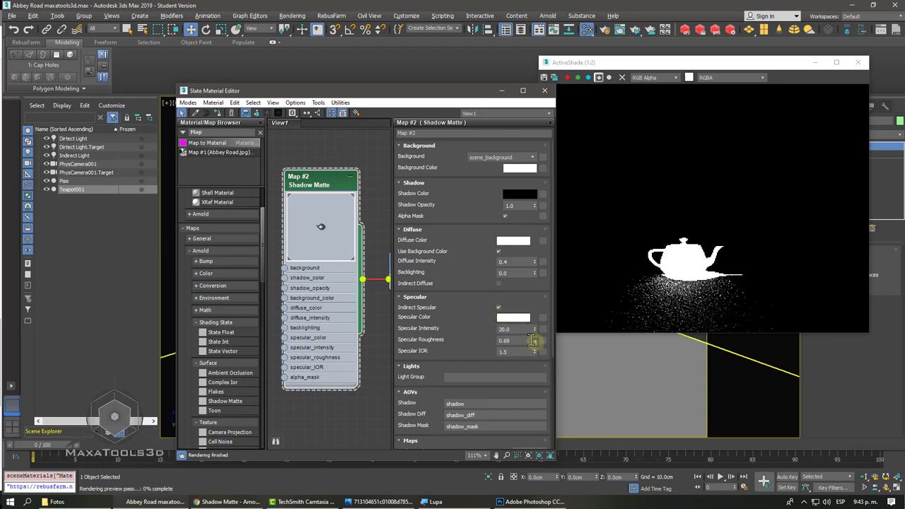
drag(535, 347, 533, 356)
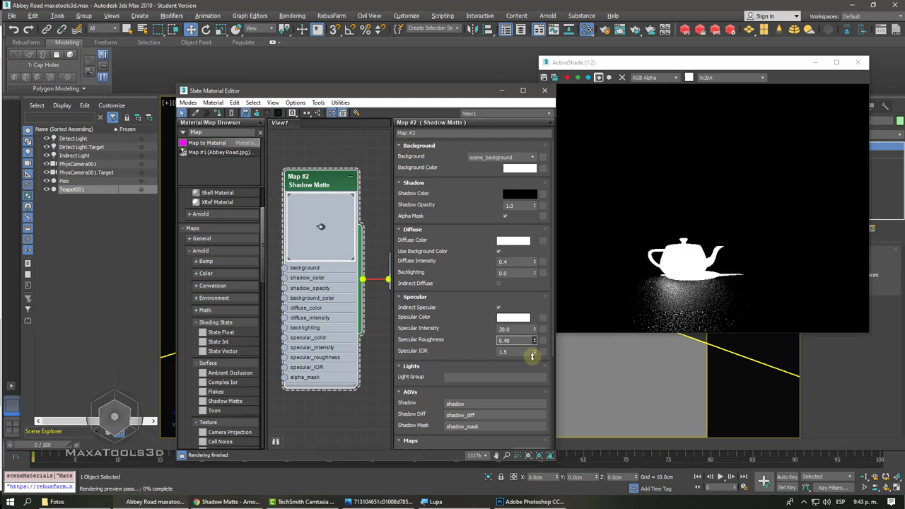
mouse_move(536, 329)
mouse_down()
mouse_move(514, 392)
mouse_move(511, 353)
mouse_move(511, 401)
mouse_up()
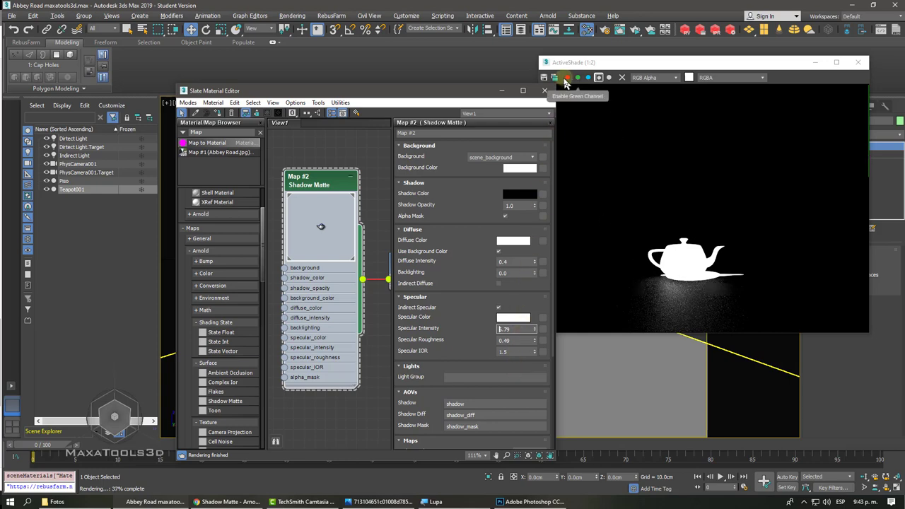
Step: Switch ActiveShade to full colour and save it as the JPEG 'Abbey Road 1' at quality 100
click(598, 77)
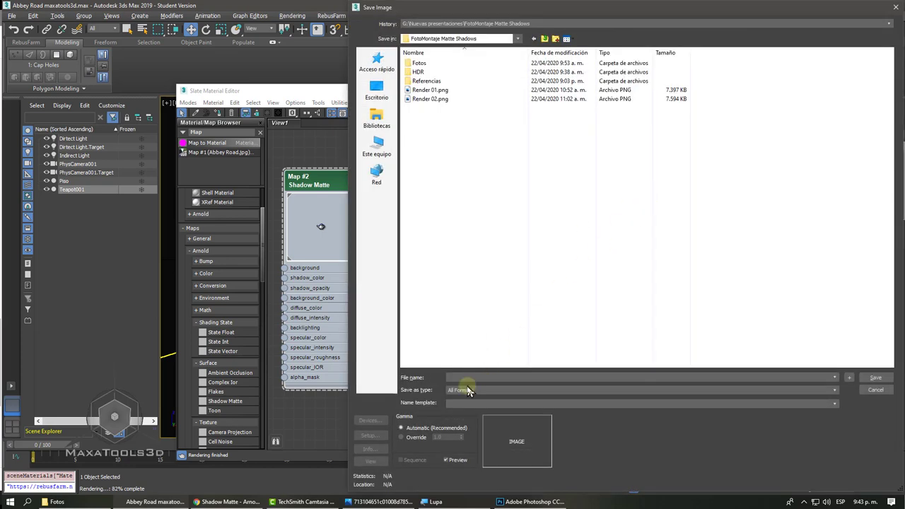
click(468, 391)
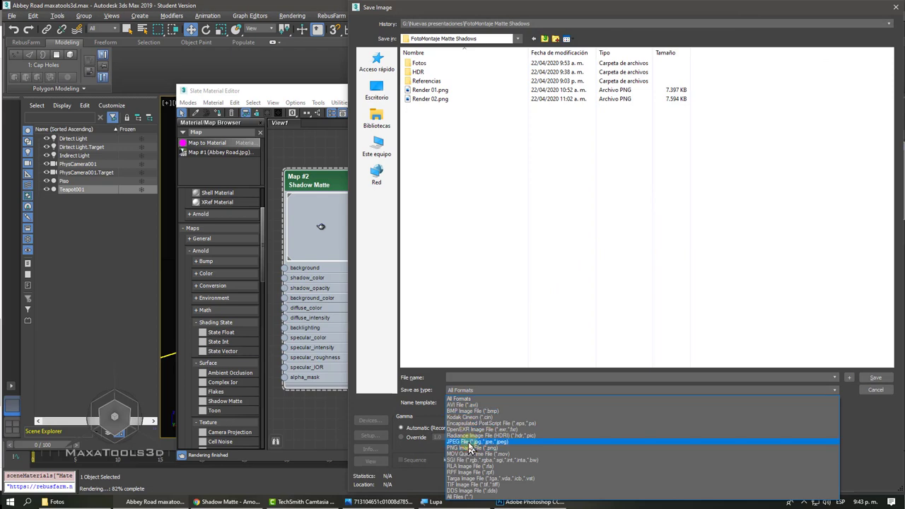
click(469, 443)
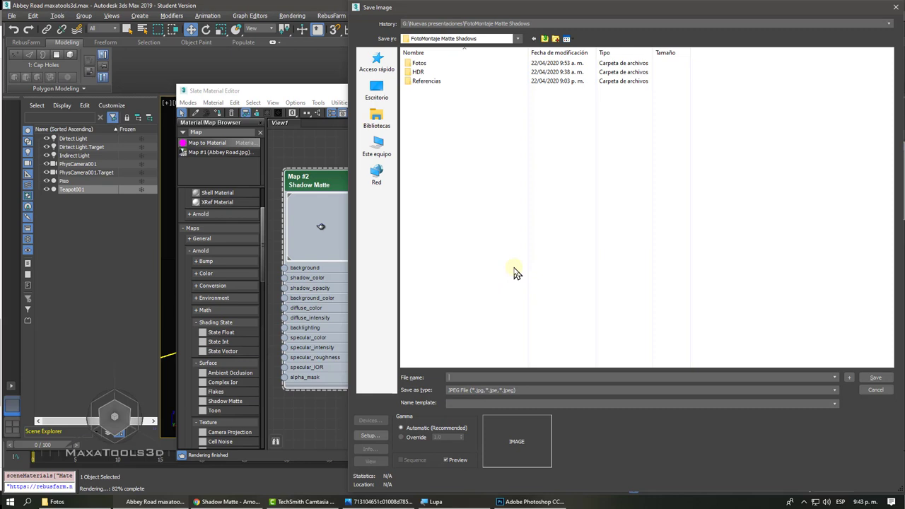
text(Abbey Road)
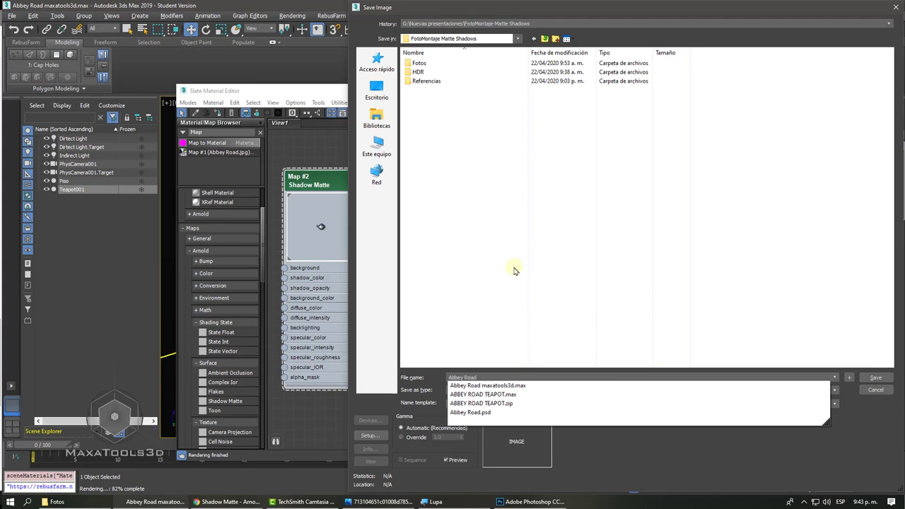
text( 1)
key(Return)
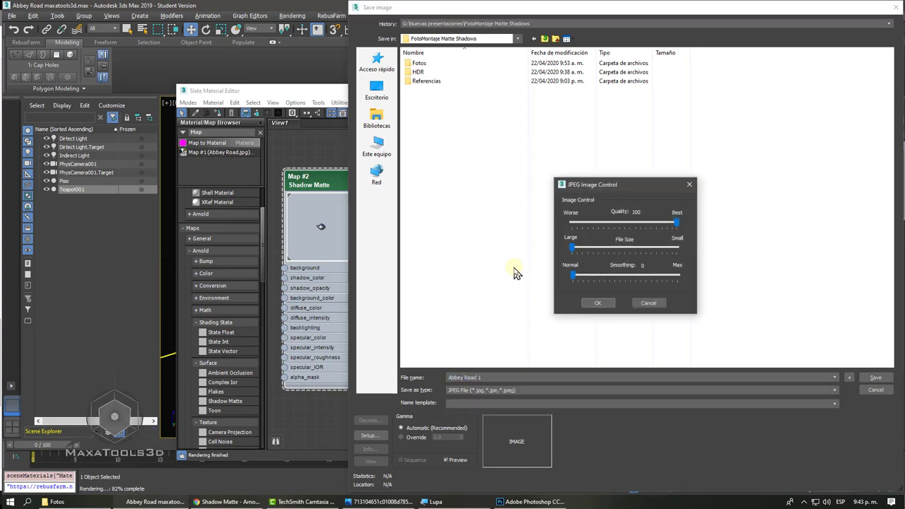
click(596, 302)
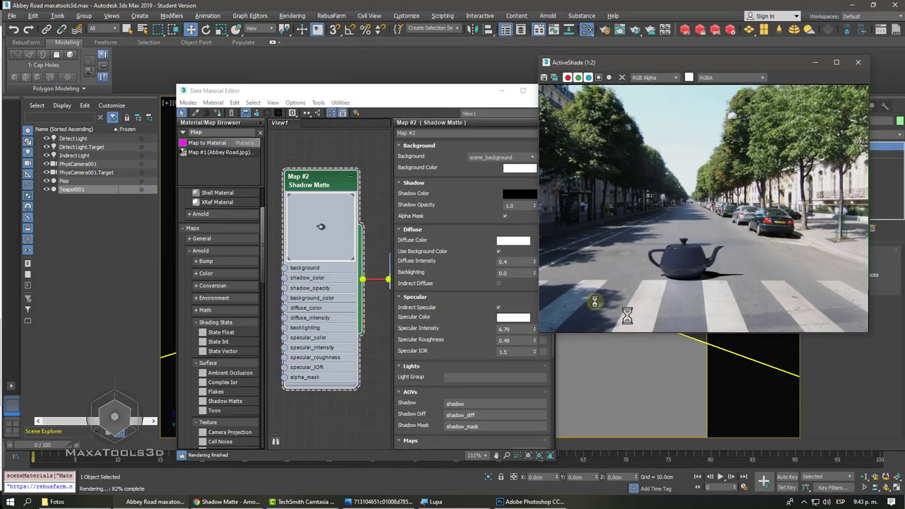
Step: Review Abbey Road 1.jpg with View Image File, then close the viewer
click(11, 15)
click(130, 126)
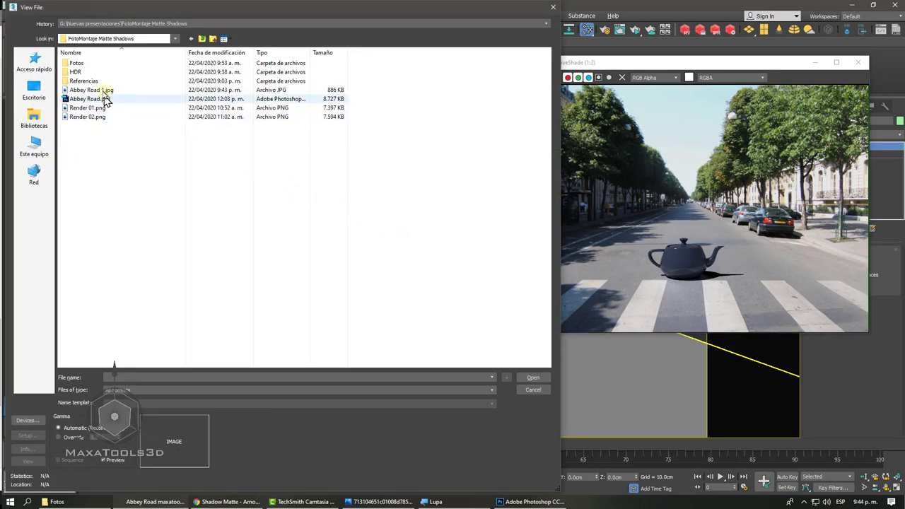
click(104, 90)
click(533, 377)
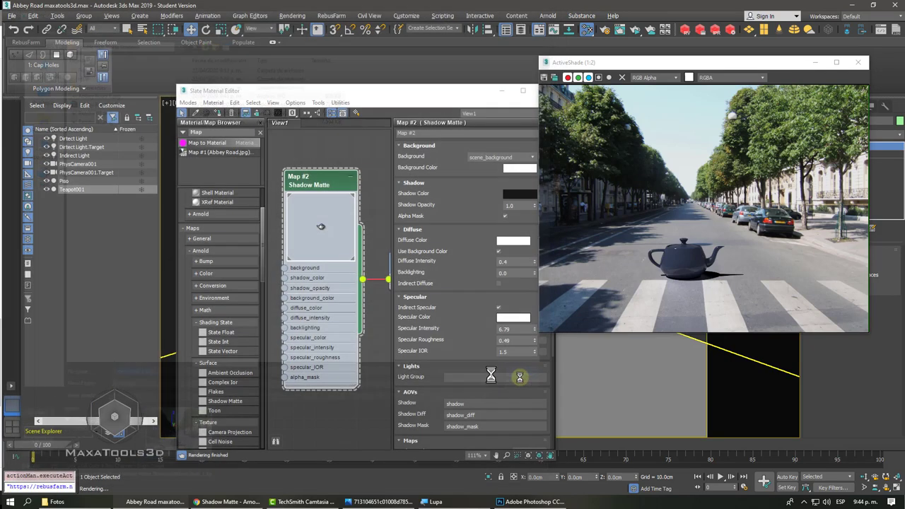
drag(740, 129, 320, 85)
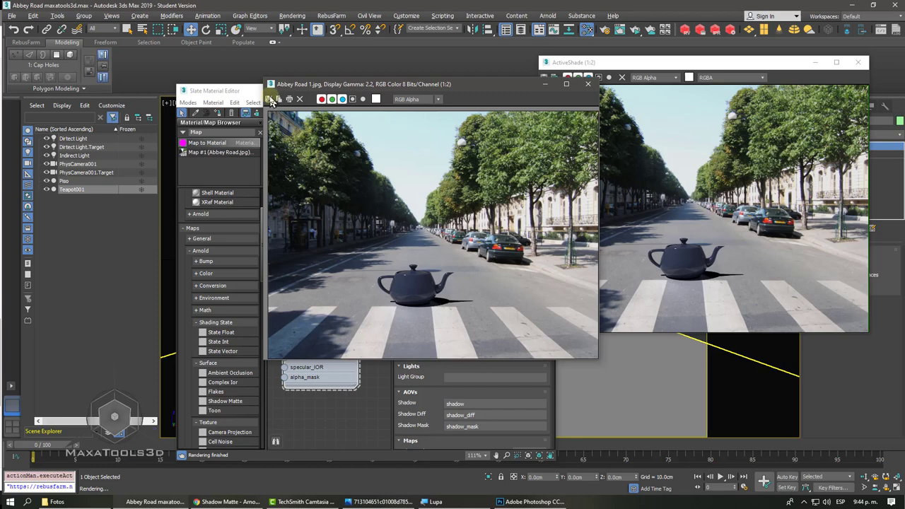
click(587, 84)
click(545, 84)
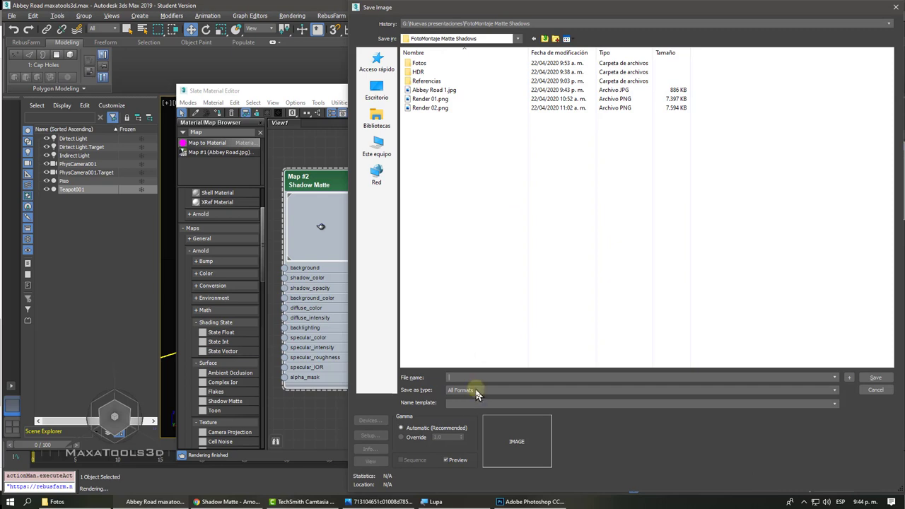
Step: Save the render as the PNG 'Abbey Road 2' with Alpha channel enabled
click(478, 391)
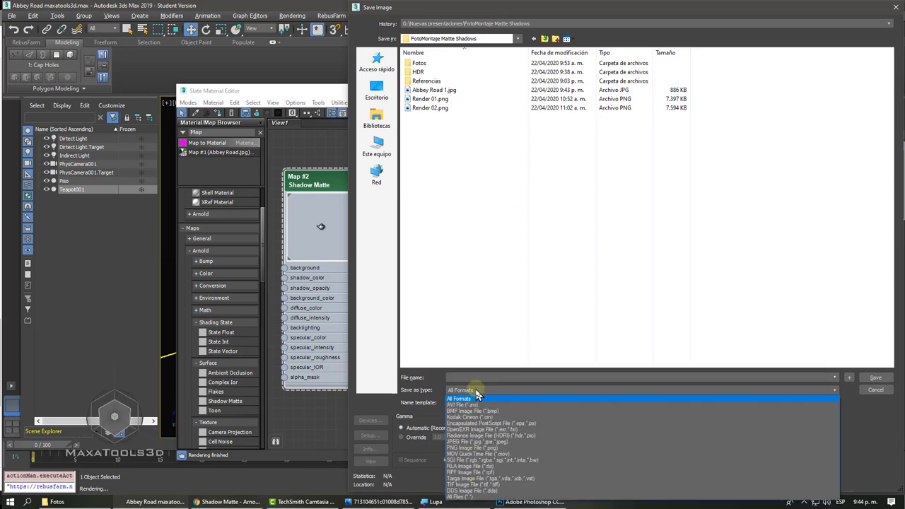
click(475, 449)
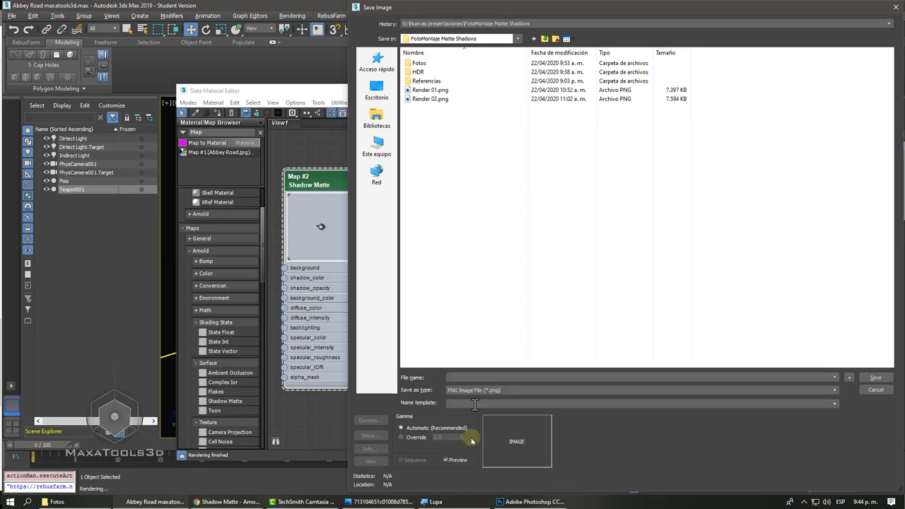
click(458, 378)
text(Ab)
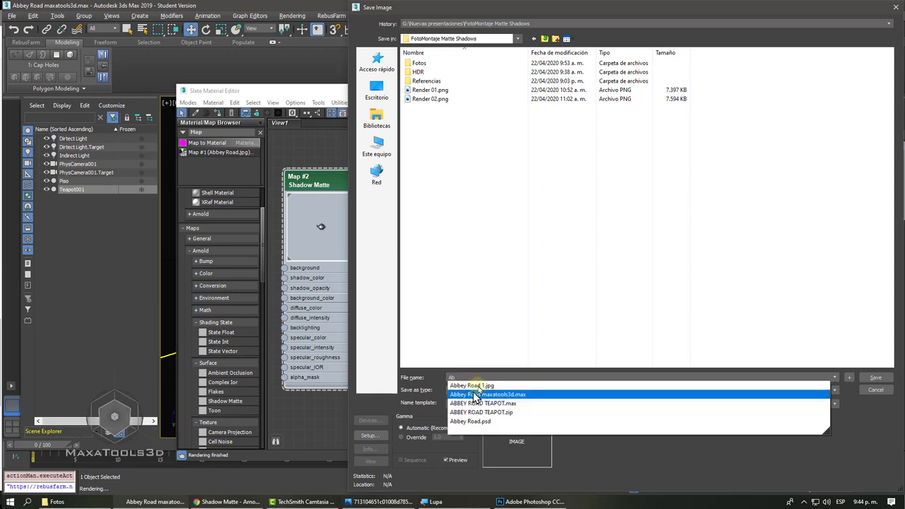
click(477, 384)
double_click(479, 377)
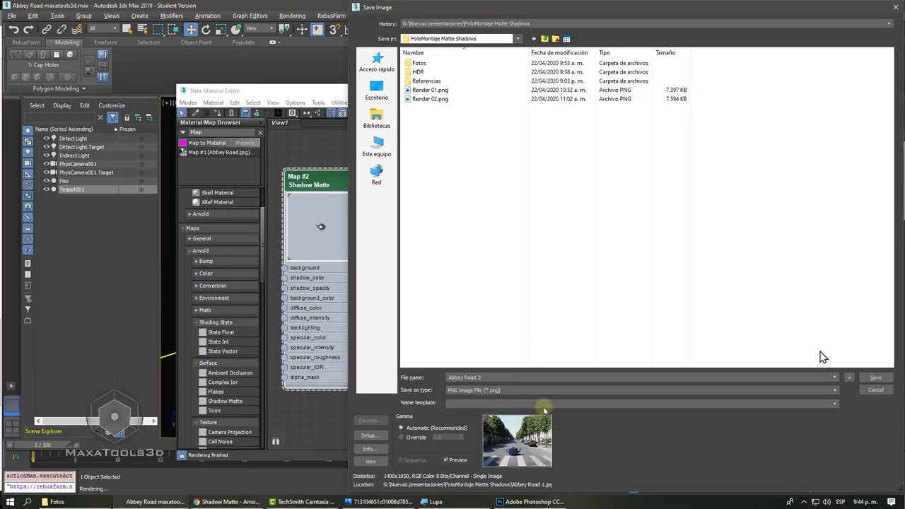
click(875, 378)
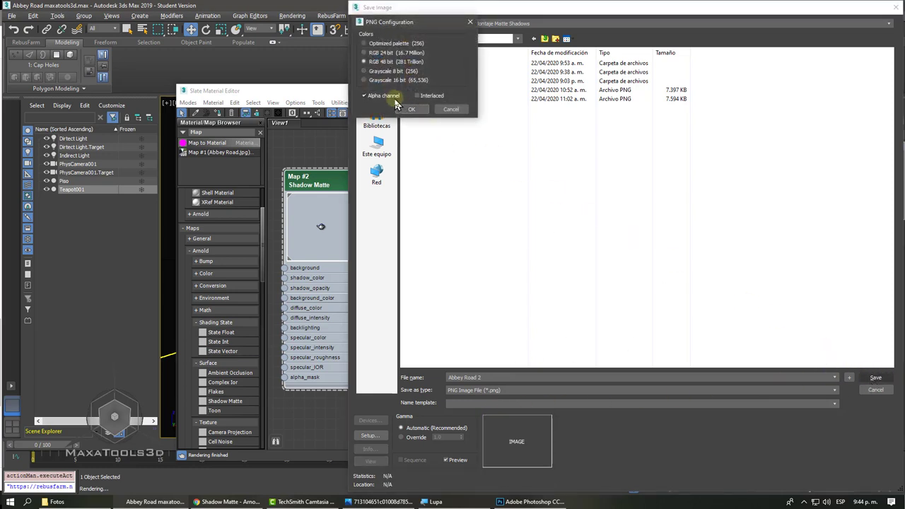
click(365, 96)
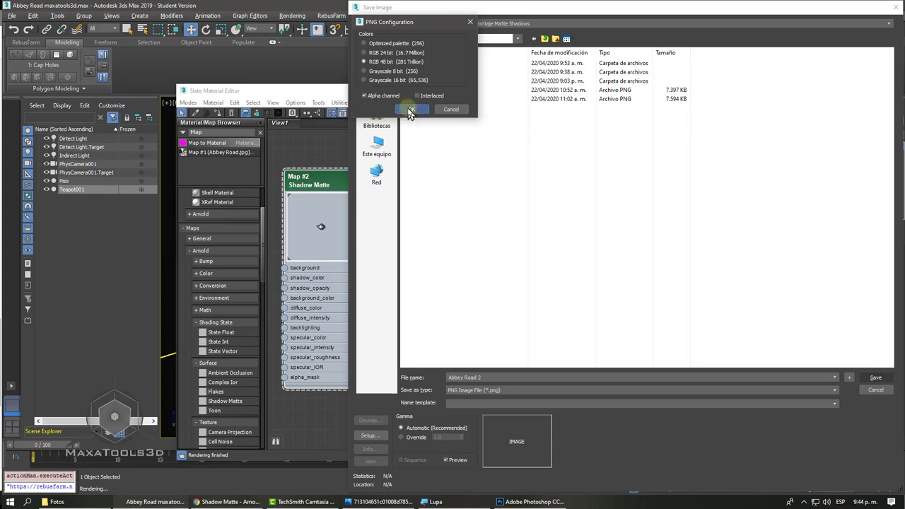
click(412, 109)
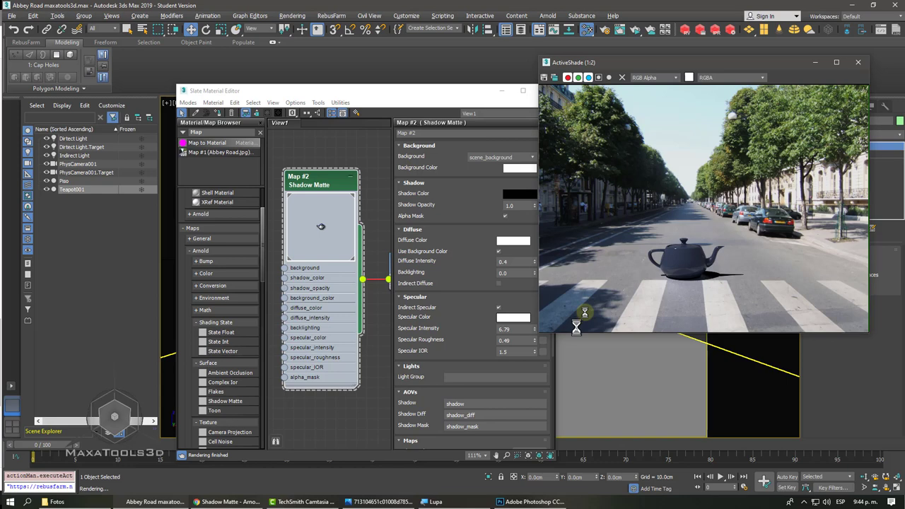
click(544, 502)
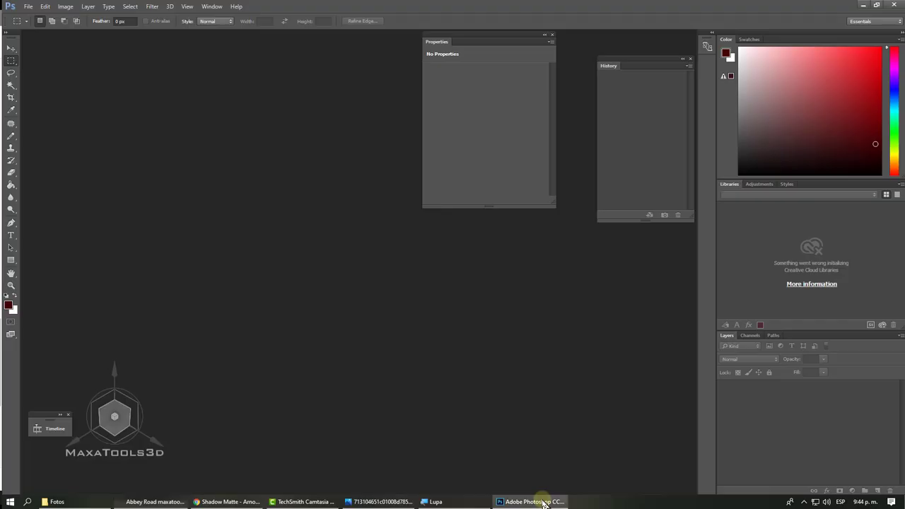
click(31, 9)
click(47, 49)
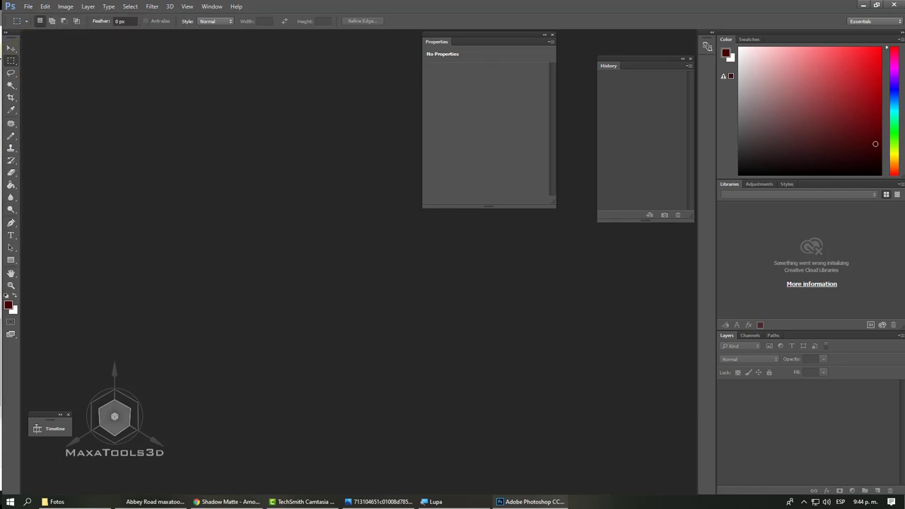
click(31, 11)
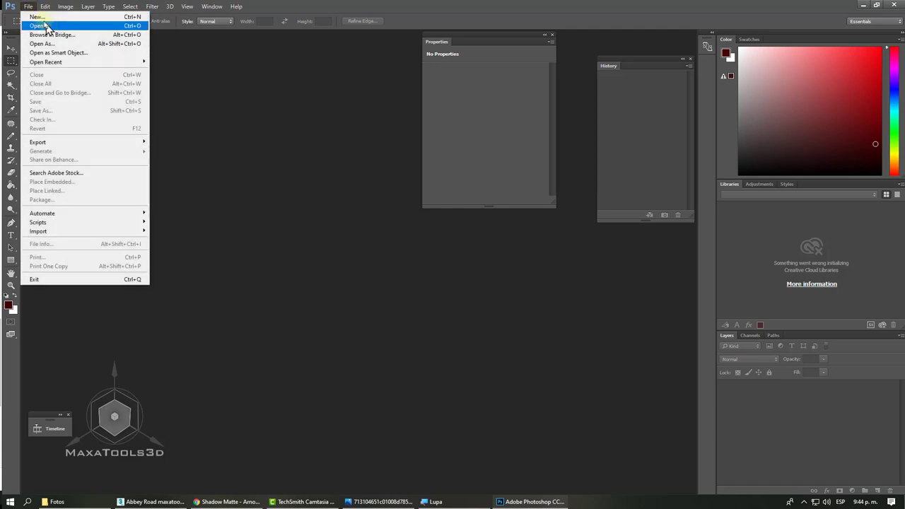
click(57, 26)
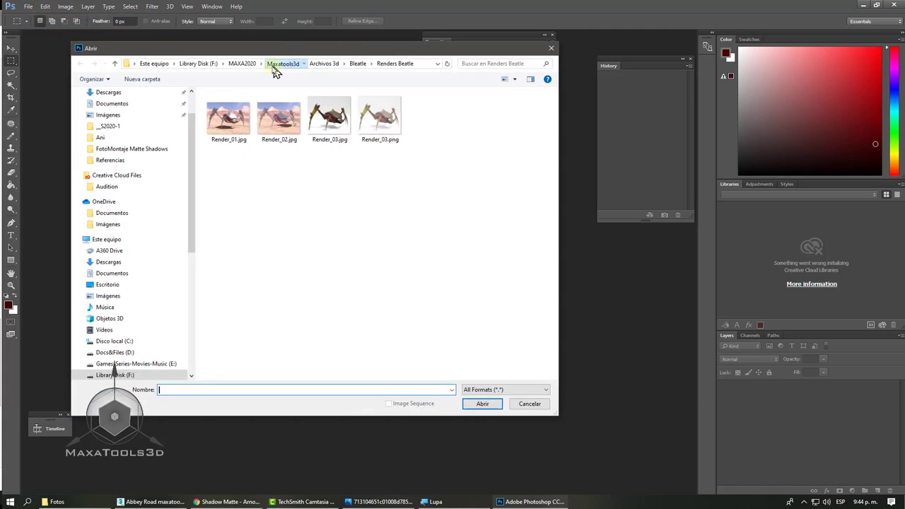
click(275, 63)
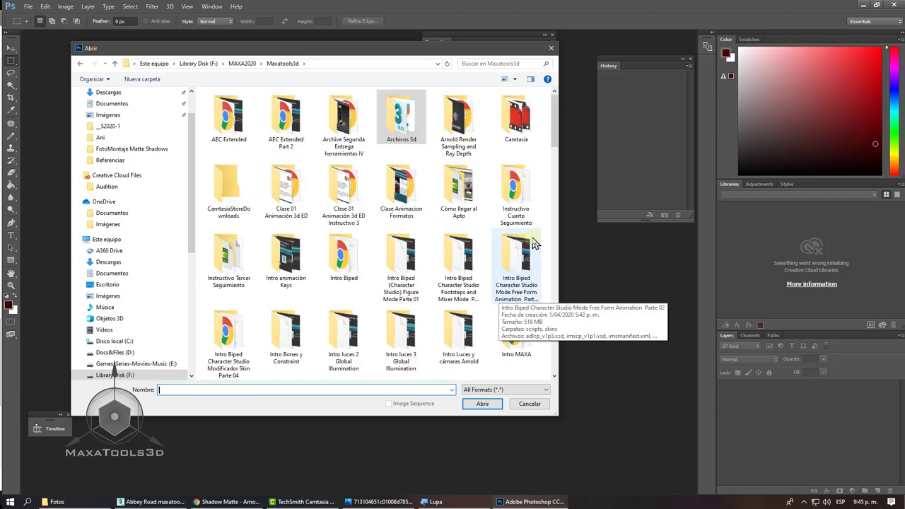
right_click(548, 185)
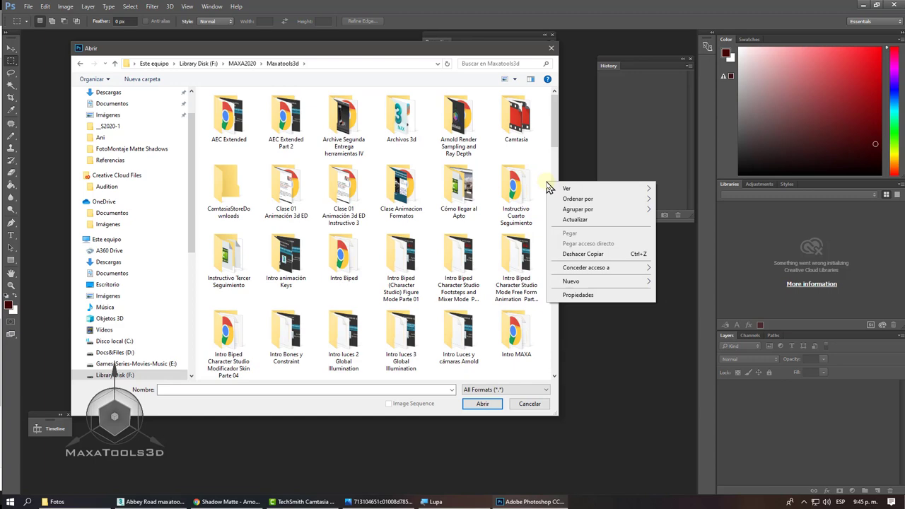
click(463, 309)
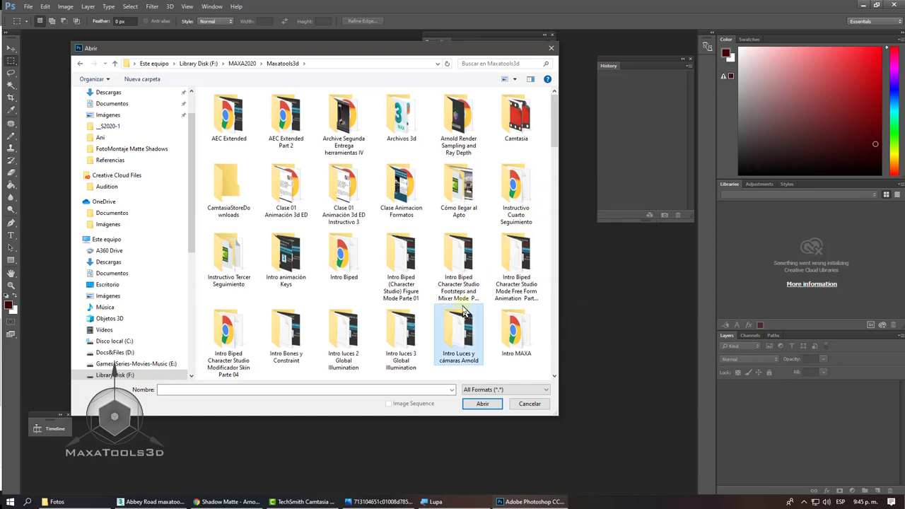
scroll(464, 311, down, 2)
scroll(464, 312, down, 1)
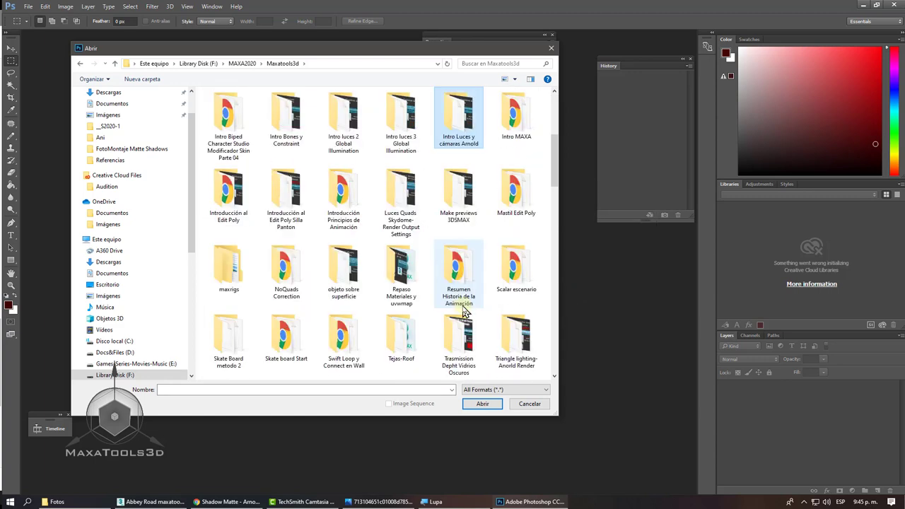
click(530, 404)
Step: Browse to JUANDA (G:) > Nuevas presentaciones > FotoMontaje Matte Shadows and drag Abbey Road 2.png into Photoshop
click(90, 502)
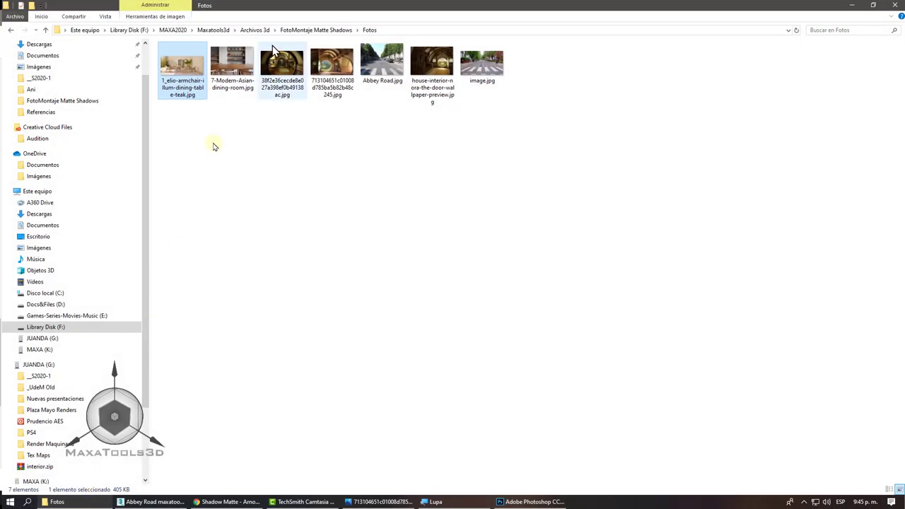
click(254, 31)
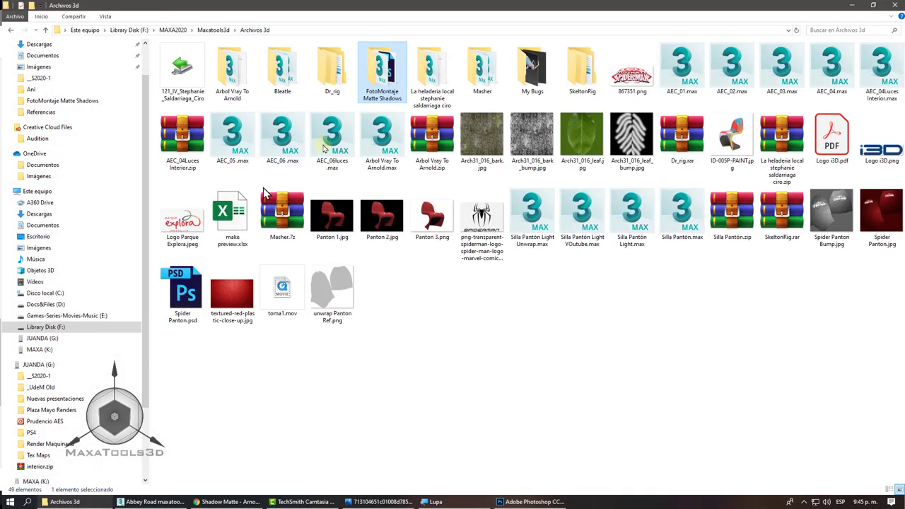
double_click(385, 102)
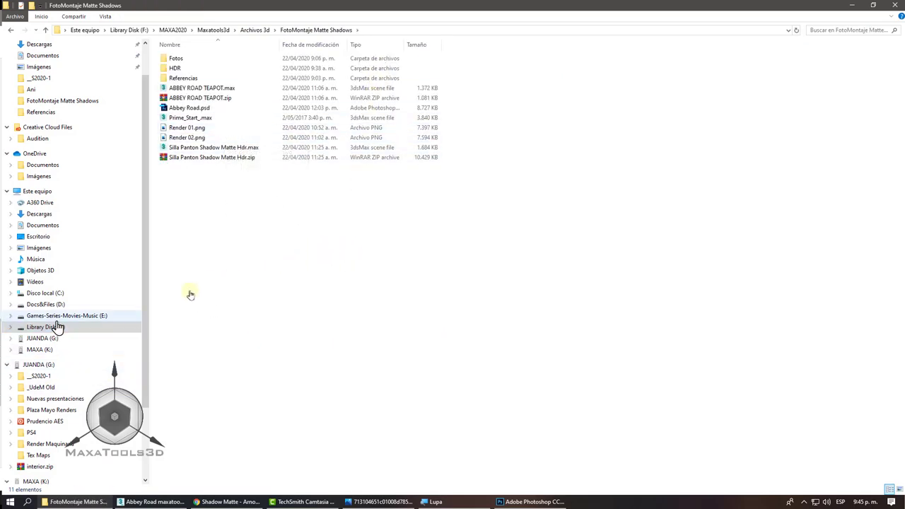
click(41, 338)
double_click(219, 83)
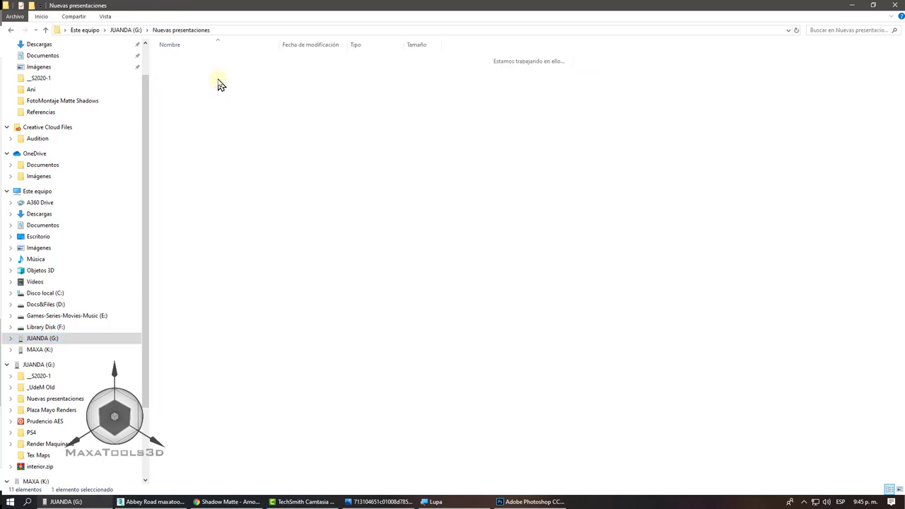
double_click(198, 130)
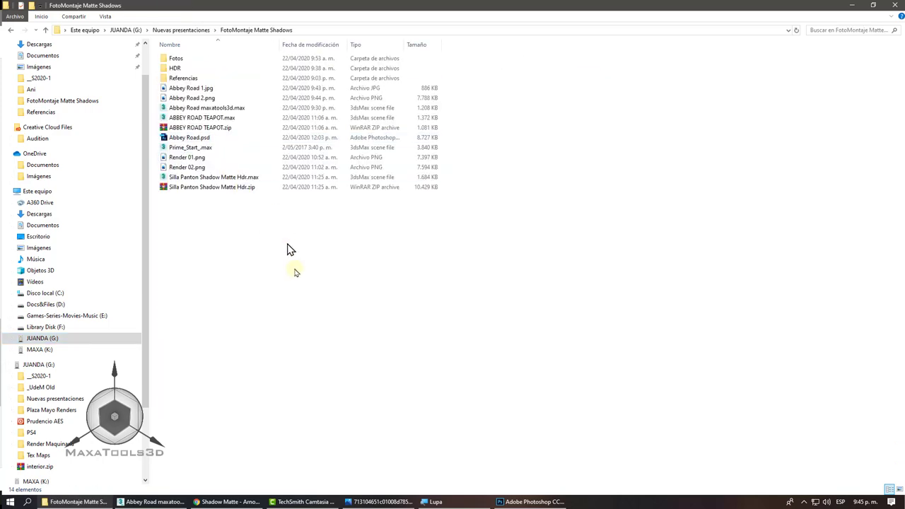
click(189, 87)
click(190, 99)
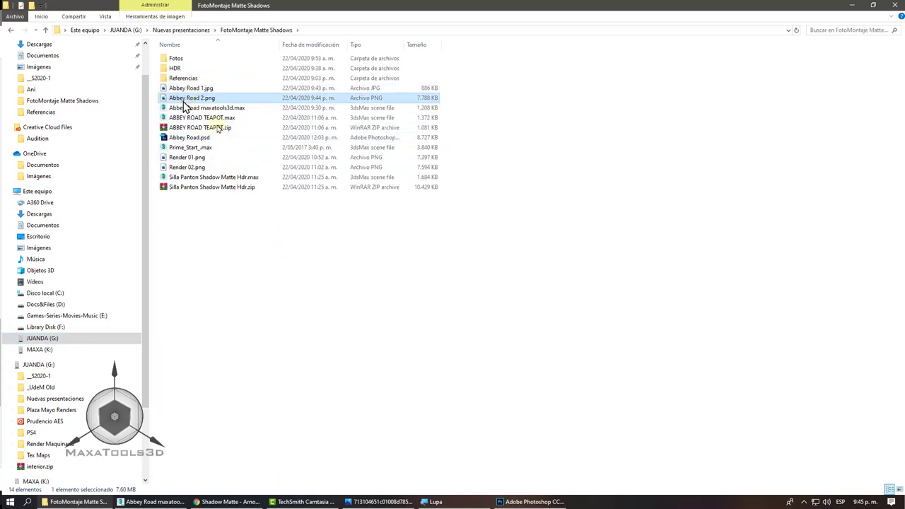
drag(183, 103, 332, 247)
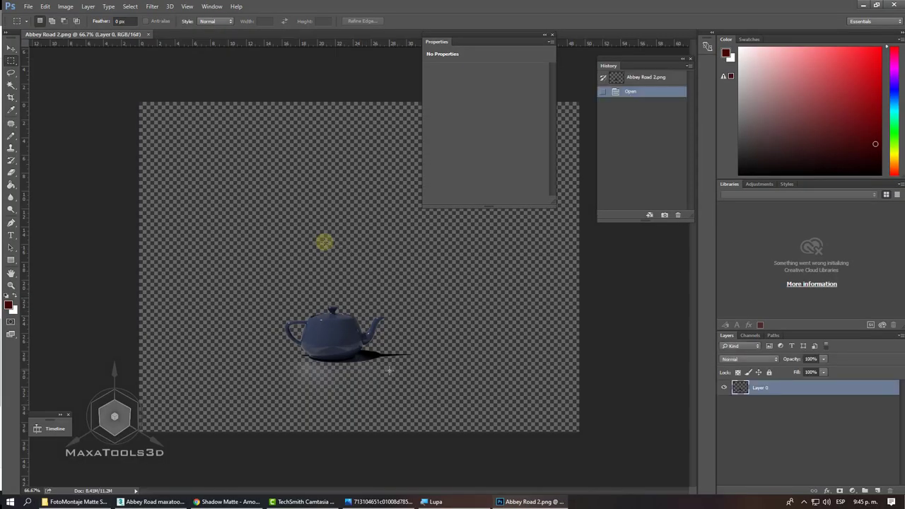
Step: Close the Properties panel and browse File > Open to the Fotos folder on JUANDA (G:)
click(553, 34)
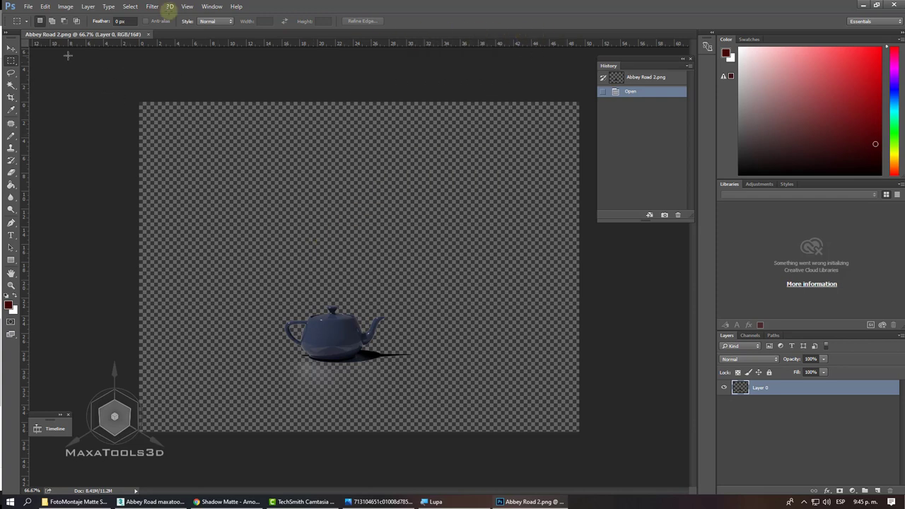
click(28, 7)
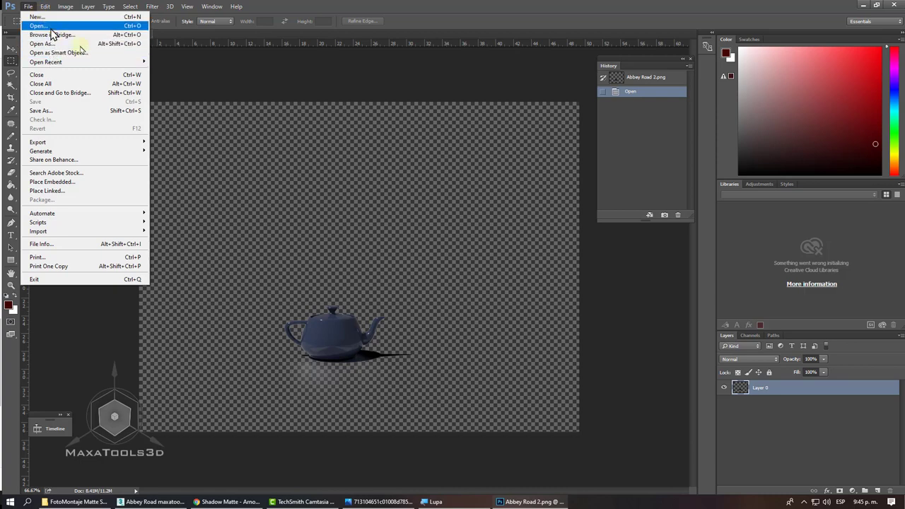
click(50, 28)
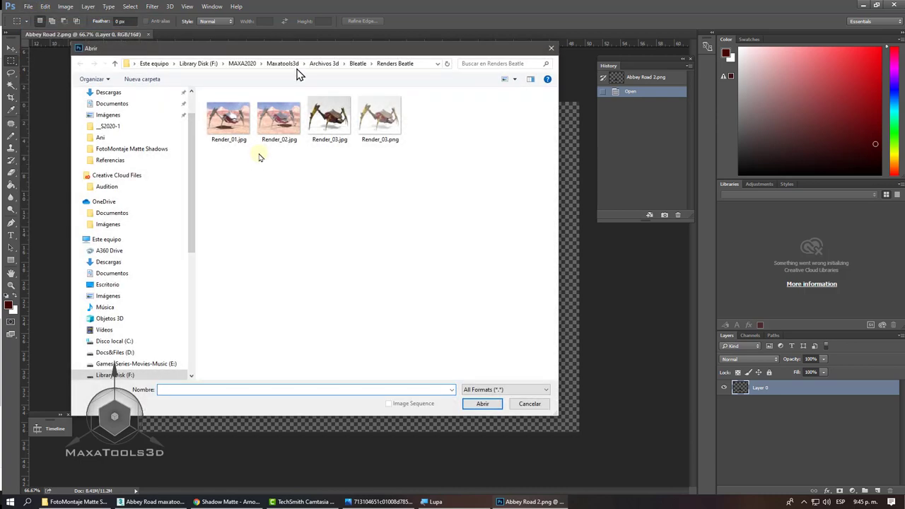
scroll(120, 339, down, 2)
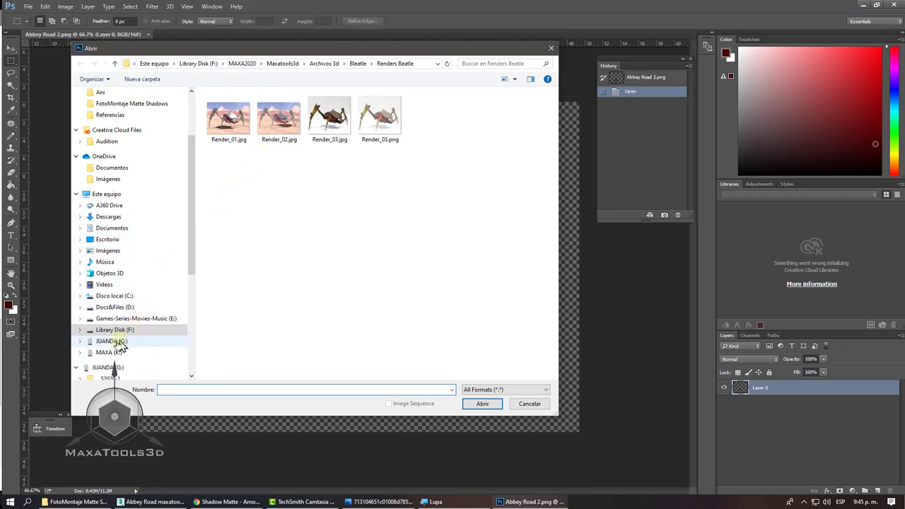
click(129, 345)
double_click(248, 185)
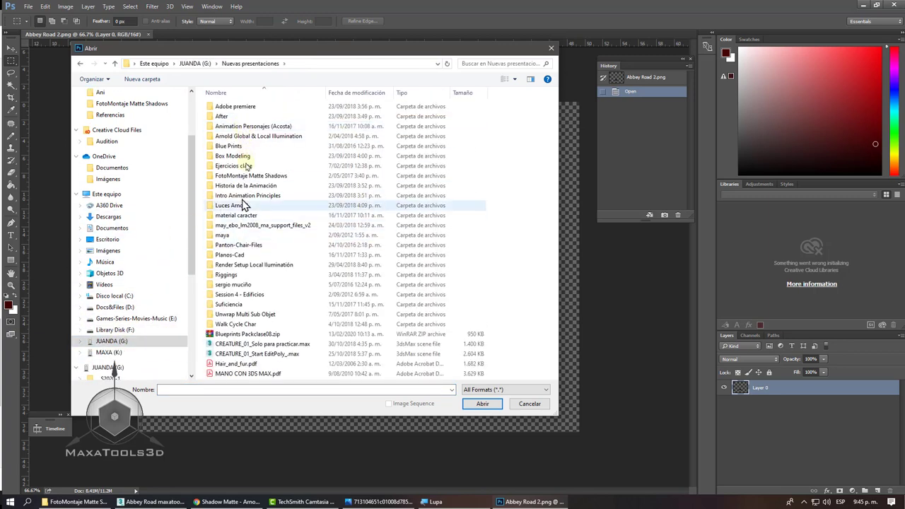
double_click(246, 176)
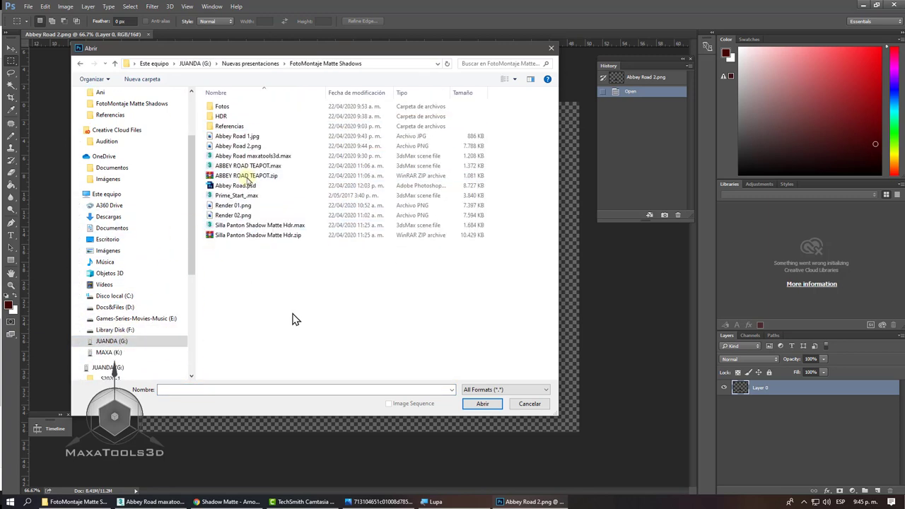
double_click(225, 108)
Step: Show the photos as extra-large thumbnails and open Abbey Road.jpg
click(240, 147)
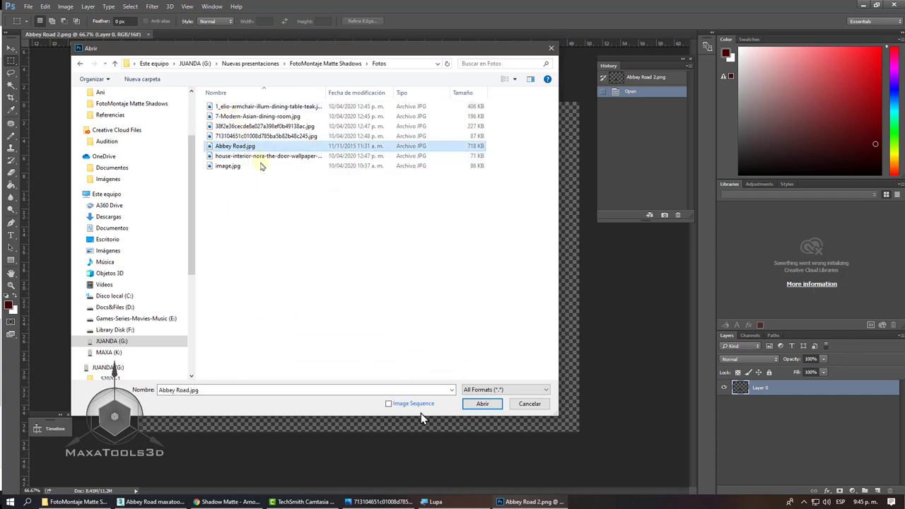
right_click(343, 263)
mouse_move(396, 269)
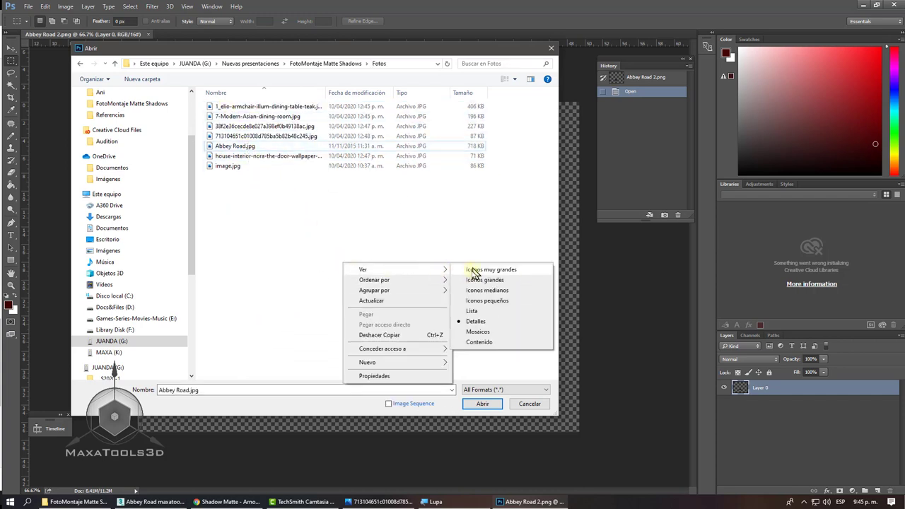
click(478, 271)
scroll(368, 297, down, 3)
click(303, 196)
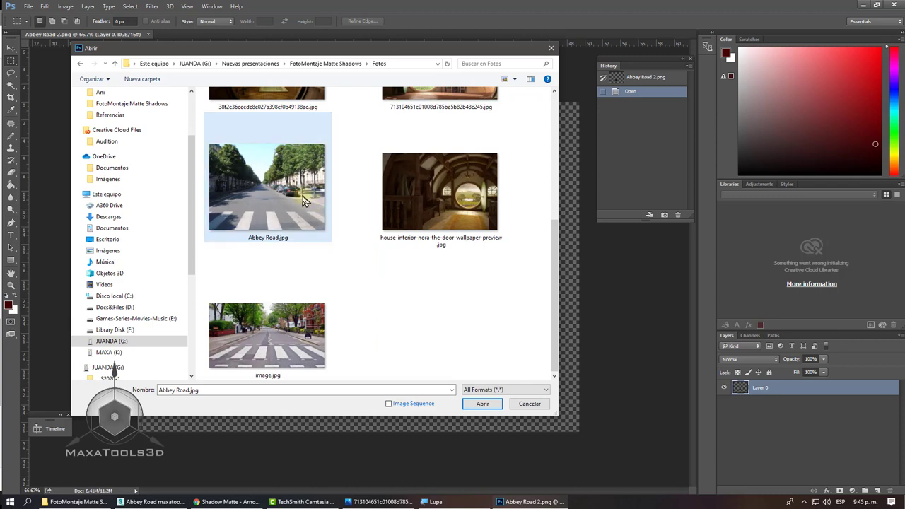
click(475, 403)
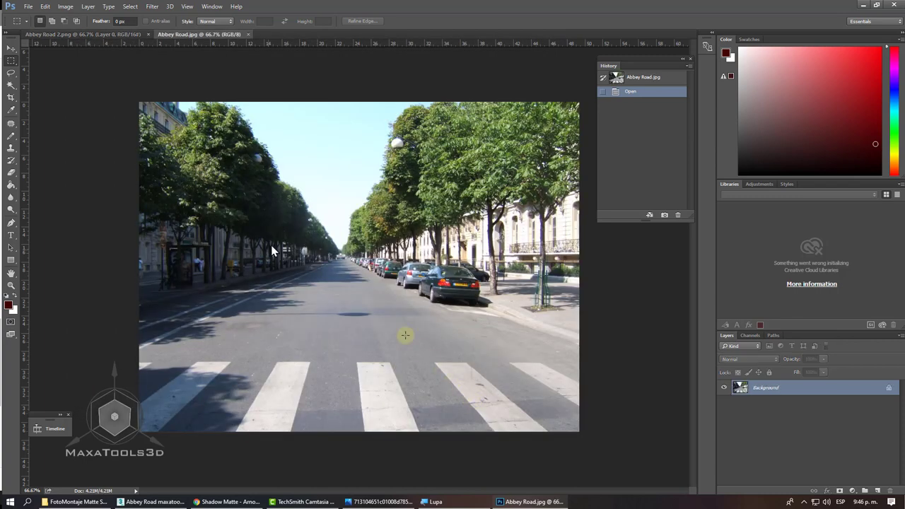
Step: Drag the teapot layer from Abbey Road 2.png into the floating Abbey Road.jpg, placing it above the crosswalk
click(92, 34)
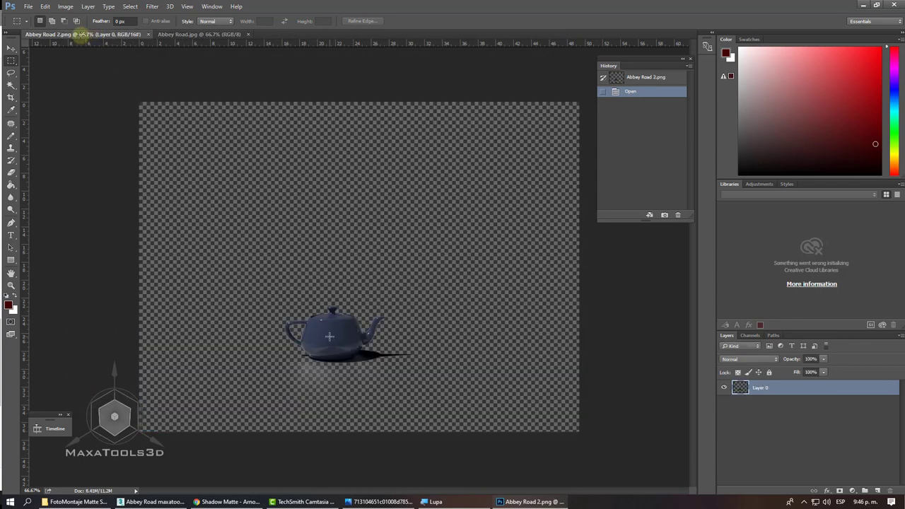
click(11, 47)
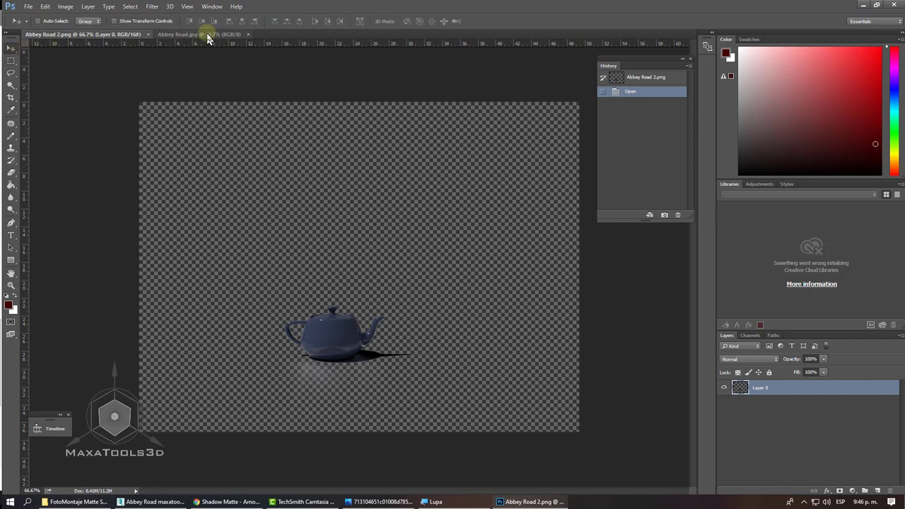
drag(202, 34, 289, 56)
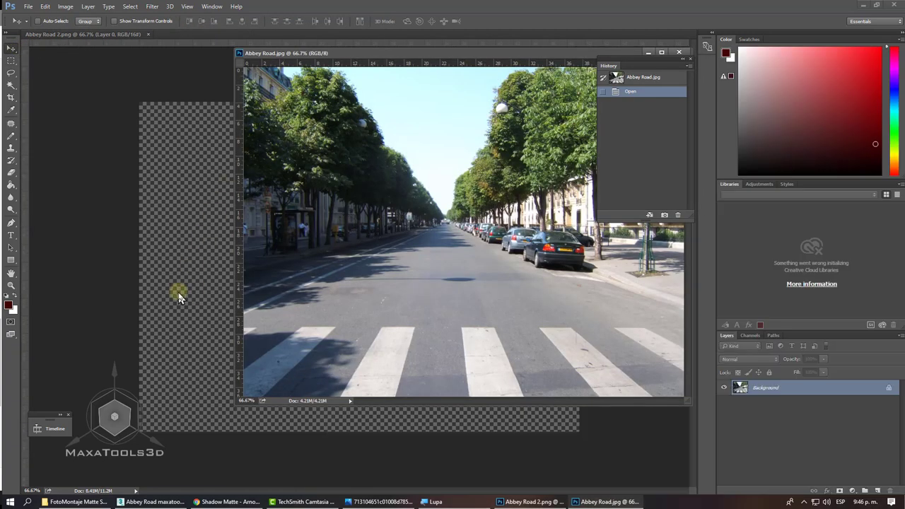
mouse_move(179, 298)
mouse_down()
mouse_move(198, 287)
mouse_move(186, 273)
mouse_move(378, 250)
mouse_move(382, 231)
mouse_up()
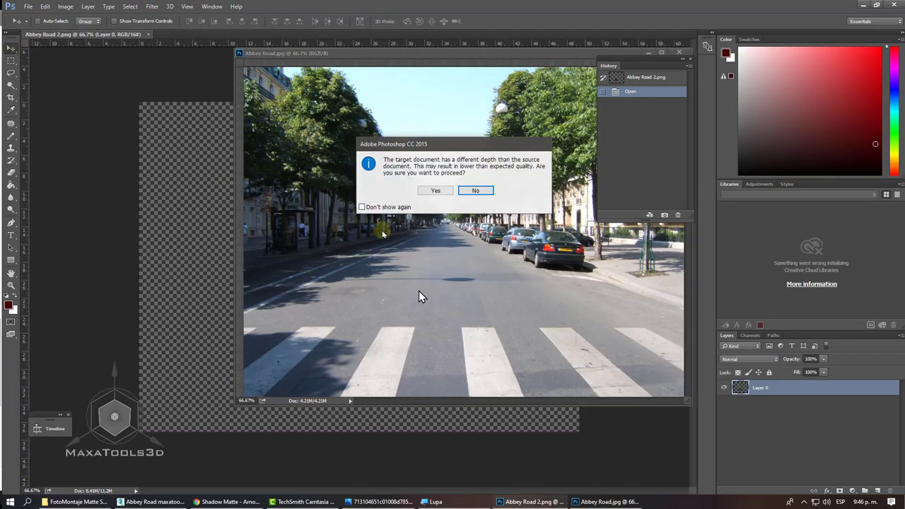
click(434, 191)
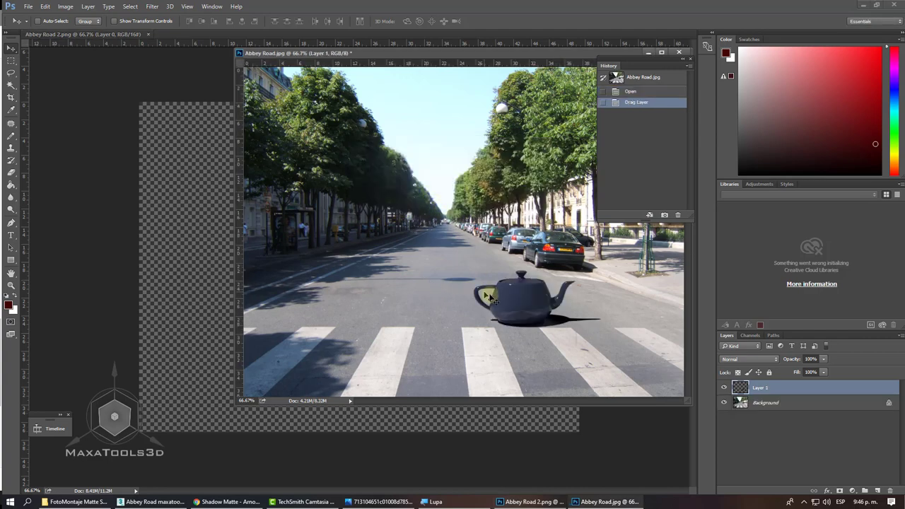
mouse_move(487, 297)
mouse_down()
mouse_move(284, 305)
mouse_move(446, 311)
mouse_move(393, 311)
mouse_move(435, 309)
mouse_move(415, 303)
mouse_up()
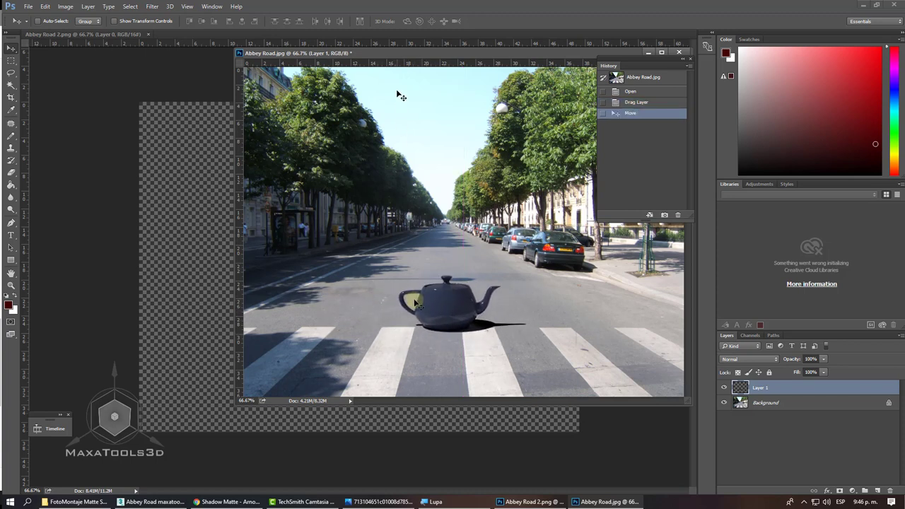
drag(385, 53, 227, 56)
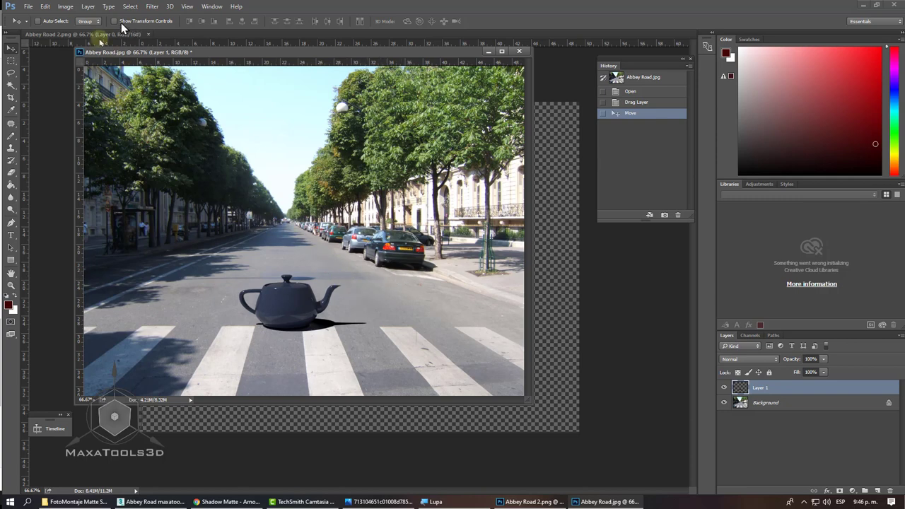
Step: Add a Brightness/Contrast adjustment layer above the teapot layer to brighten the composite, then return to 3ds Max
click(65, 6)
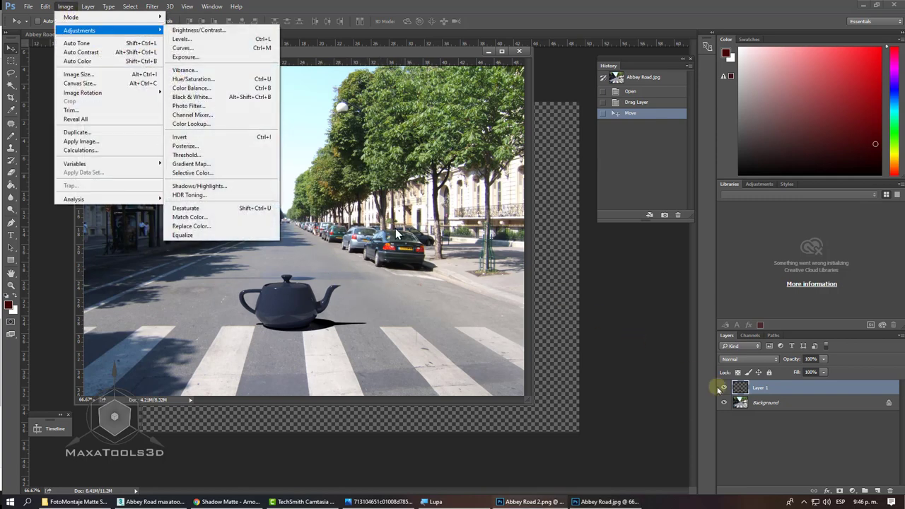
click(794, 425)
click(780, 388)
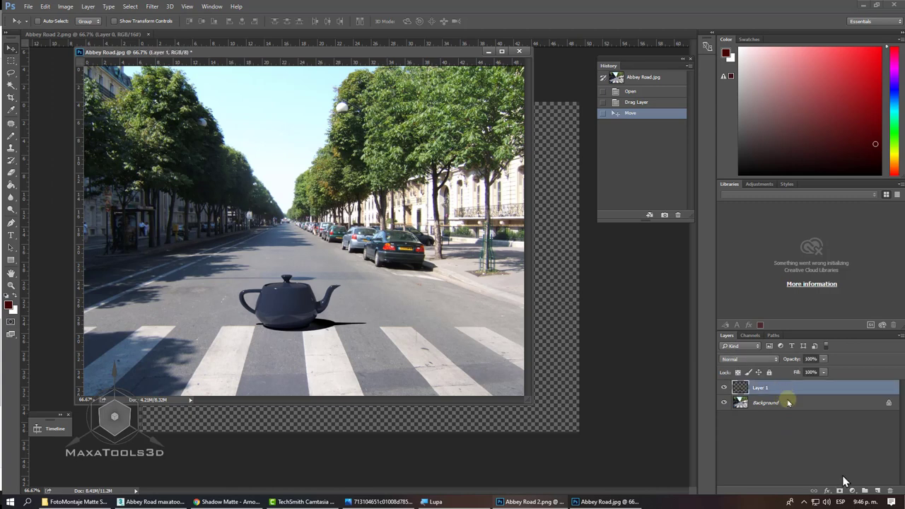
click(852, 490)
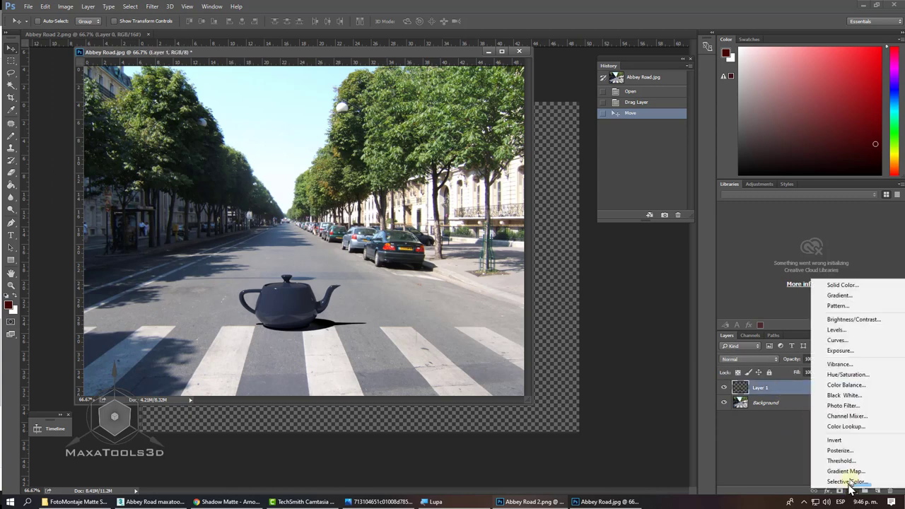
click(853, 319)
mouse_move(485, 94)
mouse_down()
mouse_move(511, 95)
mouse_move(500, 96)
mouse_move(495, 116)
mouse_up()
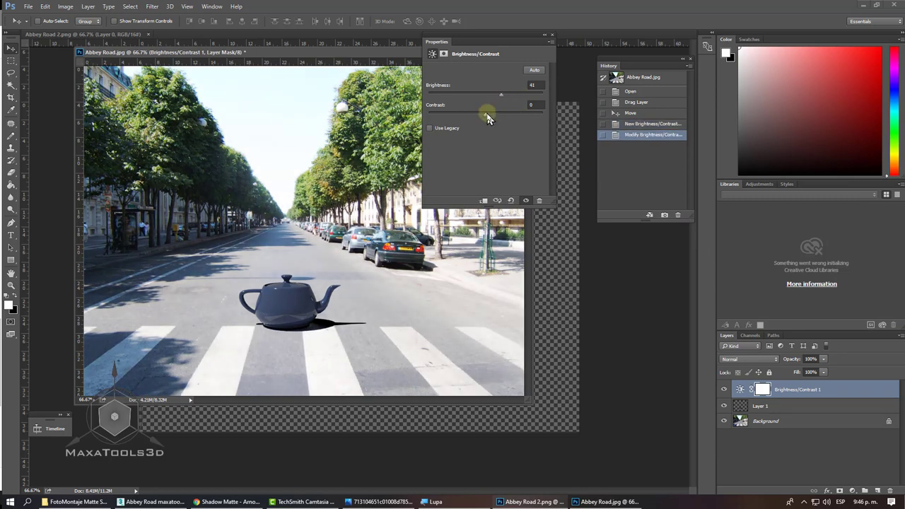
click(768, 428)
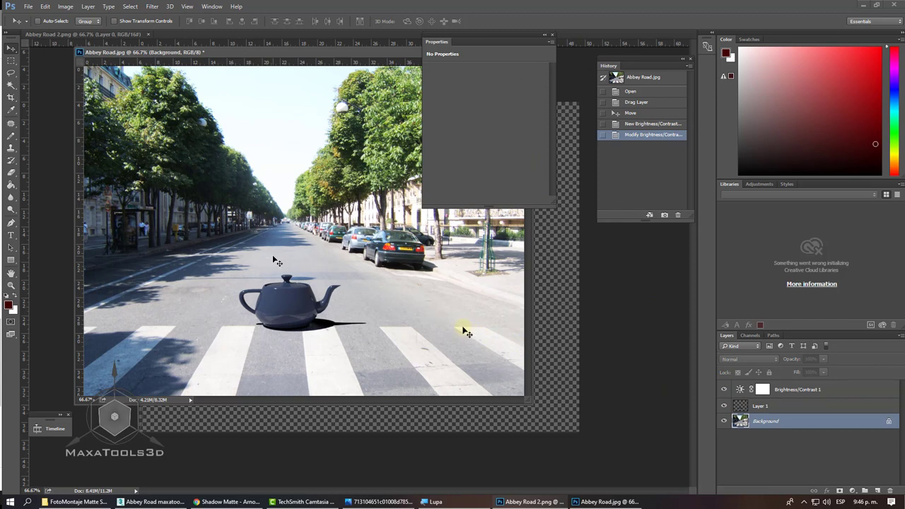
click(152, 501)
Step: Shift-clone the teapot three times along X as copies, creating up to Teapot004
drag(670, 65, 170, 80)
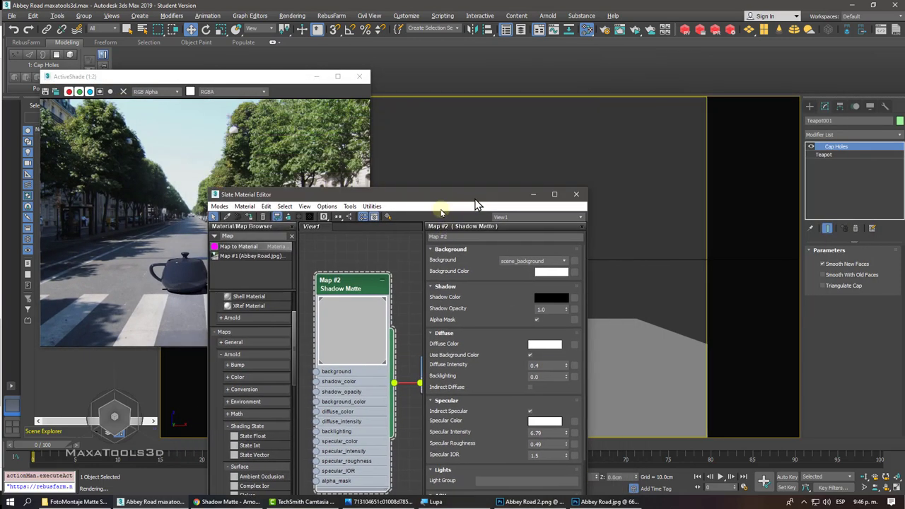
mouse_move(446, 99)
mouse_down()
mouse_move(205, 224)
mouse_move(856, 34)
mouse_up()
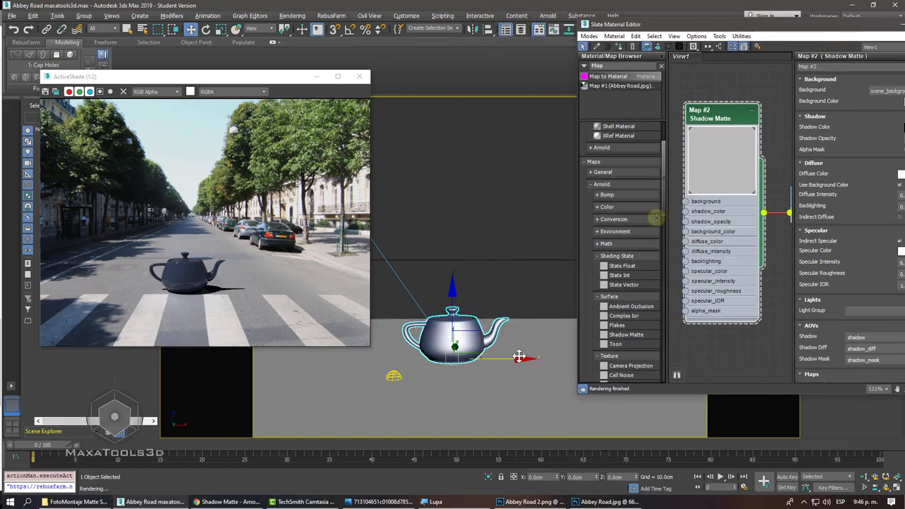
shift+drag(504, 360, 388, 353)
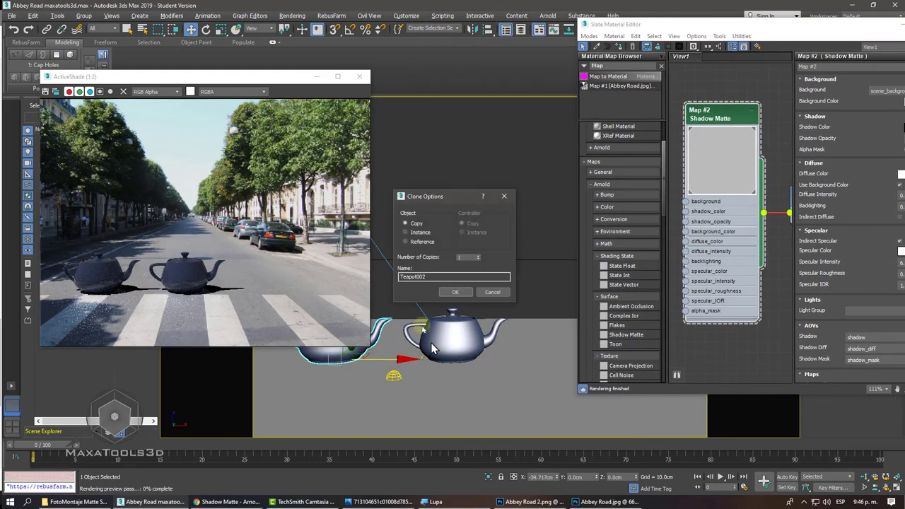
click(466, 291)
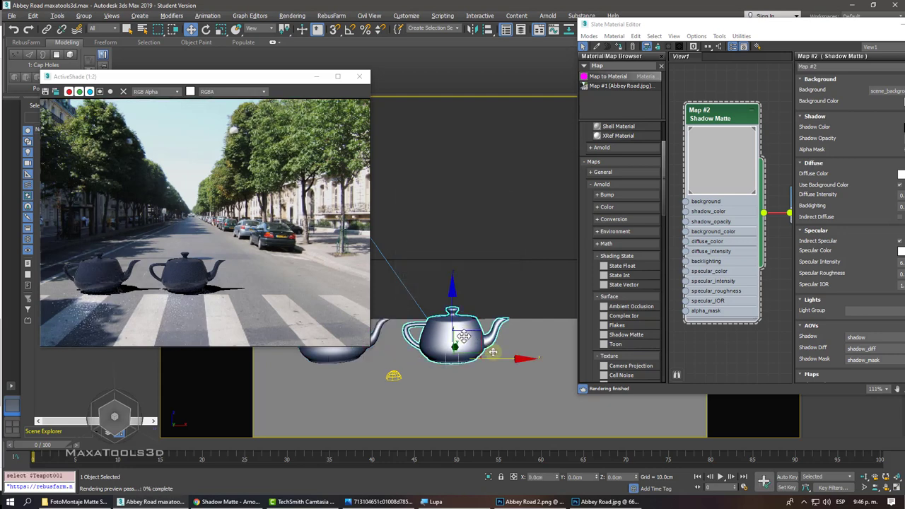
shift+drag(495, 359, 608, 361)
click(455, 292)
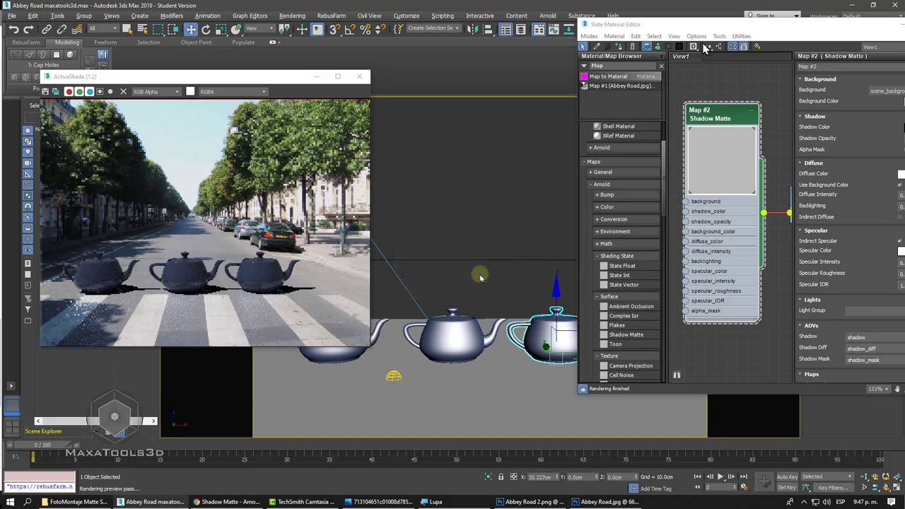
mouse_move(736, 24)
mouse_down()
mouse_move(283, 341)
mouse_move(303, 408)
mouse_up()
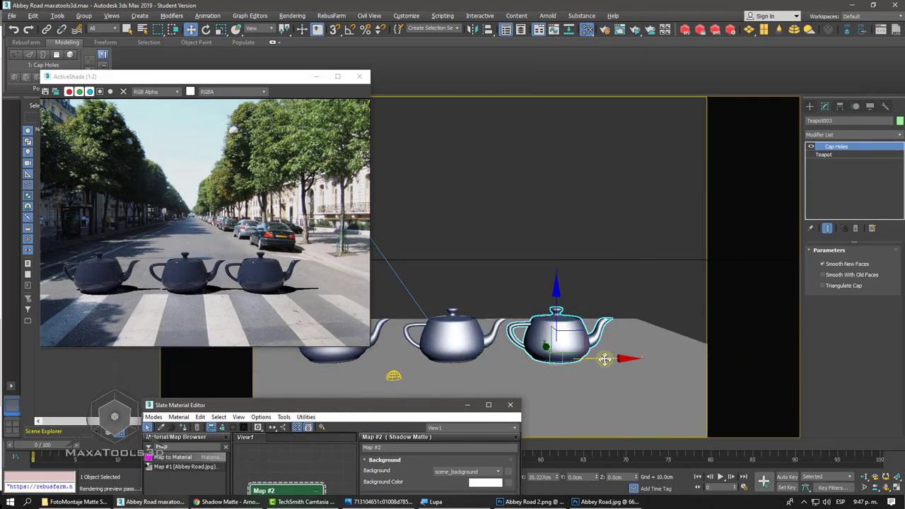
shift+drag(602, 358, 705, 357)
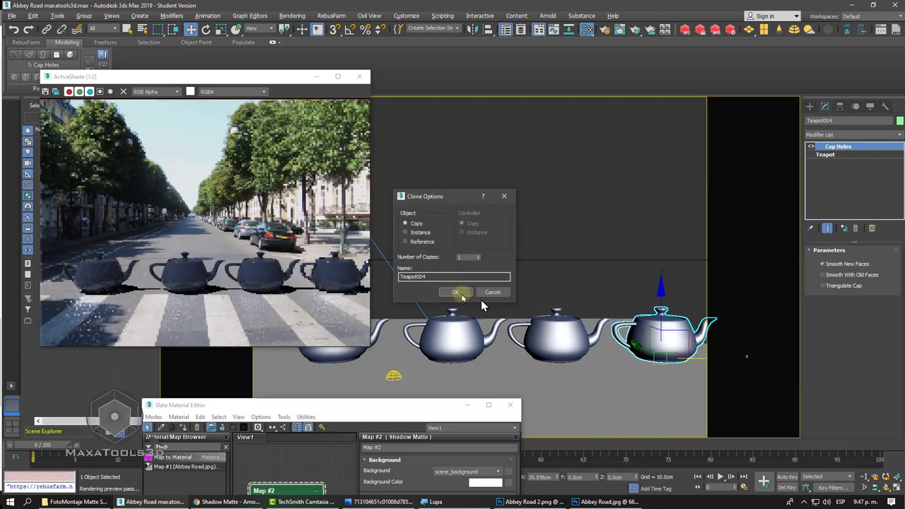
click(461, 294)
Step: Select all four teapots, shift the row left, then select Teapot004
ctrl+click(554, 340)
ctrl+click(453, 338)
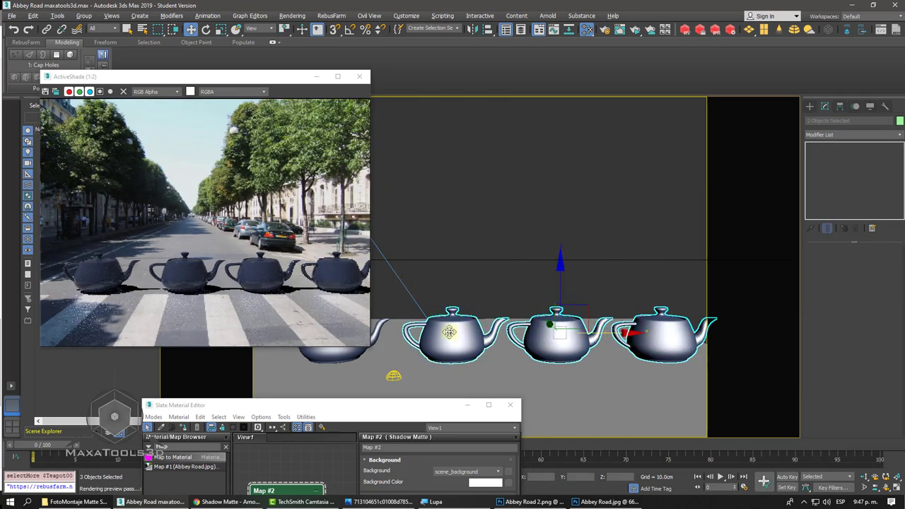
ctrl+click(336, 356)
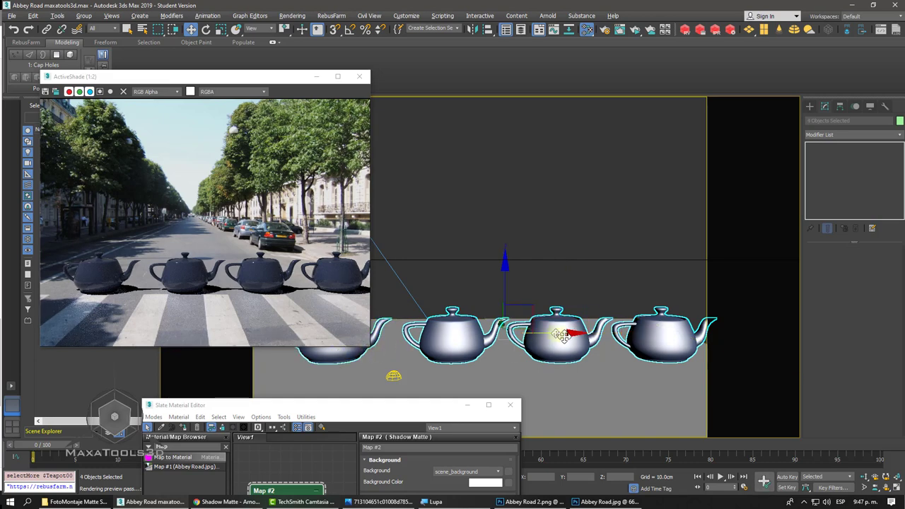
drag(560, 332, 536, 332)
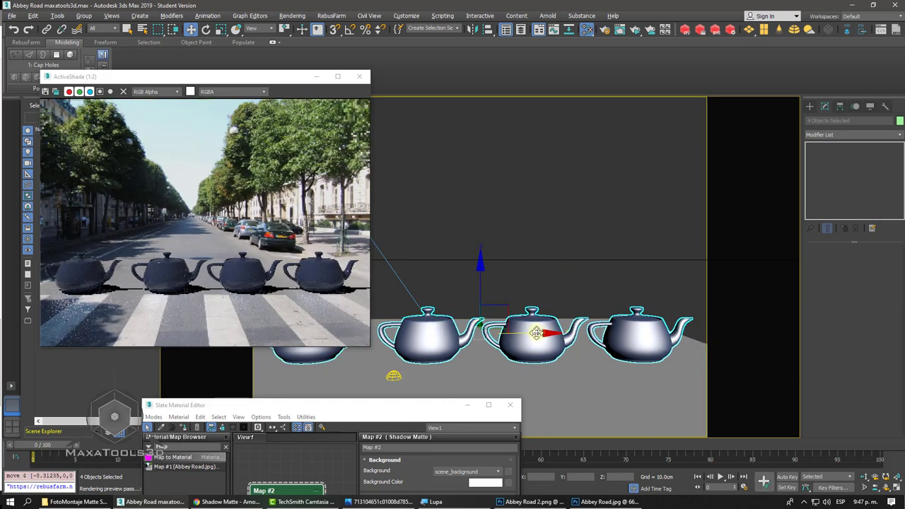
click(590, 257)
click(535, 336)
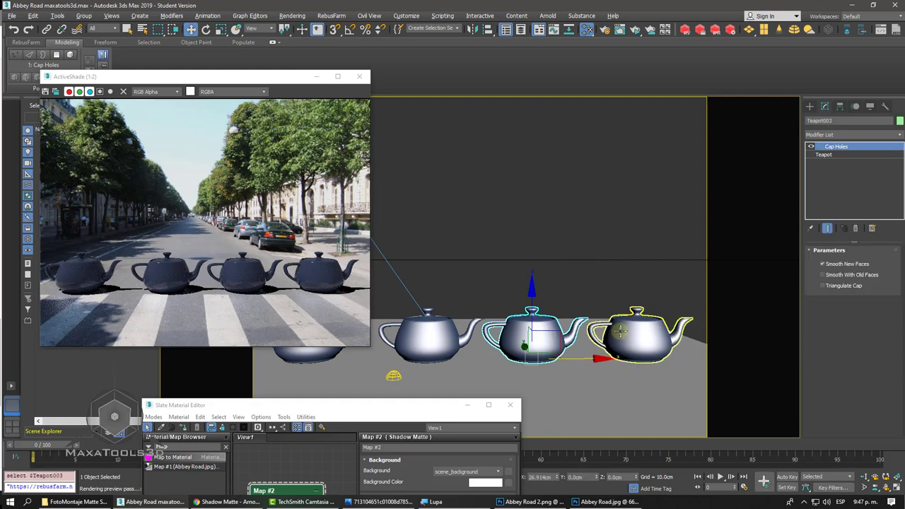
click(622, 334)
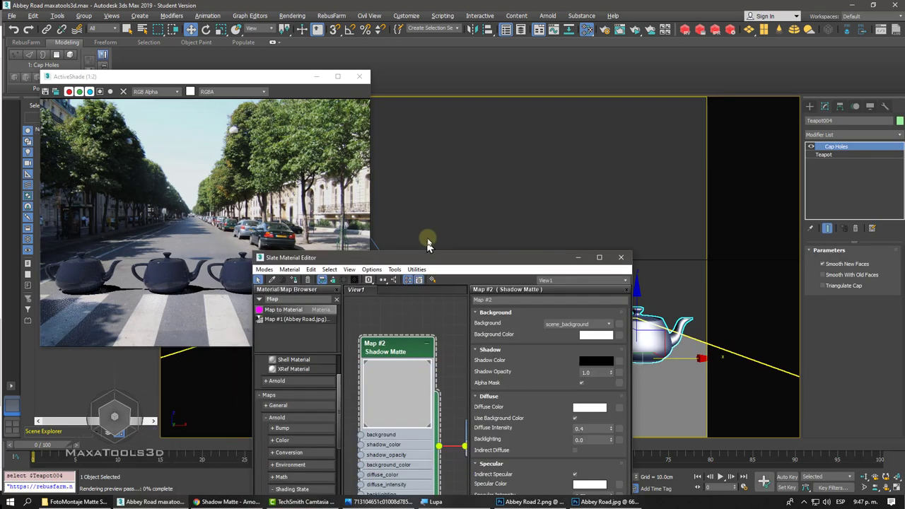
Step: Give Material #28 a white base colour by copying its white specular colour
drag(309, 407, 450, 168)
scroll(456, 310, down, 3)
middle_drag(410, 238, 417, 244)
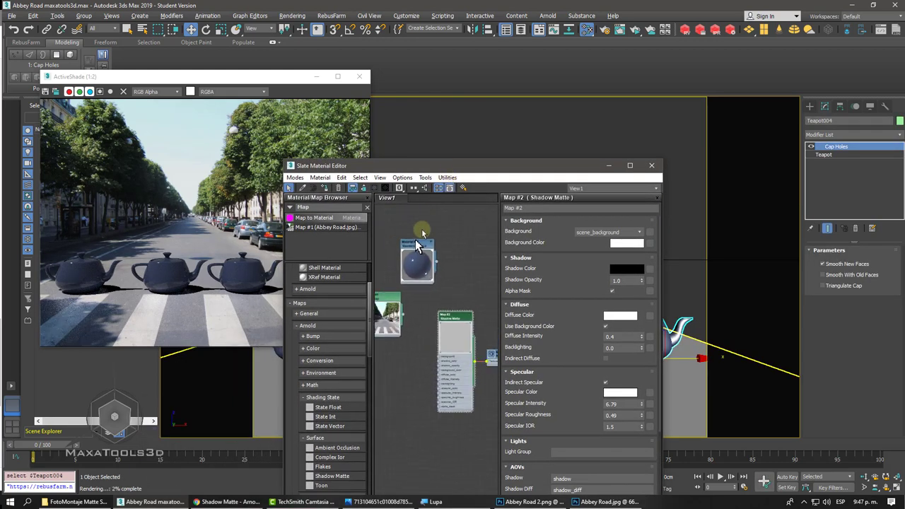
middle_drag(422, 194, 438, 256)
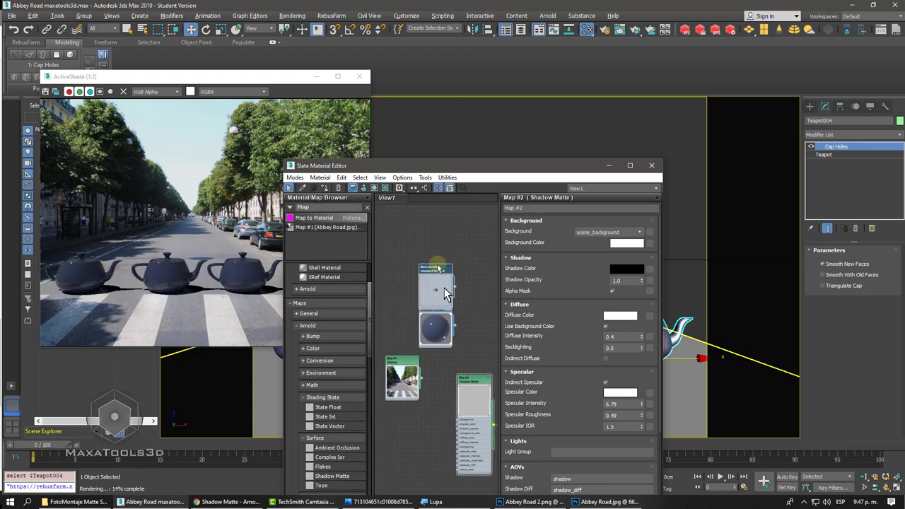
drag(442, 276, 441, 251)
double_click(450, 254)
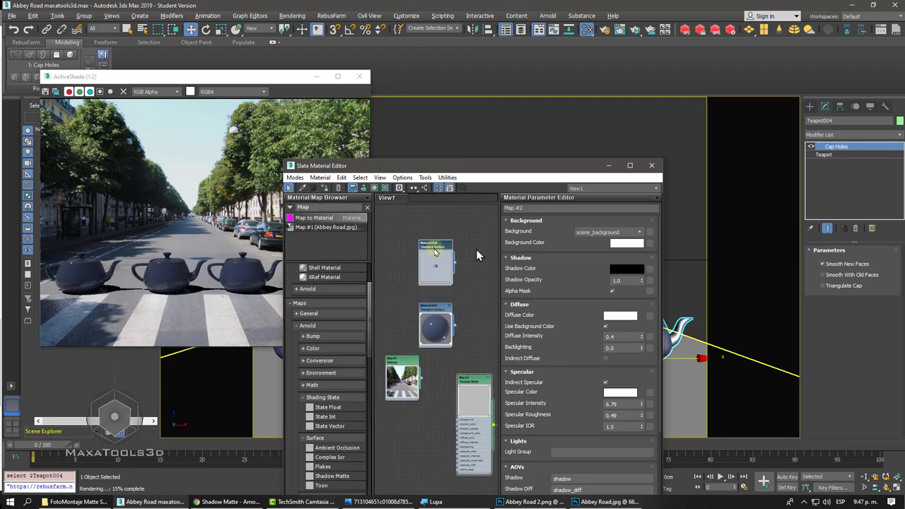
drag(558, 297, 560, 244)
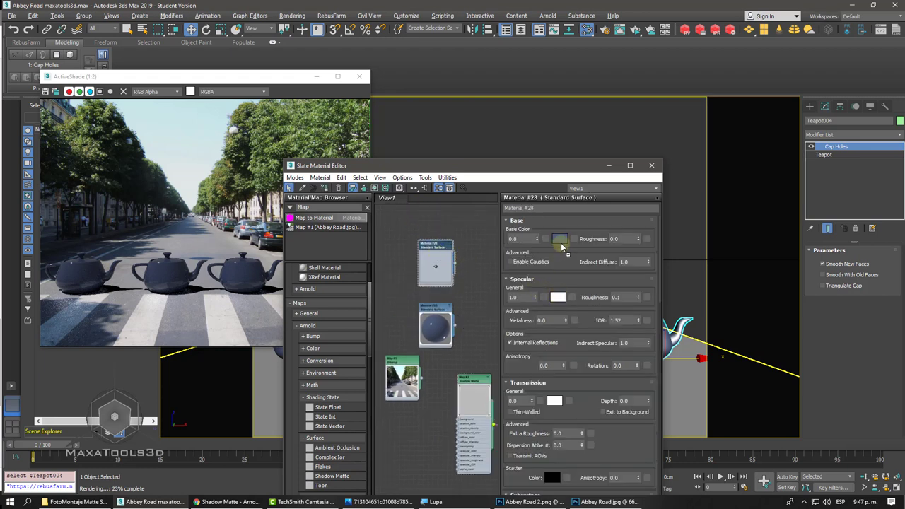
click(578, 260)
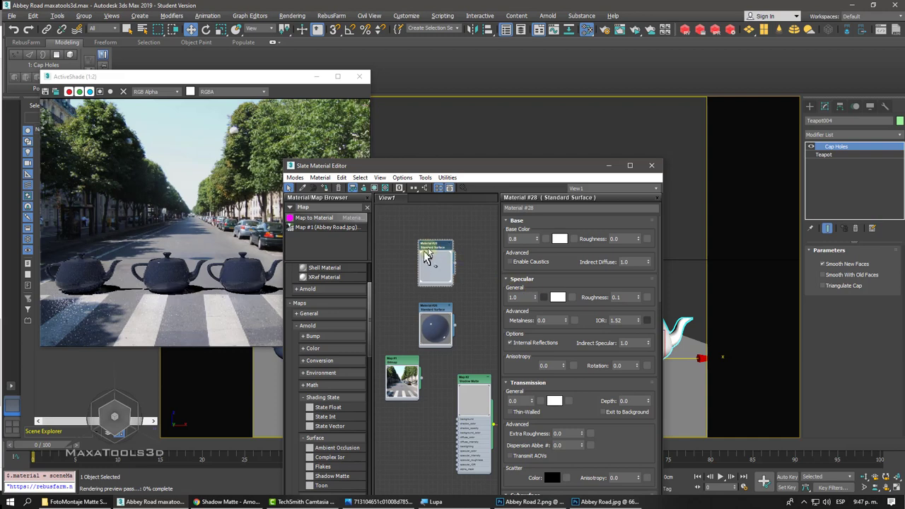
Step: Duplicate Material #28 as Material #29 with a near-black base colour
shift+drag(432, 249, 479, 233)
double_click(481, 233)
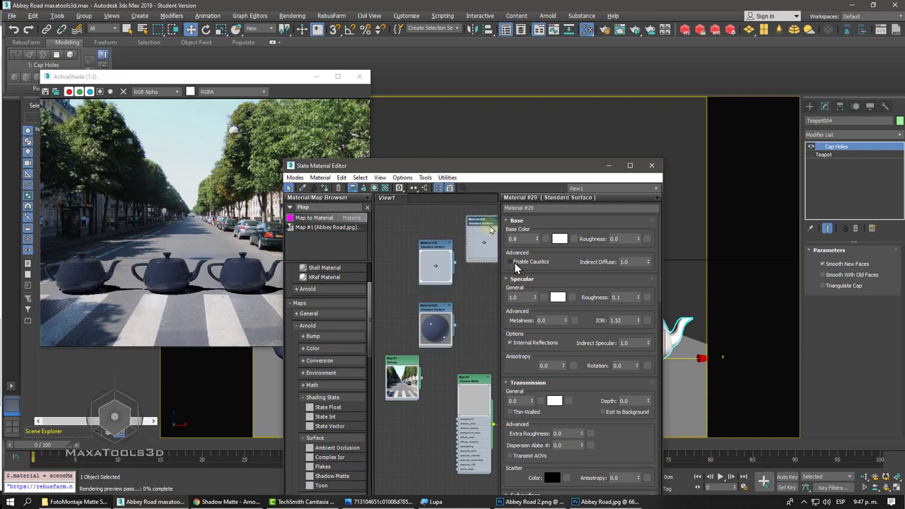
click(559, 239)
drag(191, 133, 192, 138)
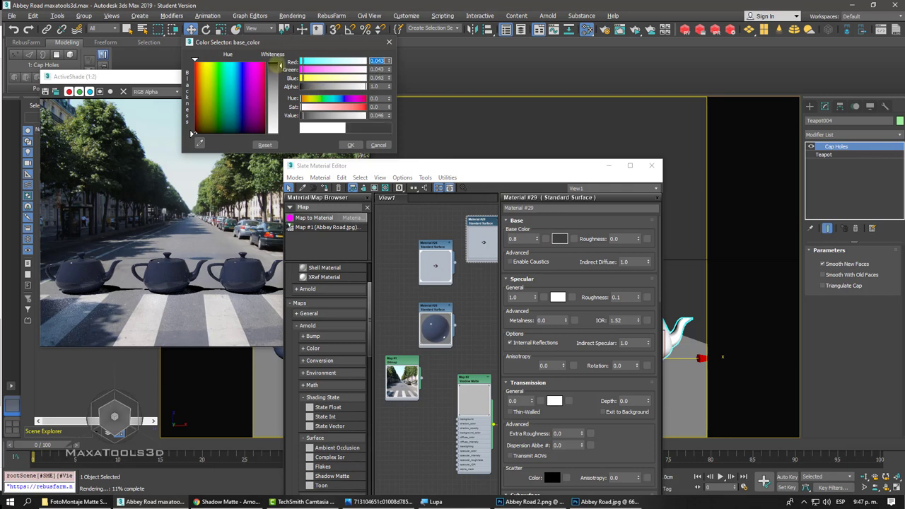
click(350, 145)
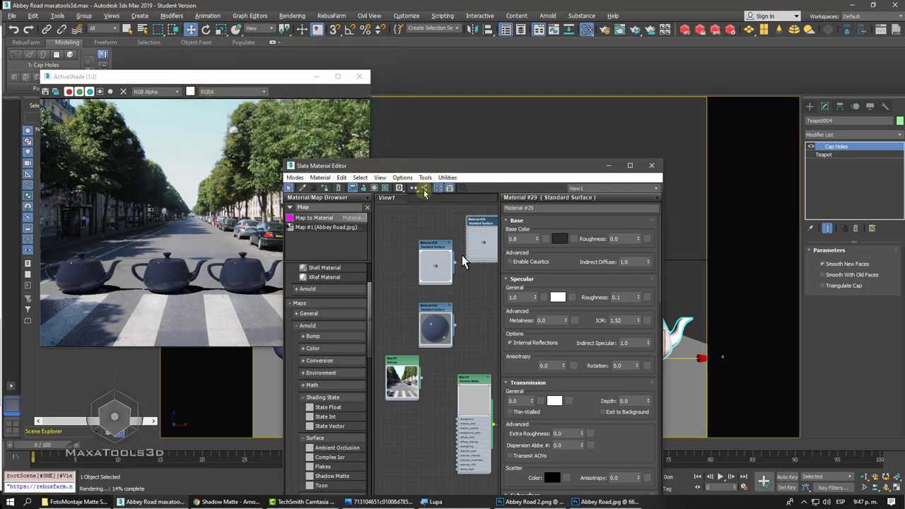
Step: Wire the new material to Teapot003
middle_drag(487, 221, 468, 227)
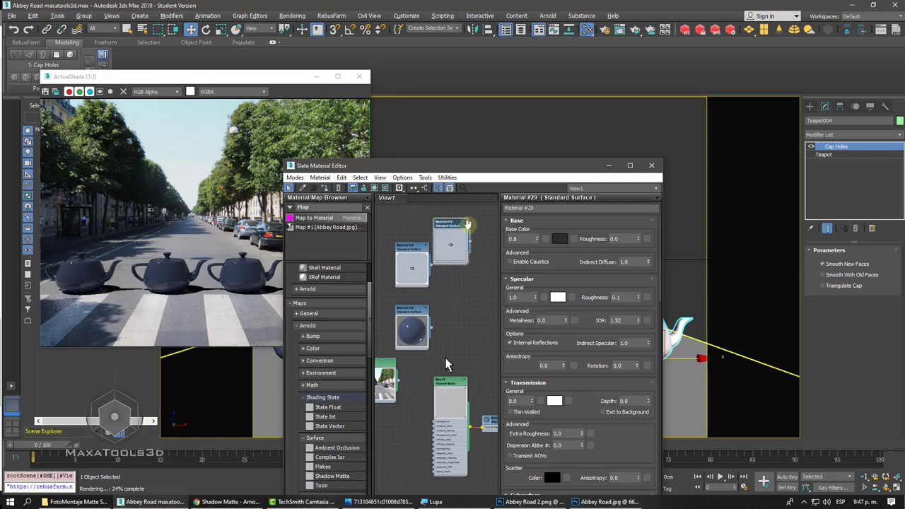
drag(486, 173, 367, 282)
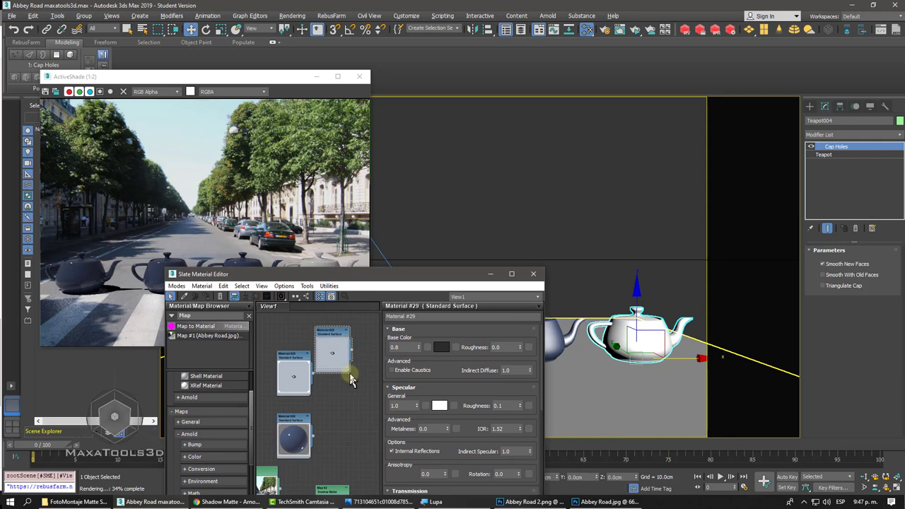
mouse_move(351, 349)
mouse_down()
mouse_move(422, 360)
mouse_move(562, 343)
mouse_up()
drag(374, 275, 580, 161)
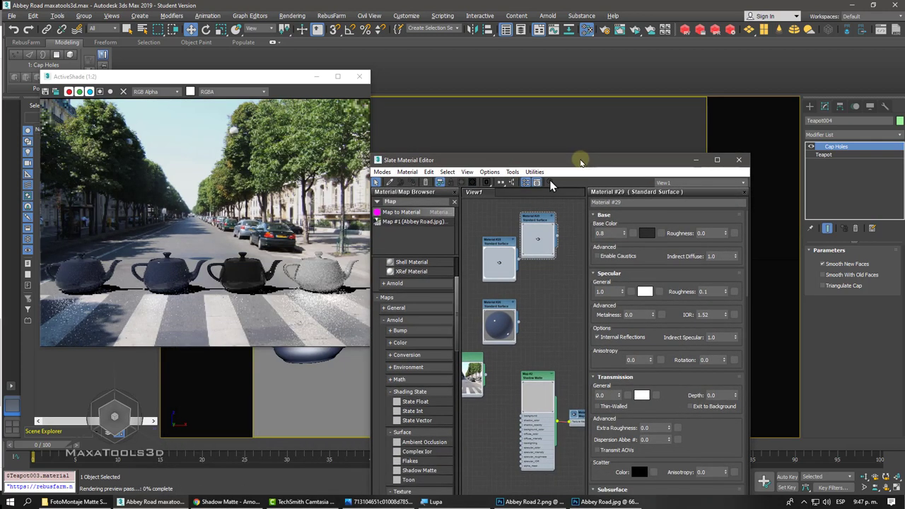
click(515, 309)
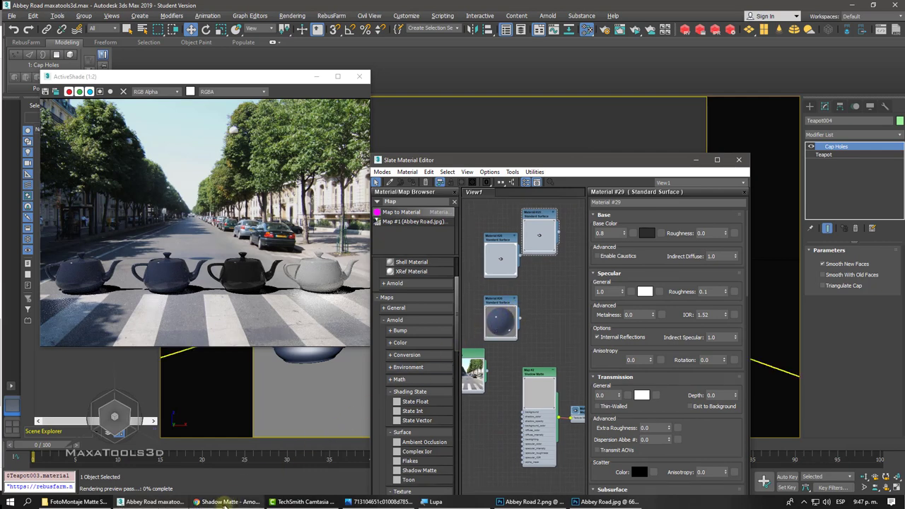
Step: Check the shadow matte and Abbey Road reference pages in the browser, then return to 3ds Max
click(225, 502)
click(521, 7)
click(392, 6)
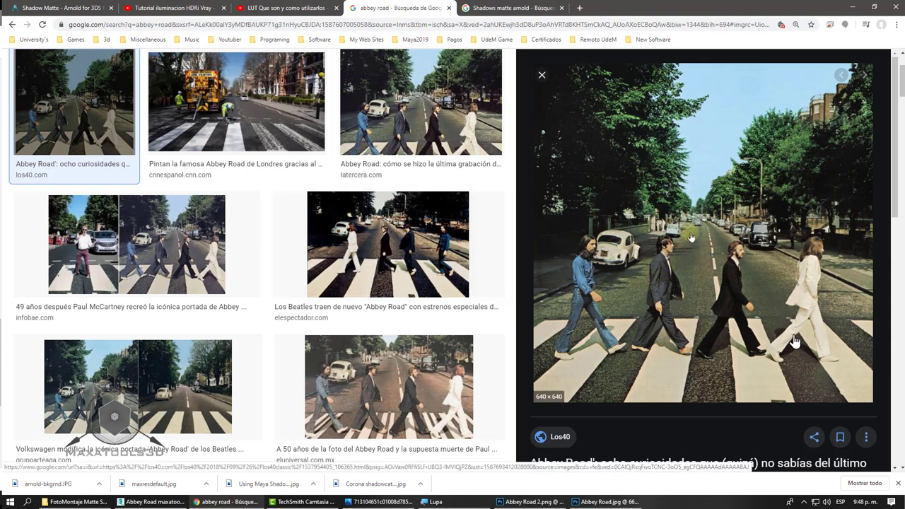
click(849, 8)
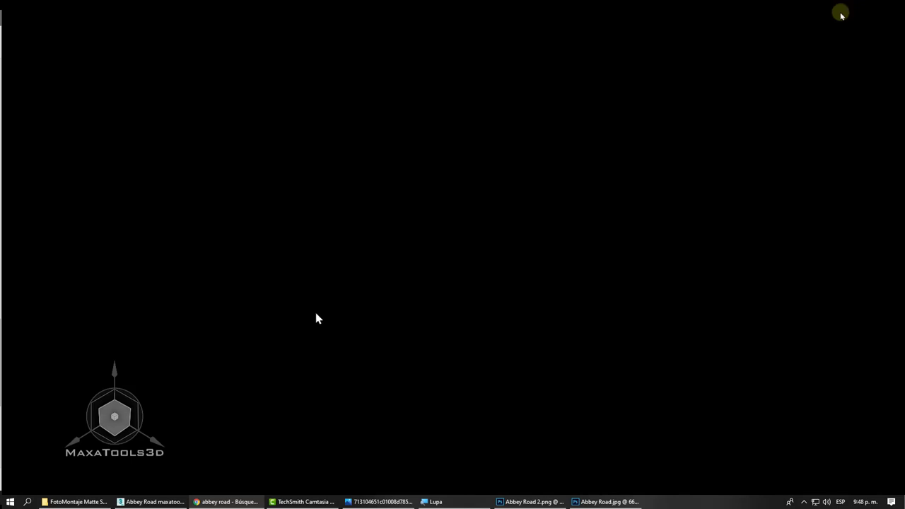
click(147, 503)
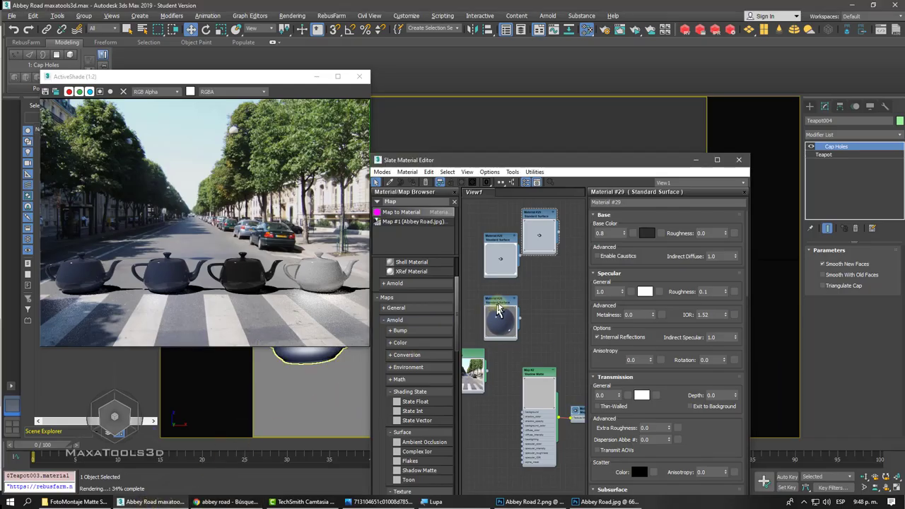
Step: Clone the dark blue material as Material #30 with a bright yellow base colour and assign it to the leftmost teapot
shift+drag(499, 309, 553, 297)
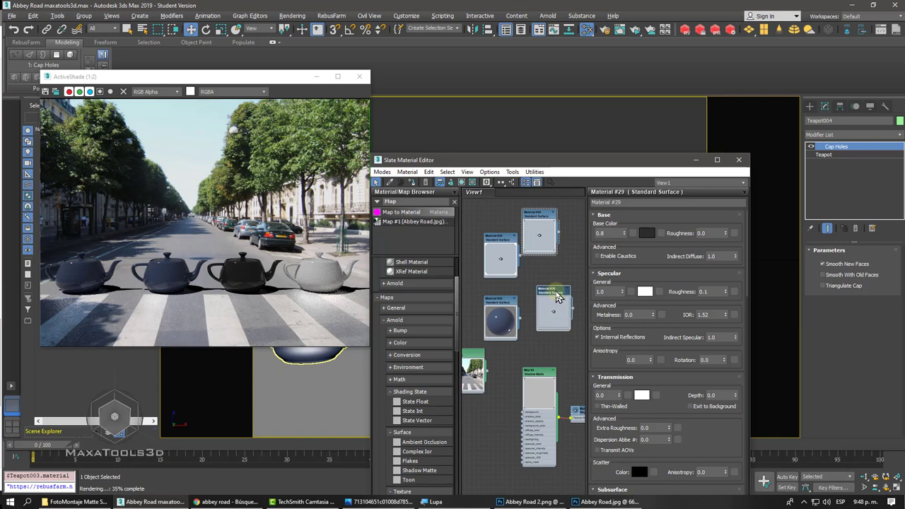
double_click(556, 297)
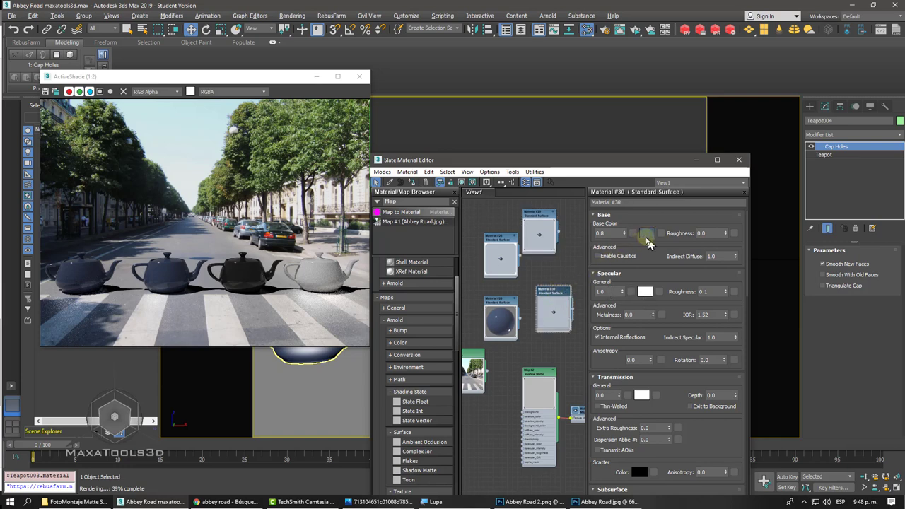
click(646, 236)
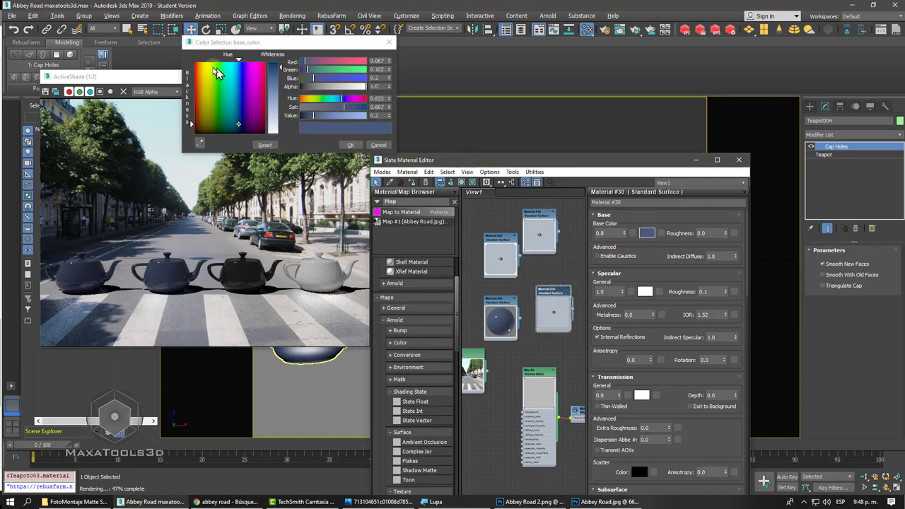
drag(215, 71, 205, 62)
click(350, 145)
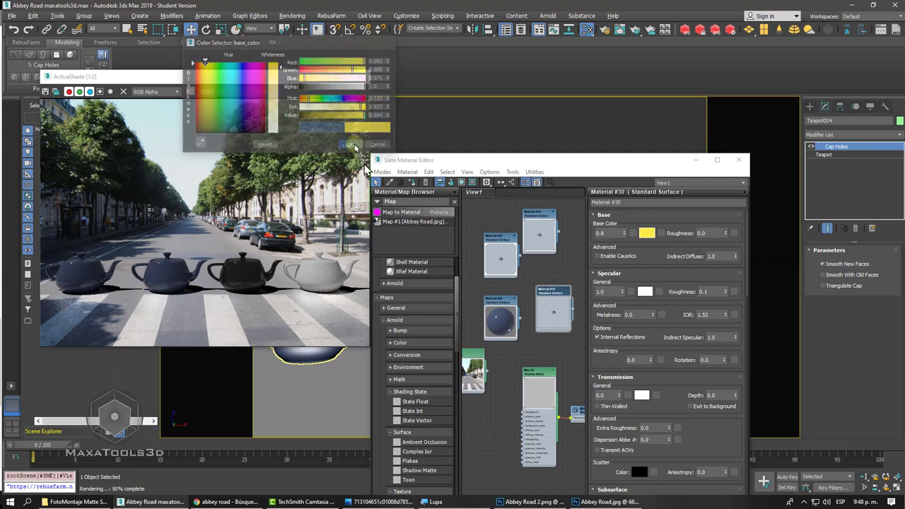
mouse_move(572, 309)
mouse_down()
mouse_move(291, 305)
mouse_move(311, 353)
mouse_up()
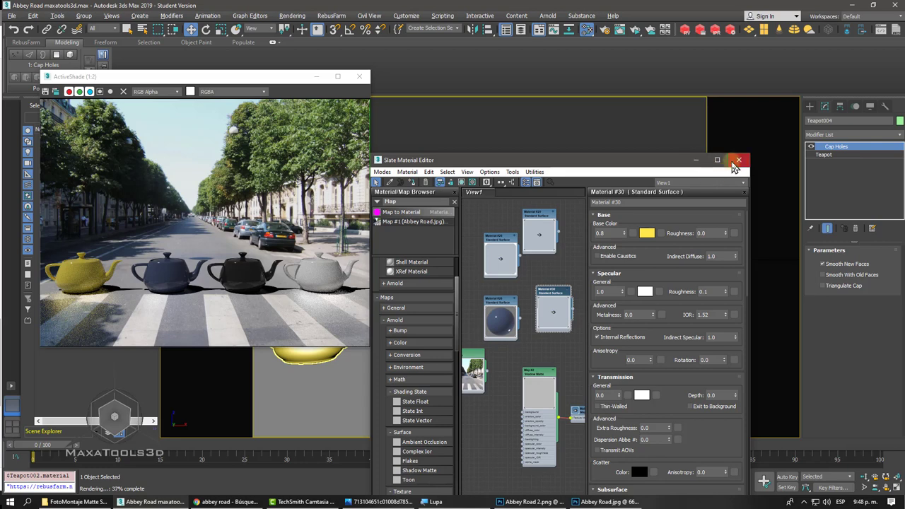
click(738, 159)
Step: Move the ActiveShade window right and select the Direct Light in the scene list
drag(259, 80, 648, 106)
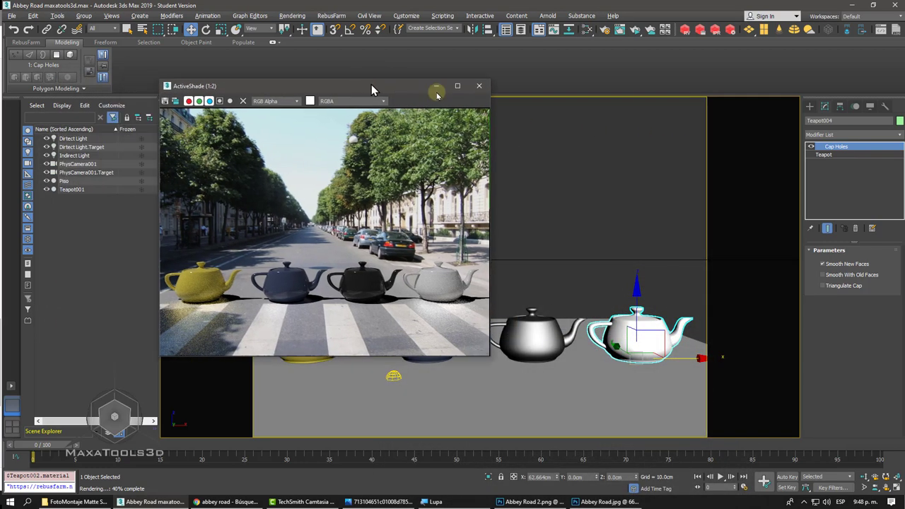
click(73, 140)
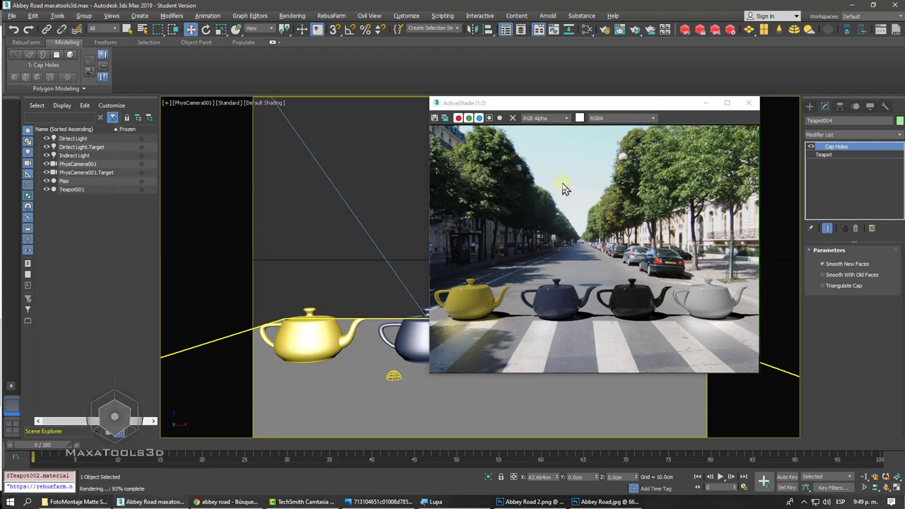
click(71, 139)
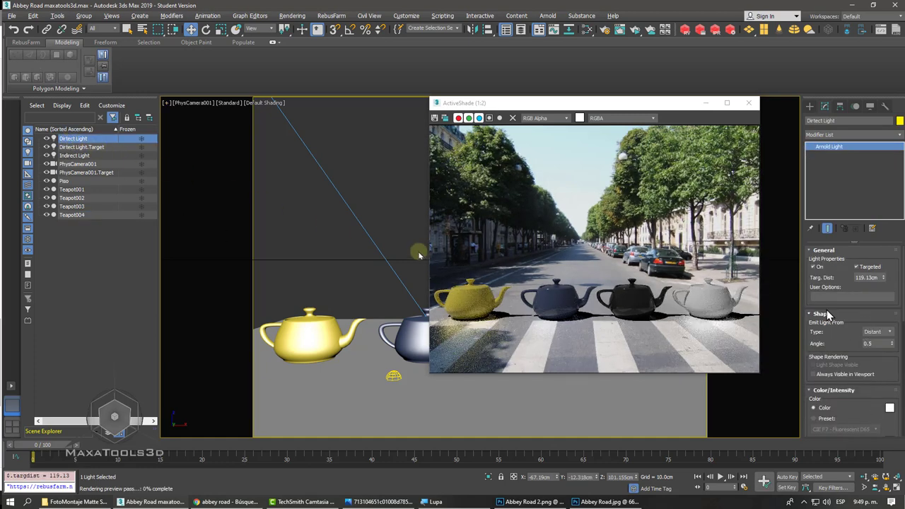
Step: Zoom the ActiveShade preview in on the blue teapot's shadow
scroll(584, 312, up, 1)
scroll(582, 313, up, 1)
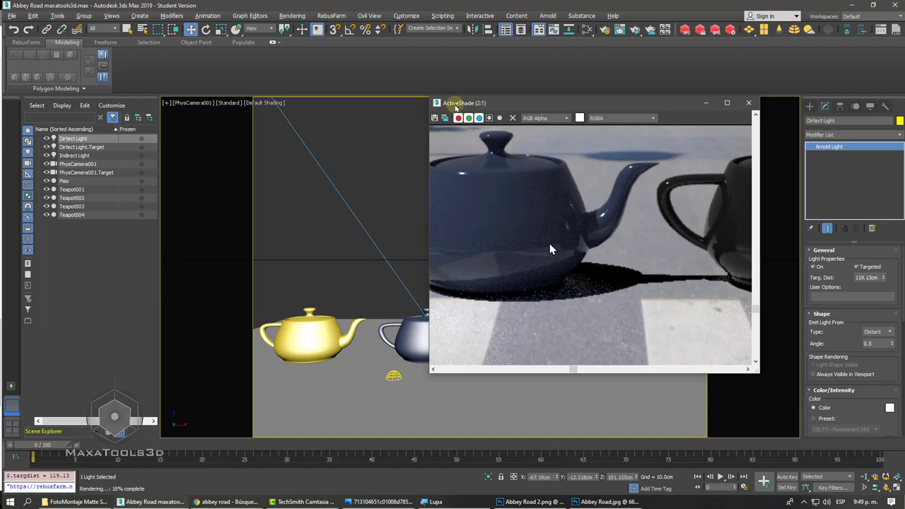
click(606, 35)
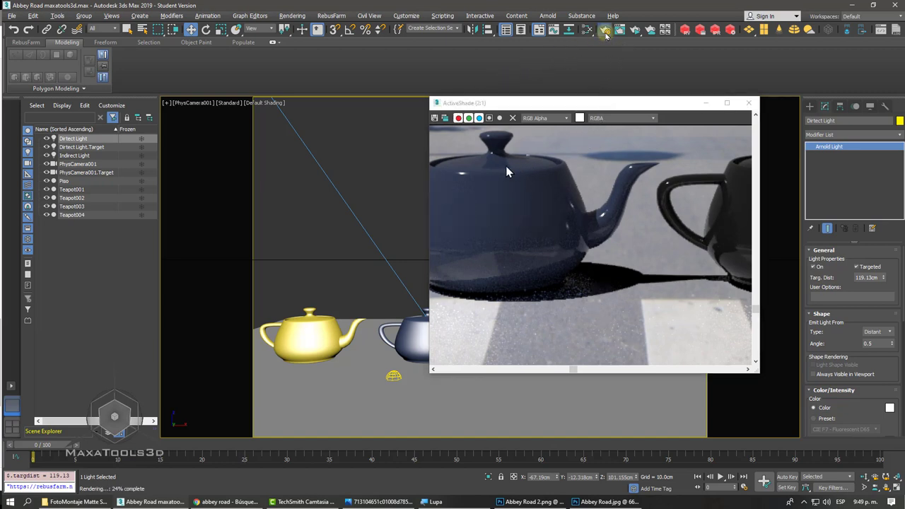
click(469, 175)
Step: Check the Camera (AA) samples in Arnold Render Setup, then close it
click(606, 34)
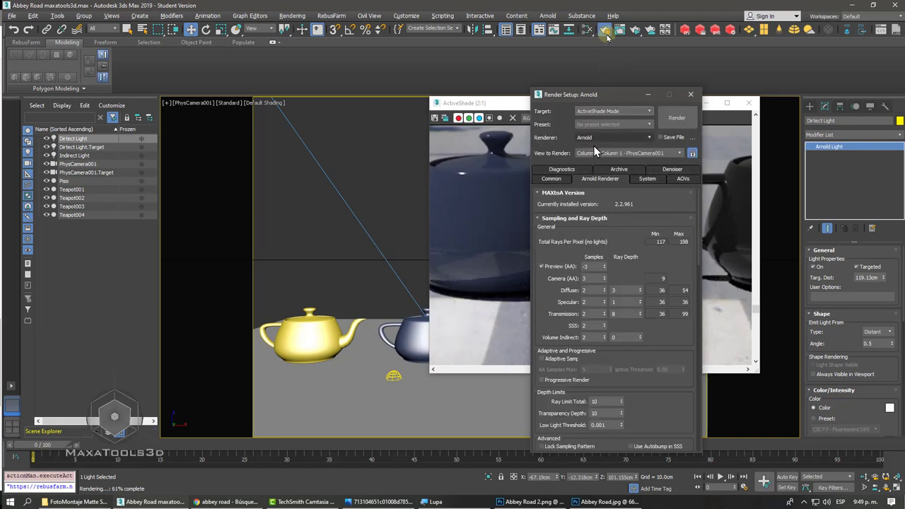
click(587, 278)
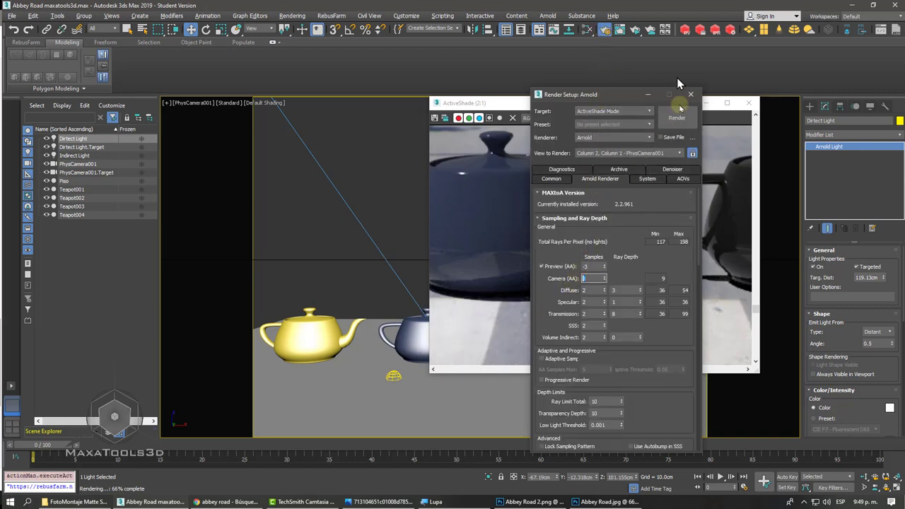
click(510, 161)
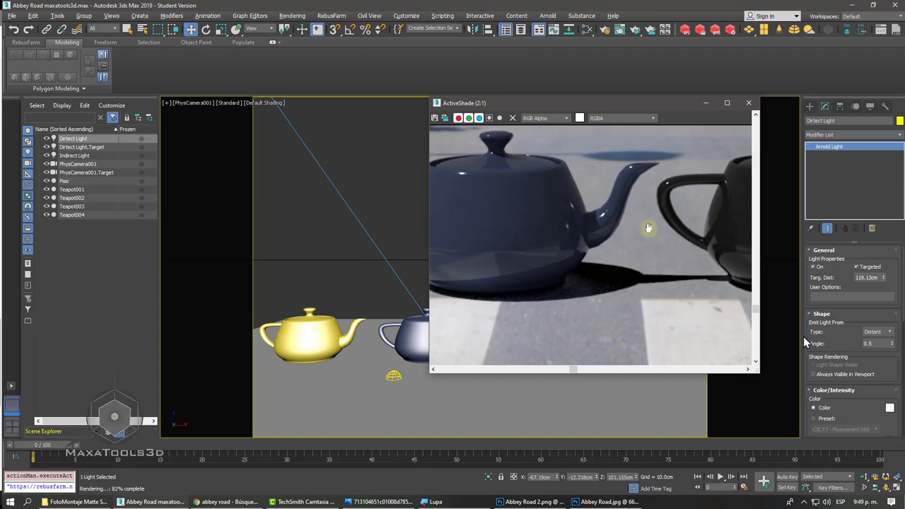
click(874, 343)
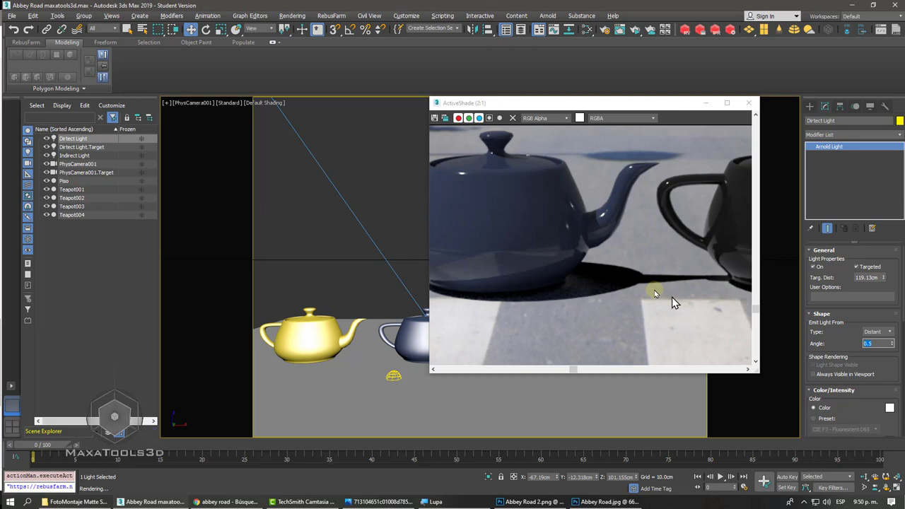
Step: Try a Direct Light shape angle of 30, then settle on 15
text(3)
text(0)
key(Return)
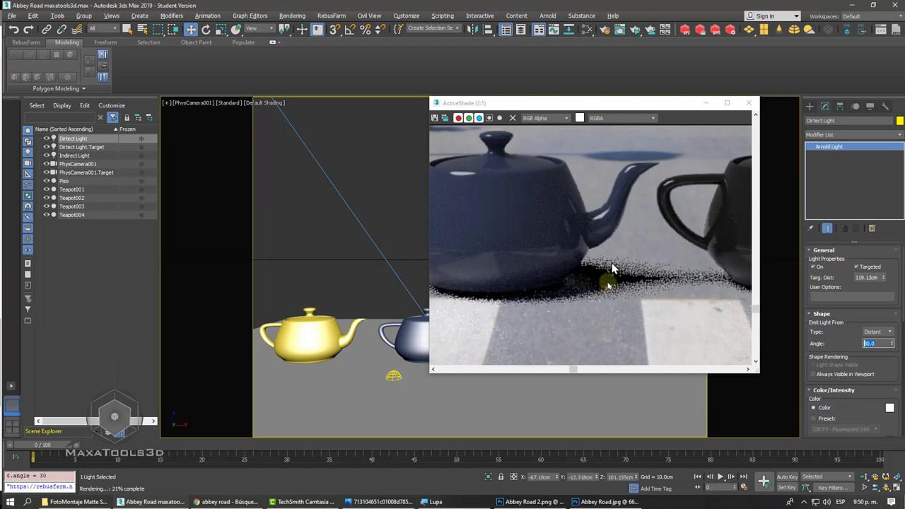
scroll(613, 164, up, 1)
scroll(609, 162, up, 2)
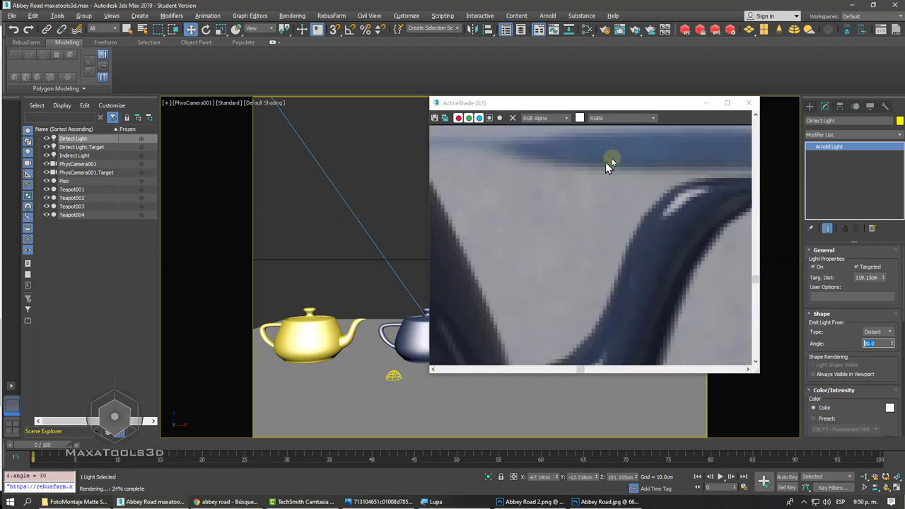
scroll(584, 171, down, 1)
scroll(584, 172, down, 1)
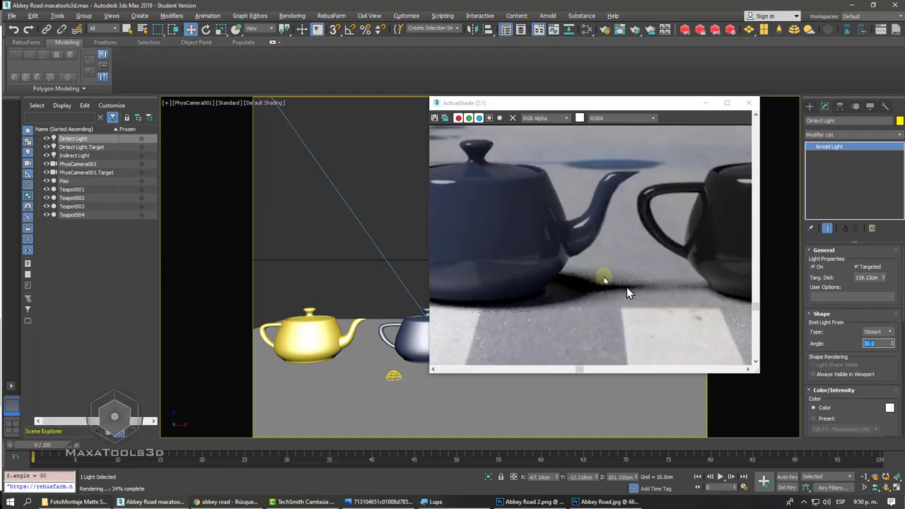
text(15)
key(Return)
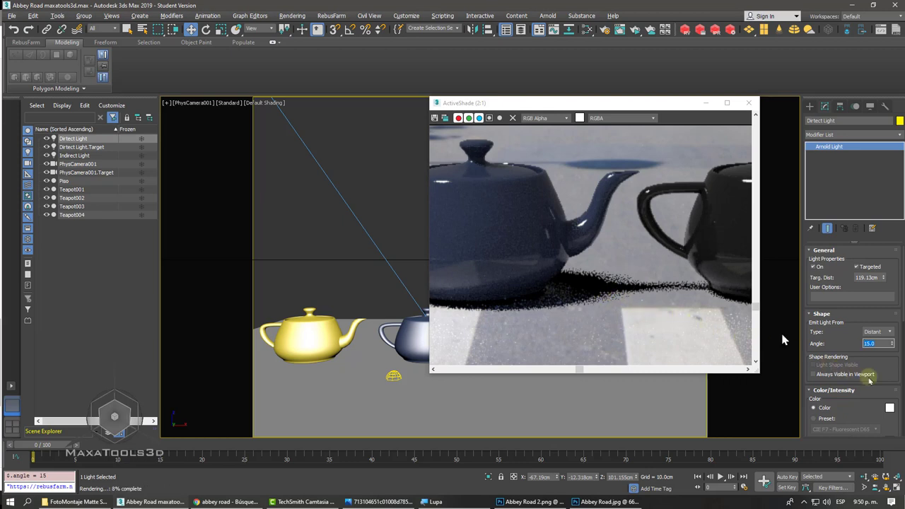
Step: Set the Direct Light's samples to 16 and zoom ActiveShade back out to 1:2
drag(871, 378, 859, 277)
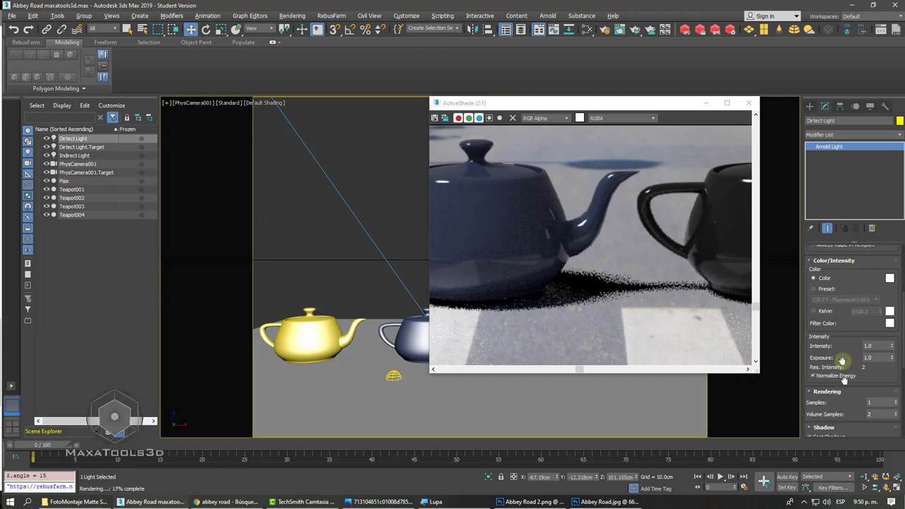
drag(842, 361, 842, 293)
click(877, 334)
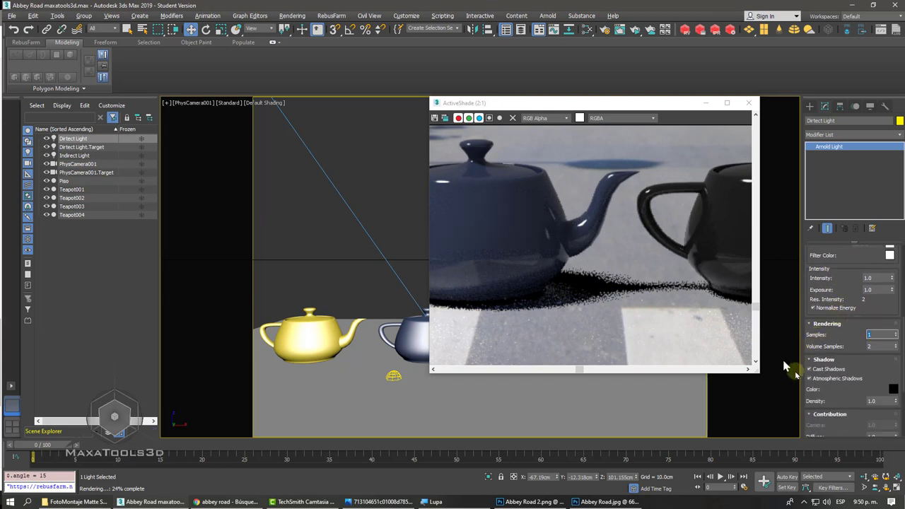
text(16)
key(Return)
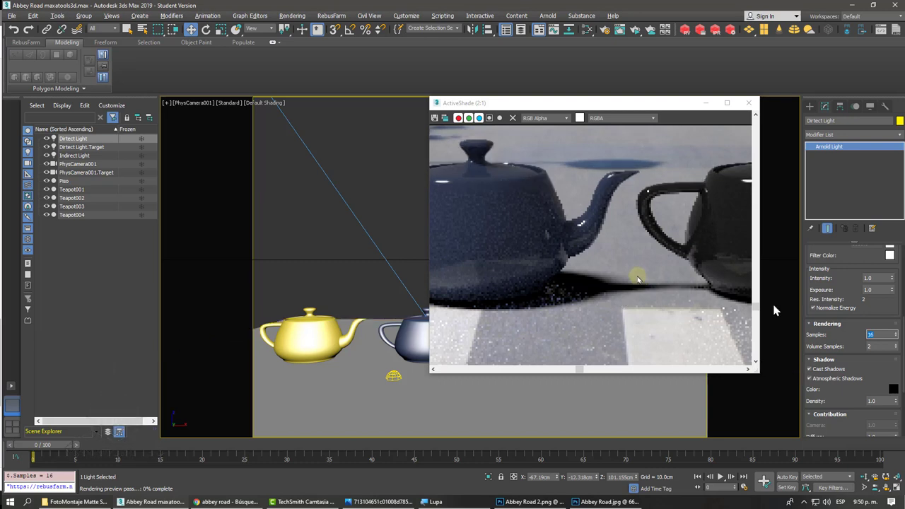
scroll(616, 252, down, 2)
scroll(616, 256, down, 1)
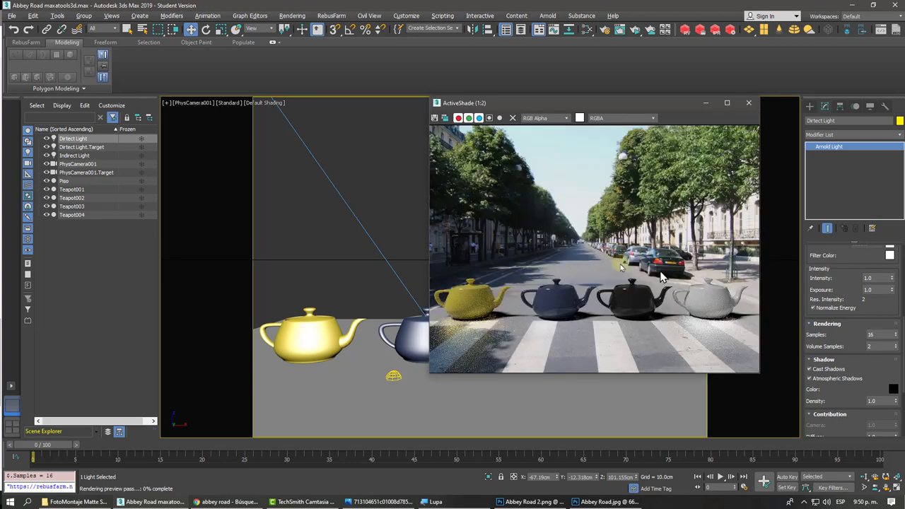
click(632, 308)
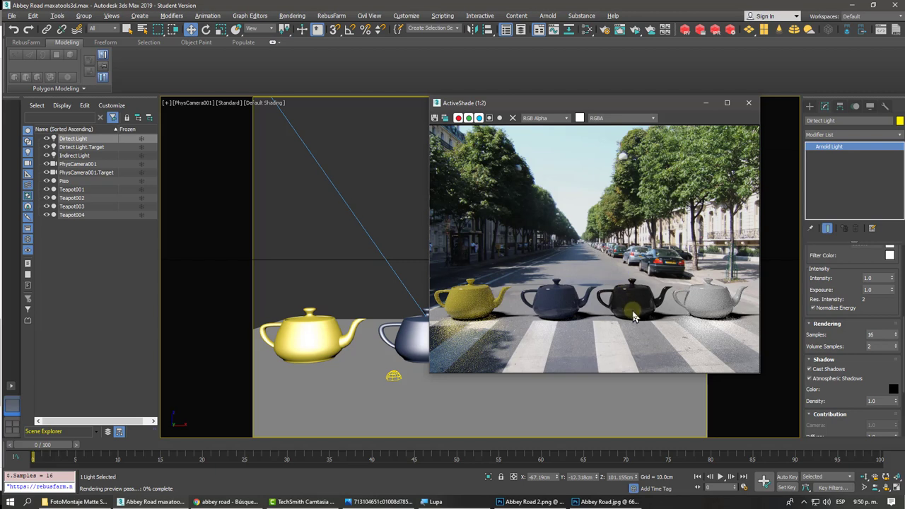